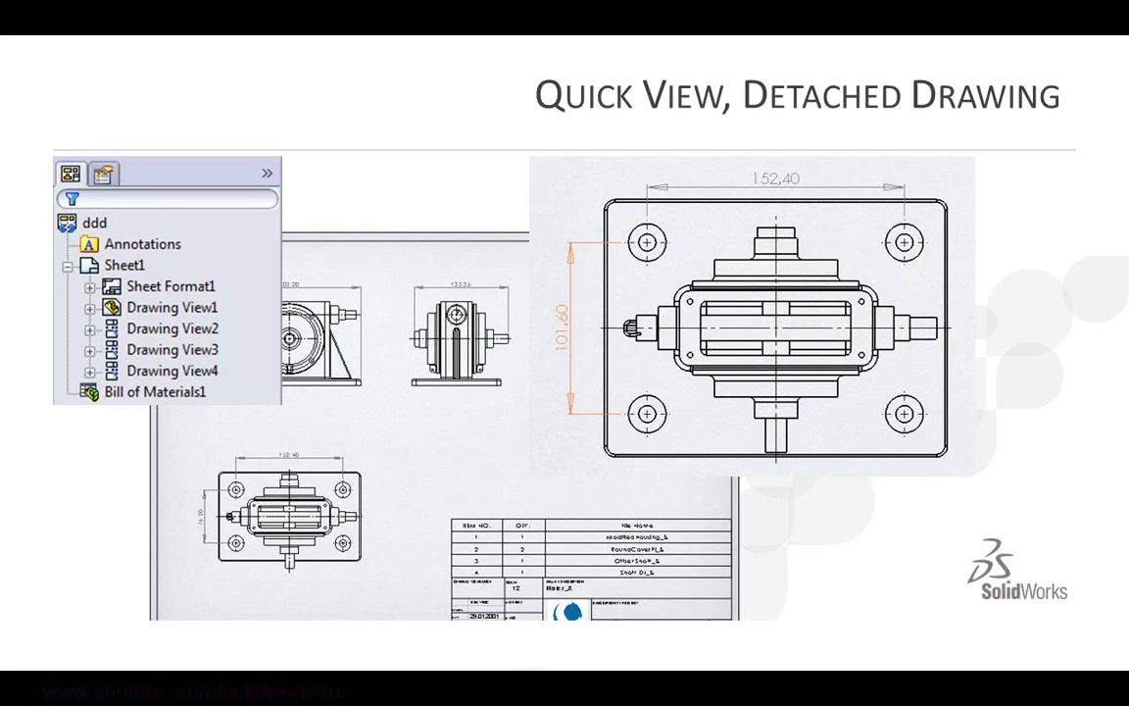
Switch from the PowerPoint slides to the empty SolidWorks window
key(alt+Tab)
key(alt+Tab)
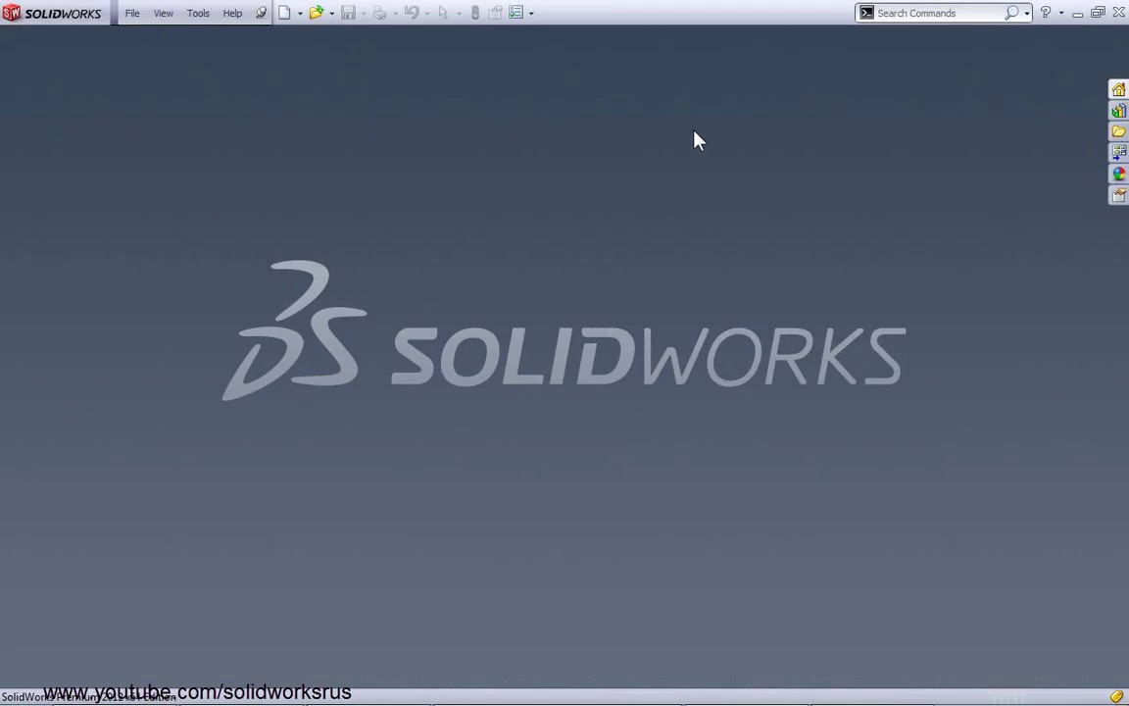
Open the Mates_&.SLDDRW drawing from the Files folder
click(323, 15)
drag(654, 144, 520, 93)
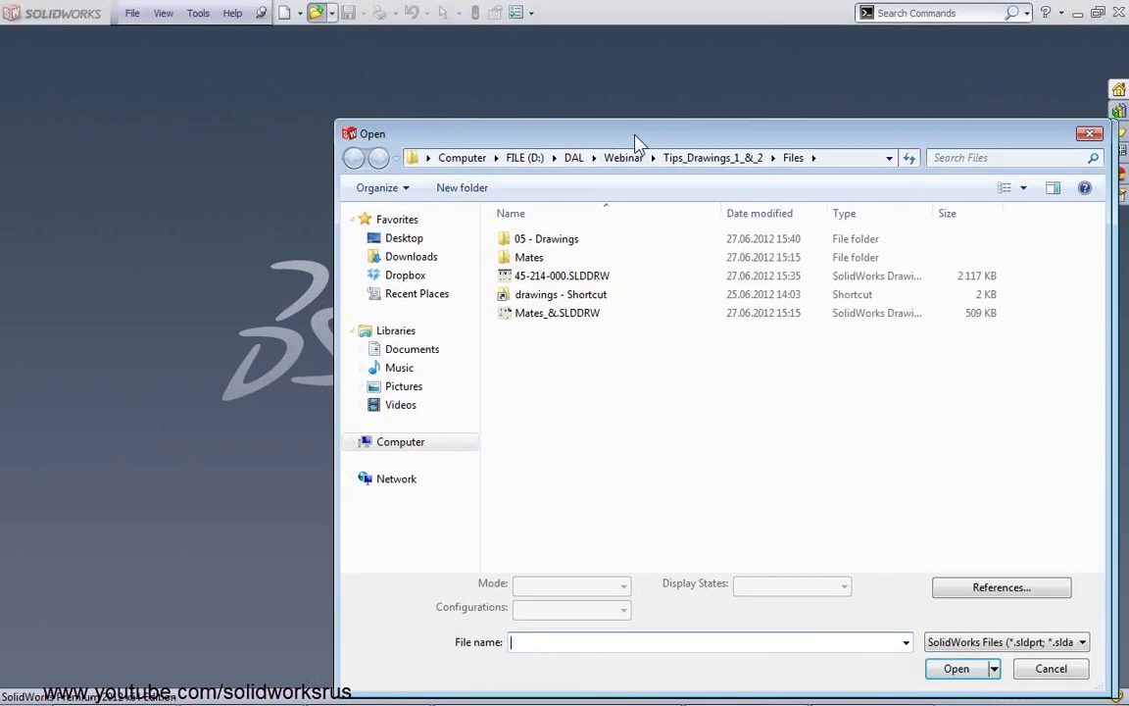
click(436, 265)
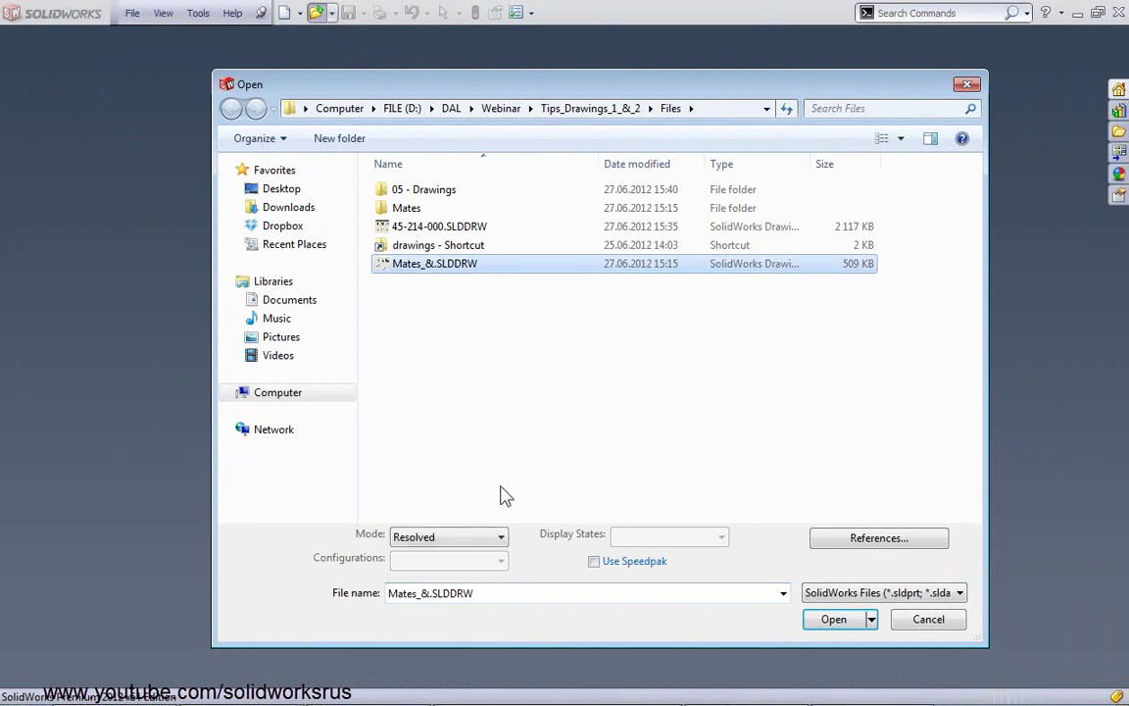
click(832, 621)
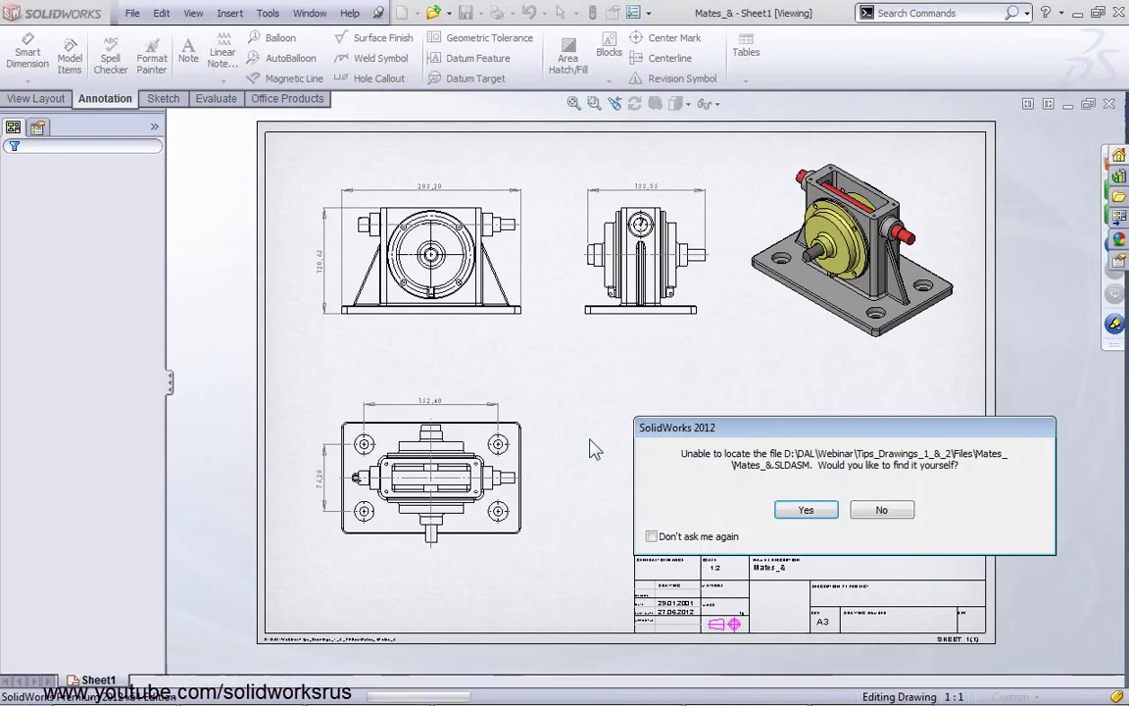
Decline to locate the missing Mates_&.SLDASM assembly and close the placeholder drawing
mouse_move(649, 428)
mouse_down()
mouse_move(753, 435)
mouse_move(512, 307)
mouse_up()
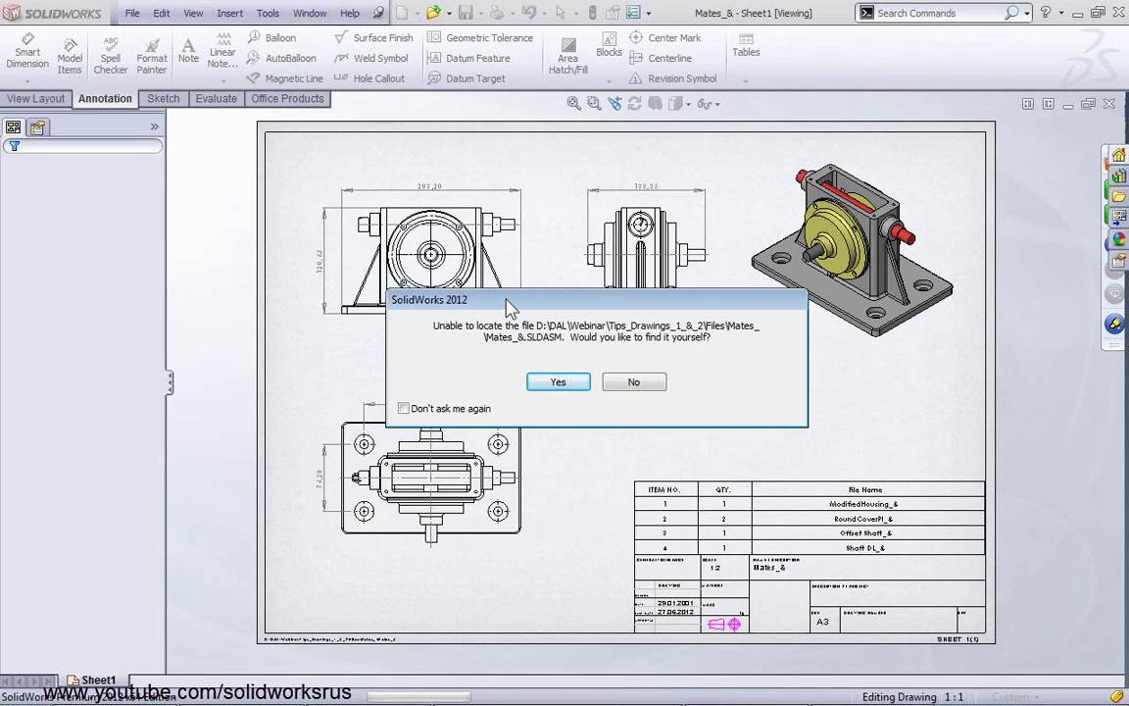
click(634, 383)
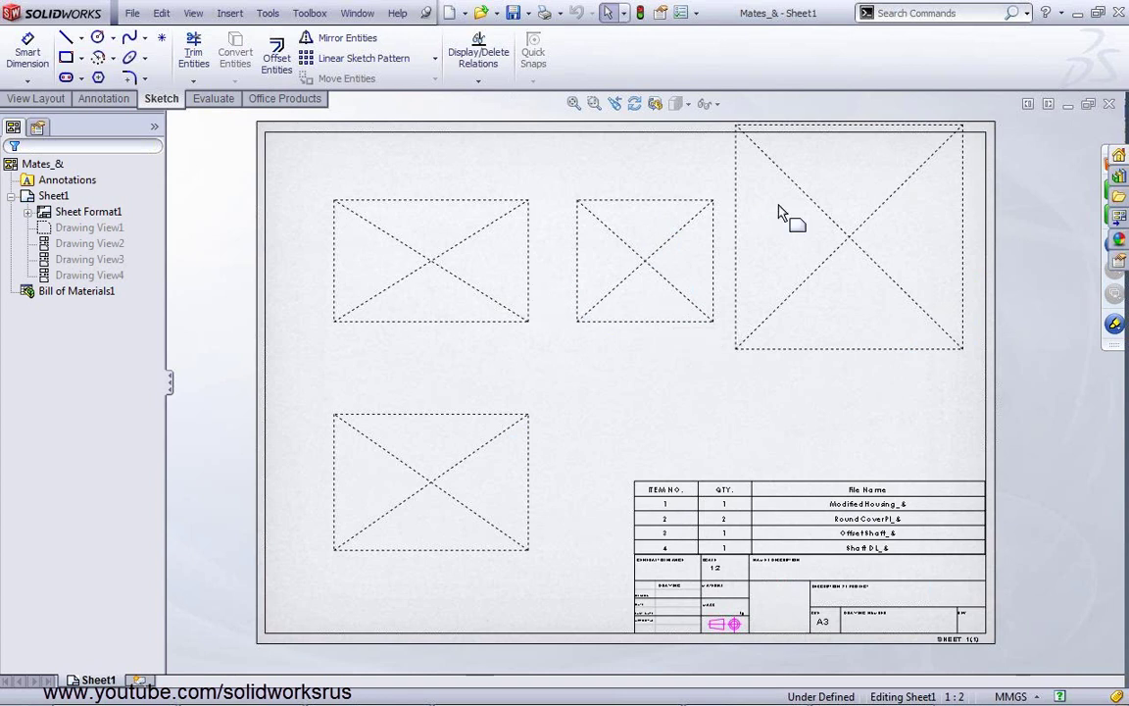
click(1108, 103)
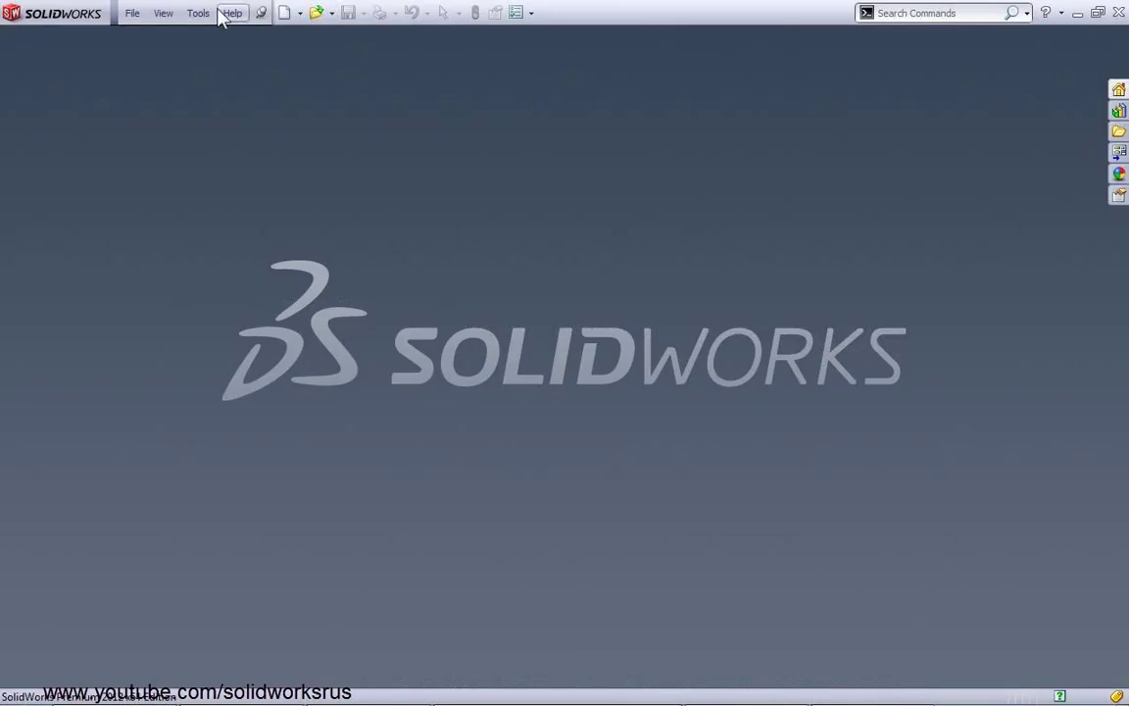
Reopen Mates_&.SLDDRW with the open mode set to Quick view
click(316, 13)
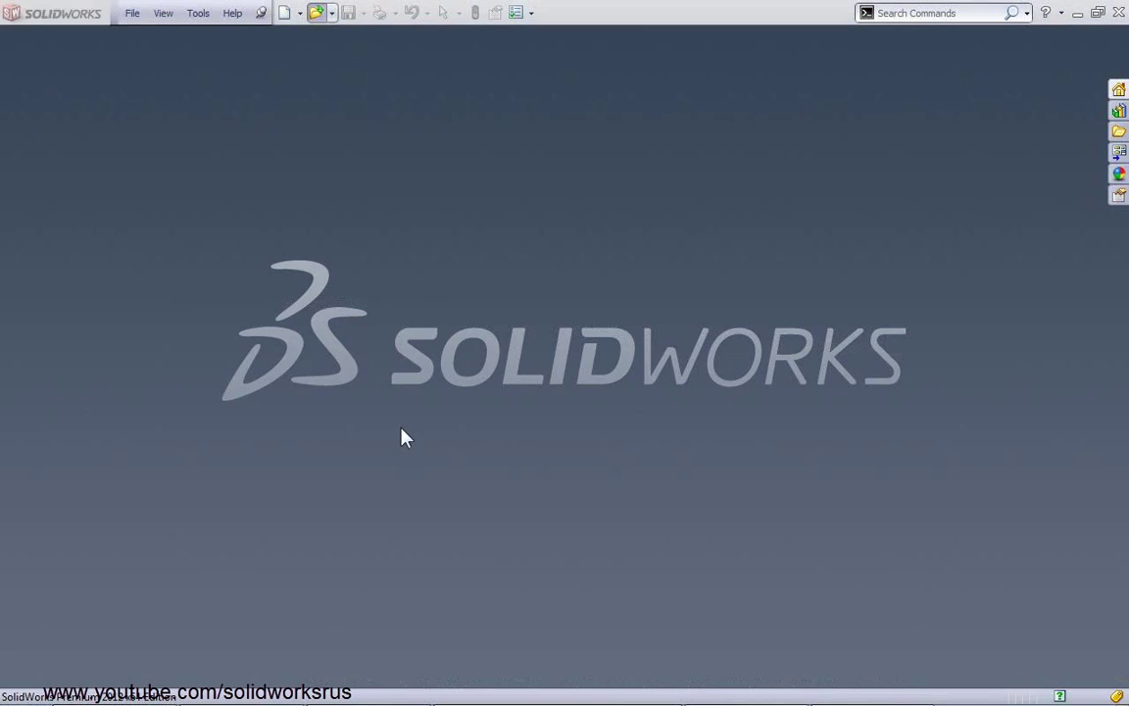
click(429, 226)
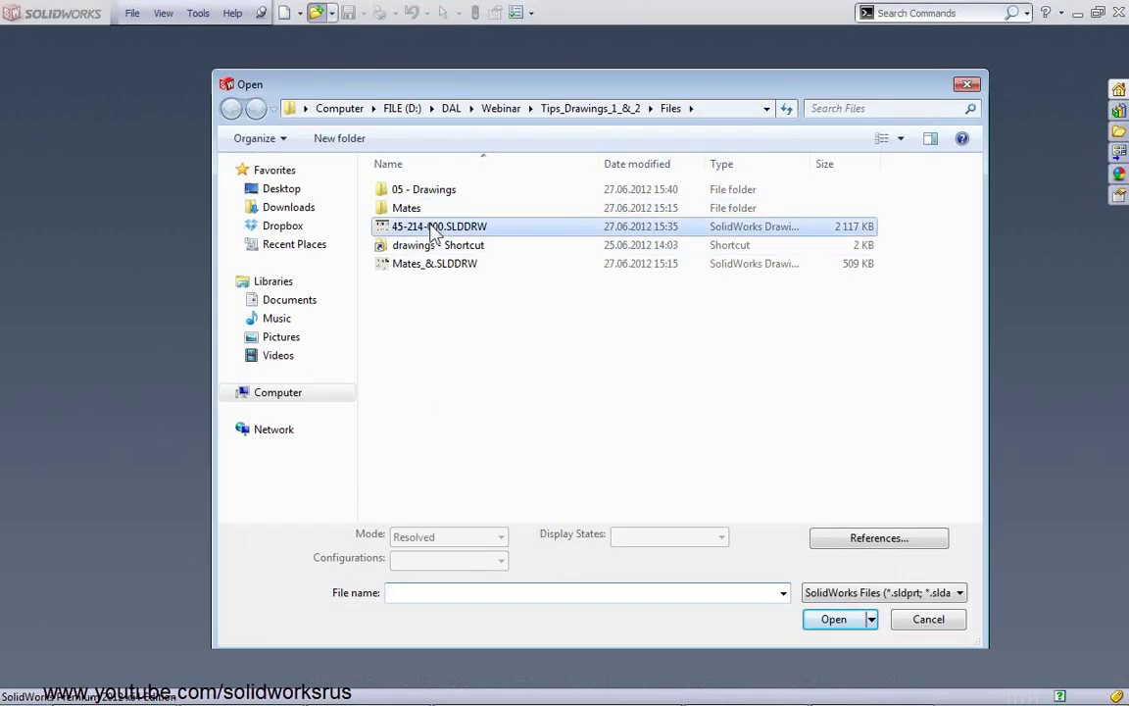
click(424, 264)
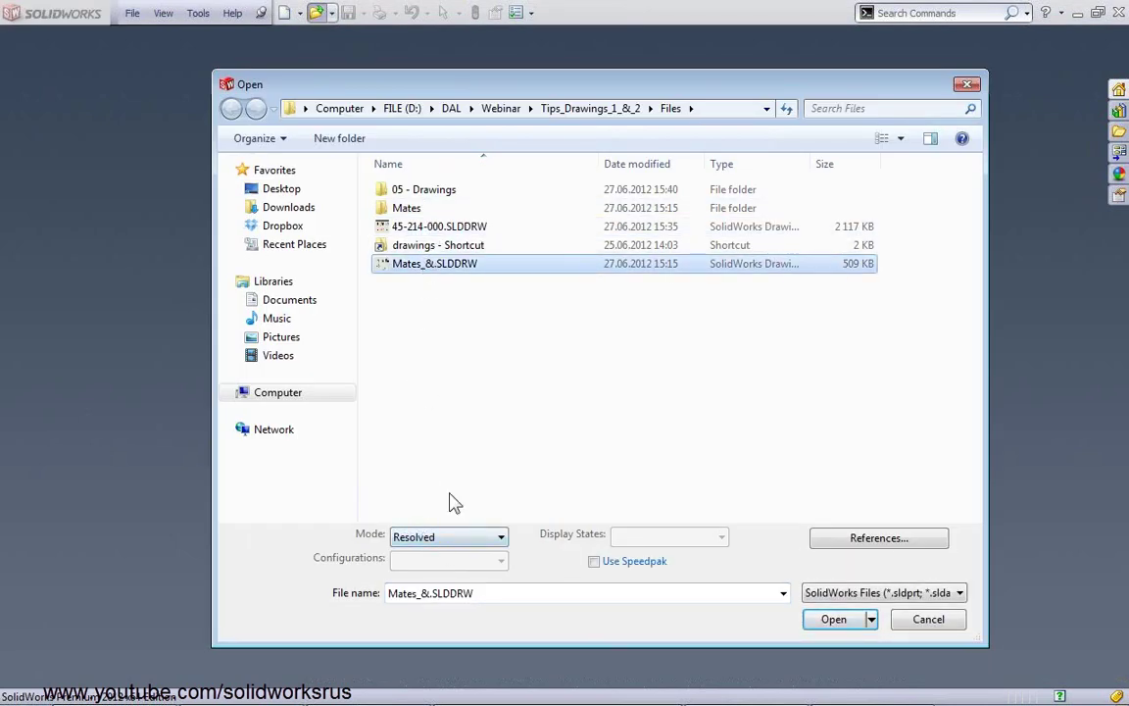
click(437, 545)
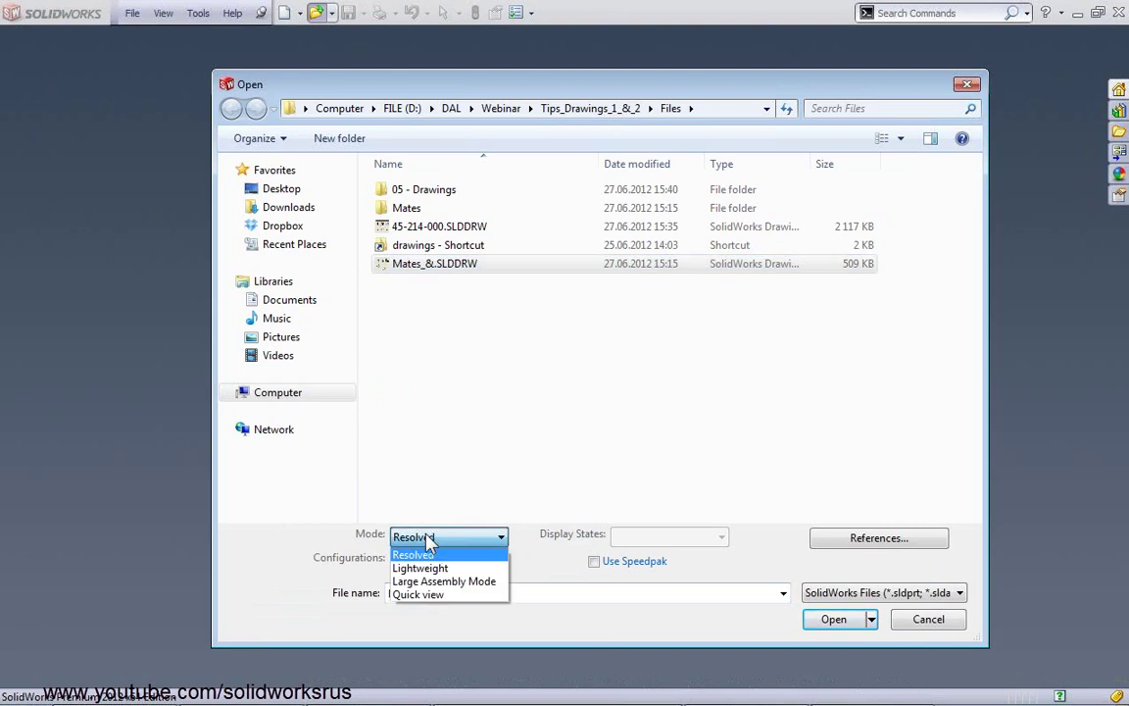
click(434, 595)
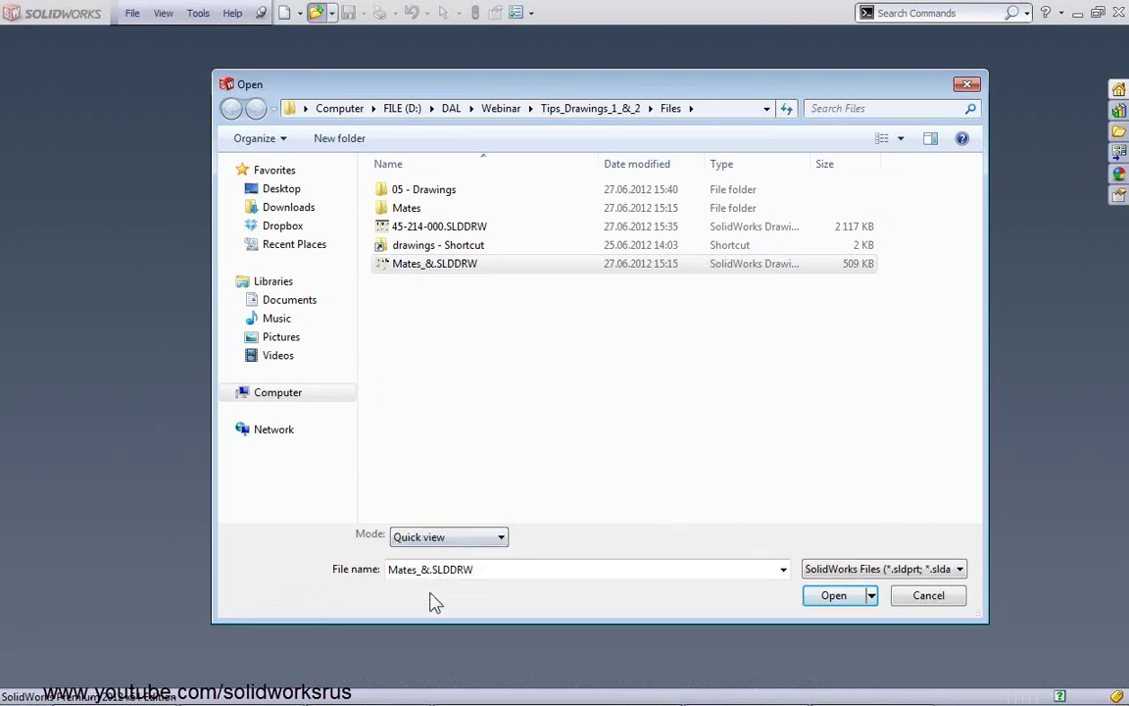
click(826, 600)
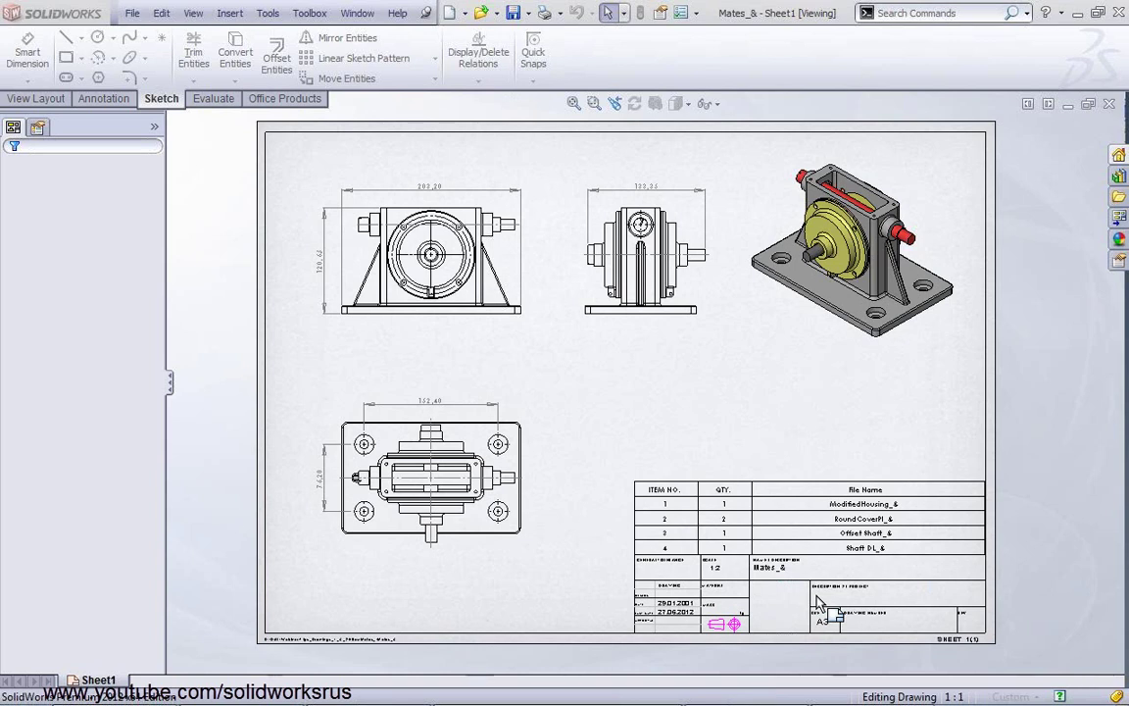
mouse_move(817, 600)
mouse_down()
mouse_move(709, 536)
mouse_move(608, 419)
mouse_up()
click(44, 98)
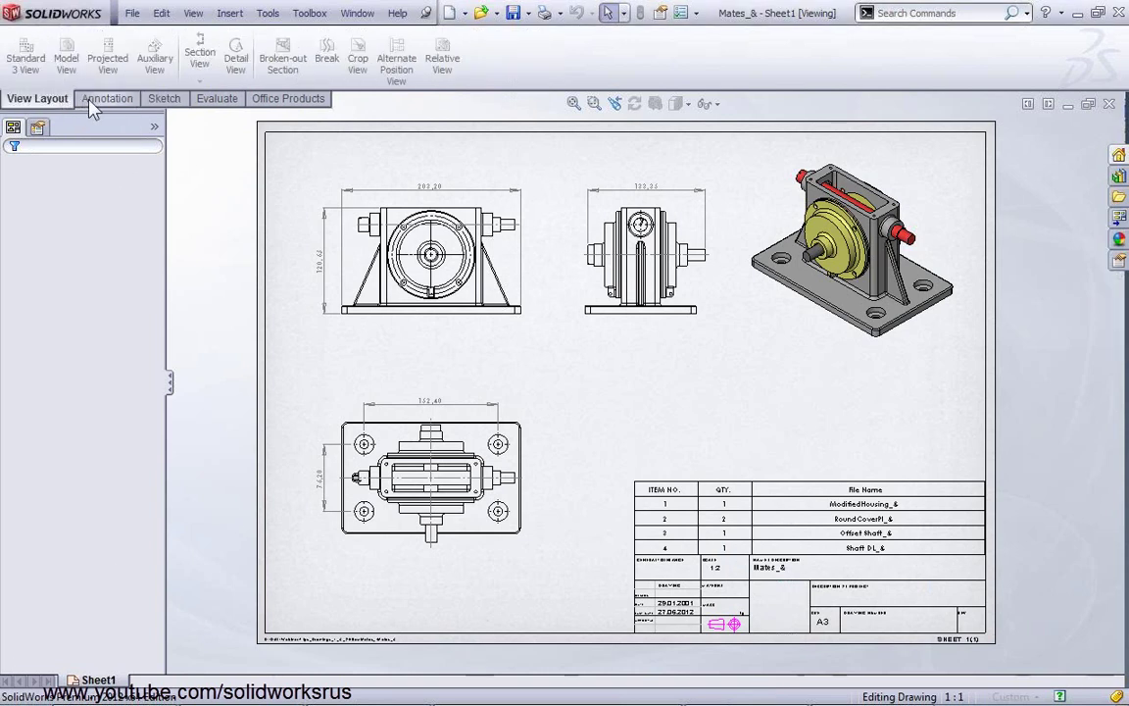
click(90, 99)
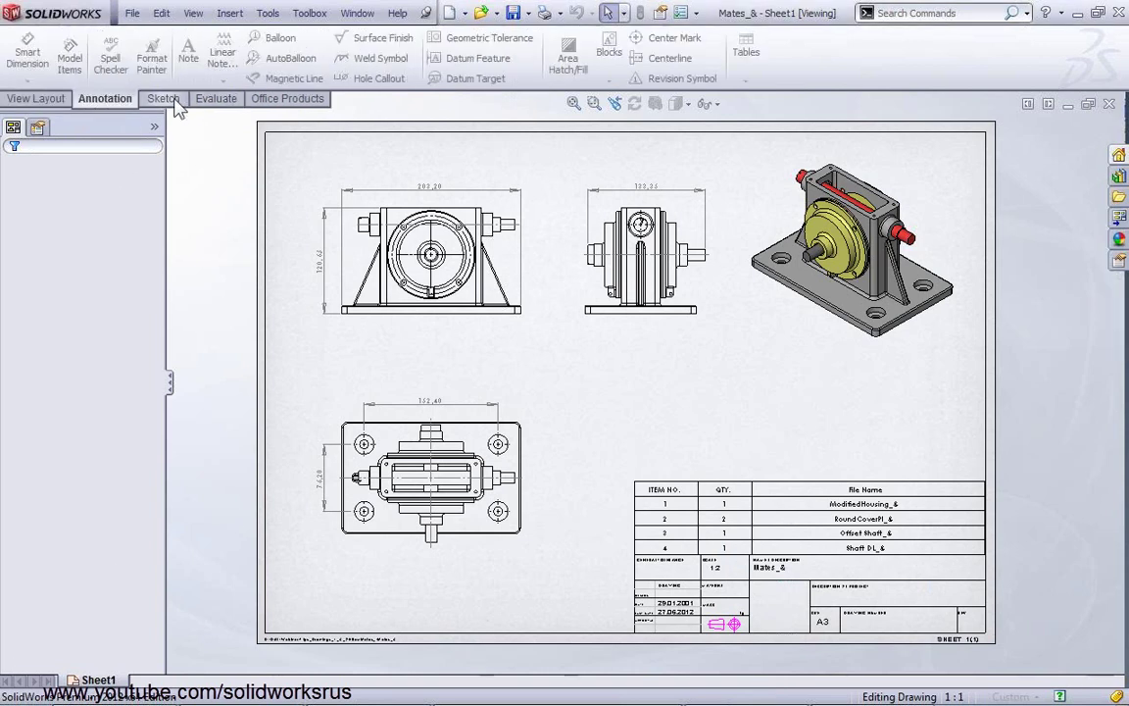
click(214, 100)
click(252, 100)
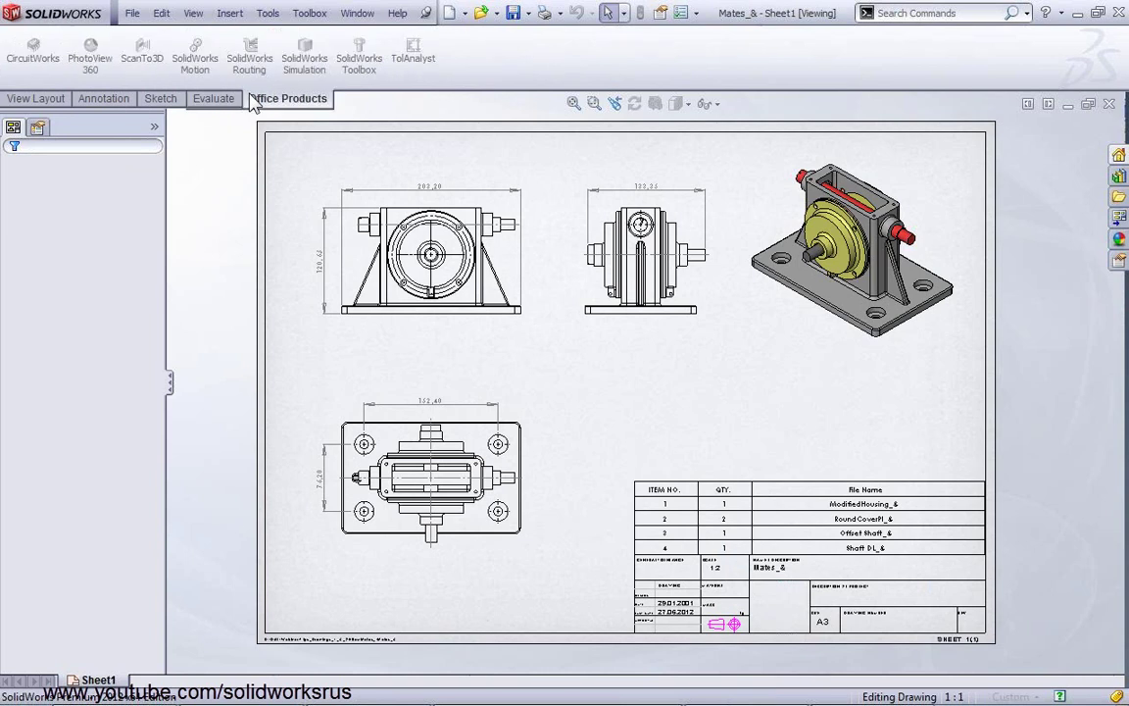
click(49, 100)
scroll(469, 251, down, 1)
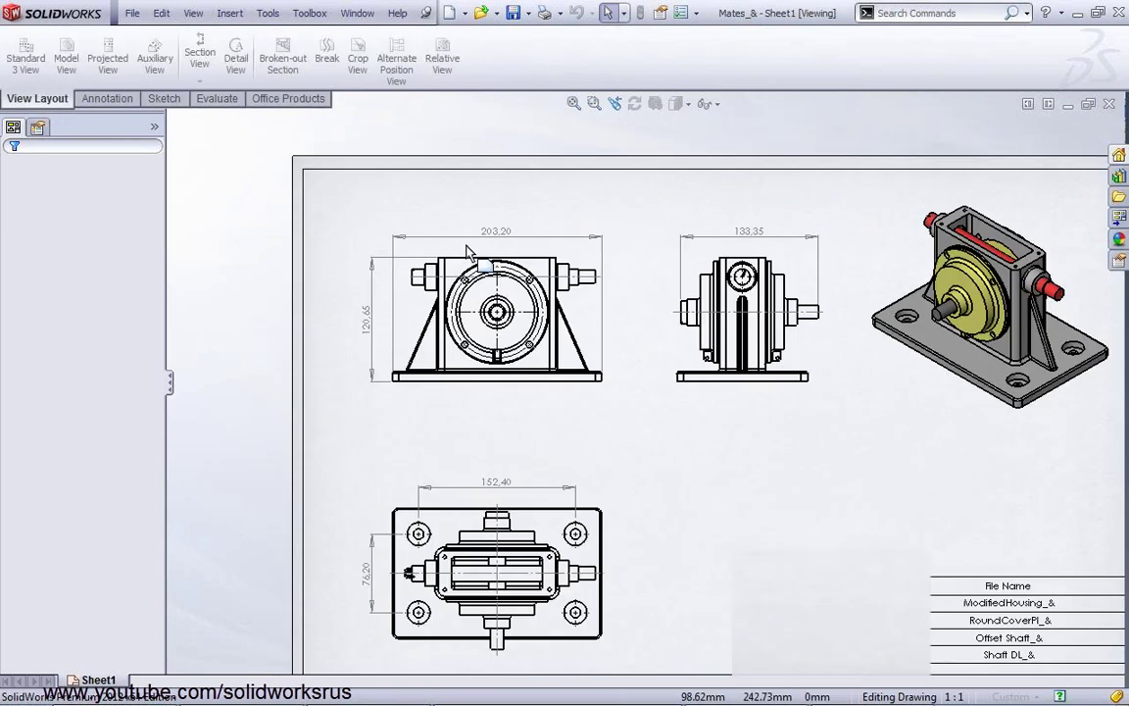
scroll(468, 251, down, 2)
scroll(519, 225, down, 1)
scroll(544, 206, down, 2)
scroll(549, 319, down, 1)
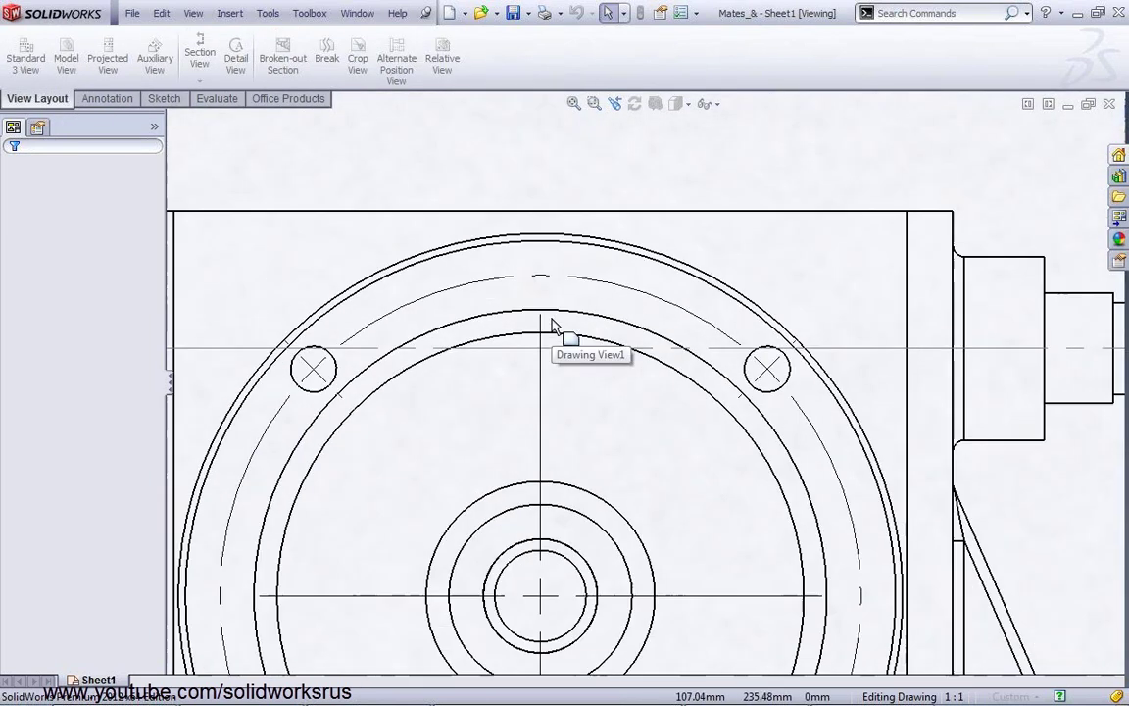
scroll(552, 323, up, 1)
scroll(552, 323, up, 2)
scroll(840, 585, up, 2)
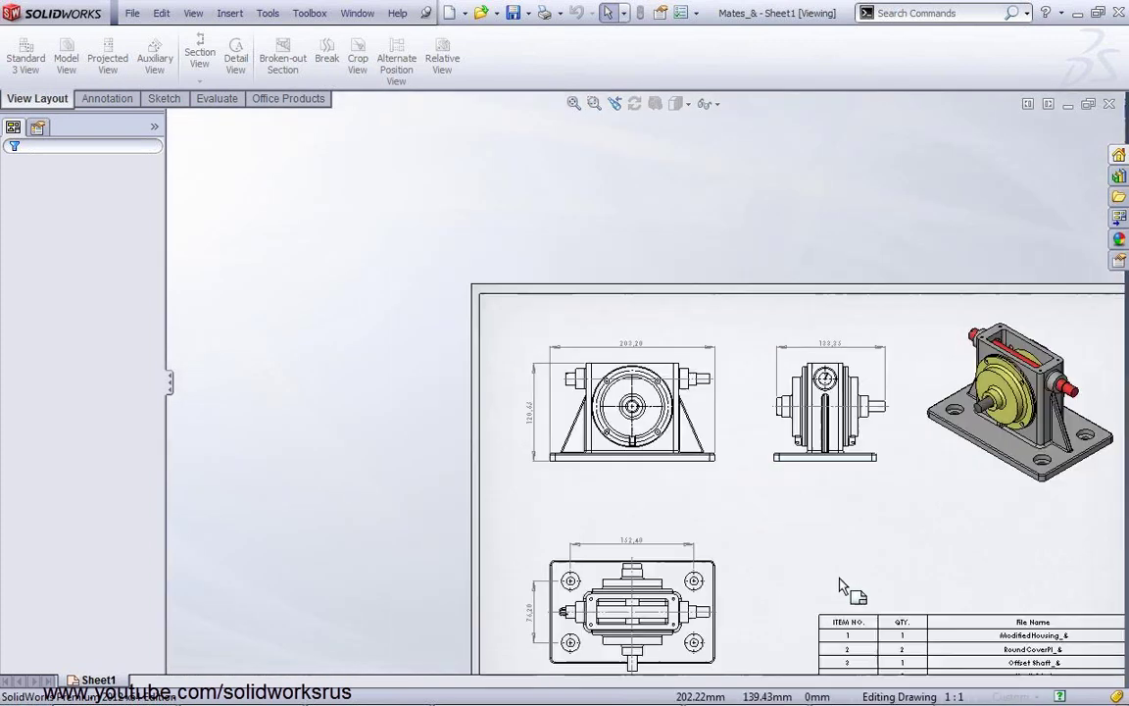
click(574, 103)
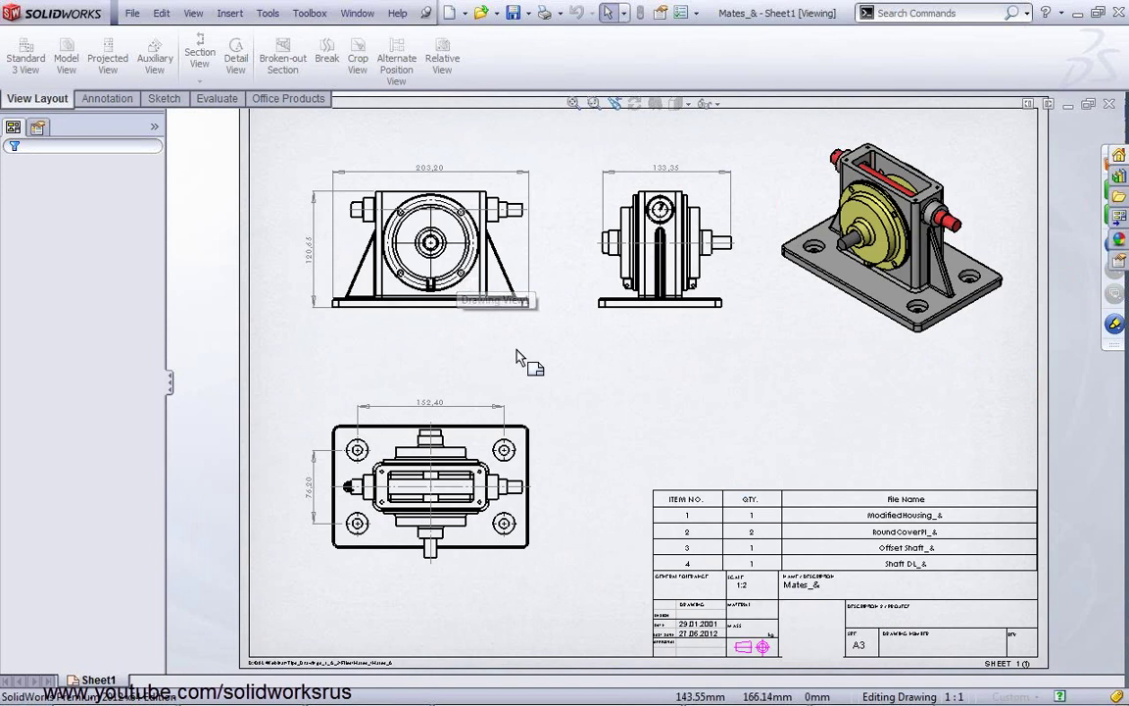
Fully load the sheet and link it to Mates_&.SLDASM in the Mates folder
right_click(570, 356)
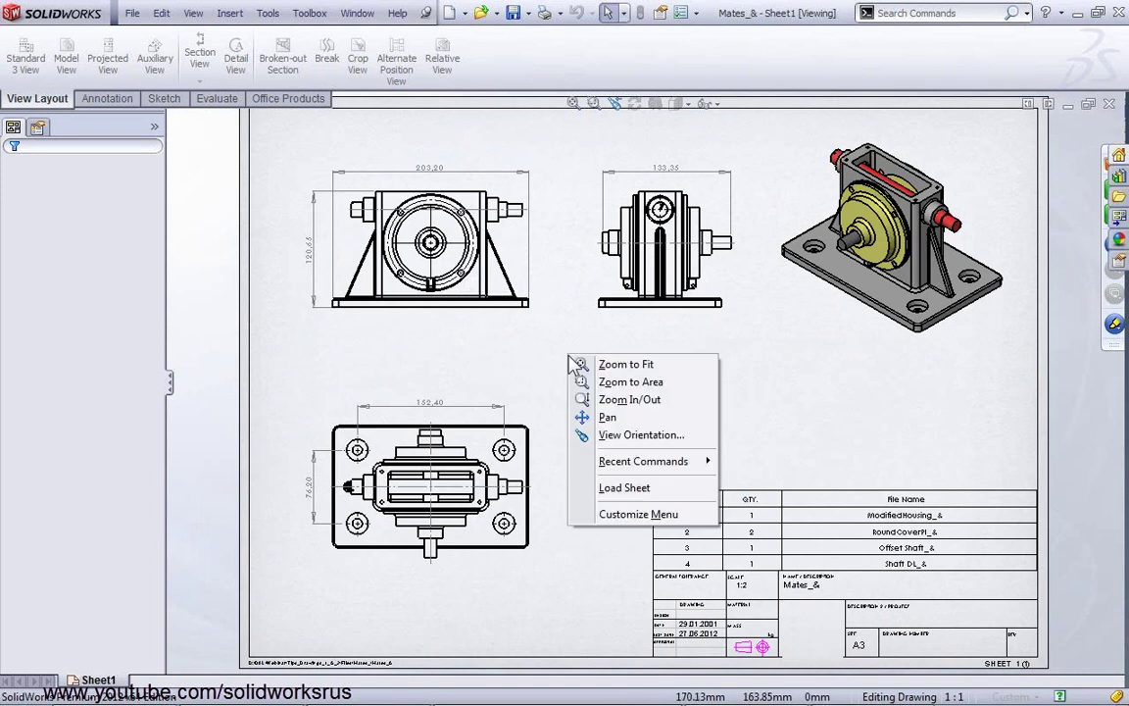
click(628, 487)
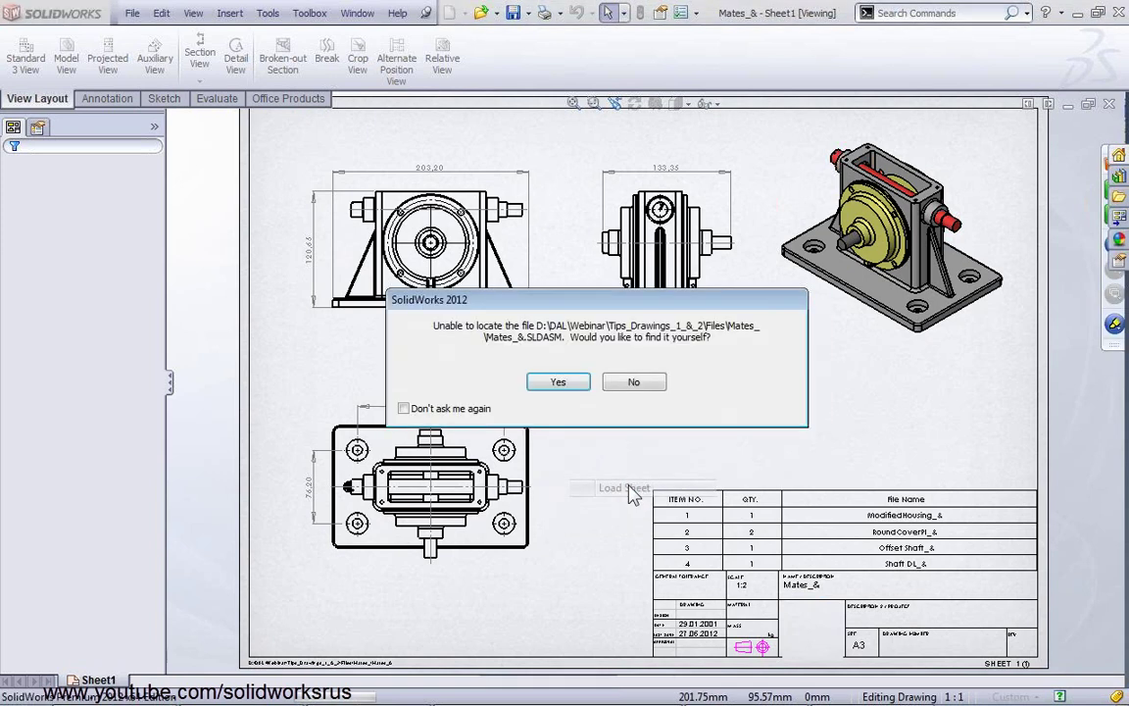
click(579, 386)
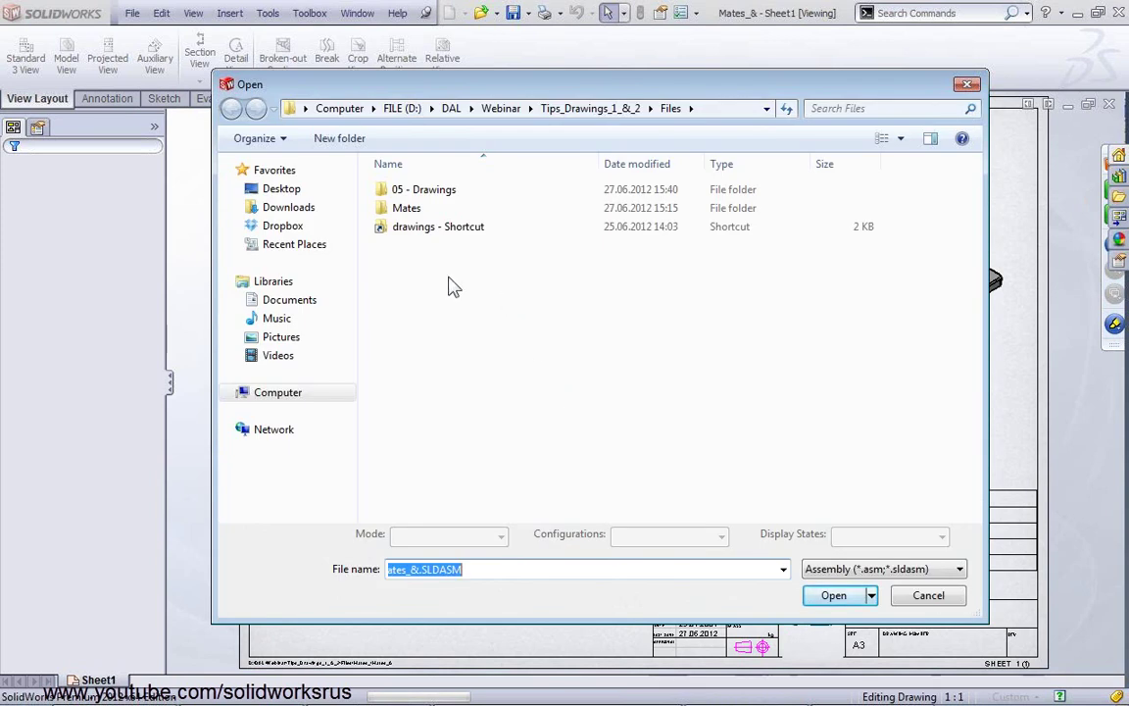
double_click(425, 208)
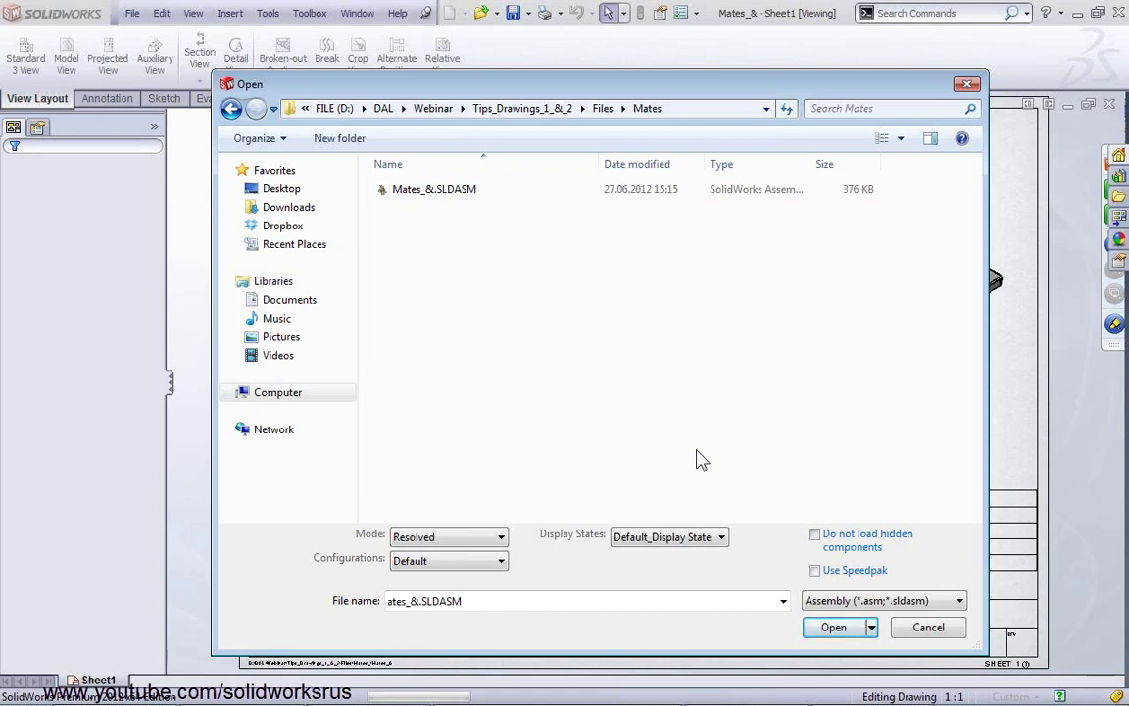
click(823, 629)
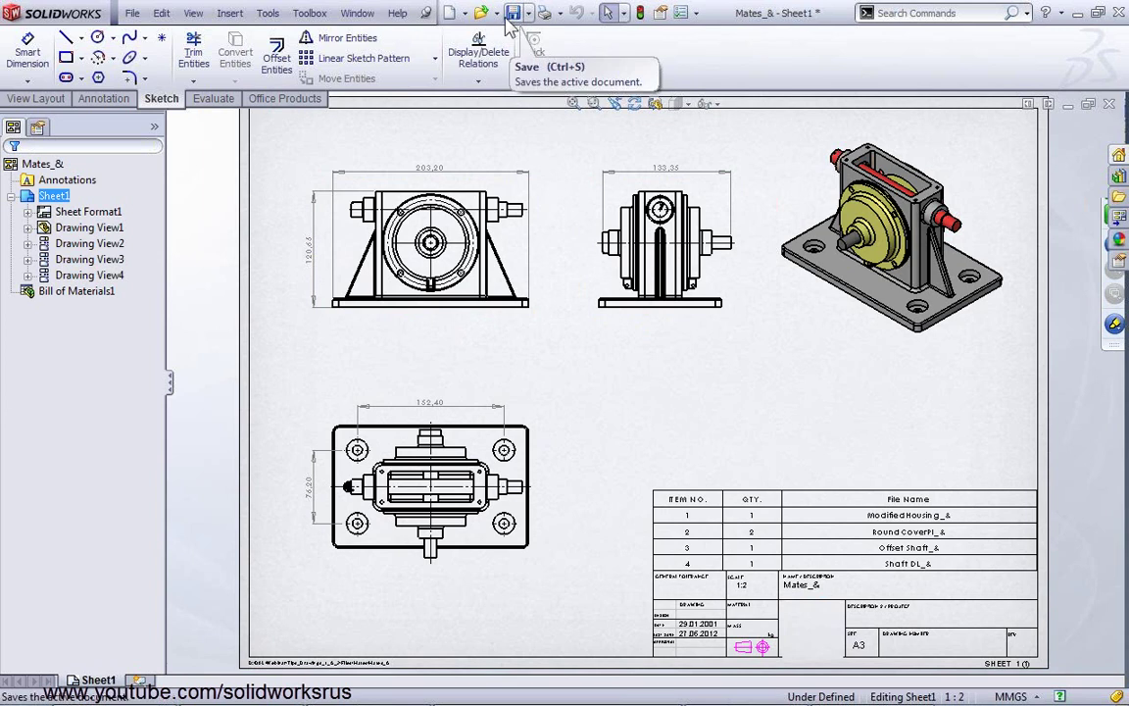
Save all documents, then save a Detached Drawing copy named Detach_Mates_&.SLDDRW
click(513, 22)
click(345, 275)
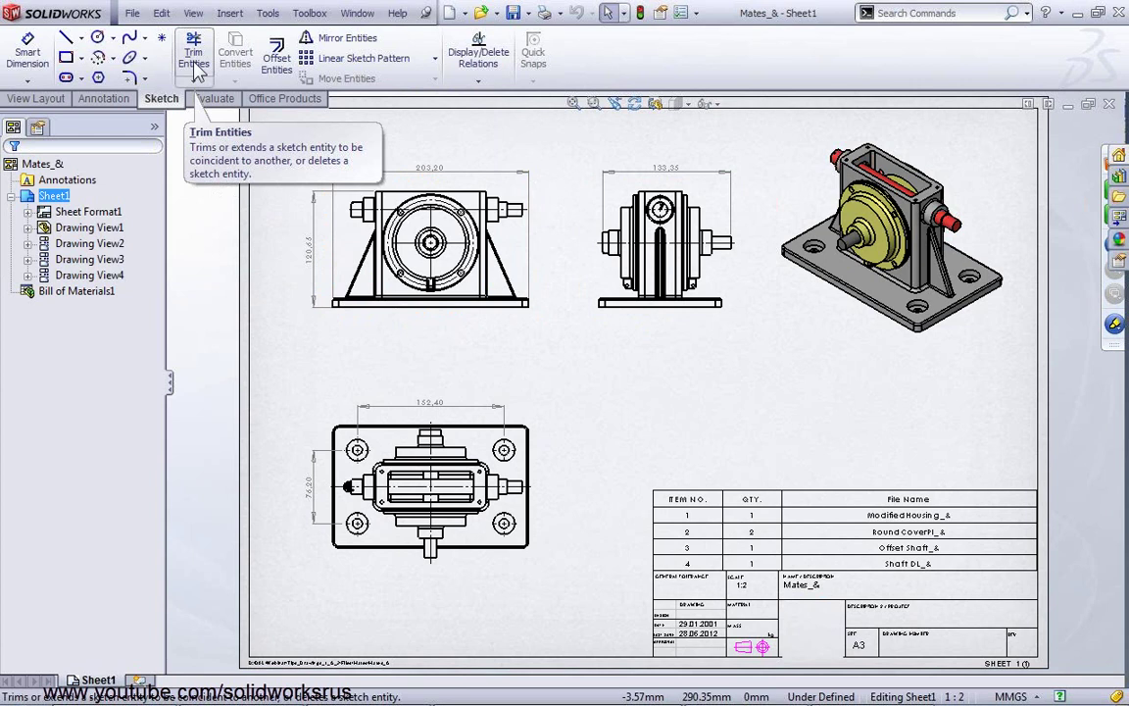
click(132, 13)
click(162, 102)
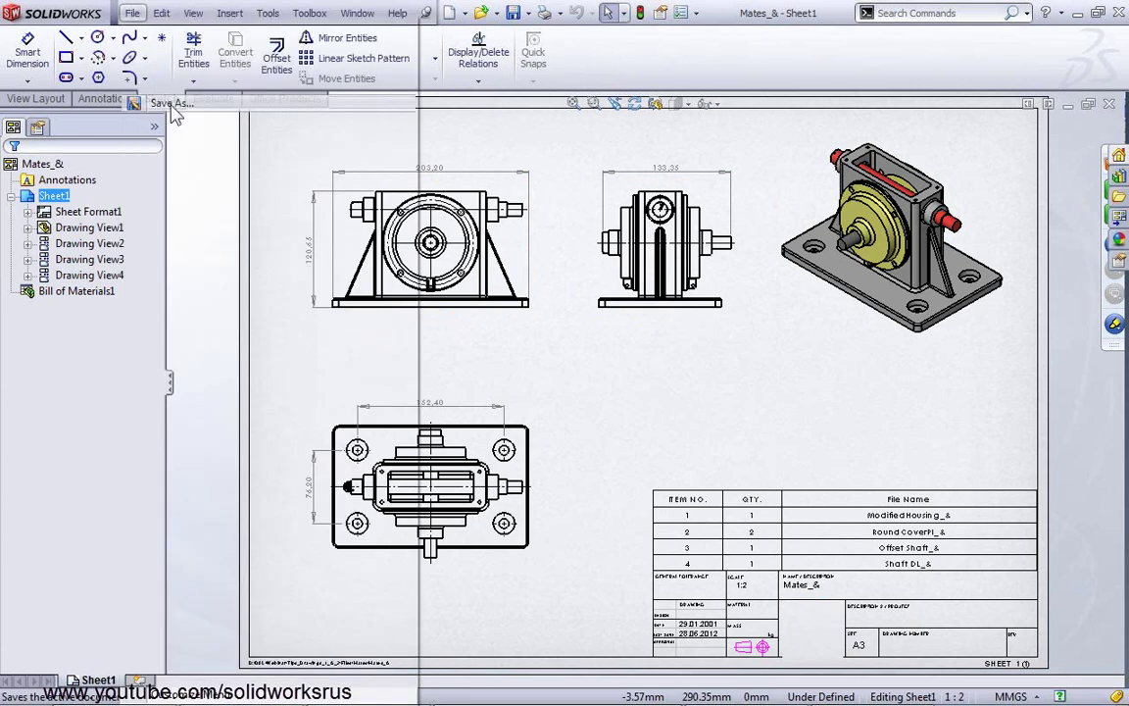
drag(426, 128, 316, 92)
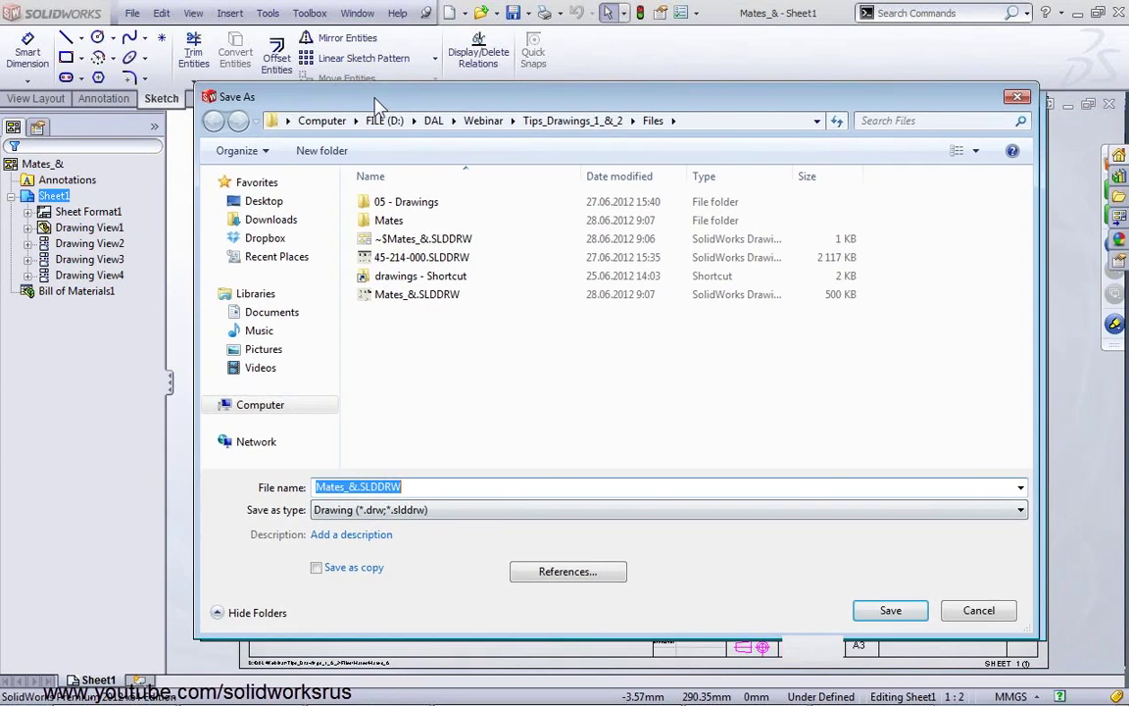
click(358, 505)
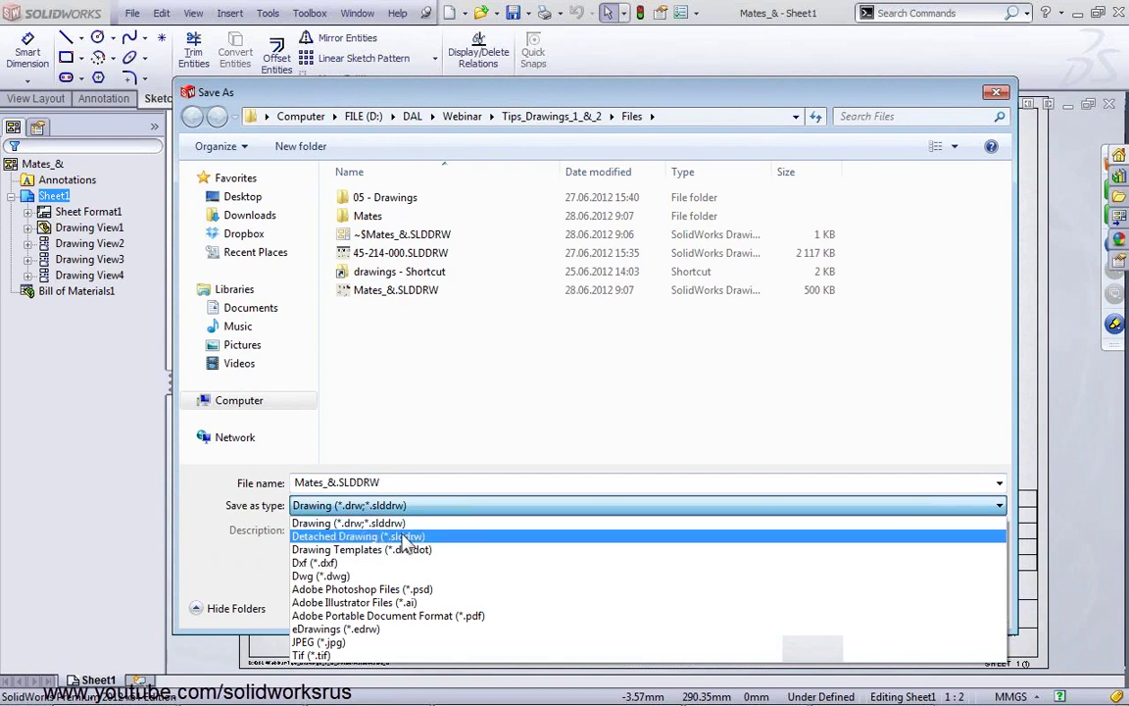
click(399, 536)
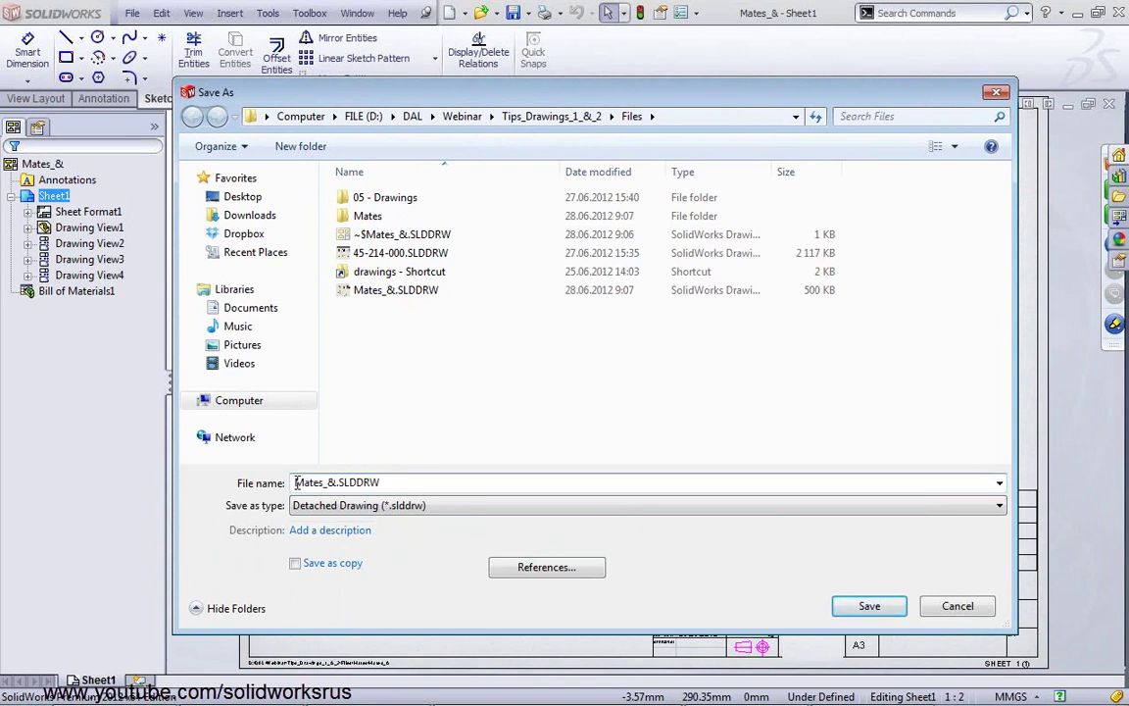
text(Detach_)
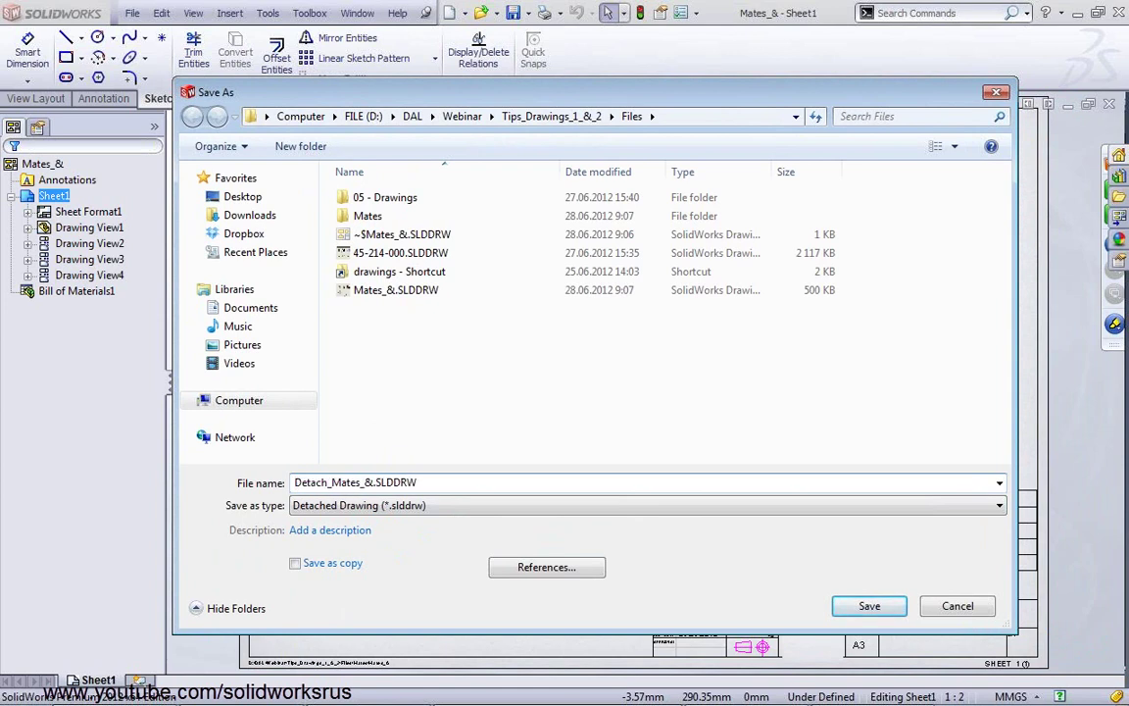
click(858, 607)
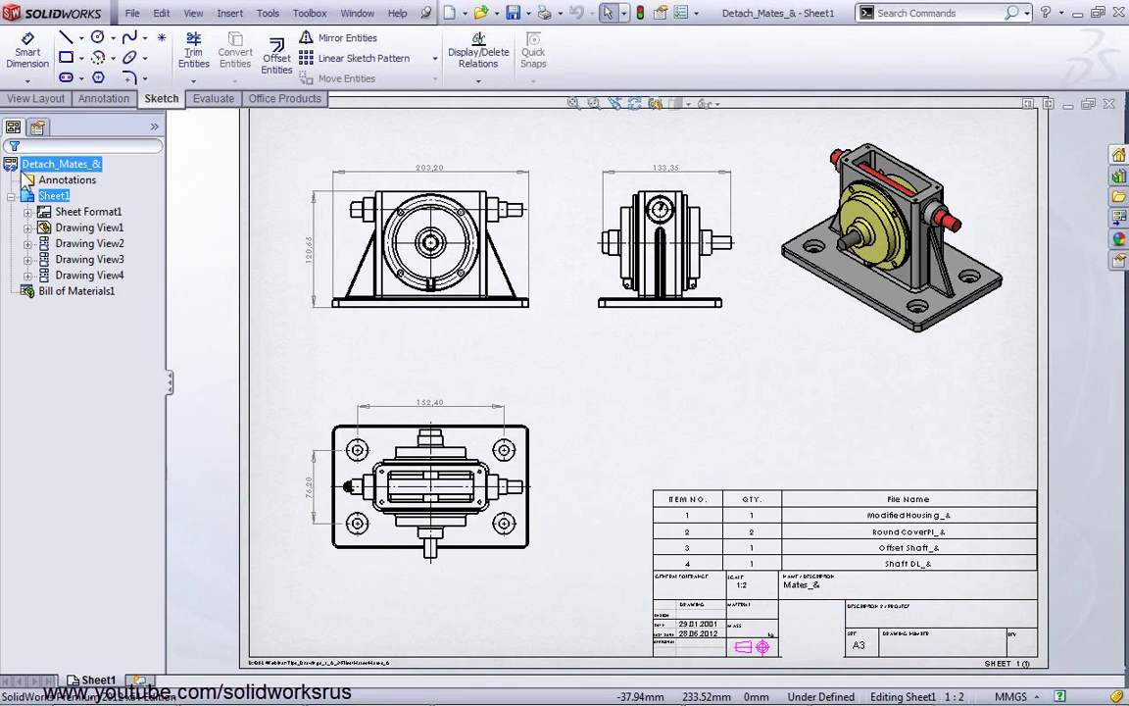
mouse_move(27, 188)
mouse_down()
mouse_move(631, 404)
mouse_move(365, 694)
mouse_up()
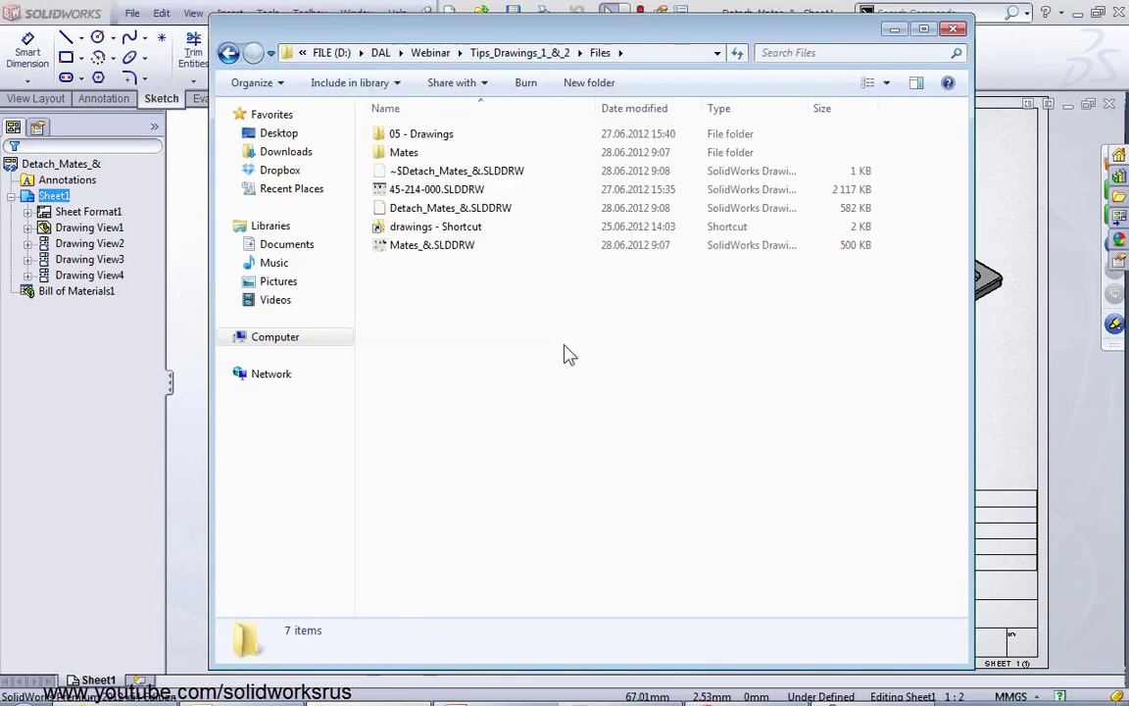
Verify Detach_Mates_&.SLDDRW in the Files folder and return to the SolidWorks drawing
drag(365, 694, 449, 218)
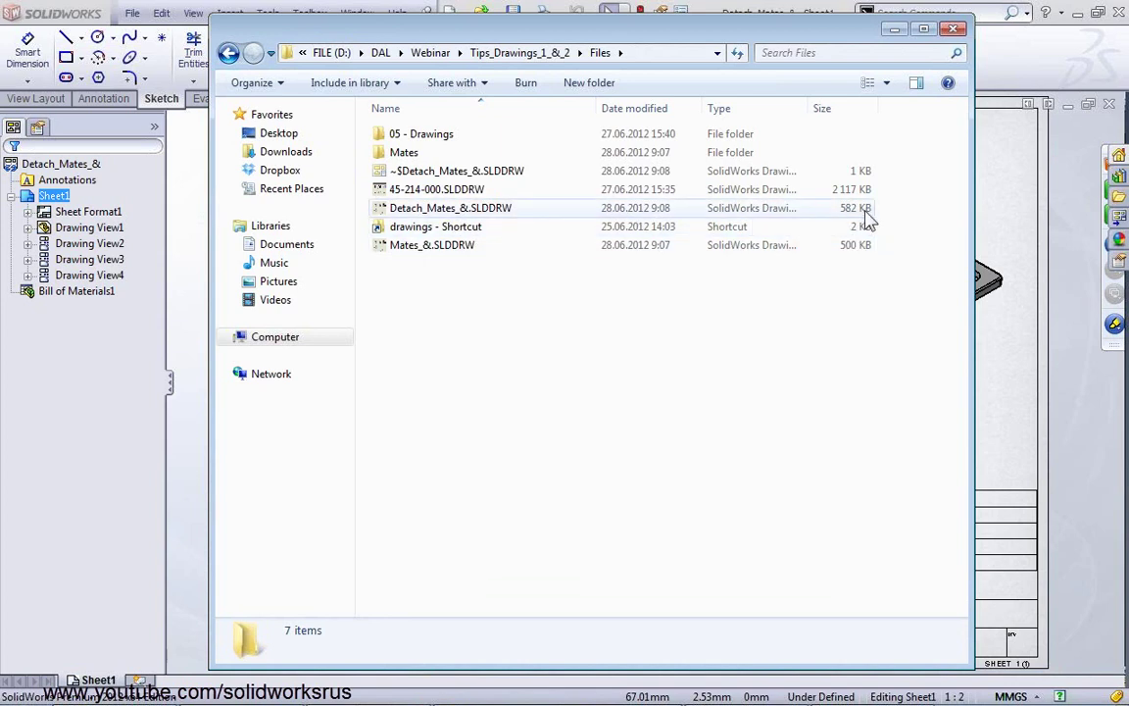
click(1025, 372)
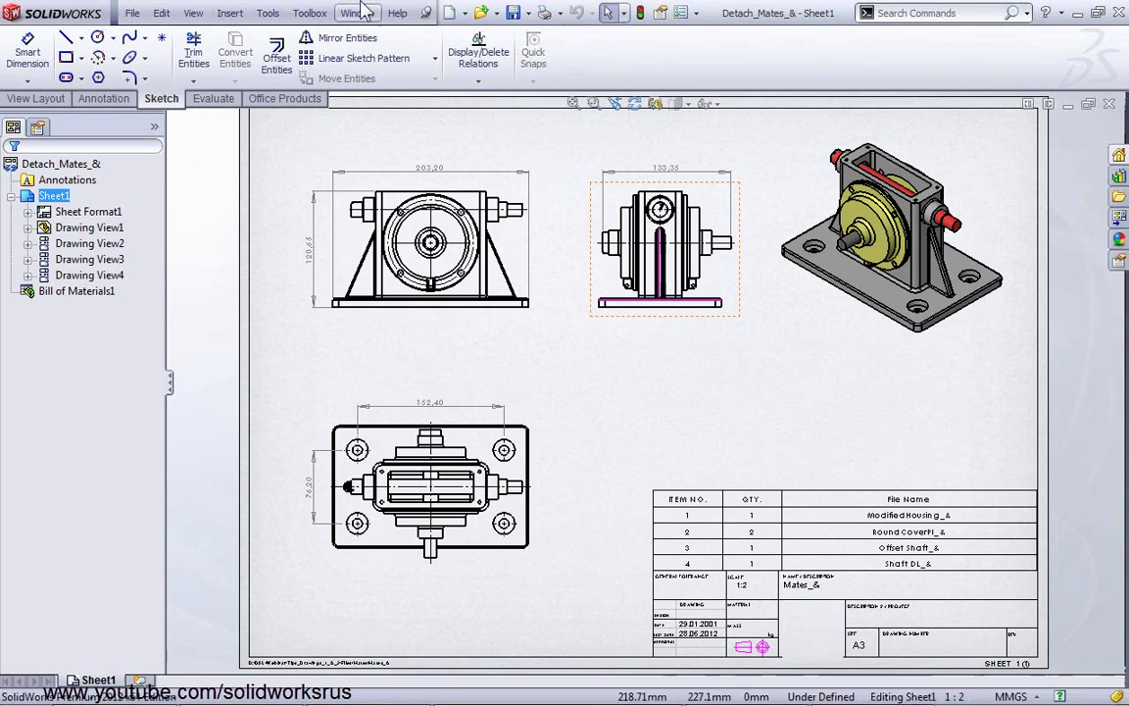
Dimension the bottom view with an overall 127 height and a 203,20 width
click(28, 51)
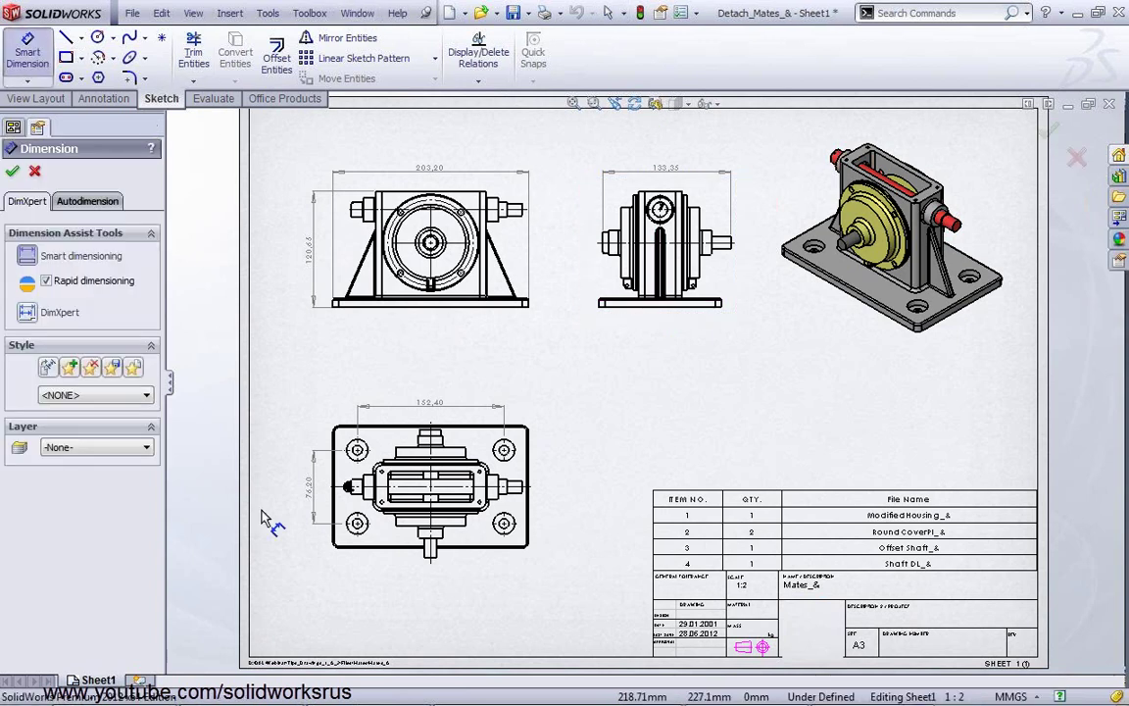
scroll(392, 431, down, 4)
scroll(495, 412, down, 3)
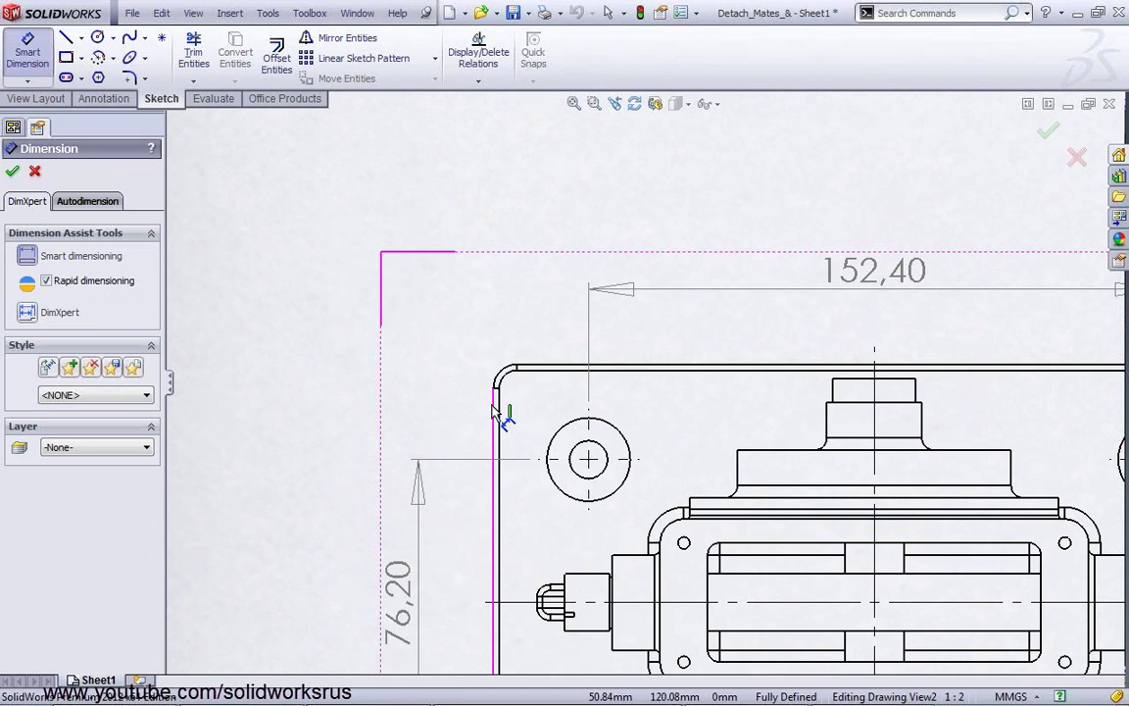
click(539, 370)
scroll(627, 392, up, 2)
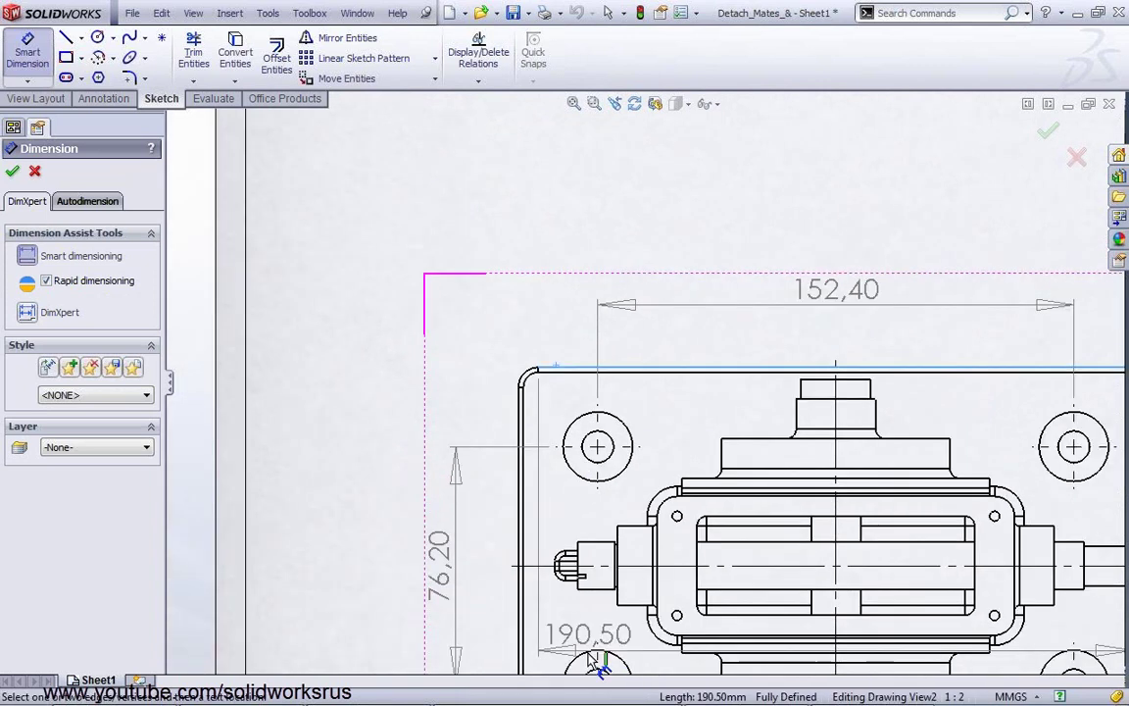
scroll(627, 392, up, 2)
click(601, 651)
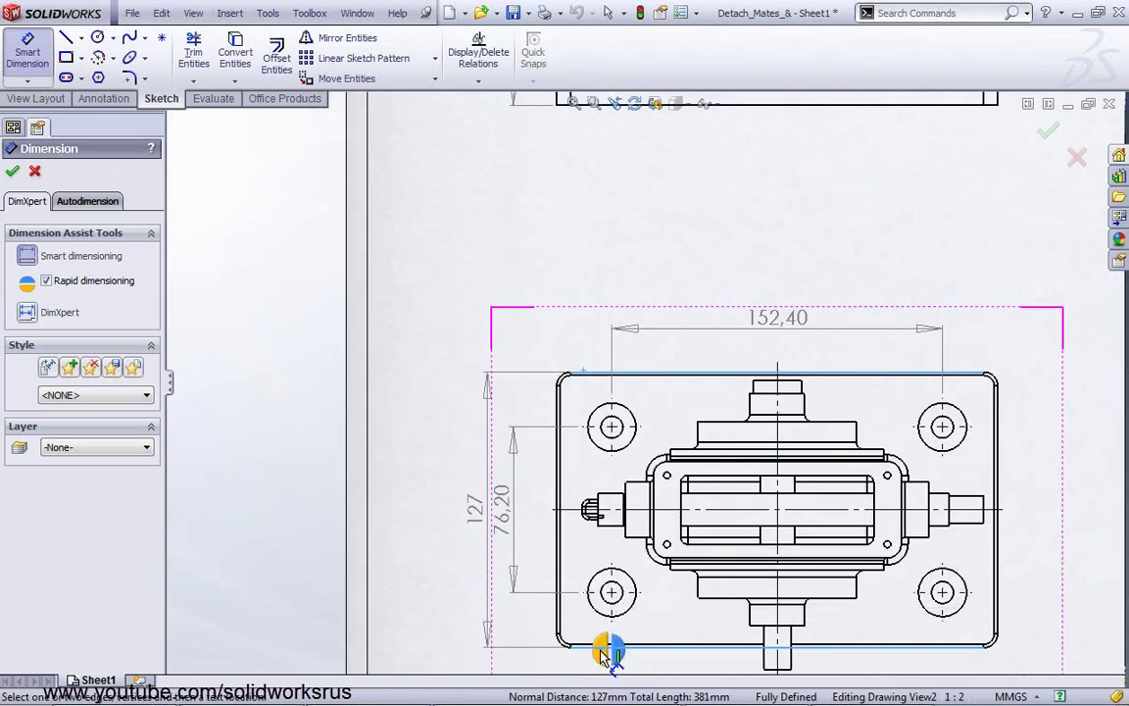
click(476, 508)
click(562, 417)
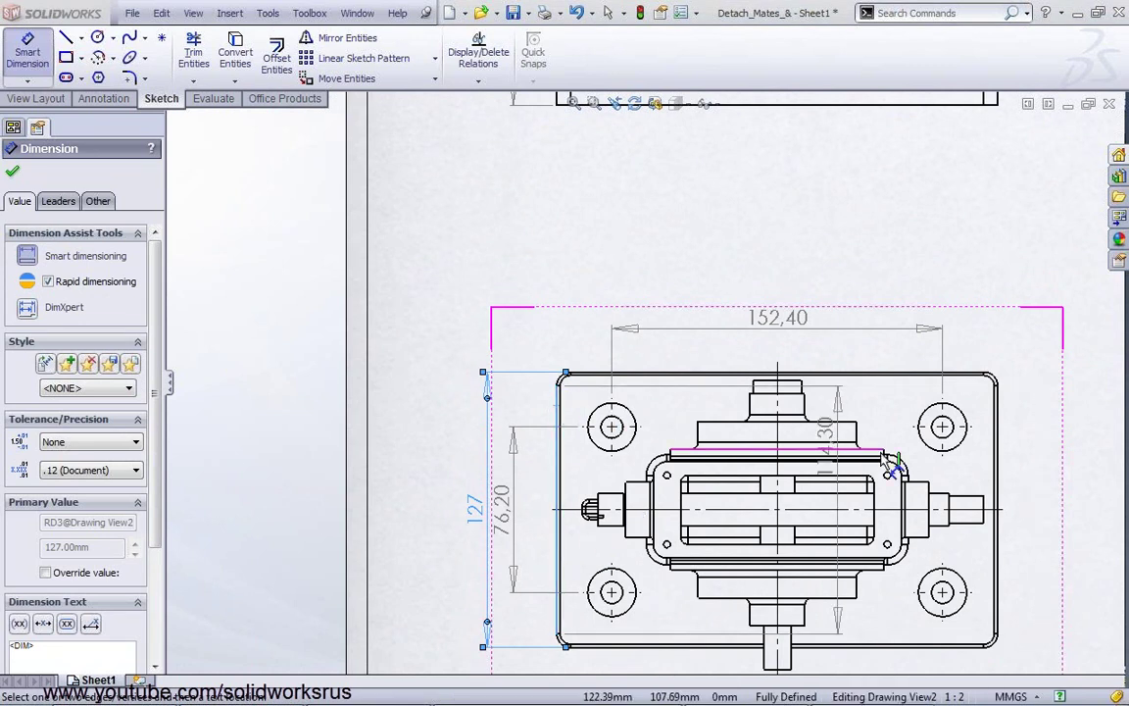
click(1001, 451)
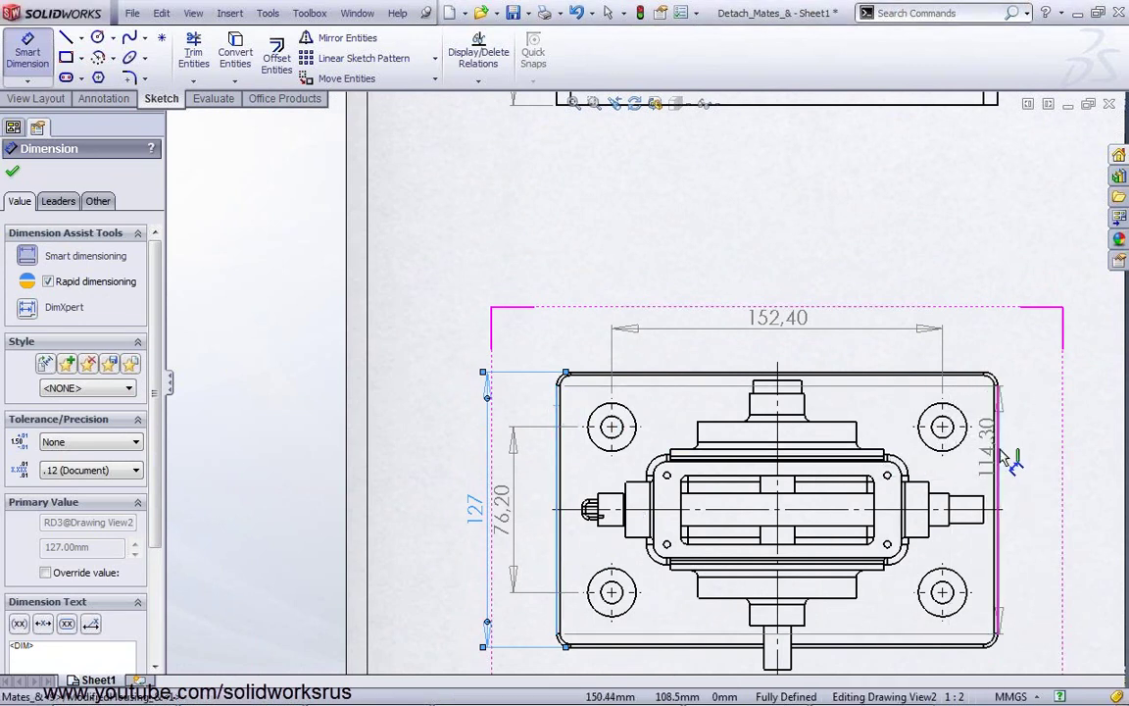
key(f)
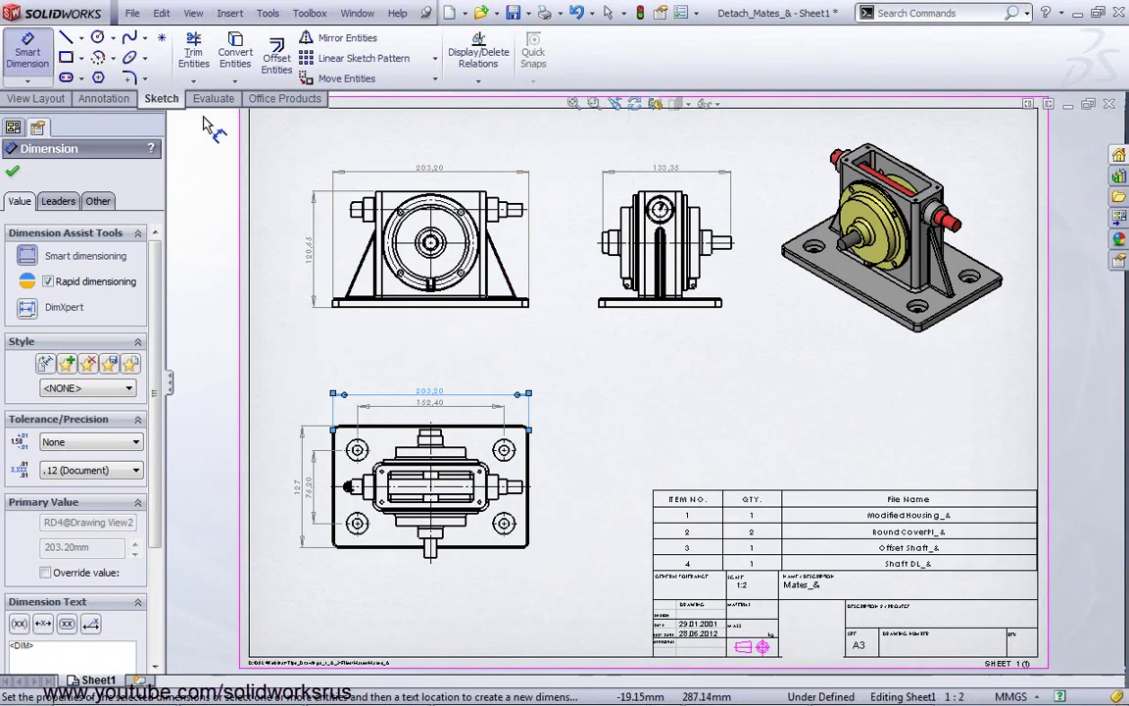
click(57, 99)
Cancel the attempted section of the middle view and save the dimensioned drawing
click(183, 62)
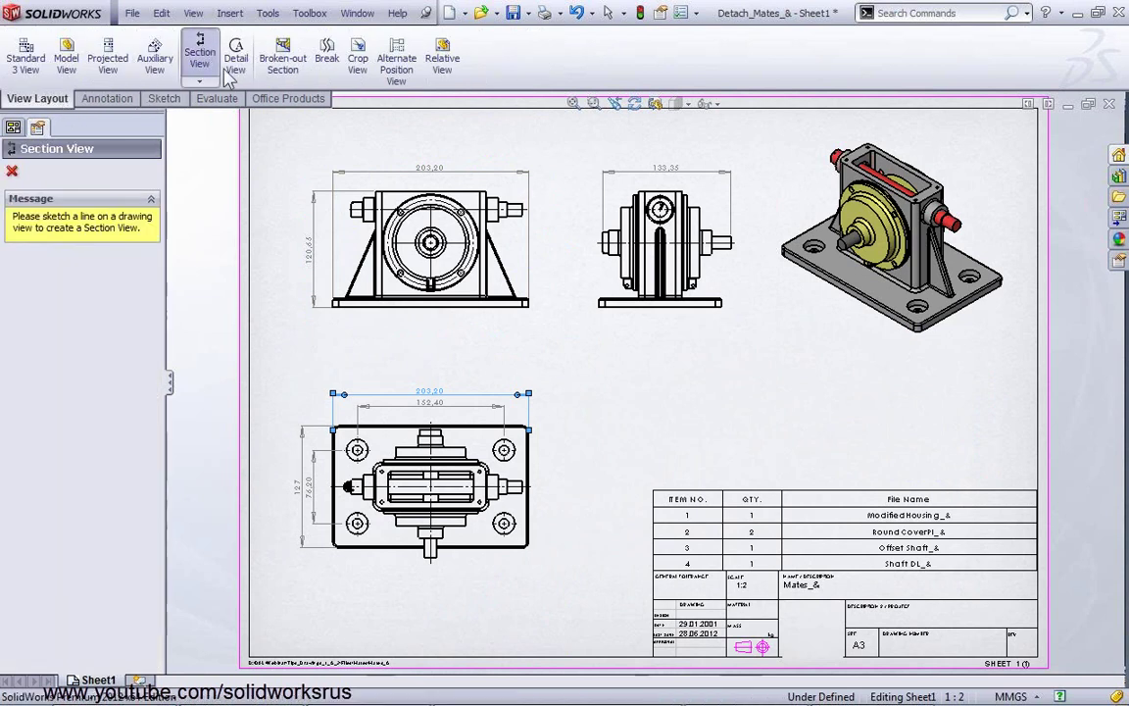
drag(647, 323, 647, 137)
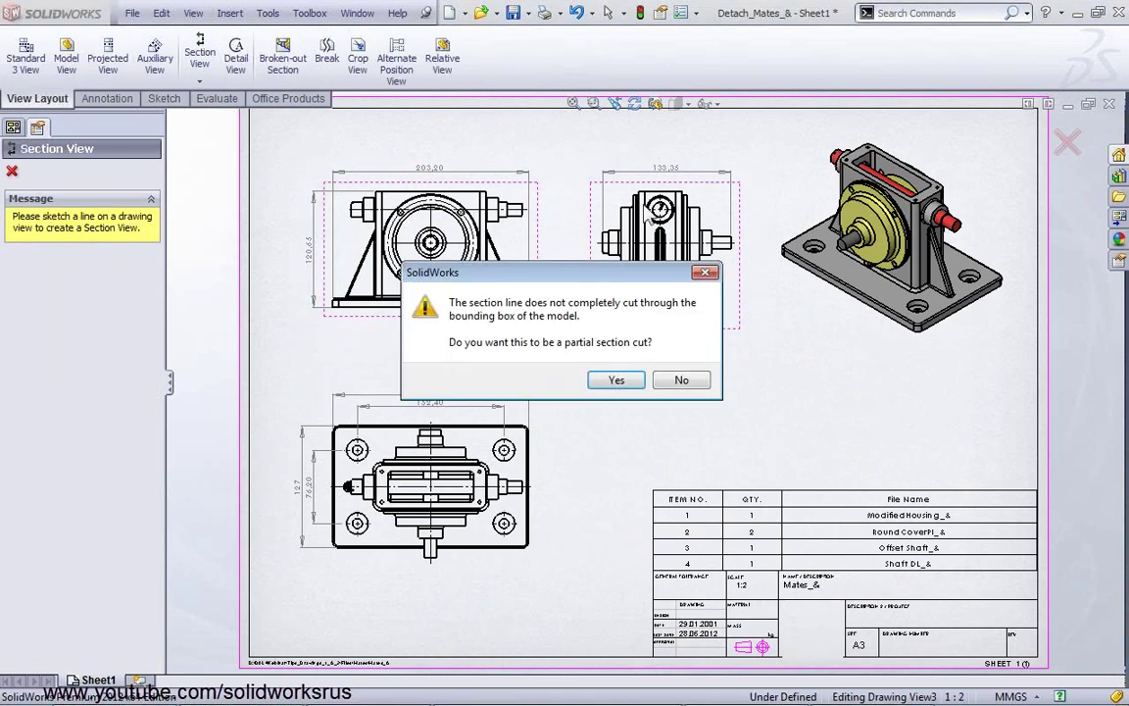
click(616, 379)
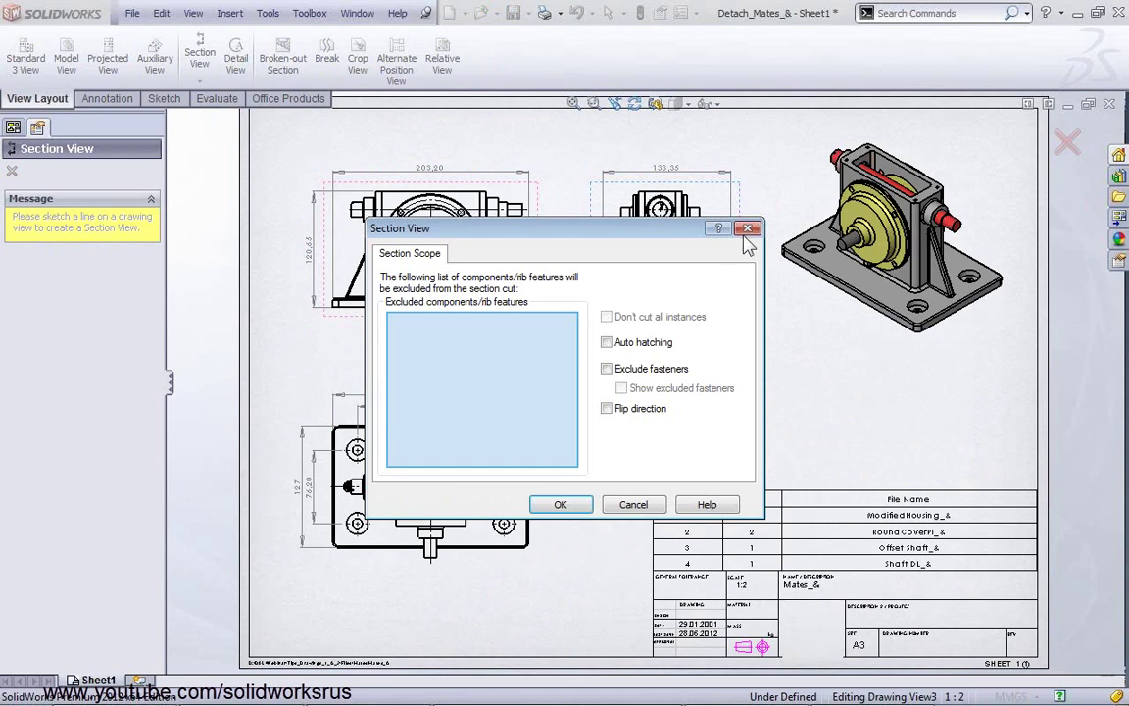
key(Escape)
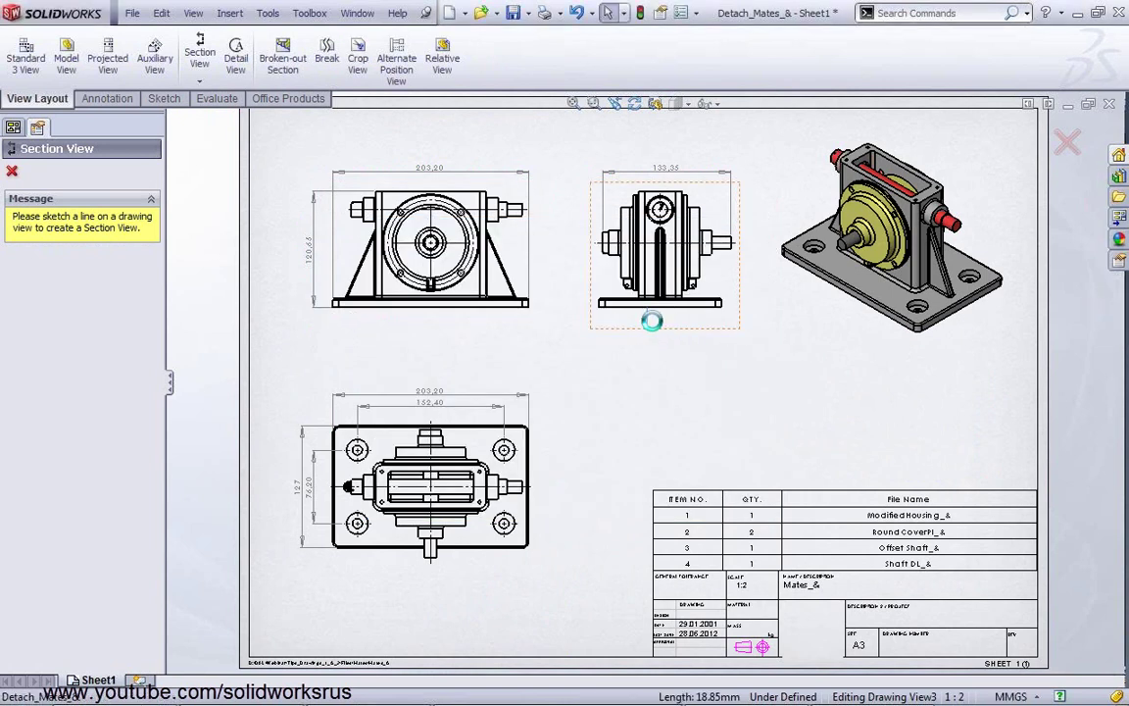
key(Escape)
click(708, 361)
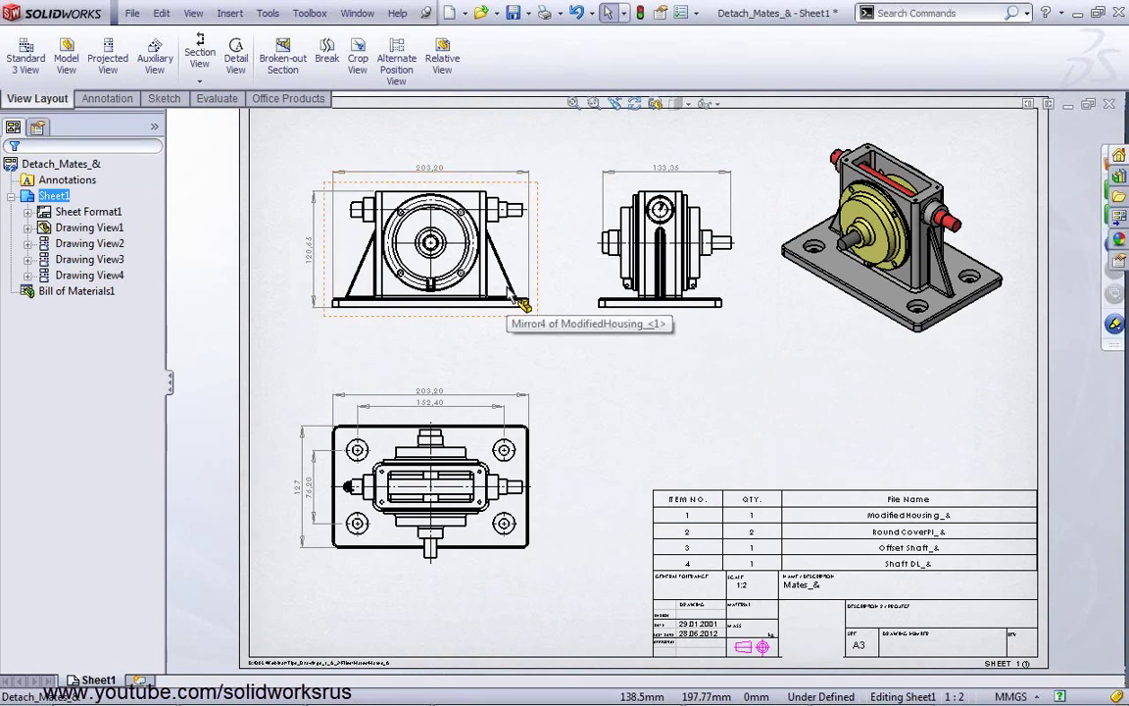
click(512, 12)
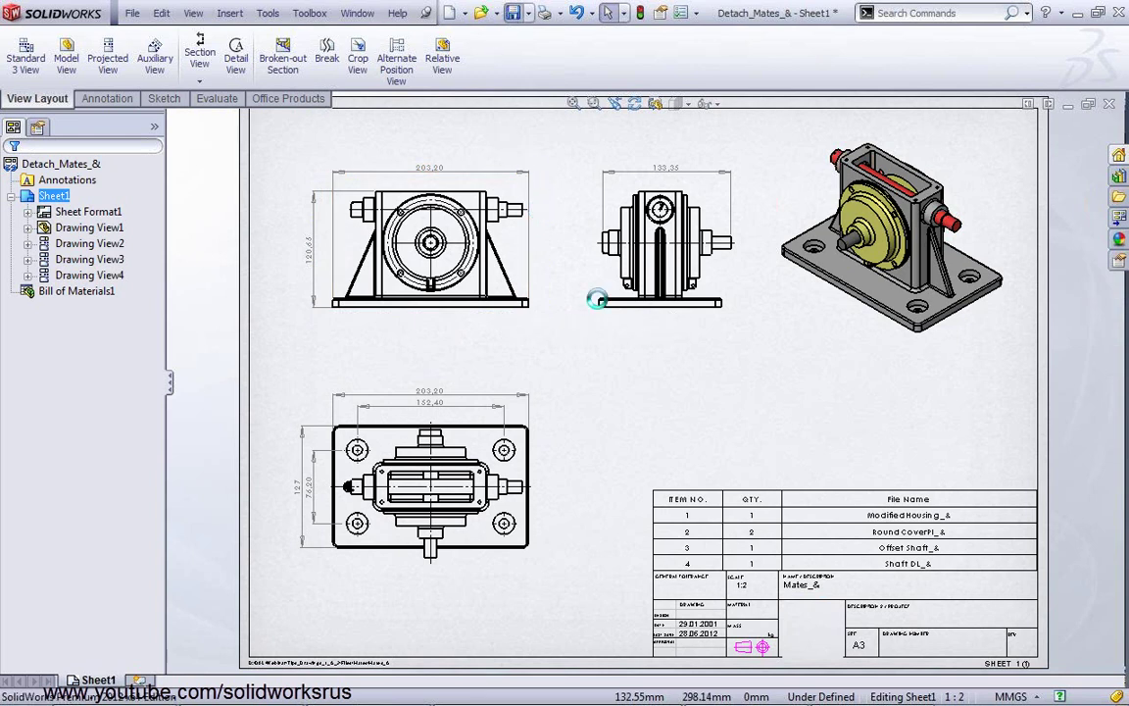
Open the ModifiedHousing part from the drawing's isometric view
click(901, 312)
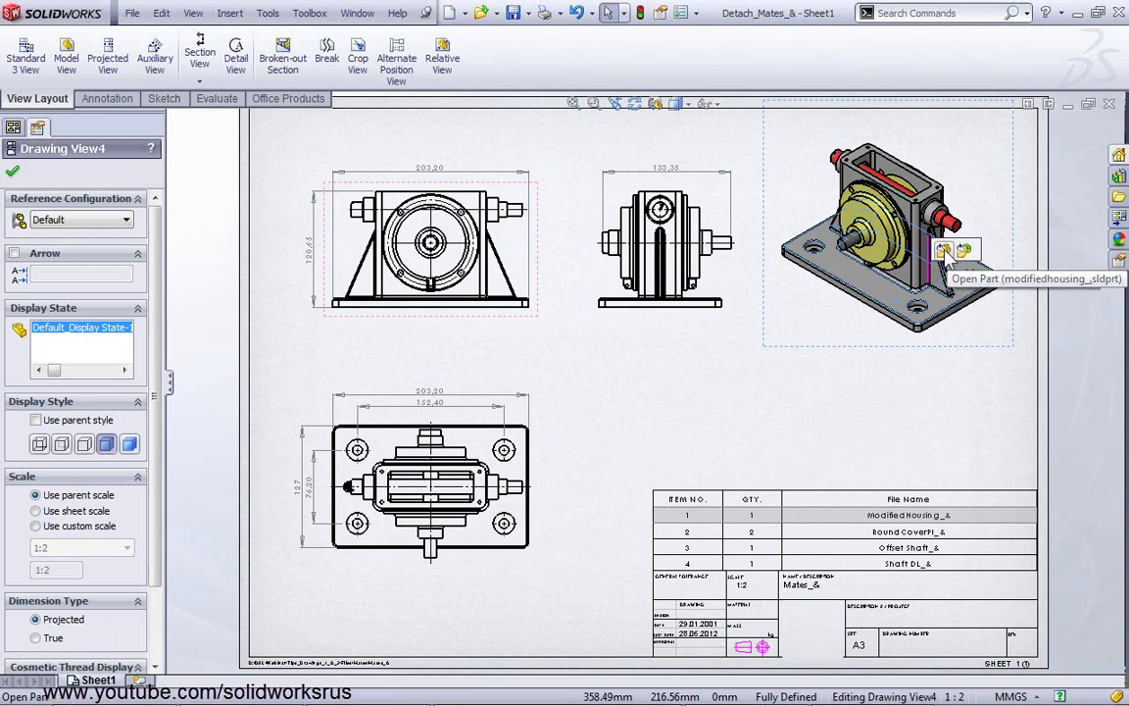
click(944, 252)
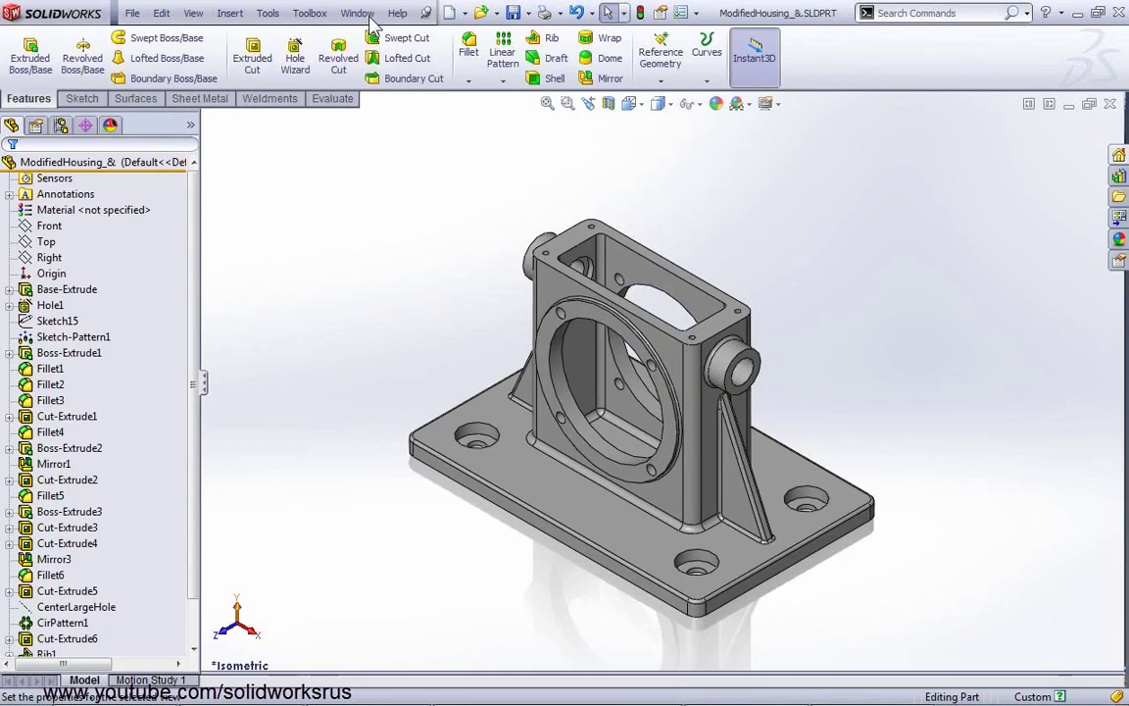
click(363, 13)
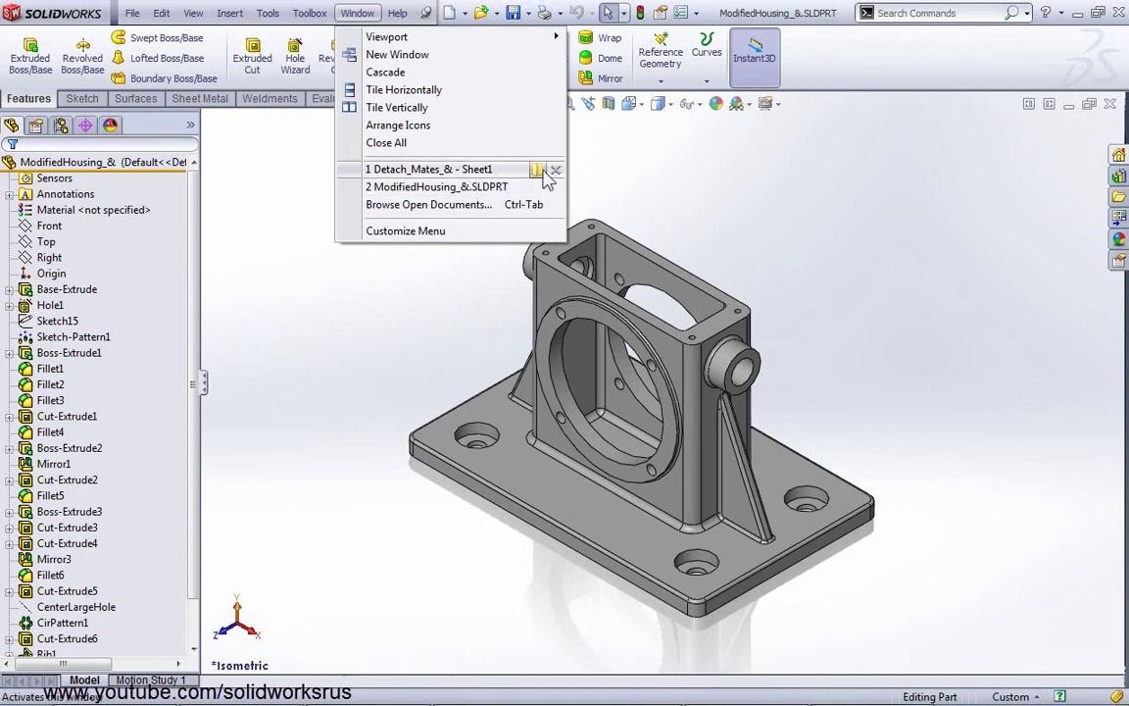
click(553, 170)
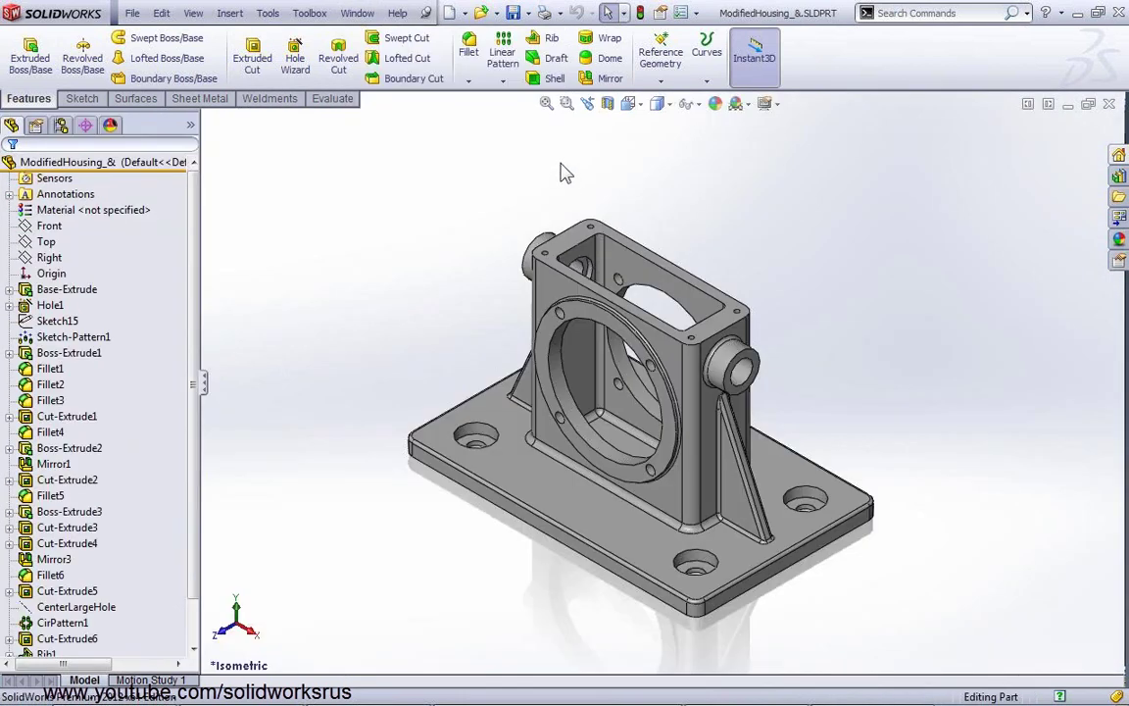
Change the base plate length from 5.000in to 6 in, rebuild, and close the part
click(716, 603)
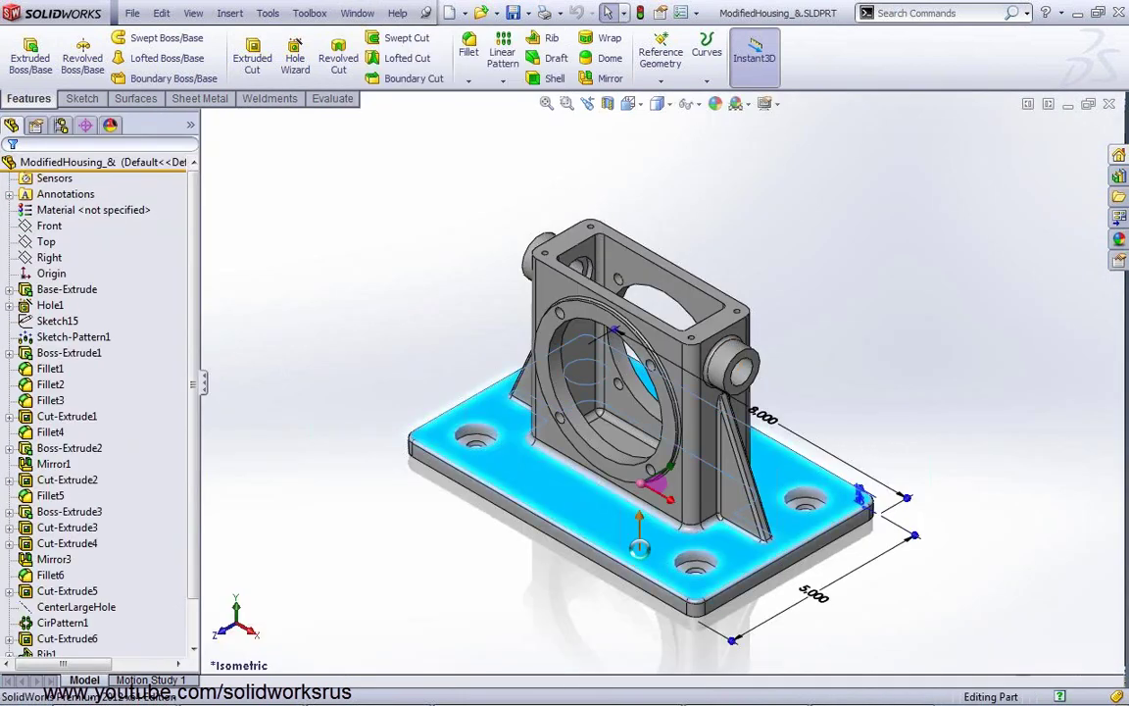
double_click(809, 595)
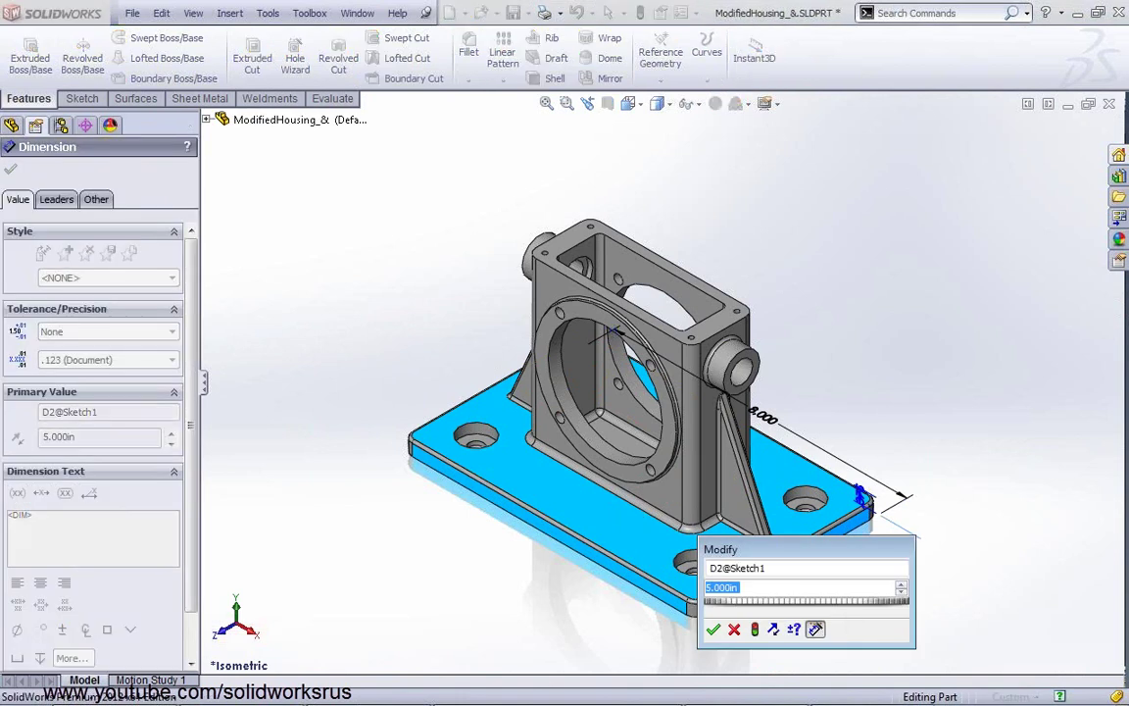
text(6)
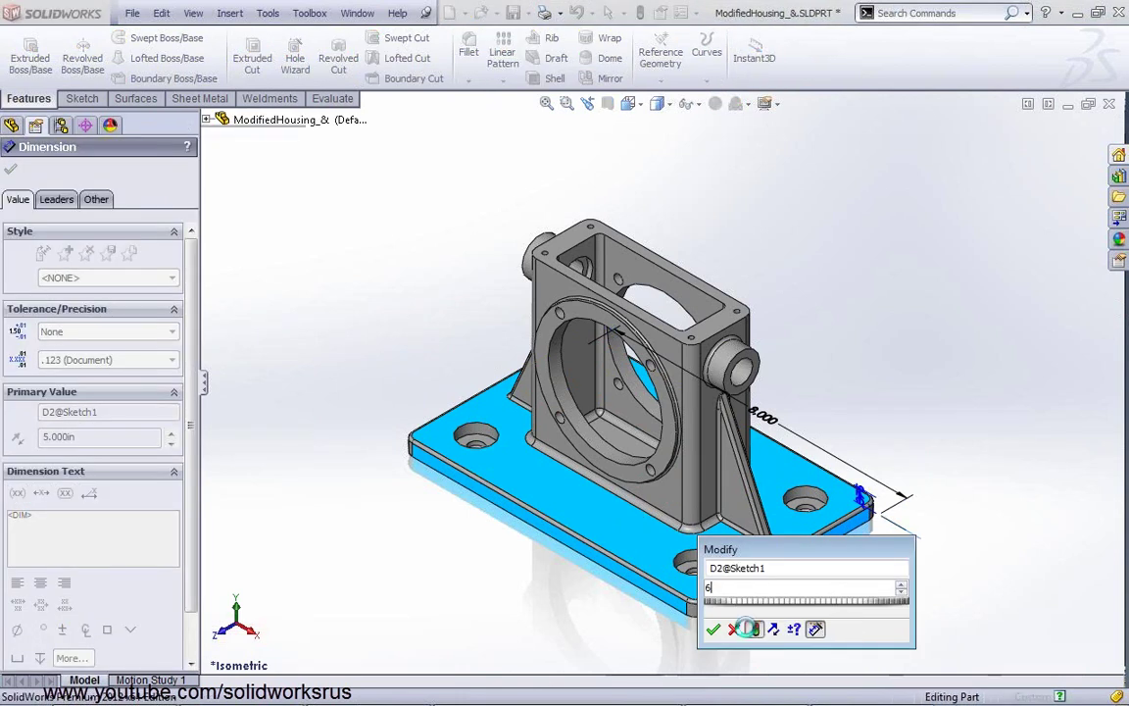
click(713, 630)
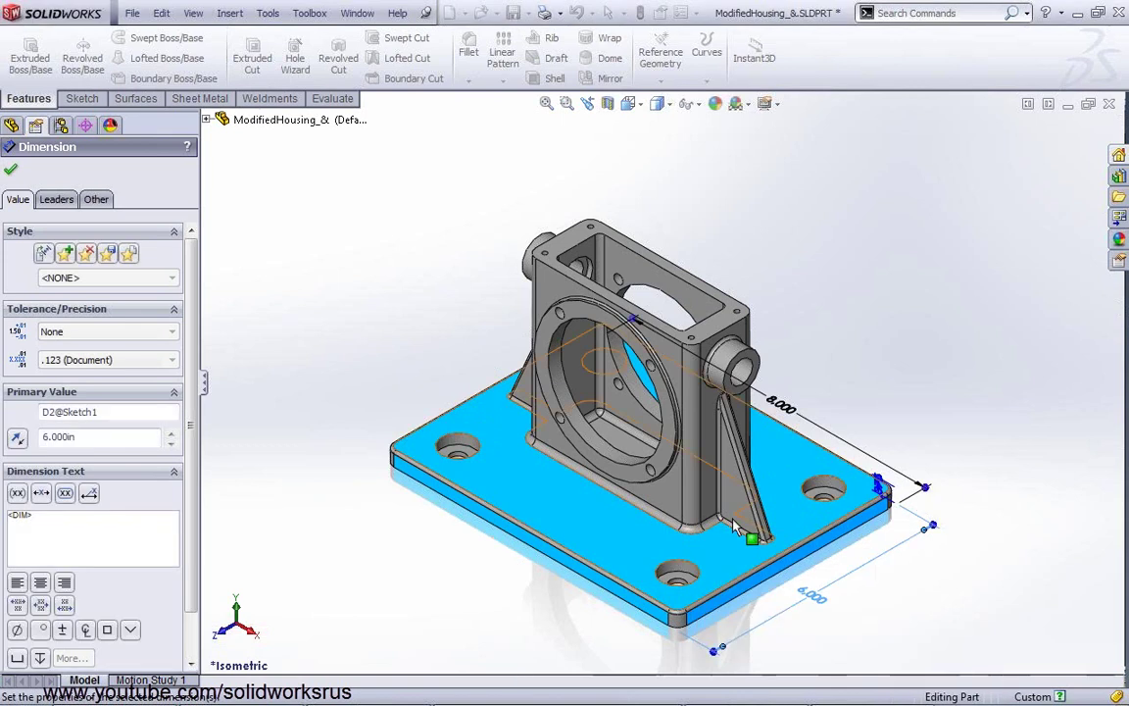
key(Escape)
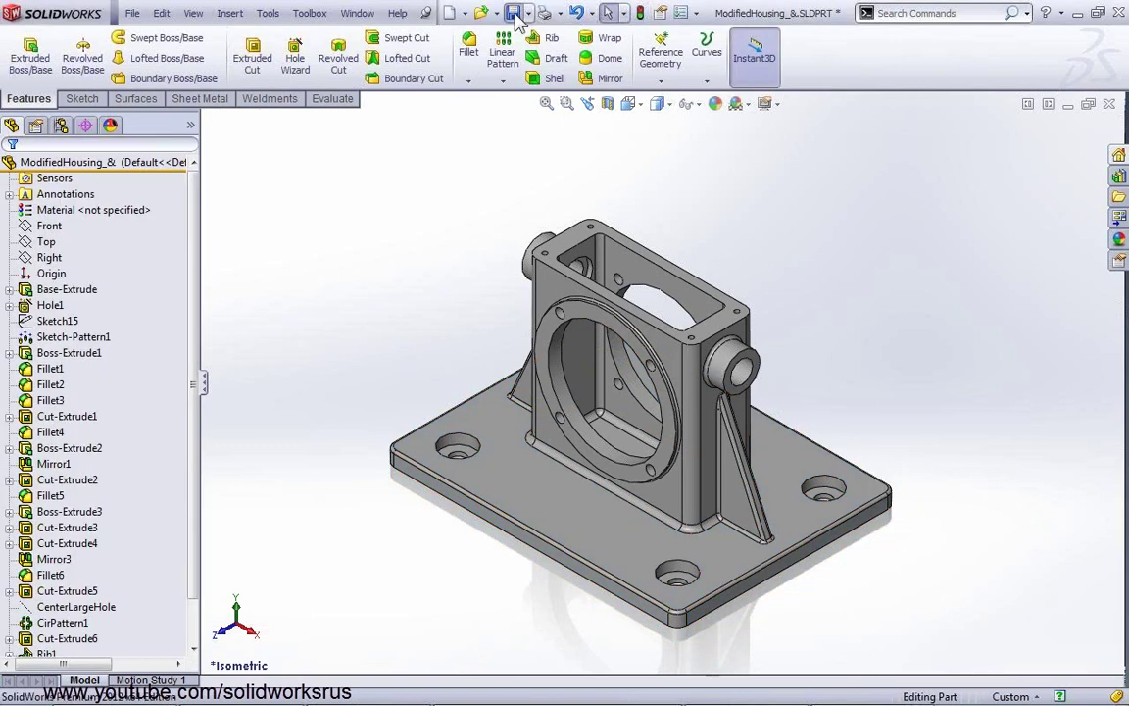
click(1109, 104)
Reopen the detached Detach_Mates_& drawing from recent documents and dismiss the out-of-date views warning
key(r)
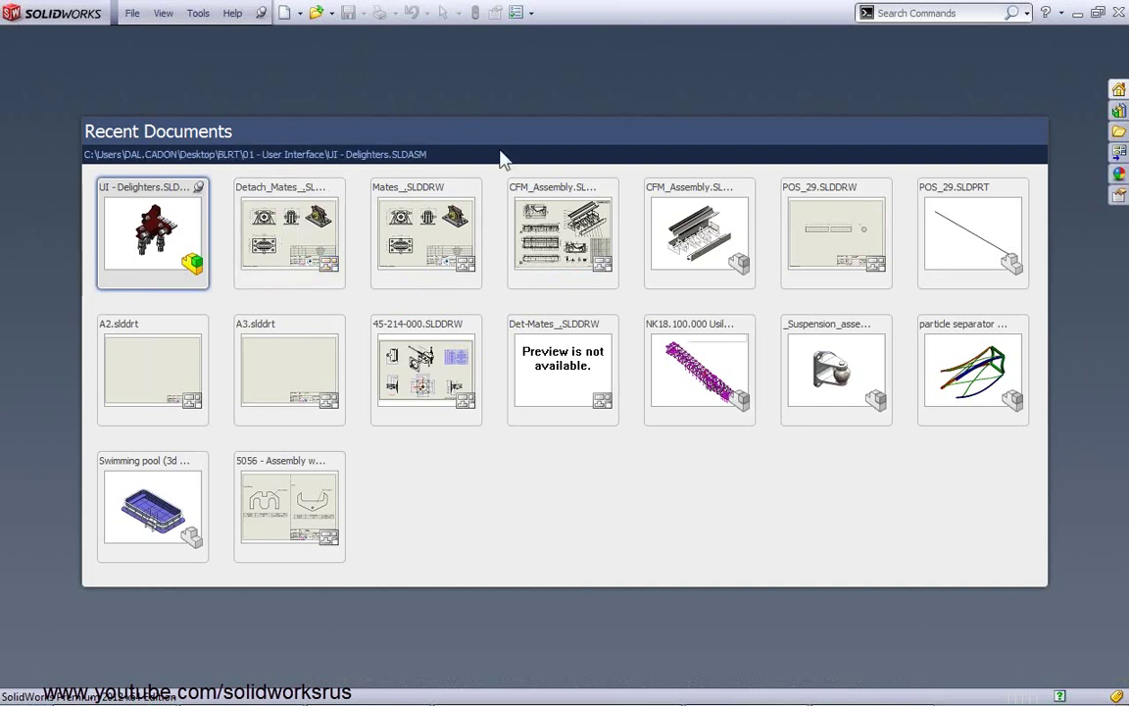
mouse_move(289, 234)
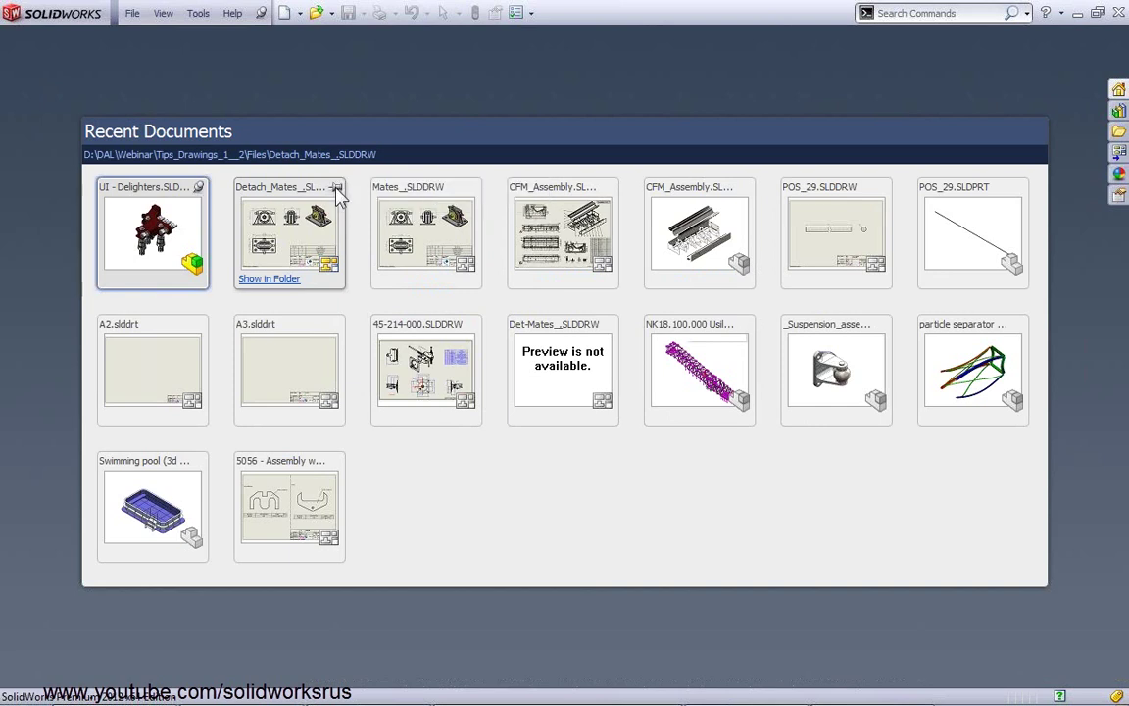
click(285, 249)
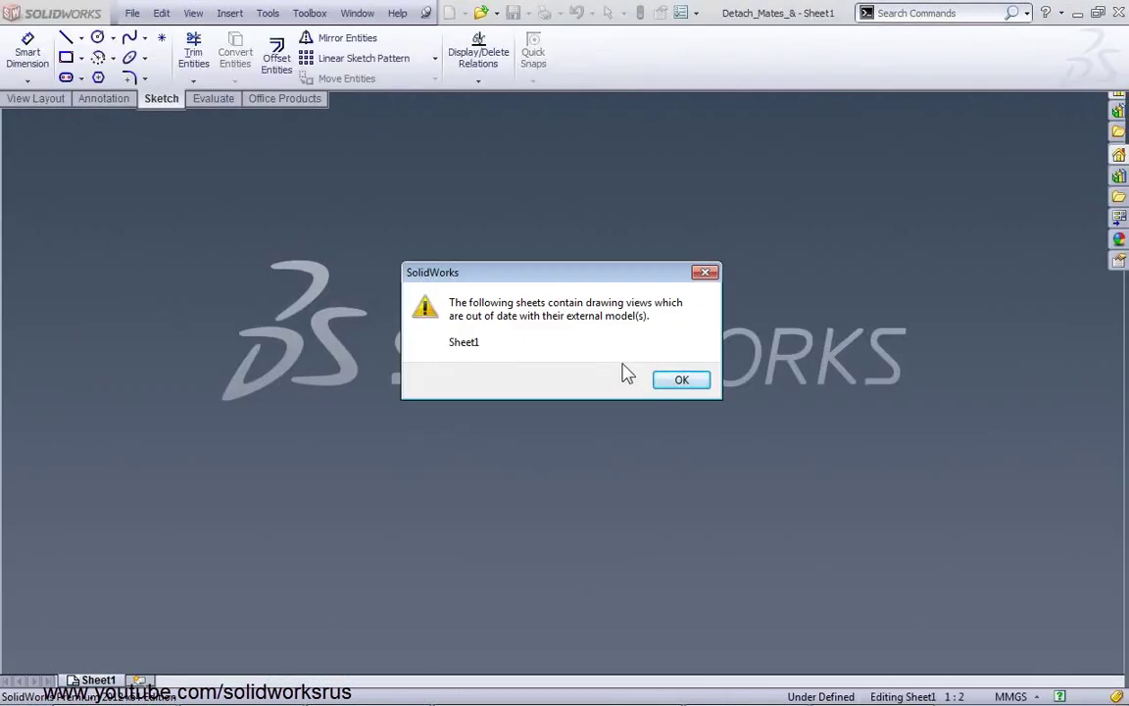
drag(531, 279, 482, 282)
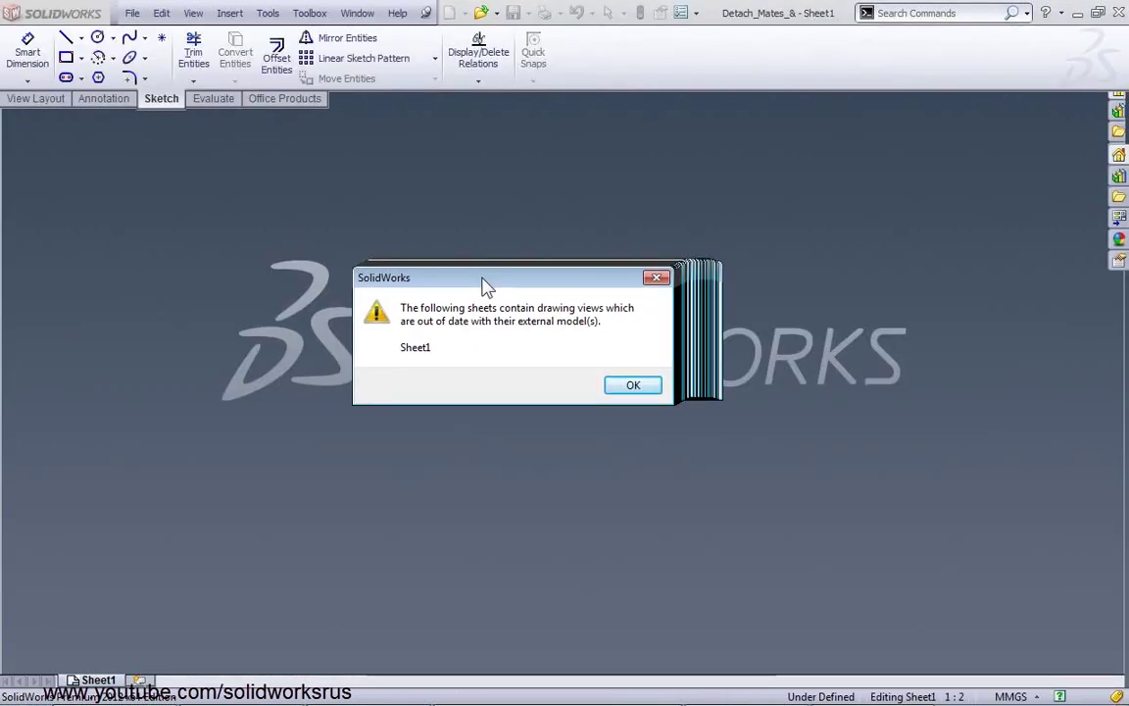
click(630, 386)
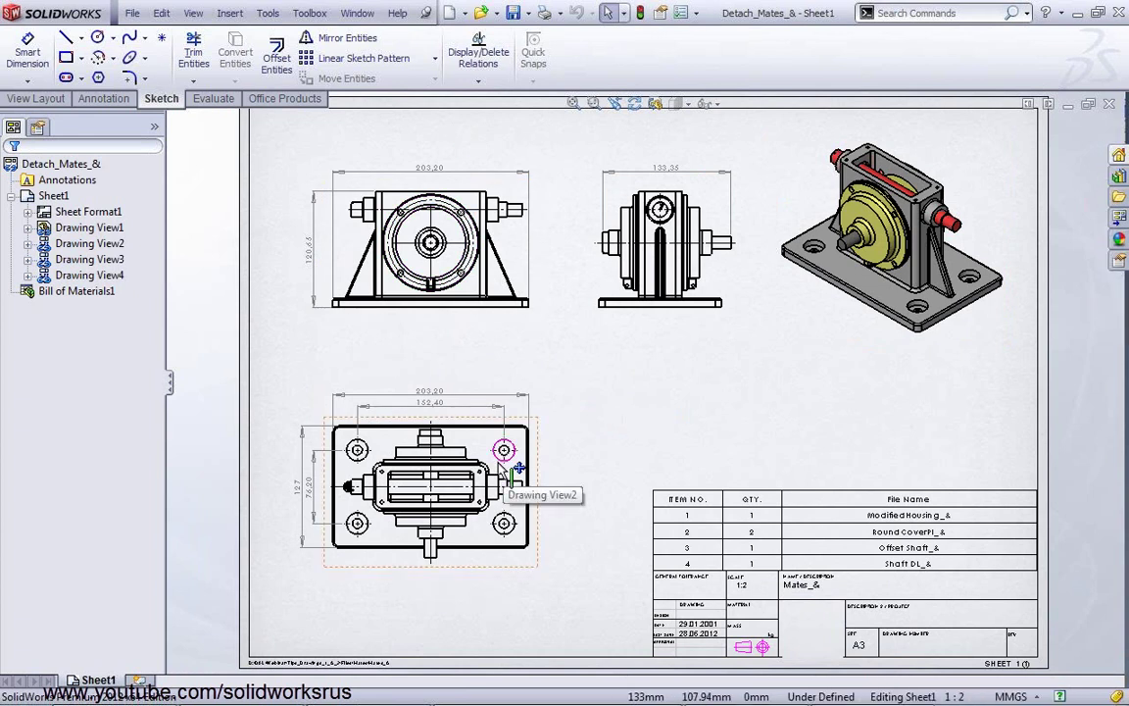
Load the model behind Drawing View2 so the bottom view updates to 152,40 and 101,60
scroll(497, 456, down, 2)
right_click(490, 439)
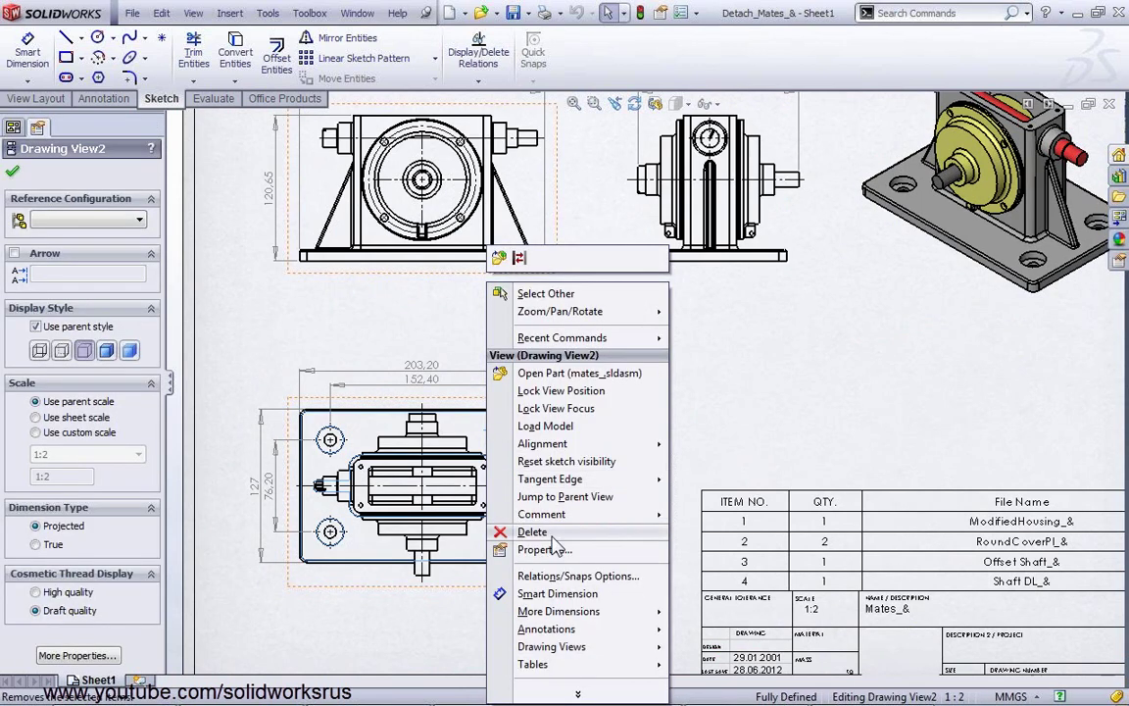
click(718, 428)
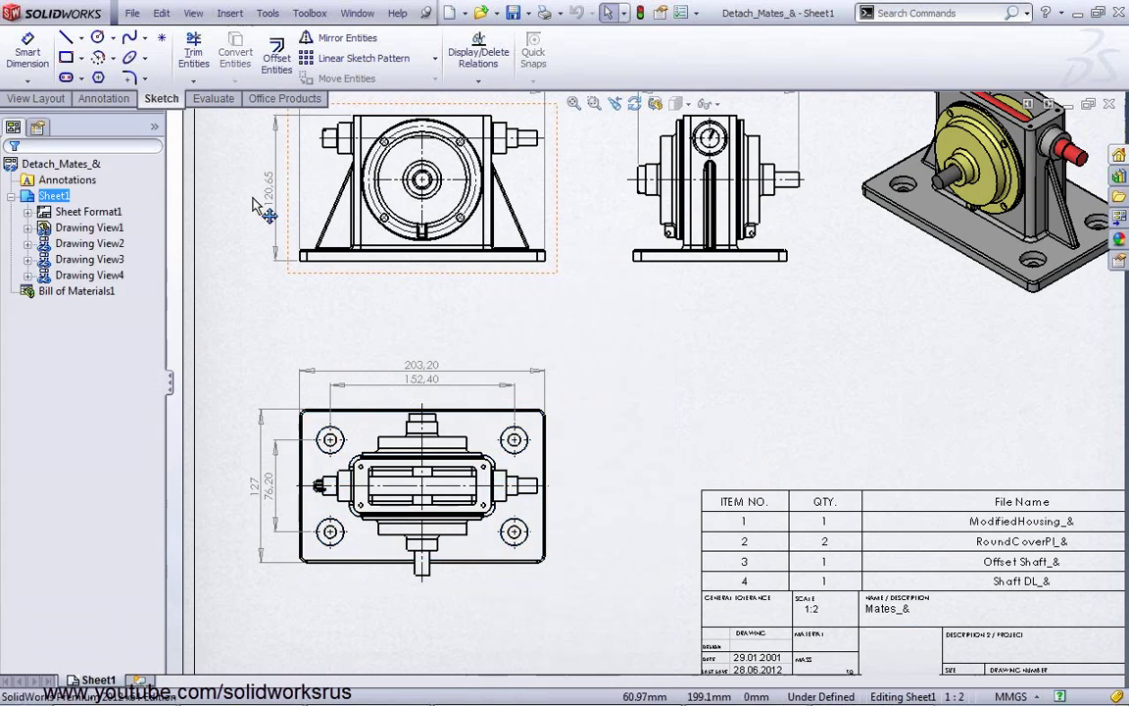
right_click(81, 245)
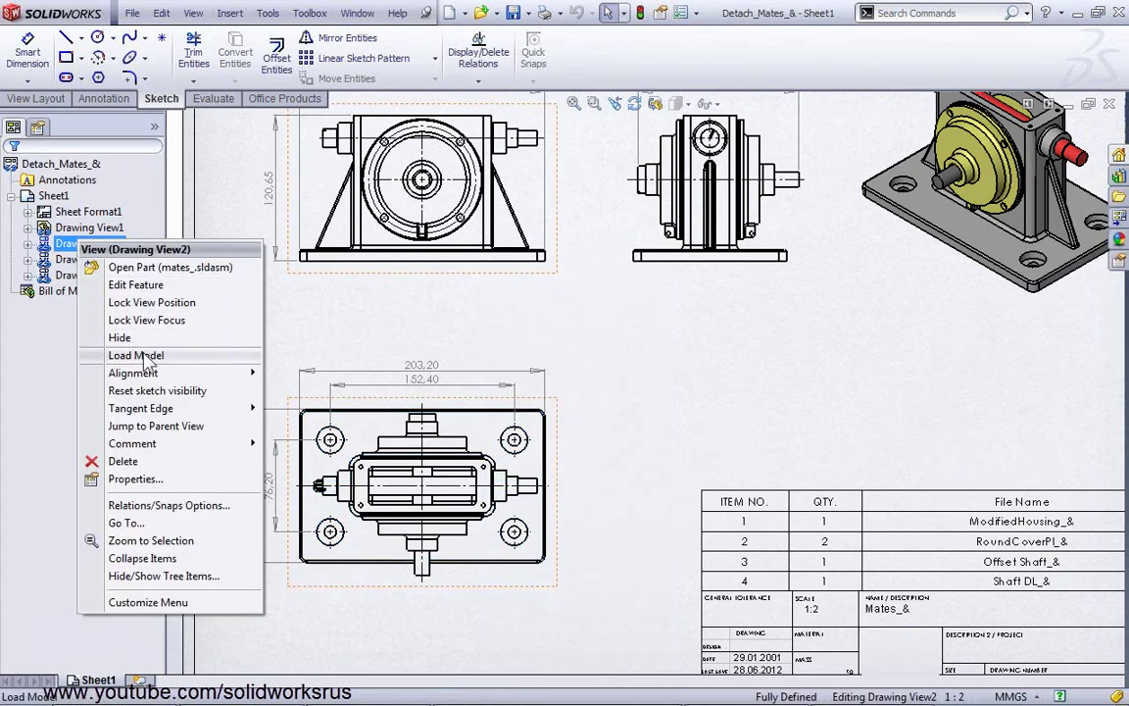
click(137, 355)
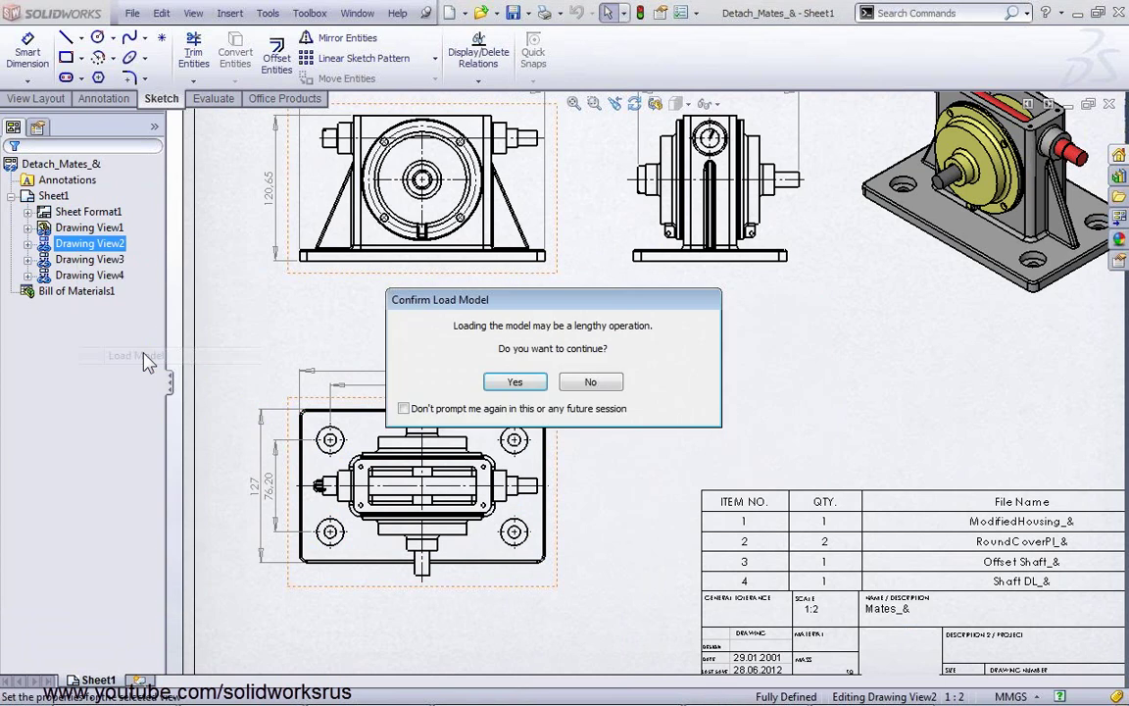
click(511, 383)
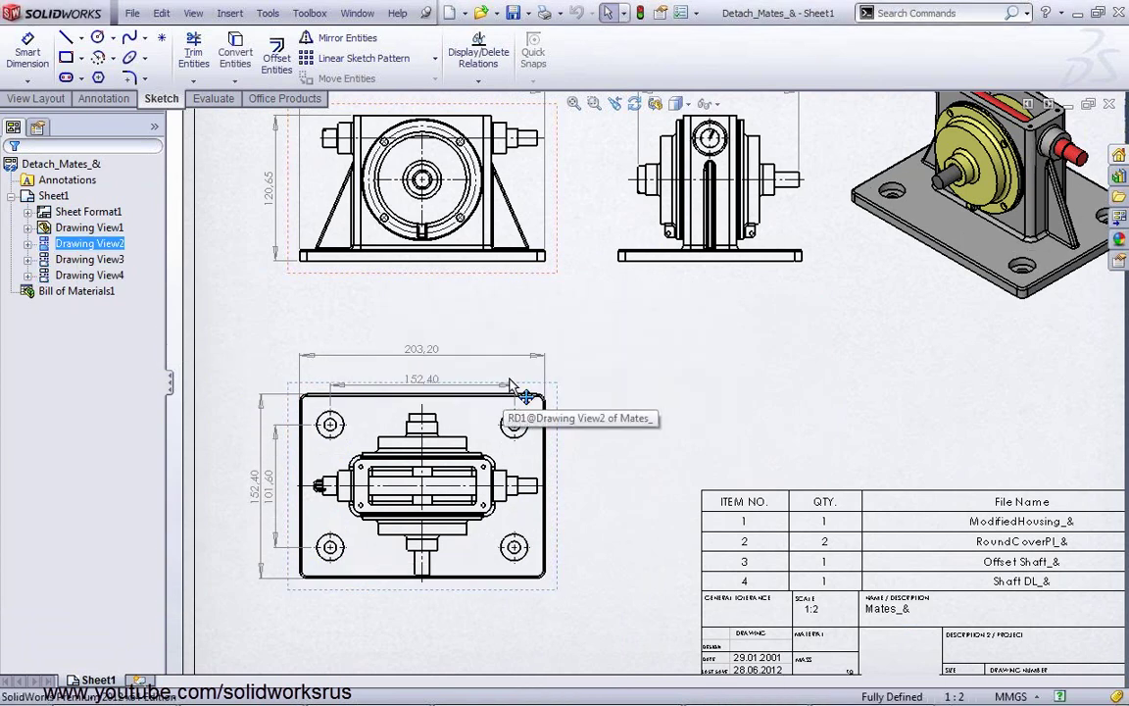
key(f)
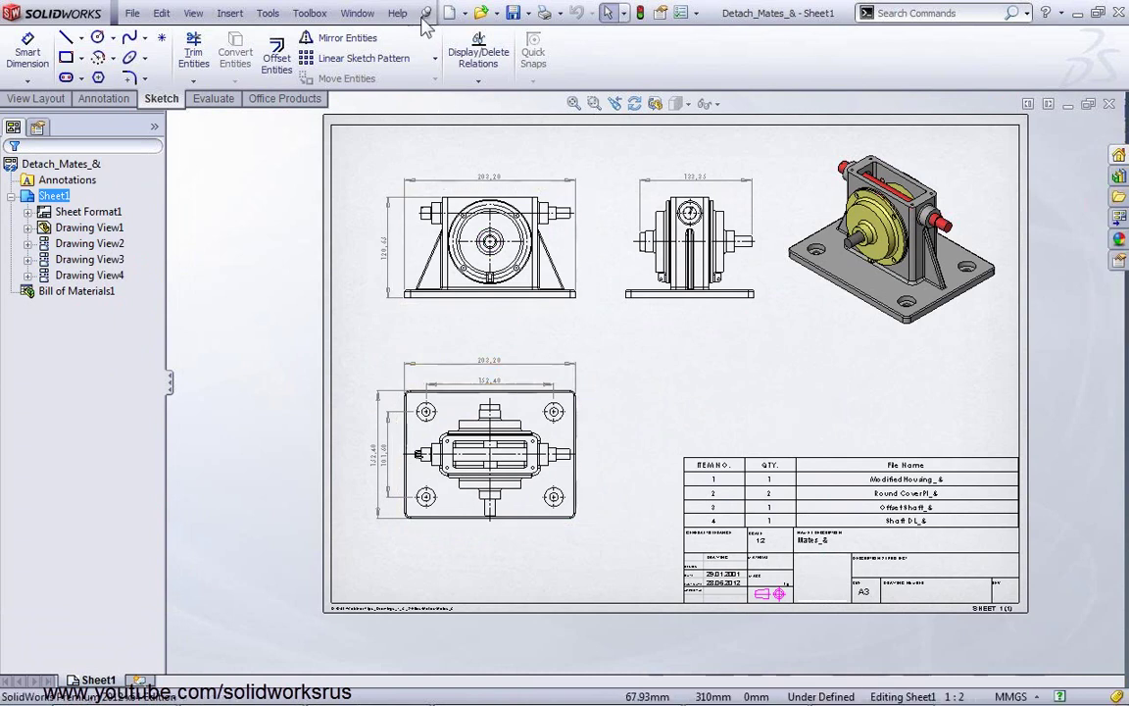
Save the Detach_Mates_& drawing together with its modified Mates_&.SLDASM assembly using Save All
click(513, 13)
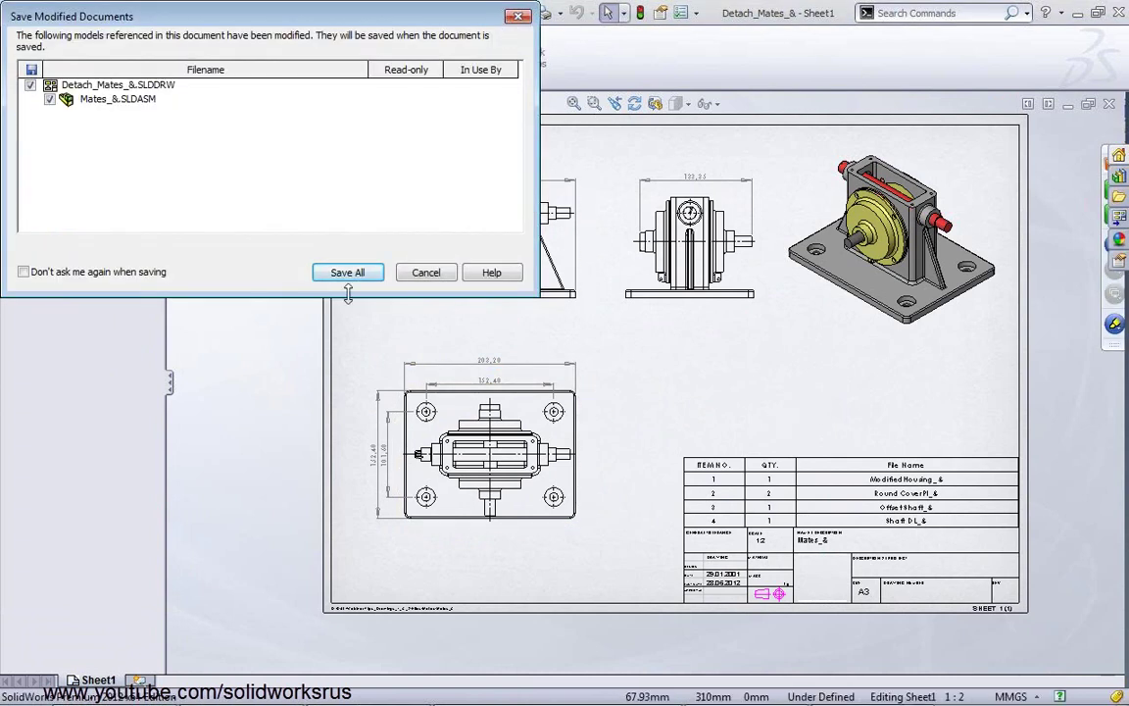
click(363, 274)
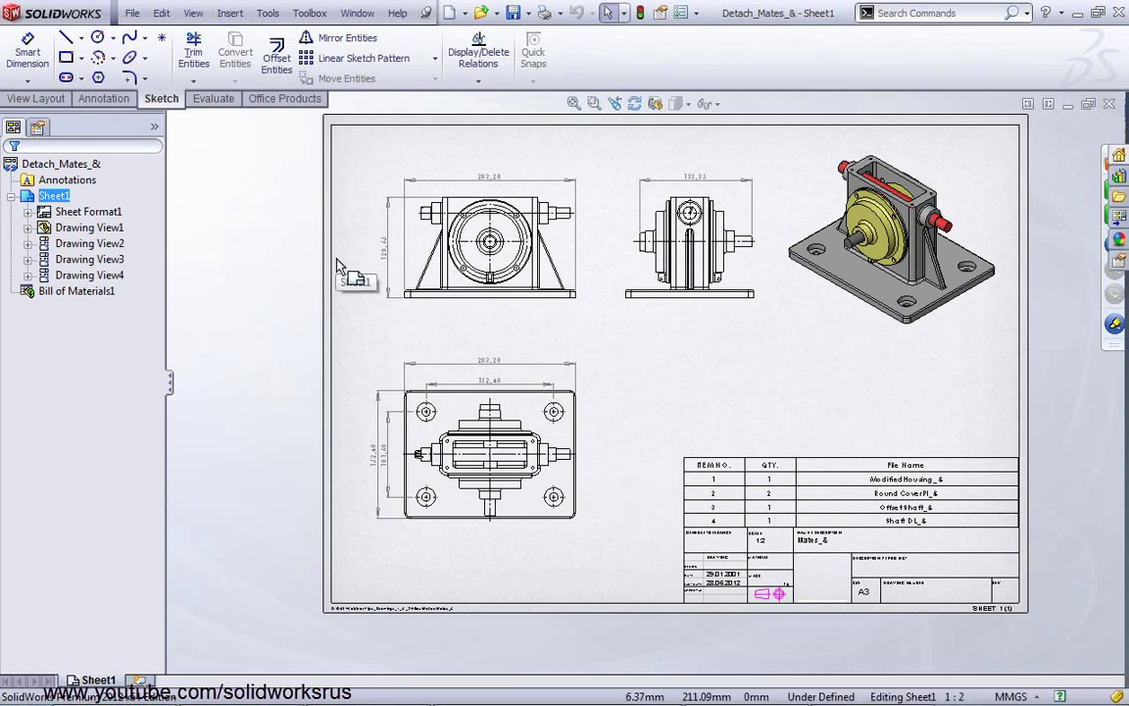
click(573, 103)
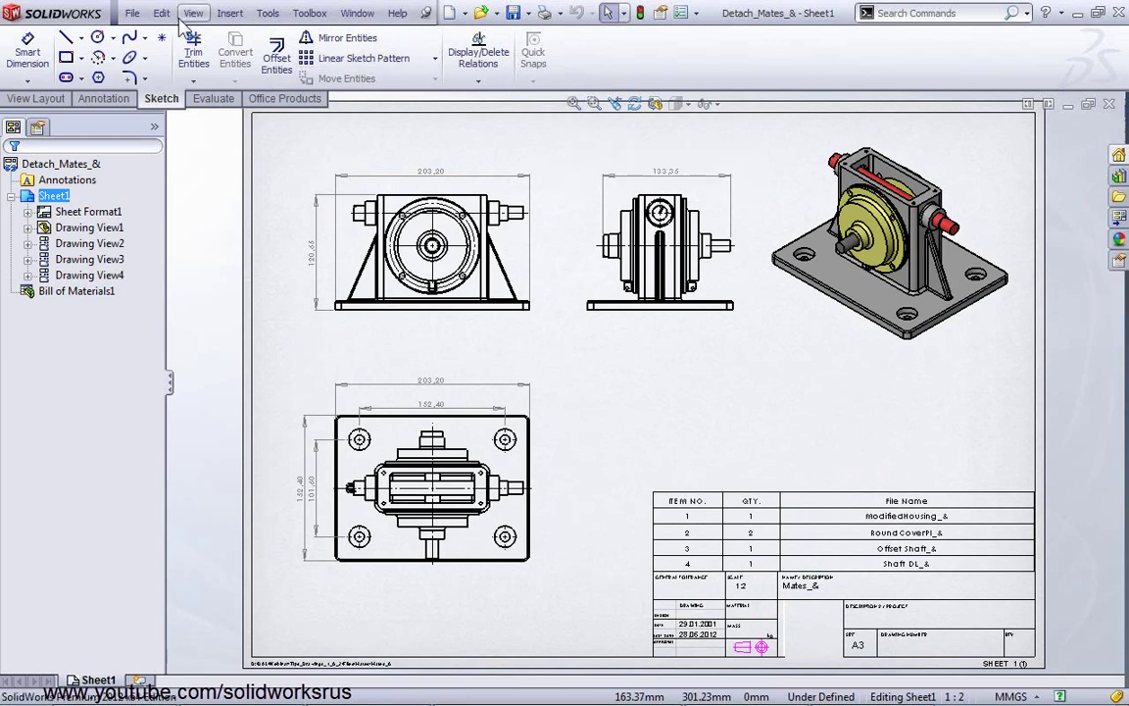
Save the drawing as a regular Drawing (*.drw;*.slddrw) replacing Mates_&.SLDDRW
click(138, 16)
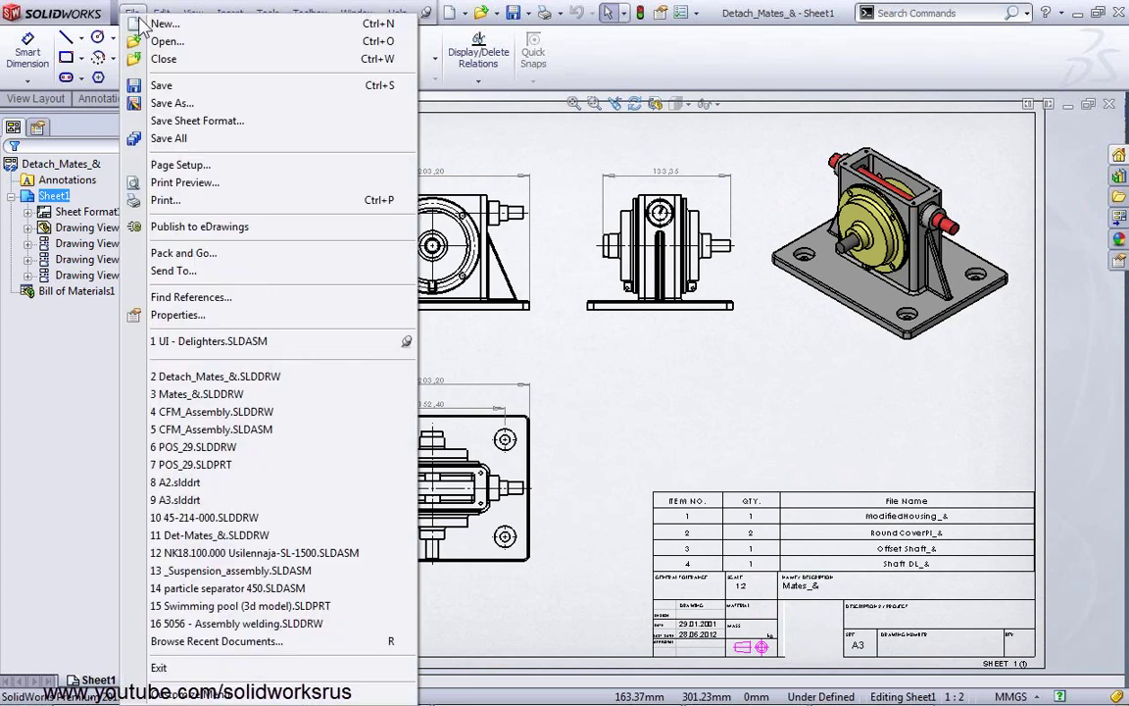
click(169, 103)
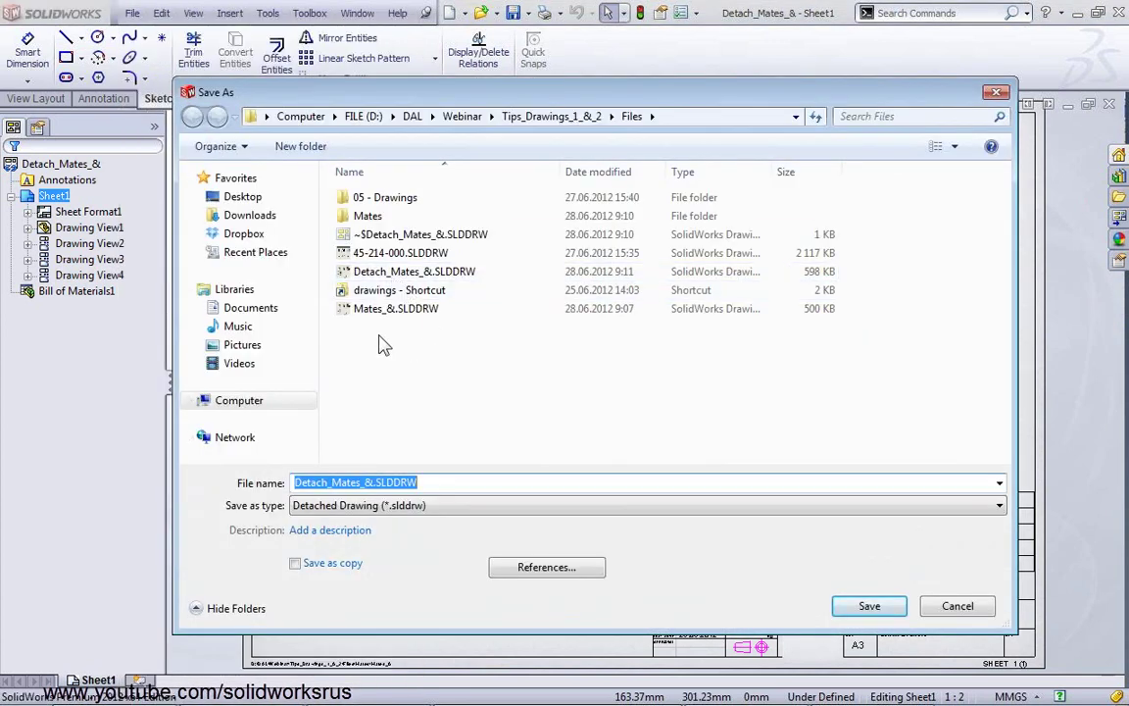
click(384, 309)
click(380, 507)
click(361, 525)
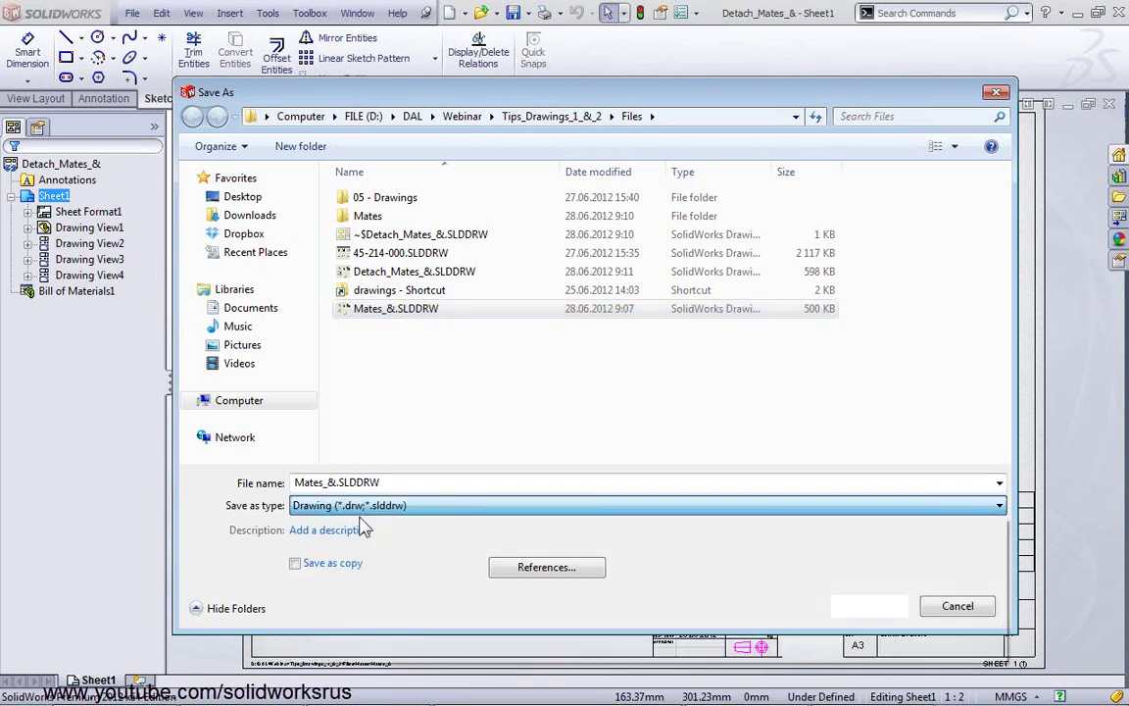
click(869, 606)
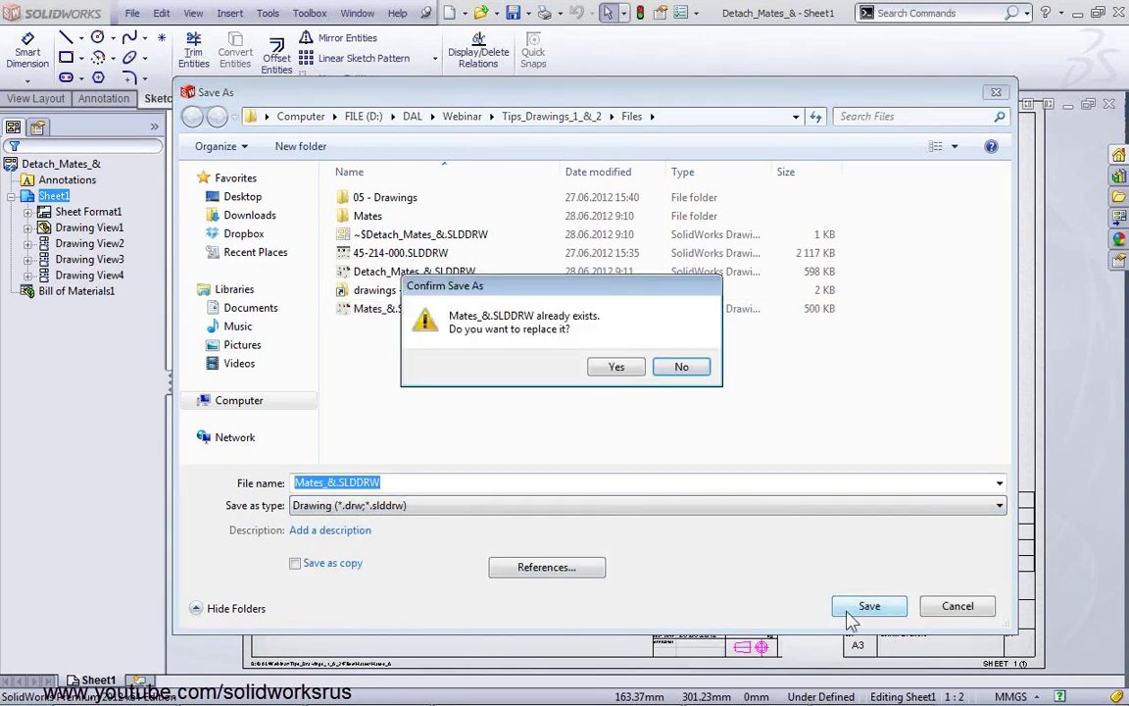
click(631, 369)
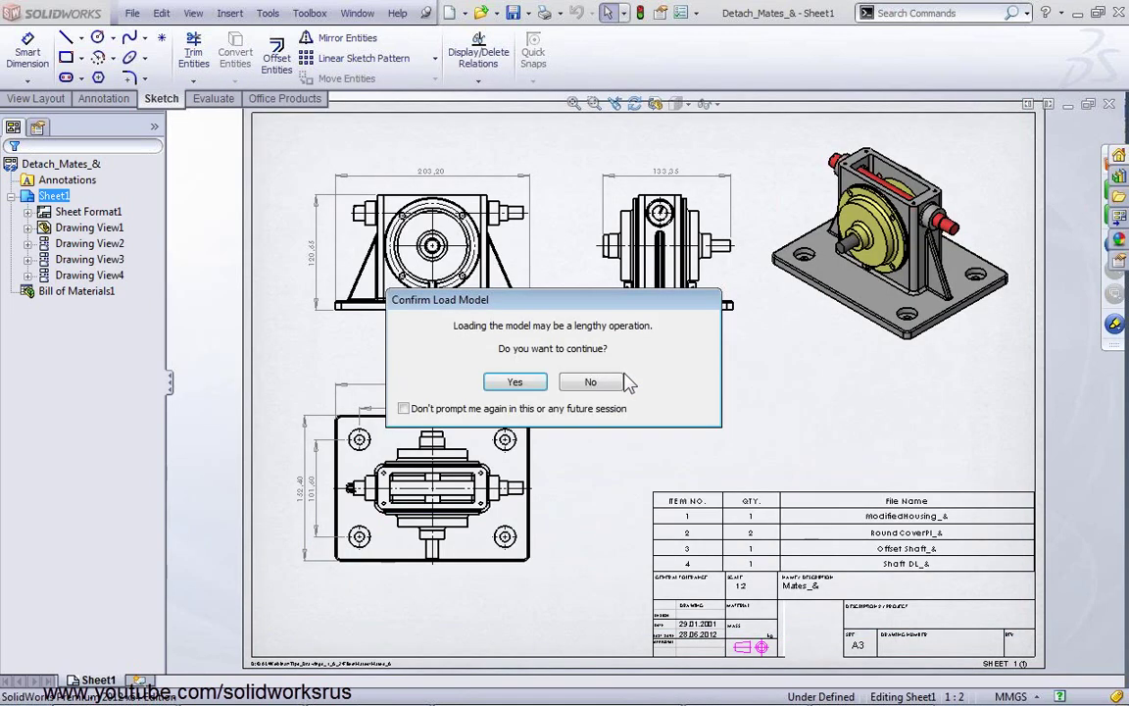
click(518, 383)
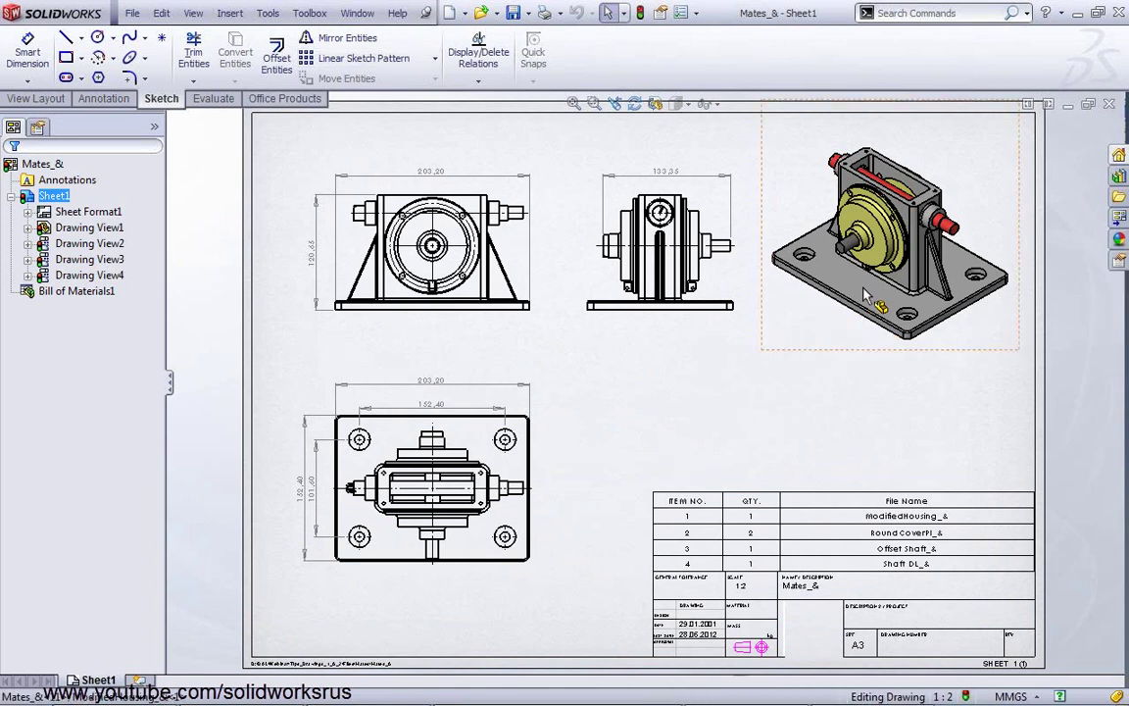
click(780, 258)
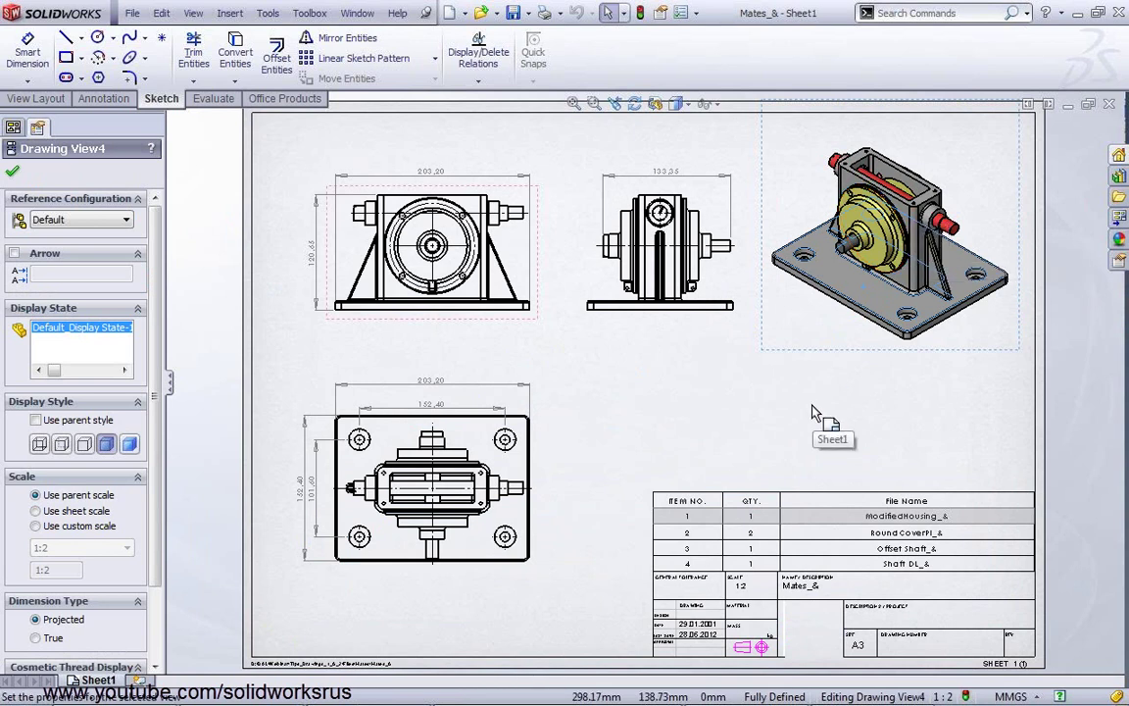
click(778, 453)
click(680, 20)
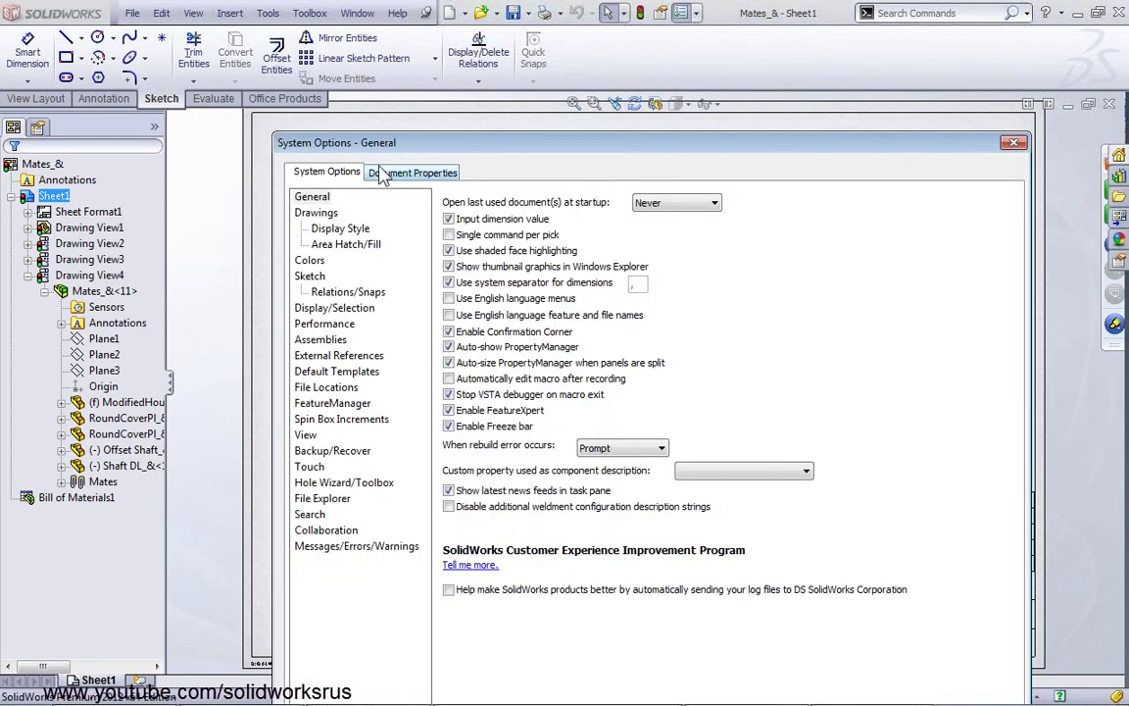
drag(416, 151, 360, 51)
click(255, 161)
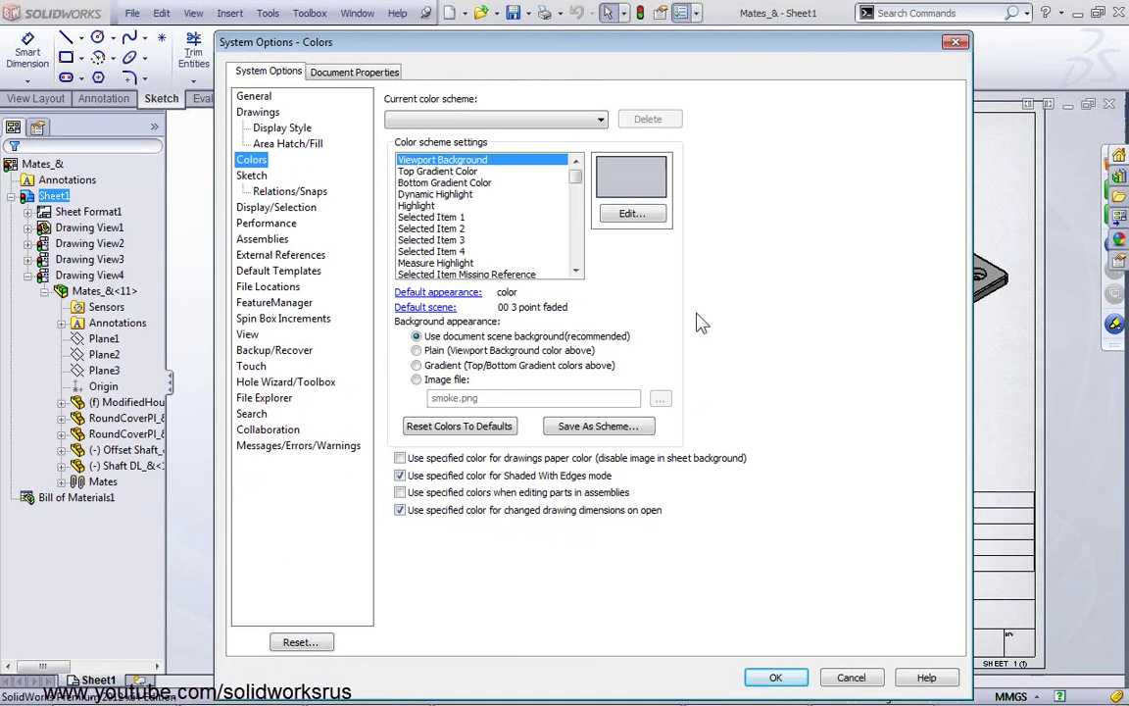
click(952, 43)
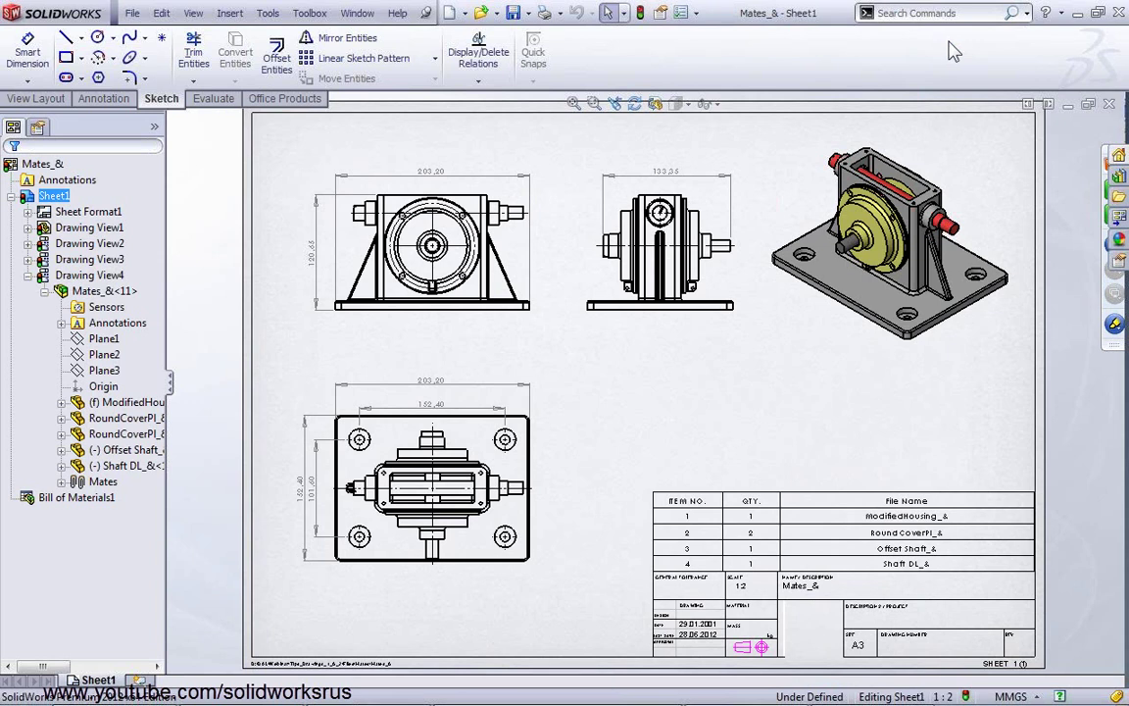
Open the ModifiedHousing_& part from the isometric view and close the Mates_& drawing
click(882, 260)
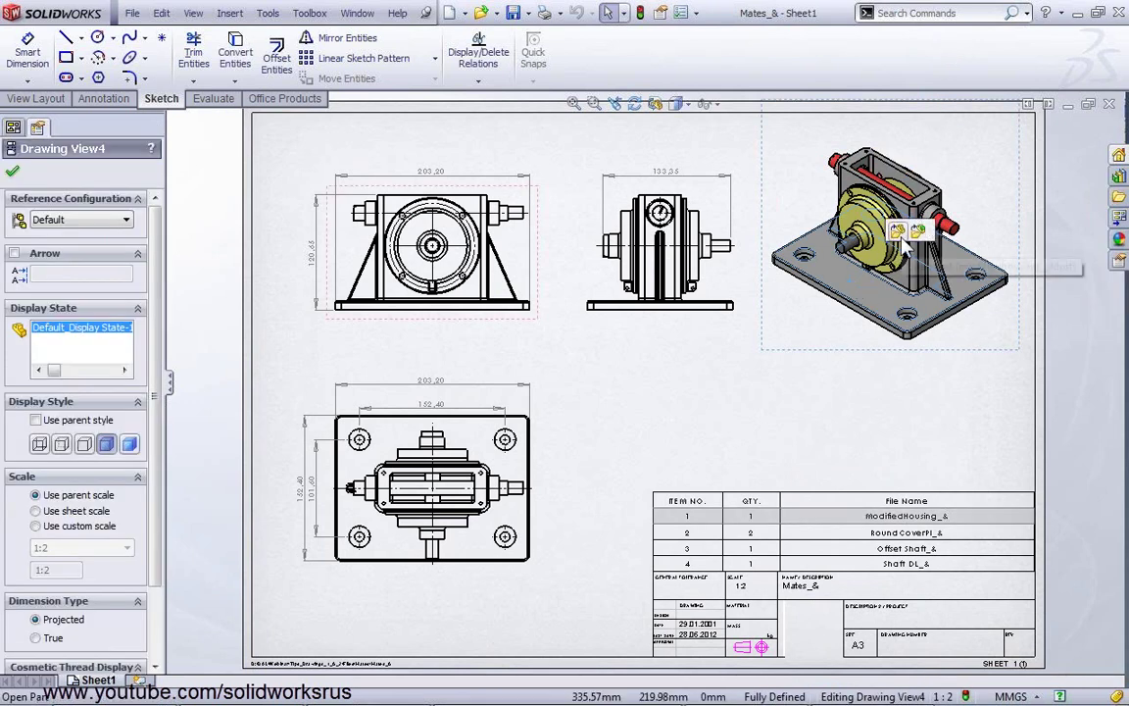
click(897, 230)
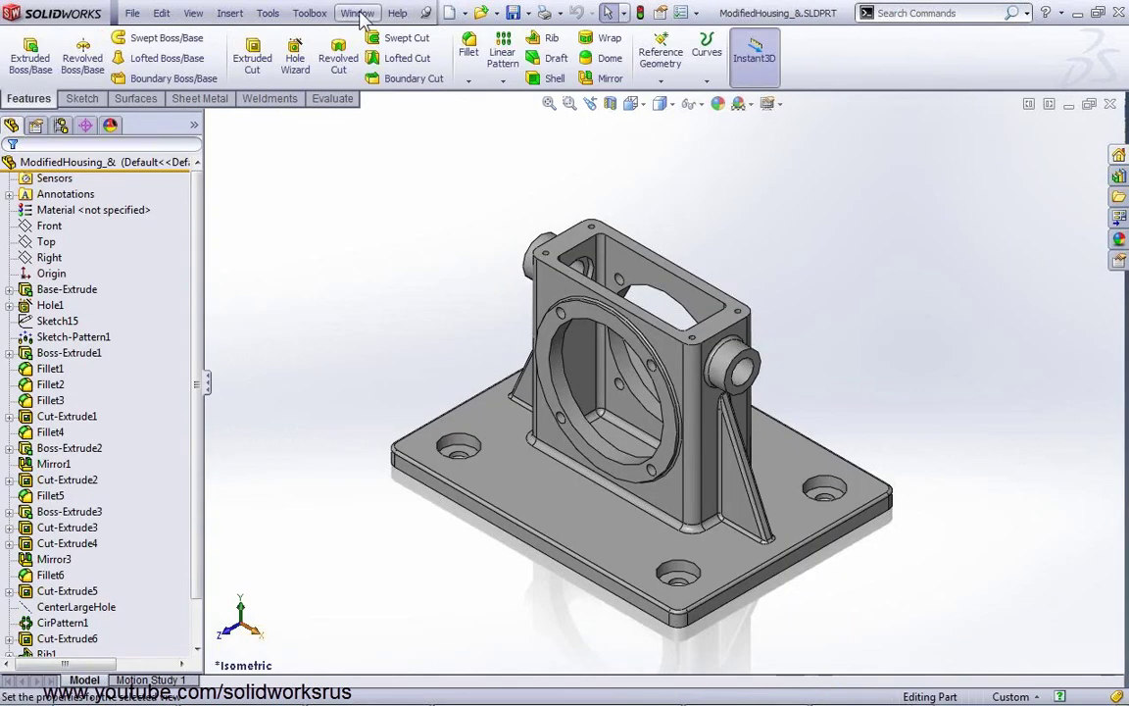
click(357, 13)
click(555, 171)
Change the base plate's 6 dimension to 5 and save the housing part
click(534, 473)
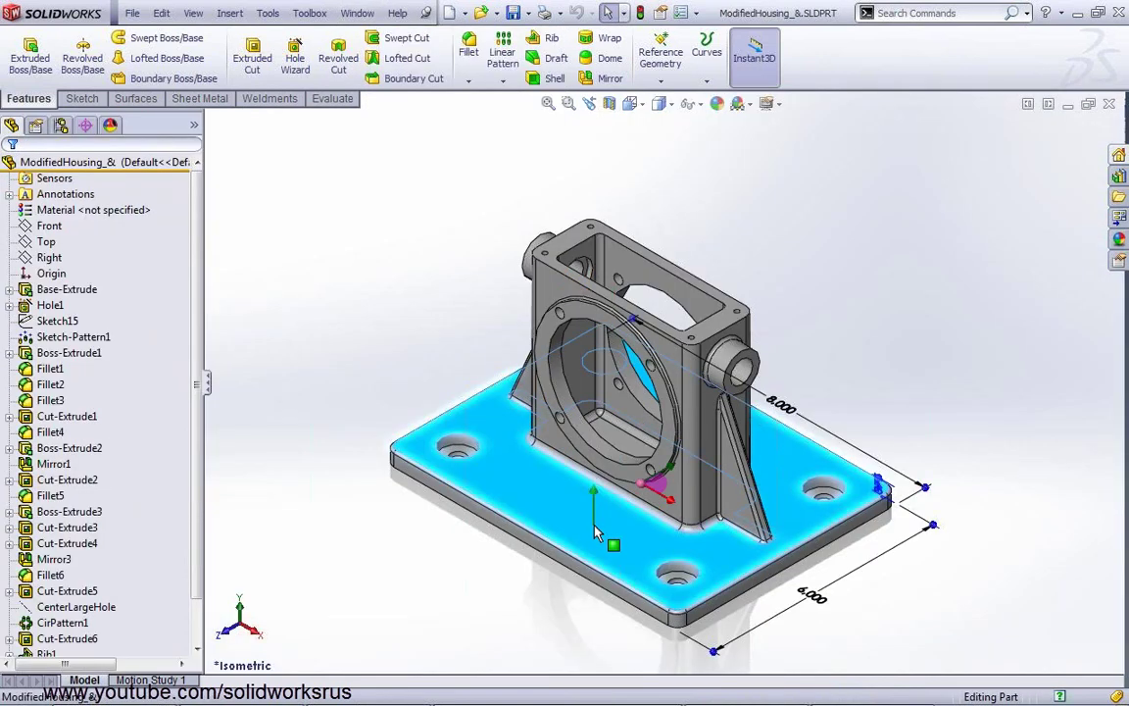
click(806, 597)
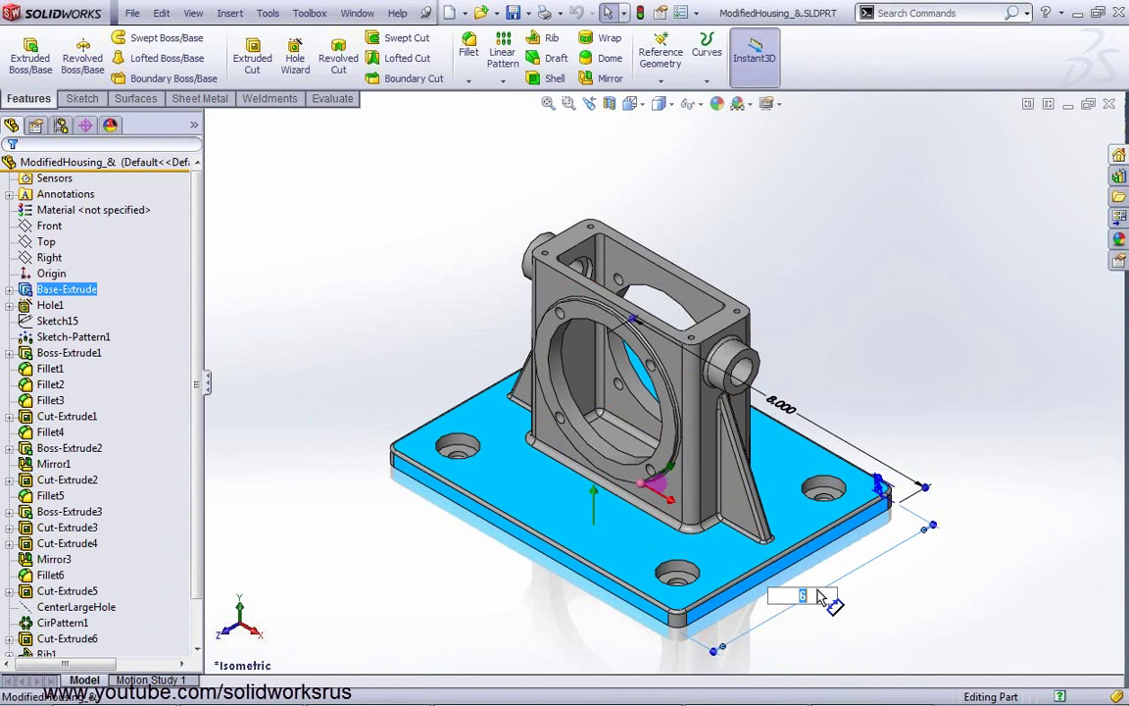
text(5)
key(Return)
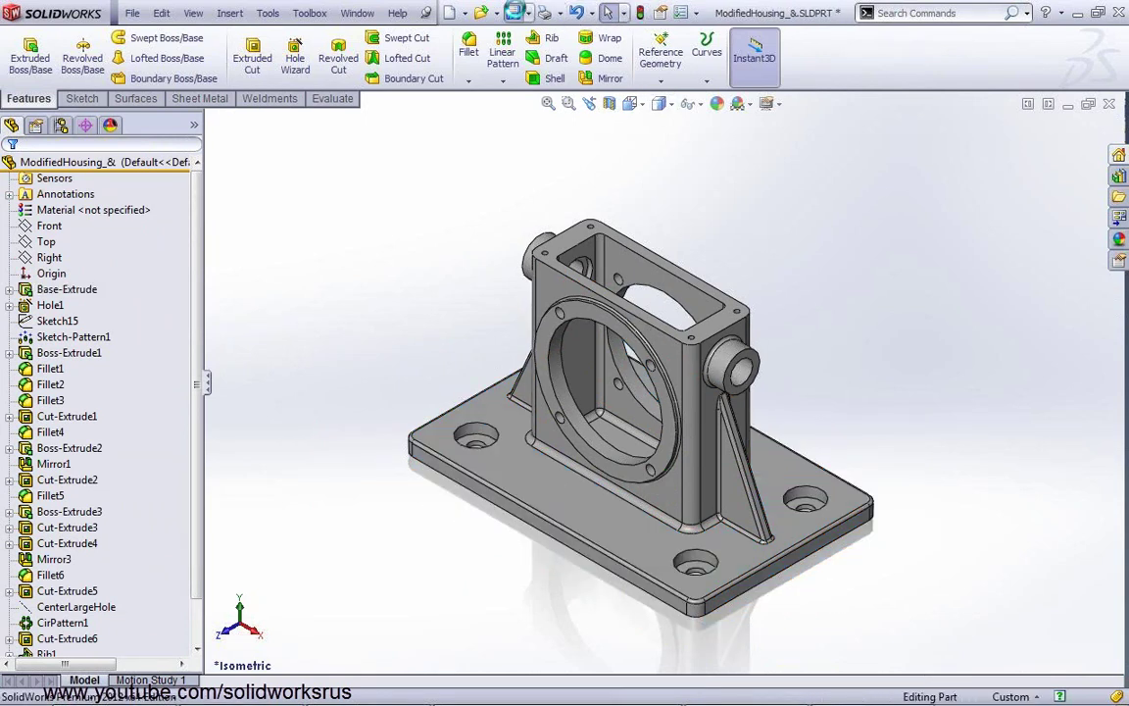
key(ctrl+s)
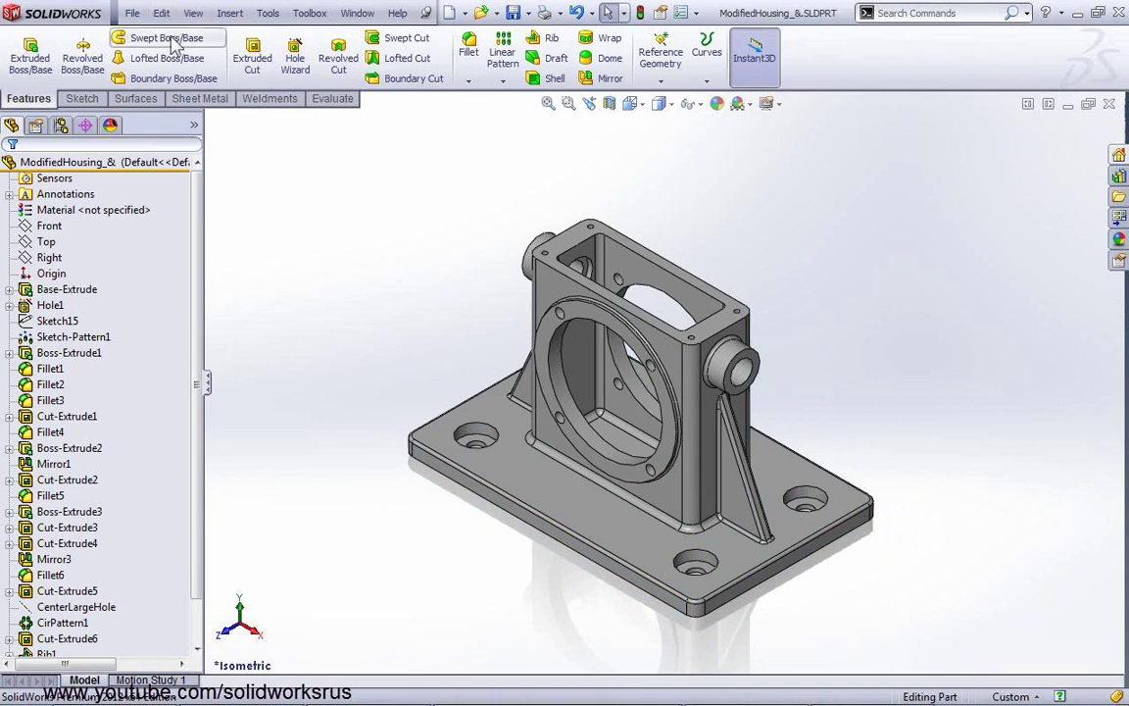
key(r)
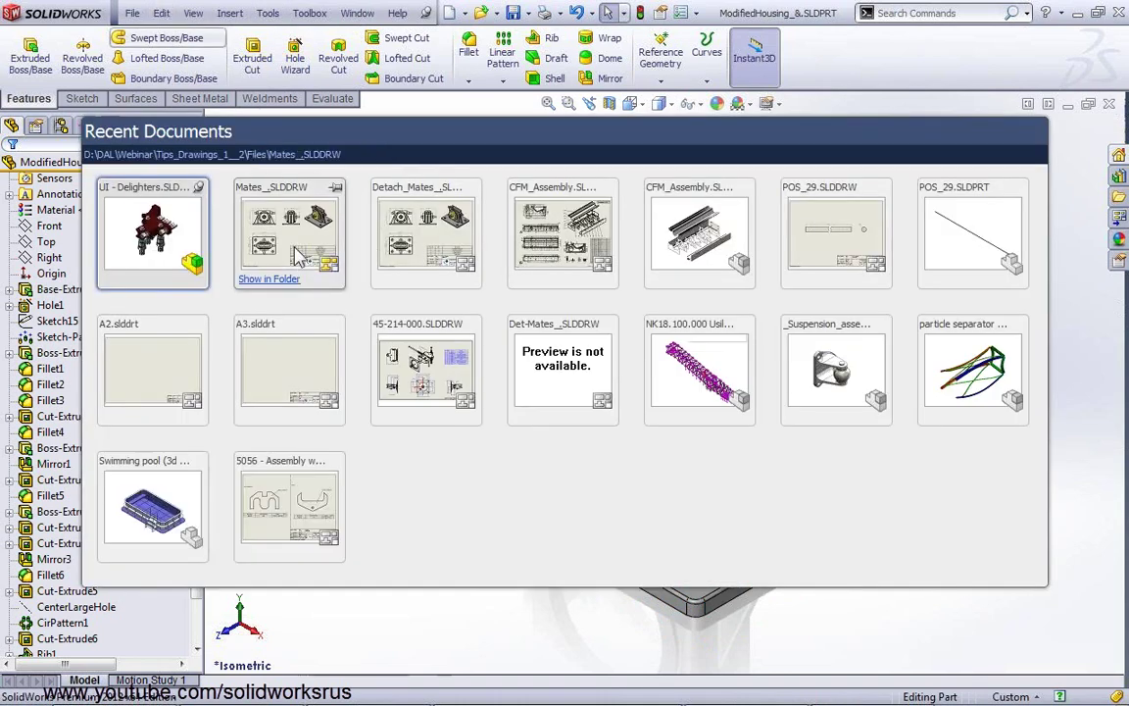
click(299, 256)
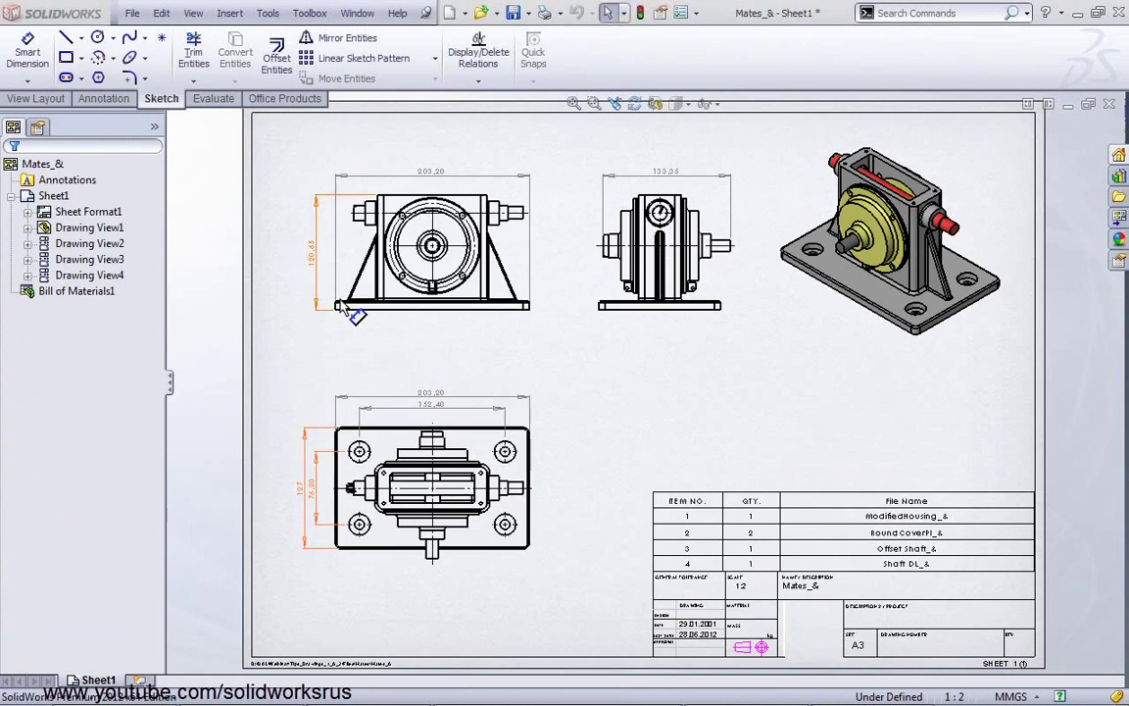
scroll(329, 471, down, 2)
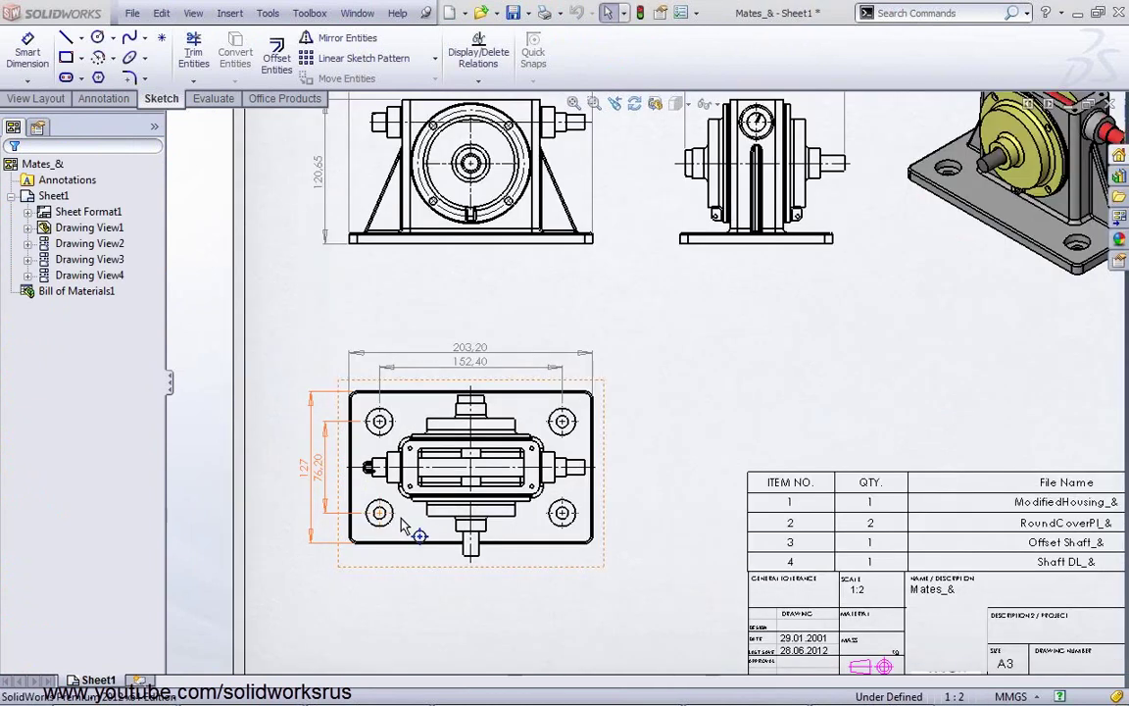
scroll(361, 466, down, 2)
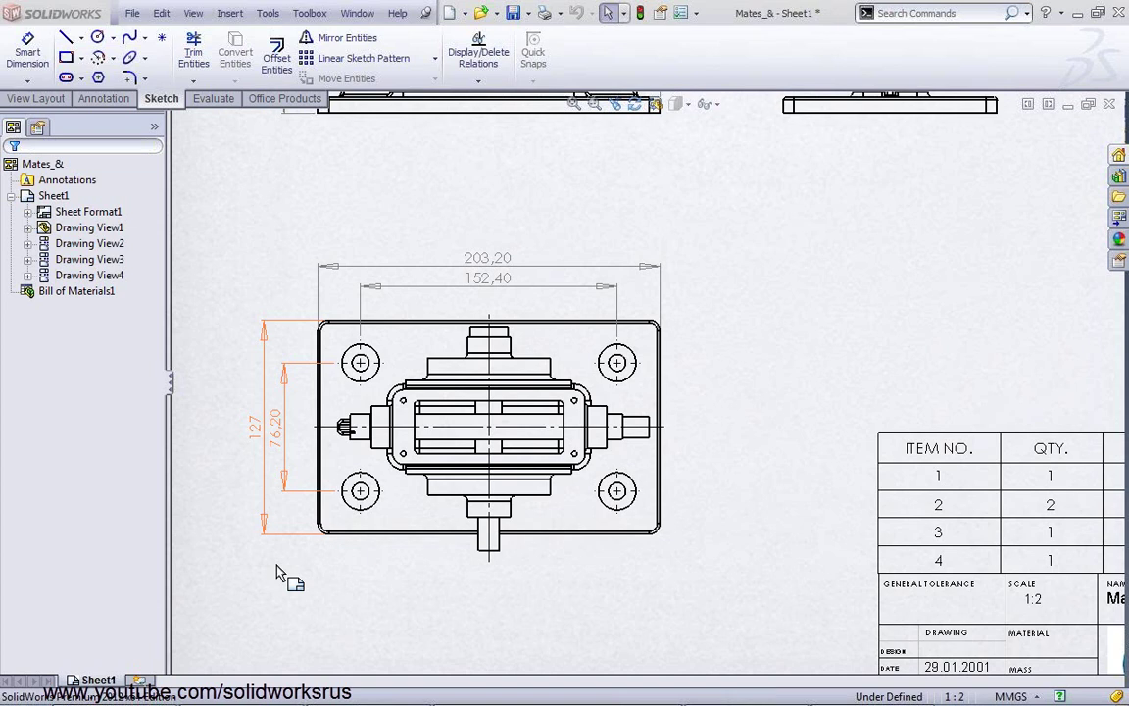
Save the Mates_& drawing and its referenced assembly with Save All
click(510, 12)
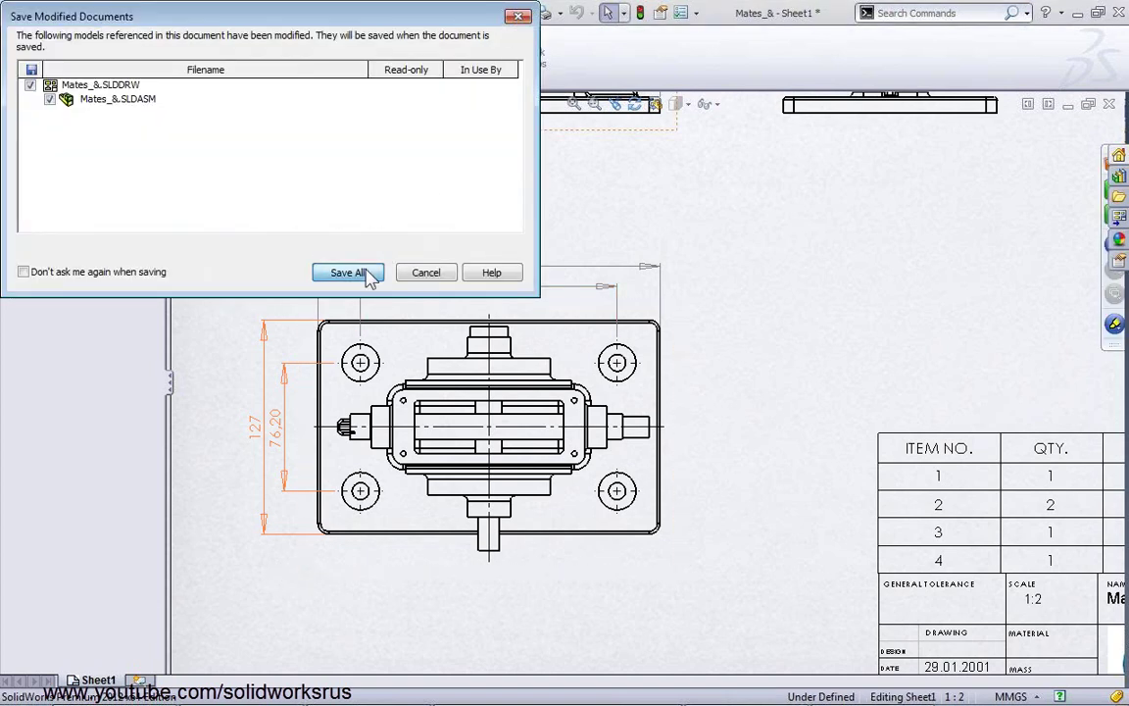
click(369, 278)
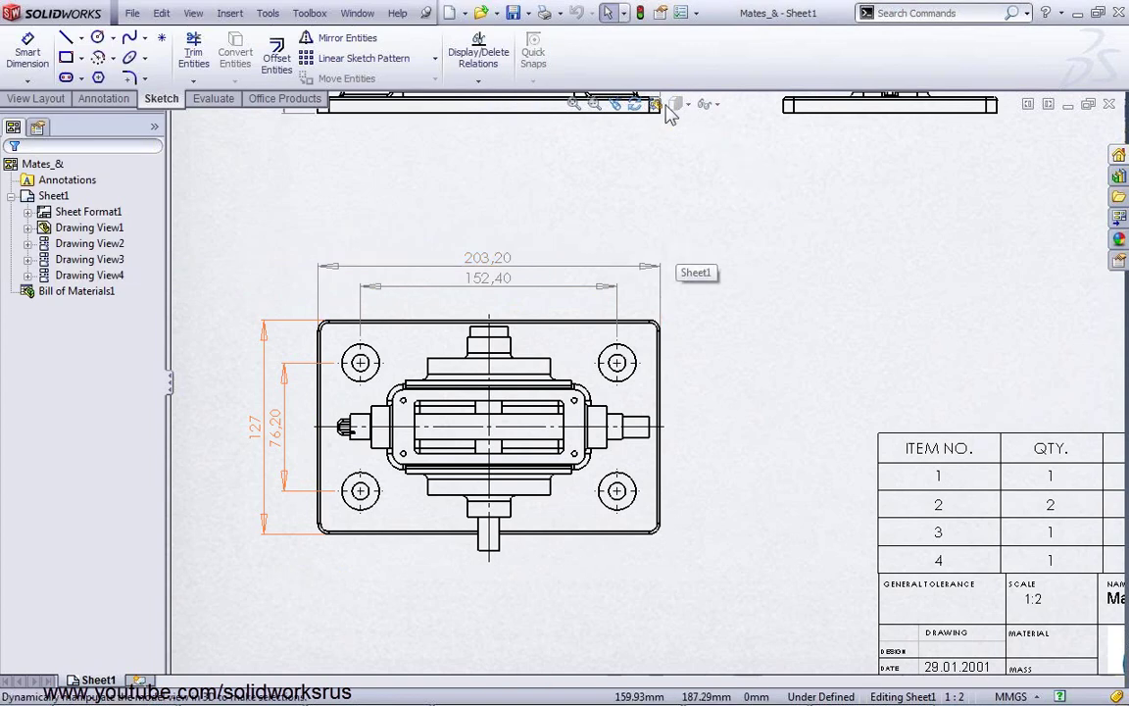
click(576, 104)
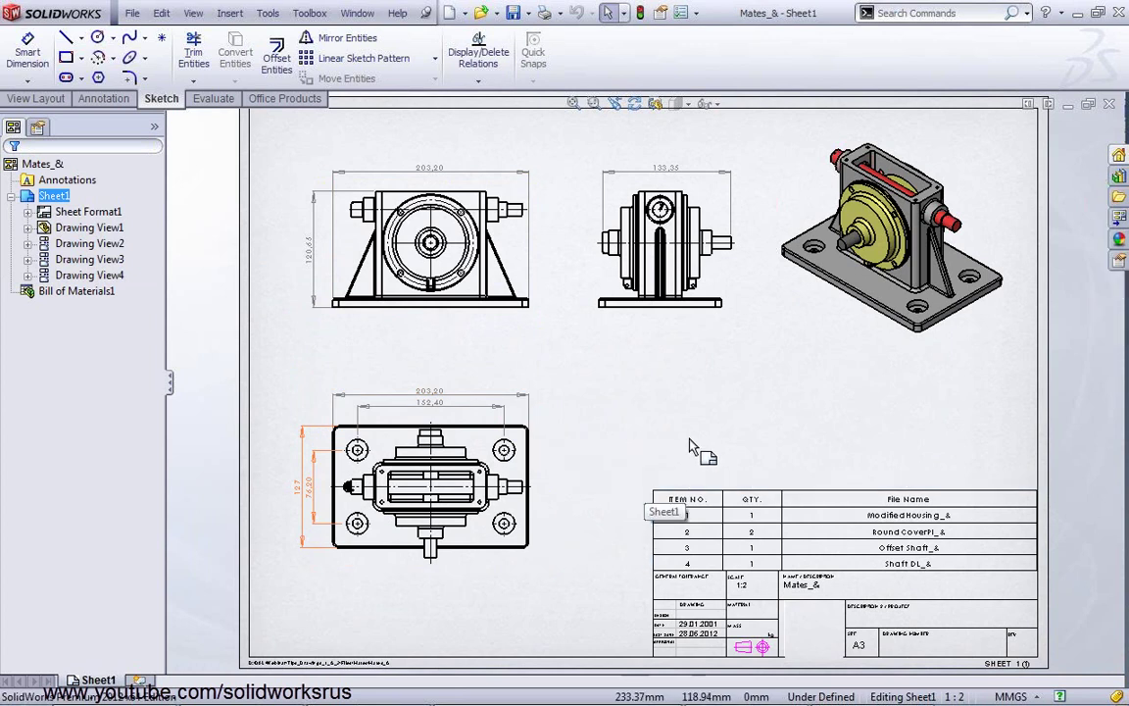
Open the ModifiedHousing part from the isometric view, then bring up the PowerPoint slides
click(911, 196)
click(983, 98)
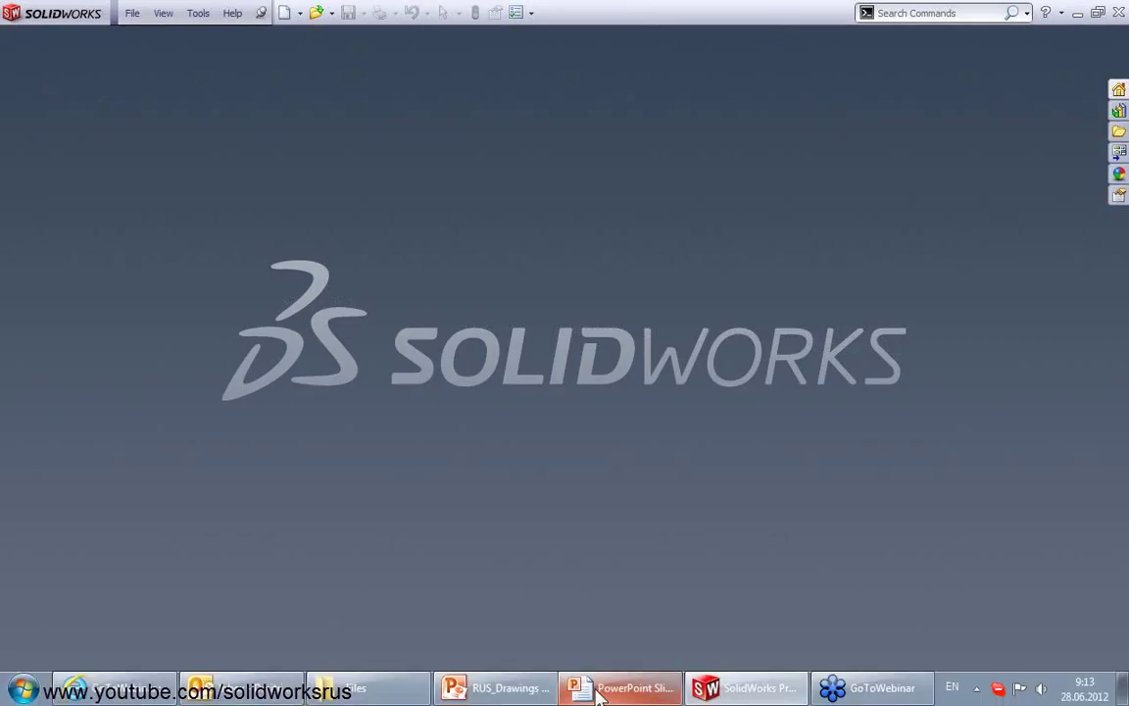
click(595, 692)
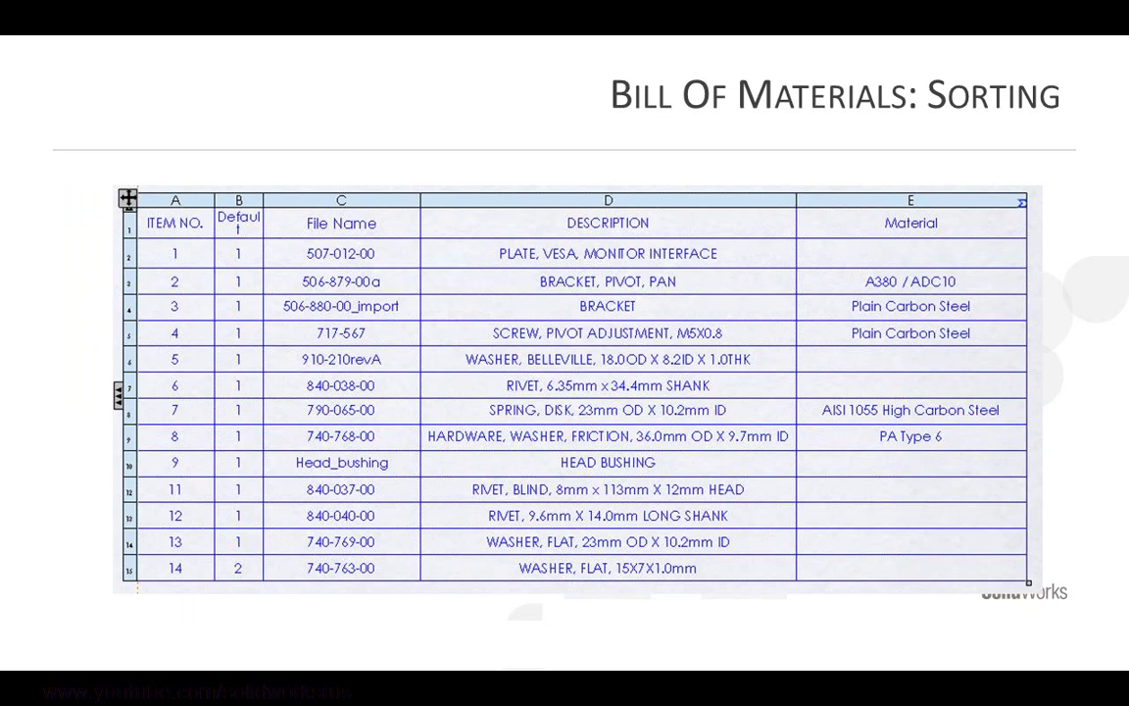
Return from the Bill Of Materials: Sorting slide to SolidWorks with Alt+Tab
key(alt+Tab)
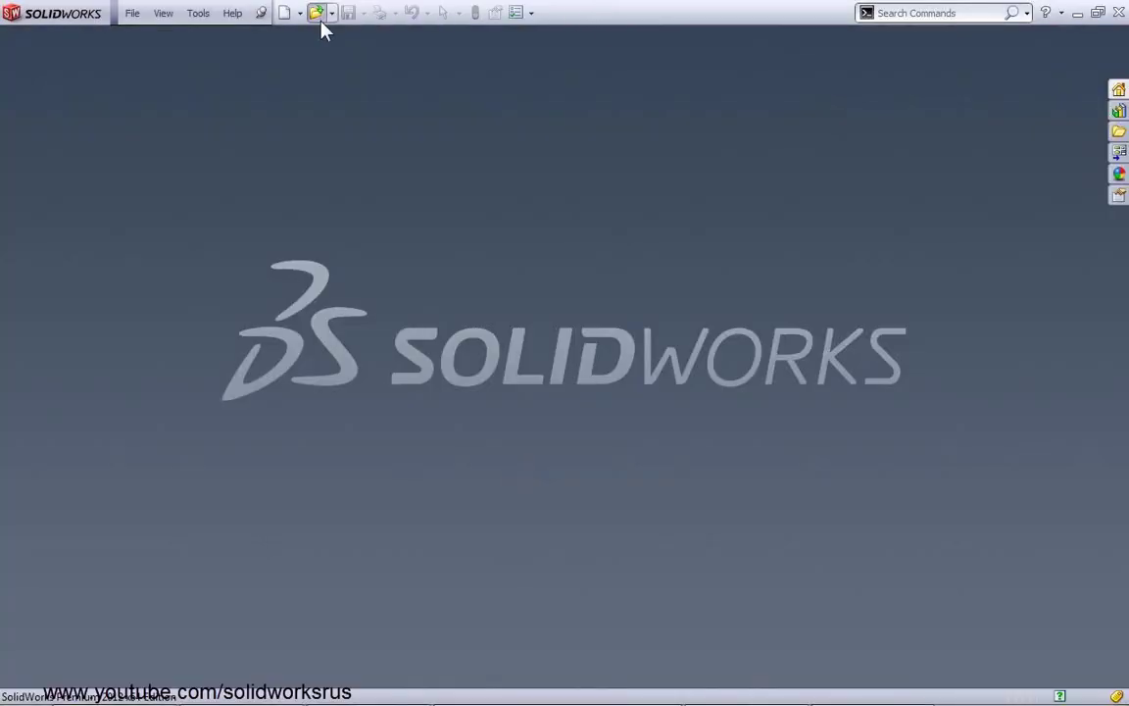
Open 45-214-000.SLDDRW from the Files folder and zoom onto its bill of materials
click(319, 13)
click(438, 226)
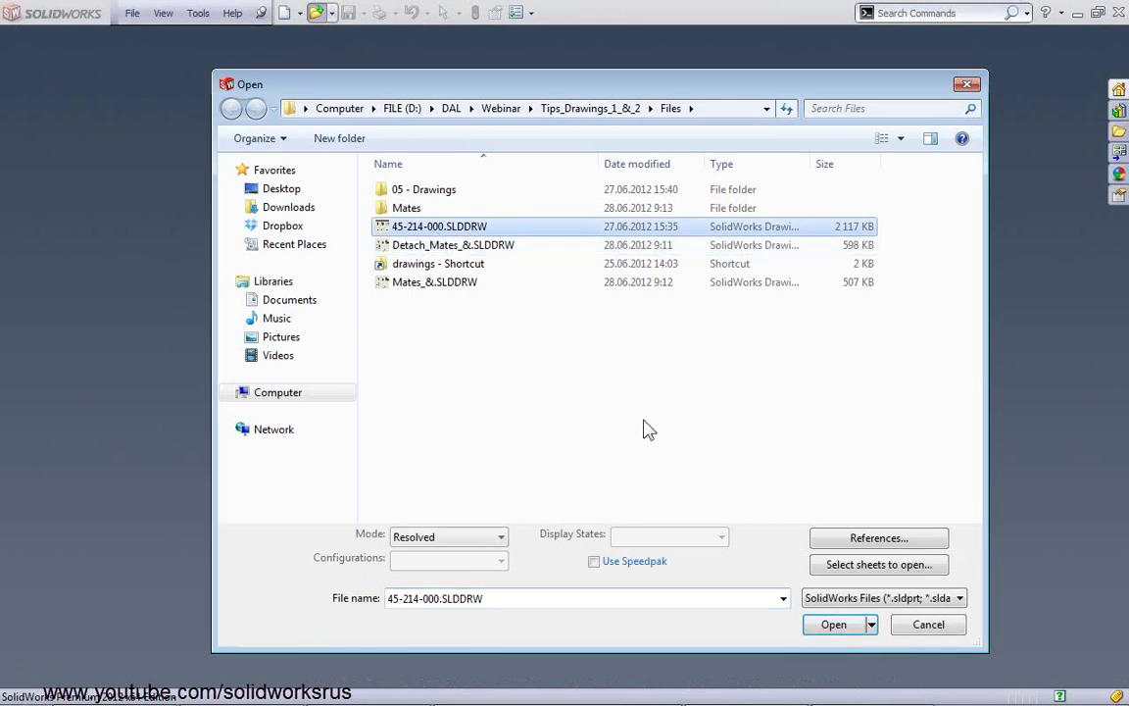
click(843, 628)
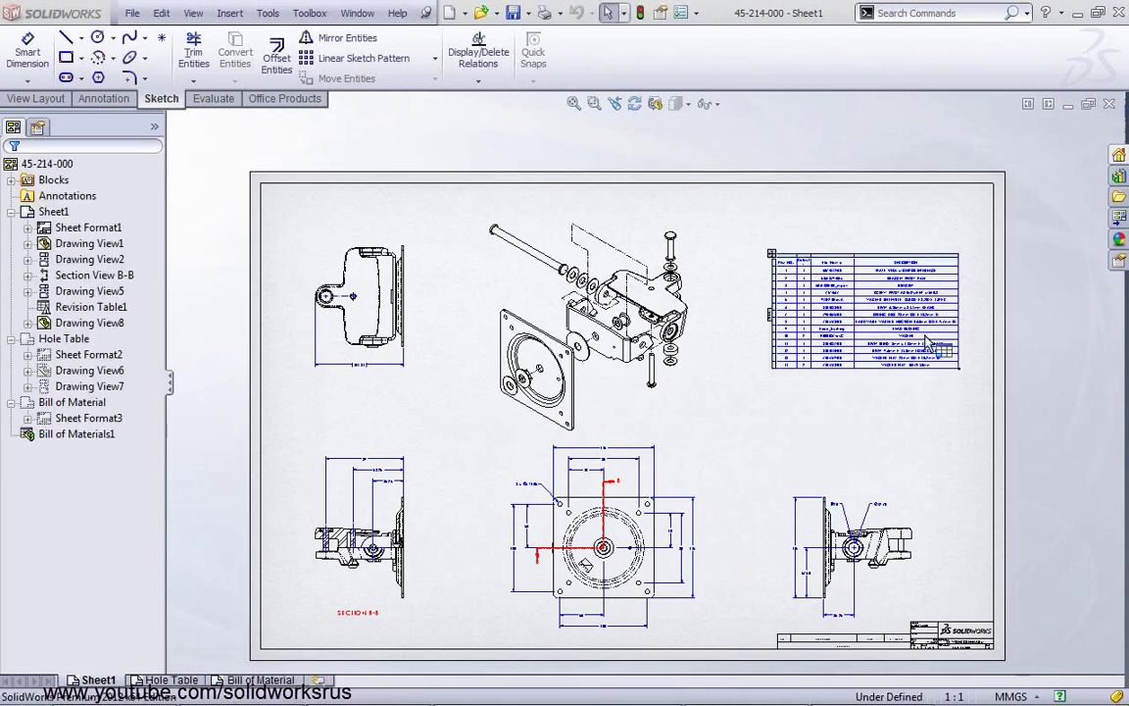
scroll(926, 338, down, 3)
scroll(813, 333, down, 3)
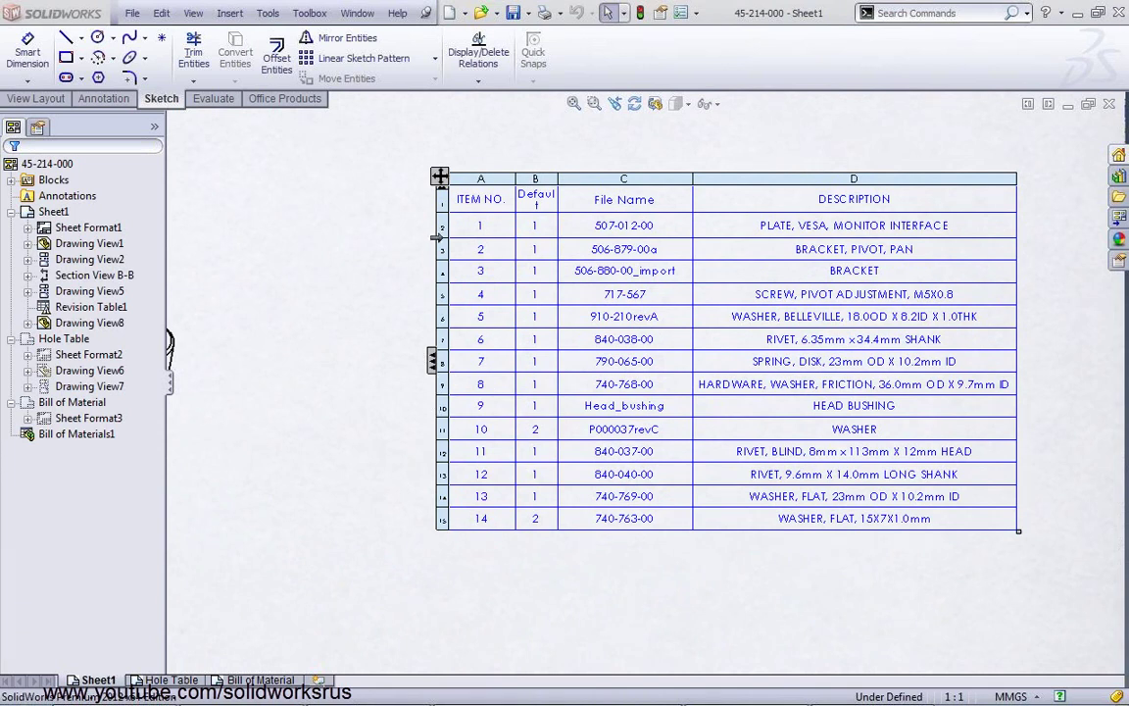
Drag the 506-879-00a BRACKET, PIVOT, PAN row from item 2 down to item 11
click(440, 250)
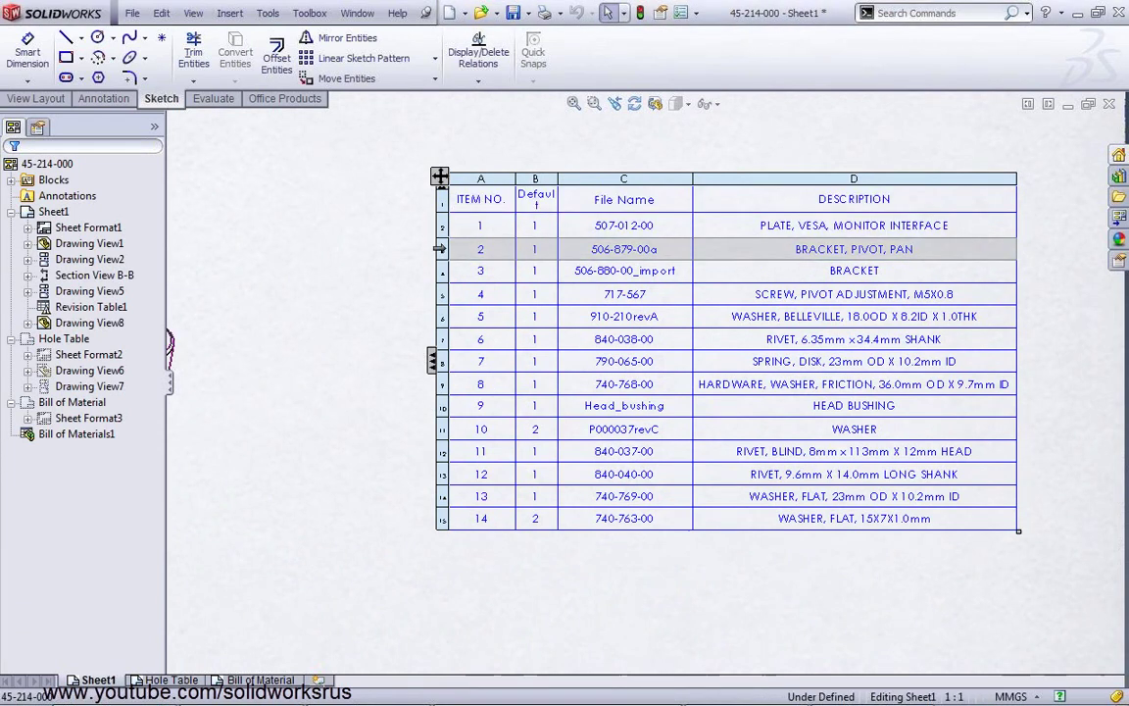
drag(440, 275, 440, 394)
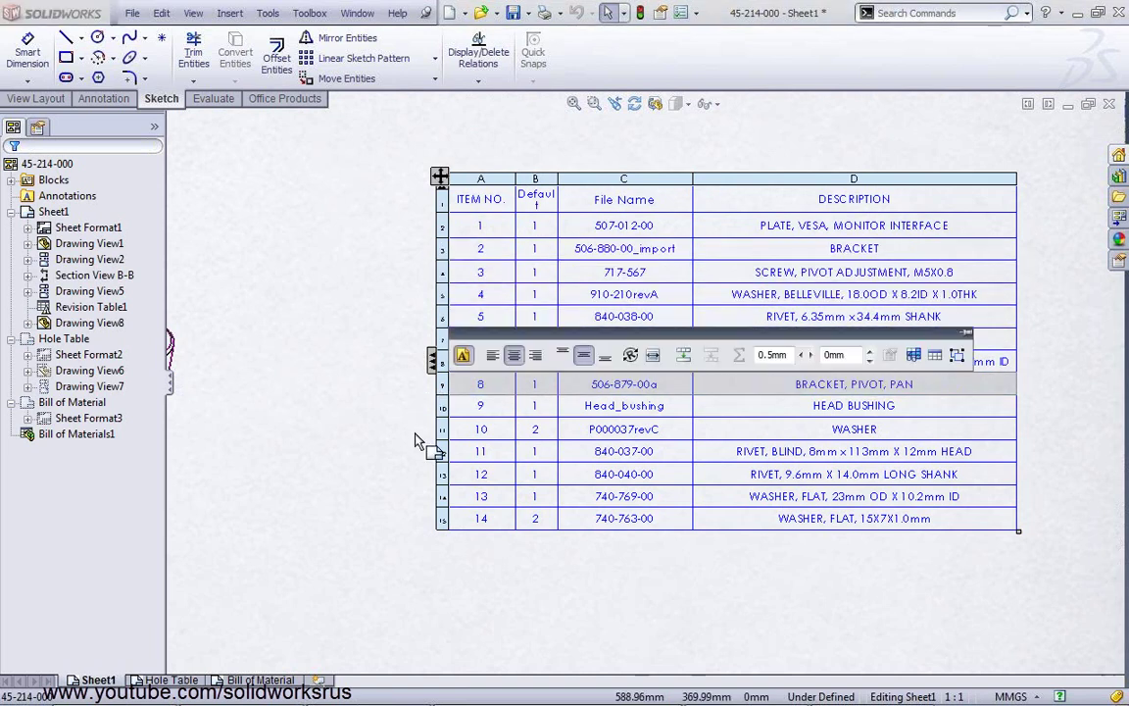
drag(443, 423, 440, 451)
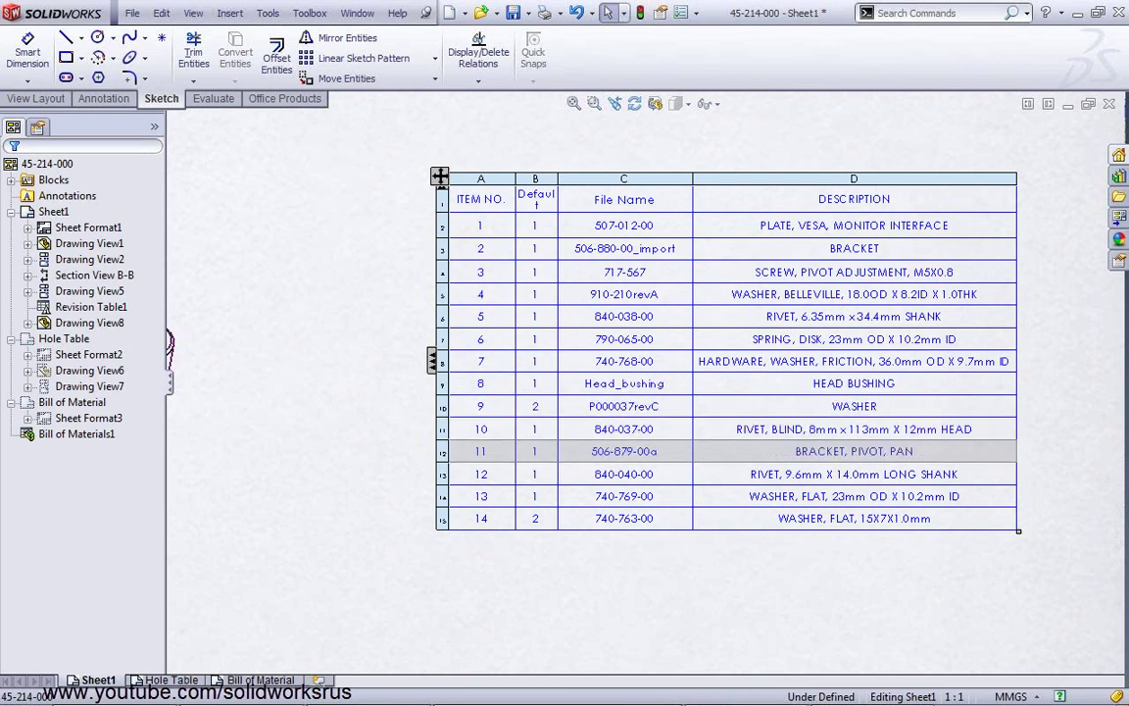
click(362, 515)
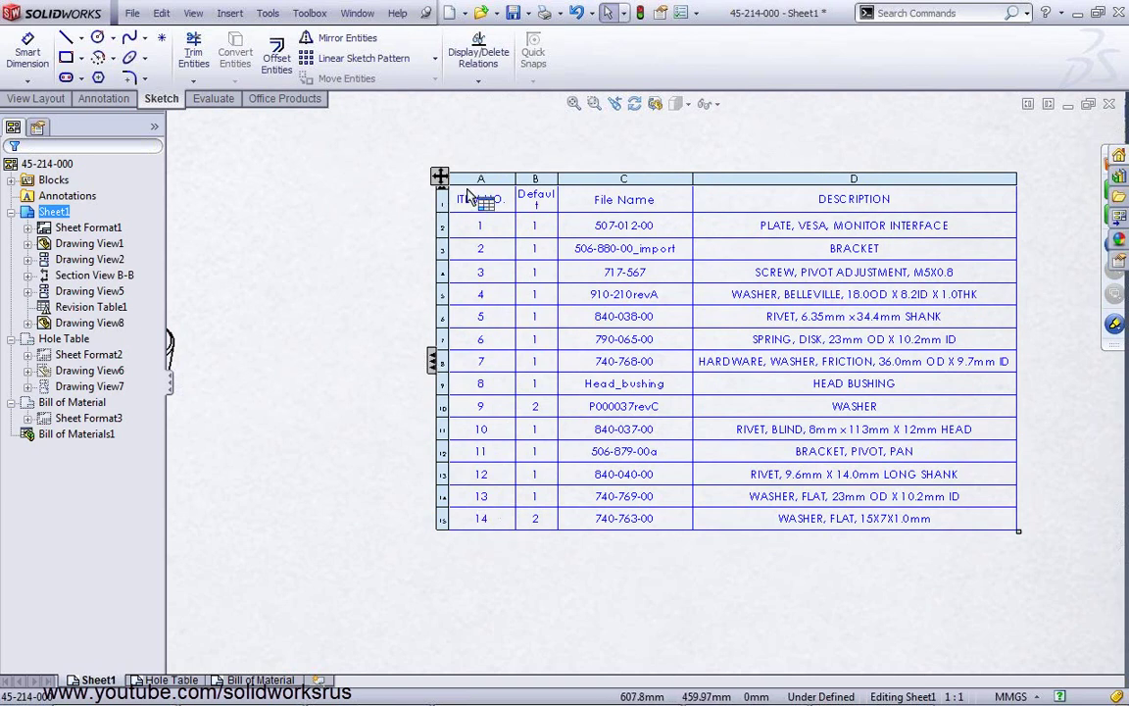
key(f)
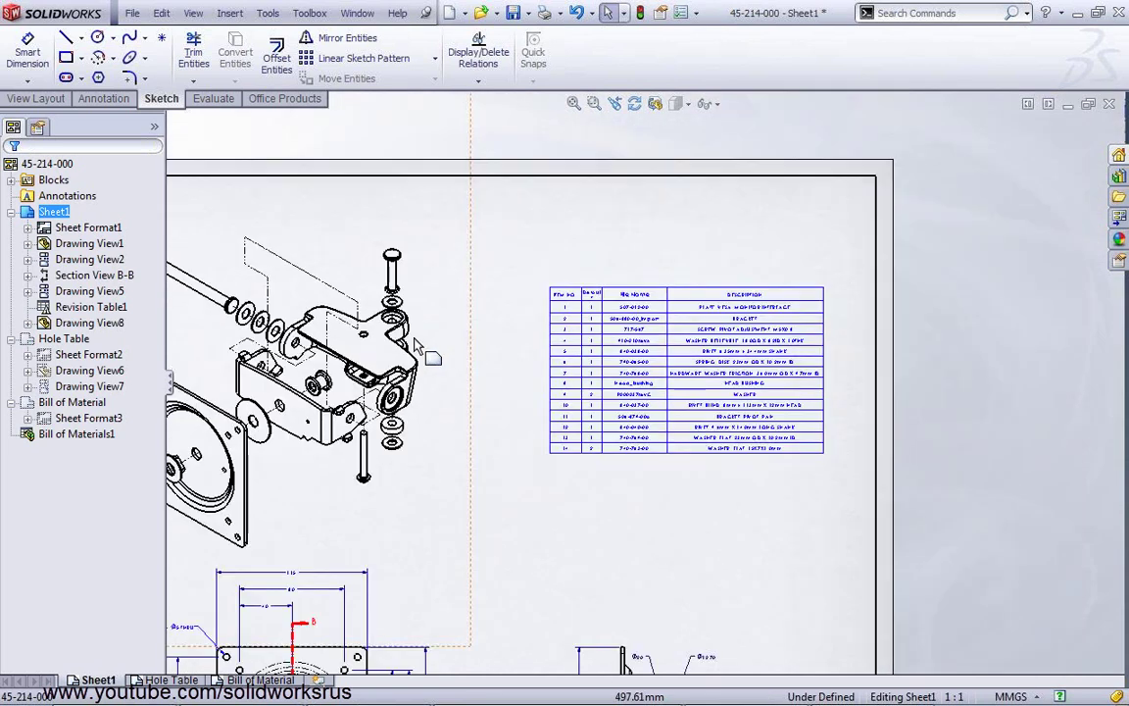
scroll(647, 365, down, 2)
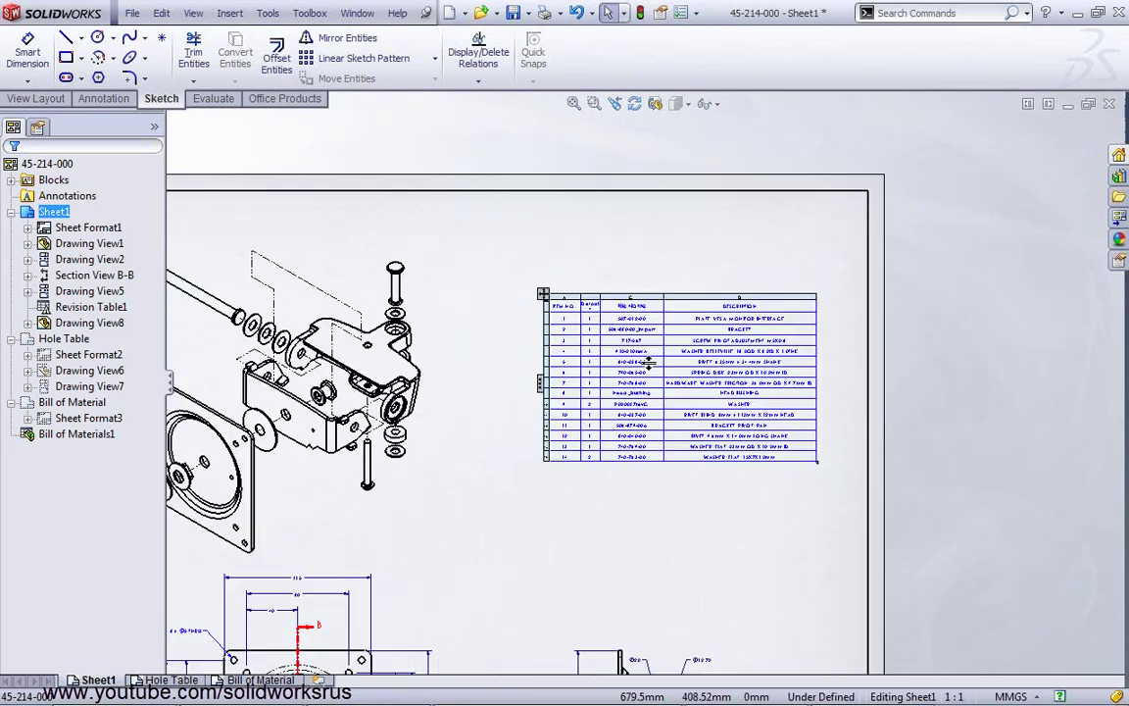
scroll(611, 360, down, 3)
scroll(603, 441, down, 2)
scroll(607, 510, down, 1)
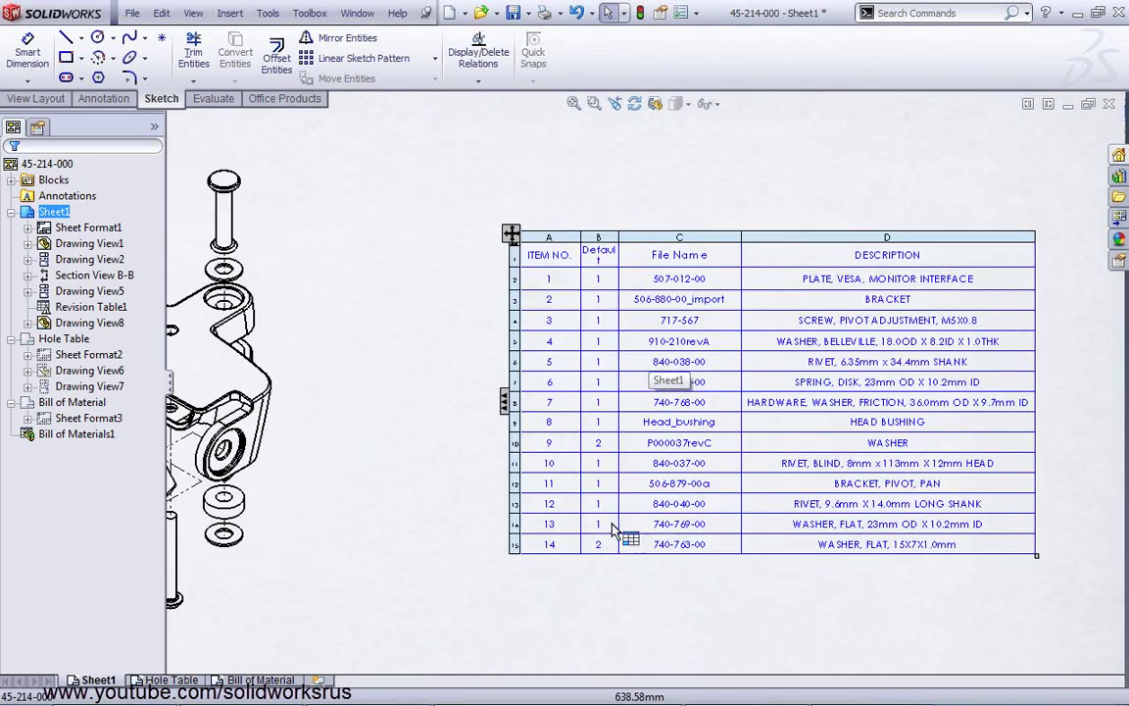
scroll(632, 406, down, 2)
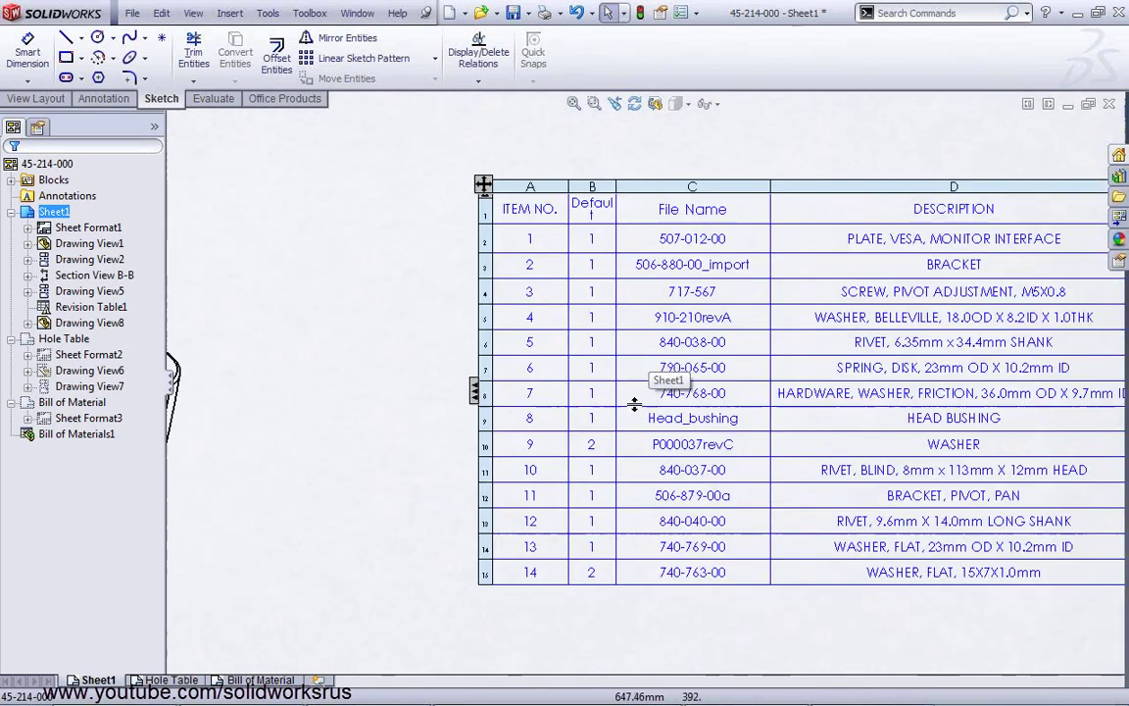
Insert a new column left of ITEM NO. in the BOM and title it Sorting
right_click(526, 184)
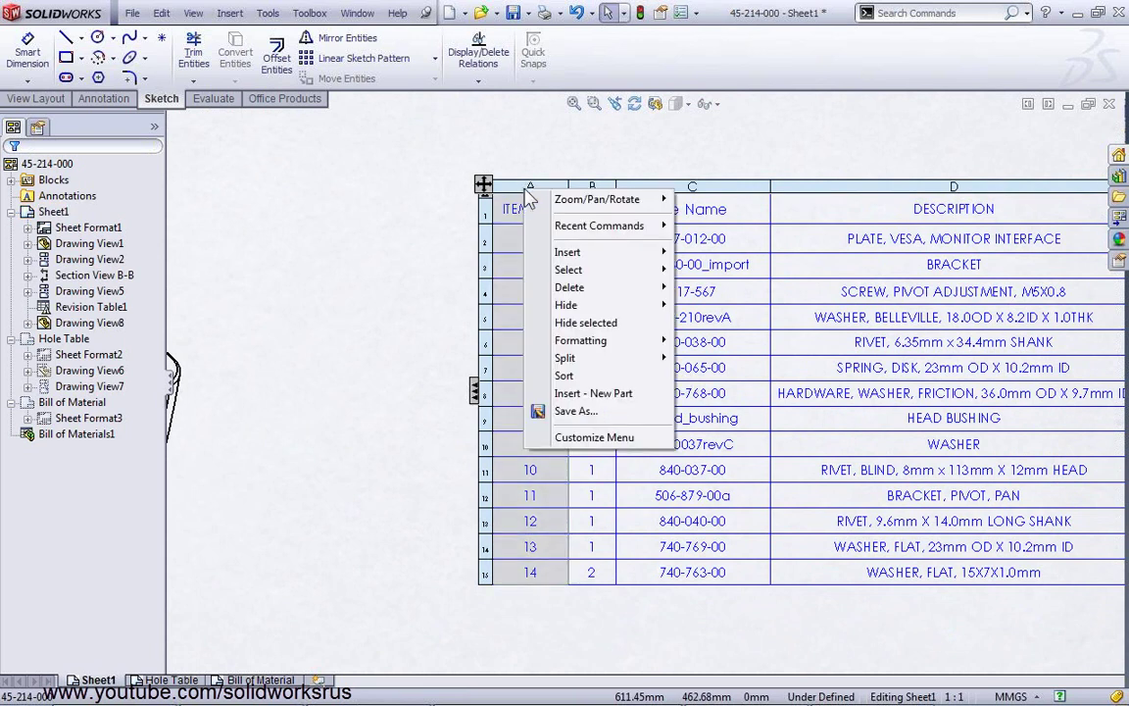
click(730, 270)
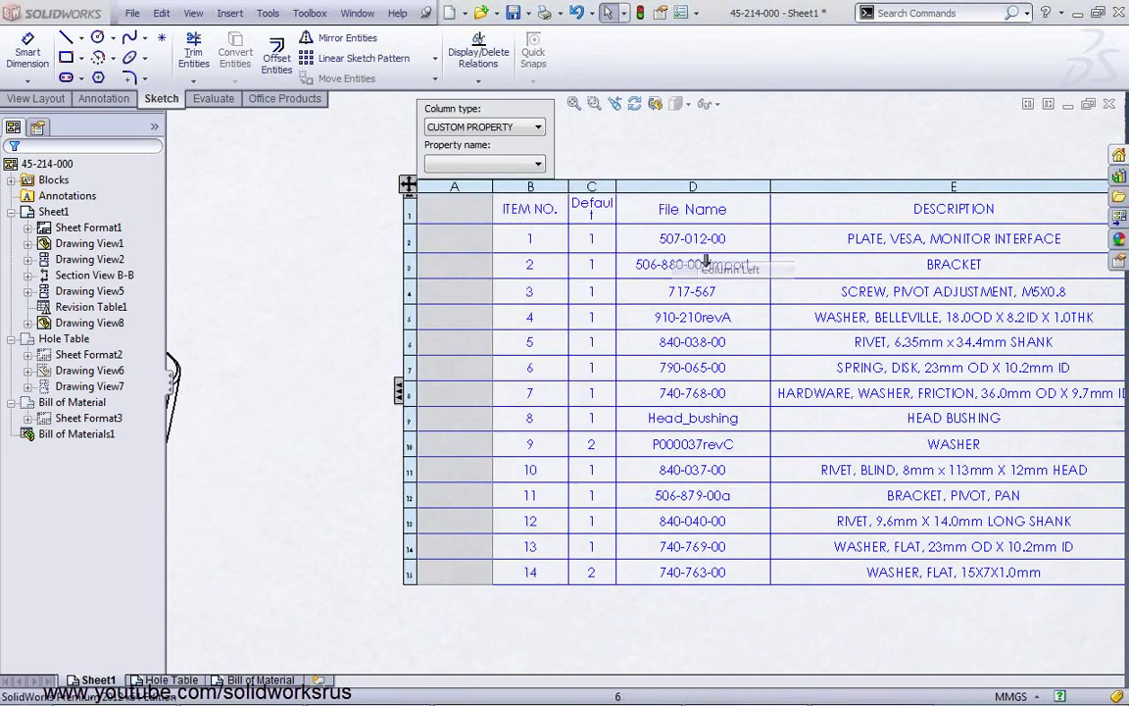
double_click(471, 215)
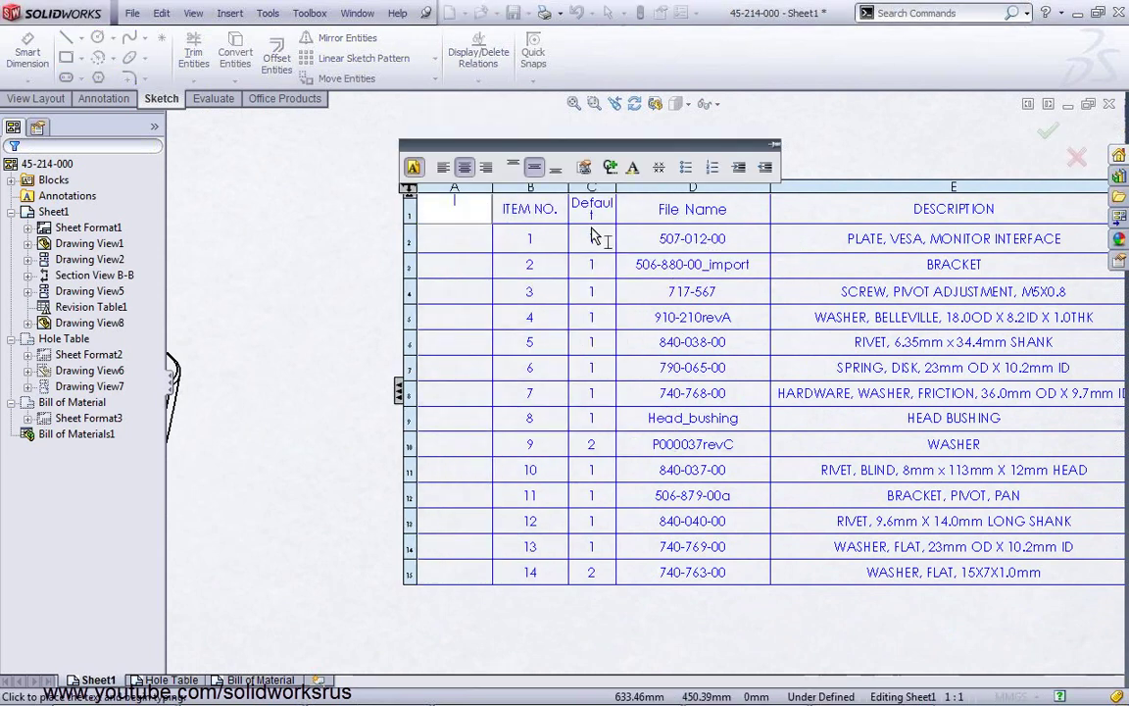
text(Sorting)
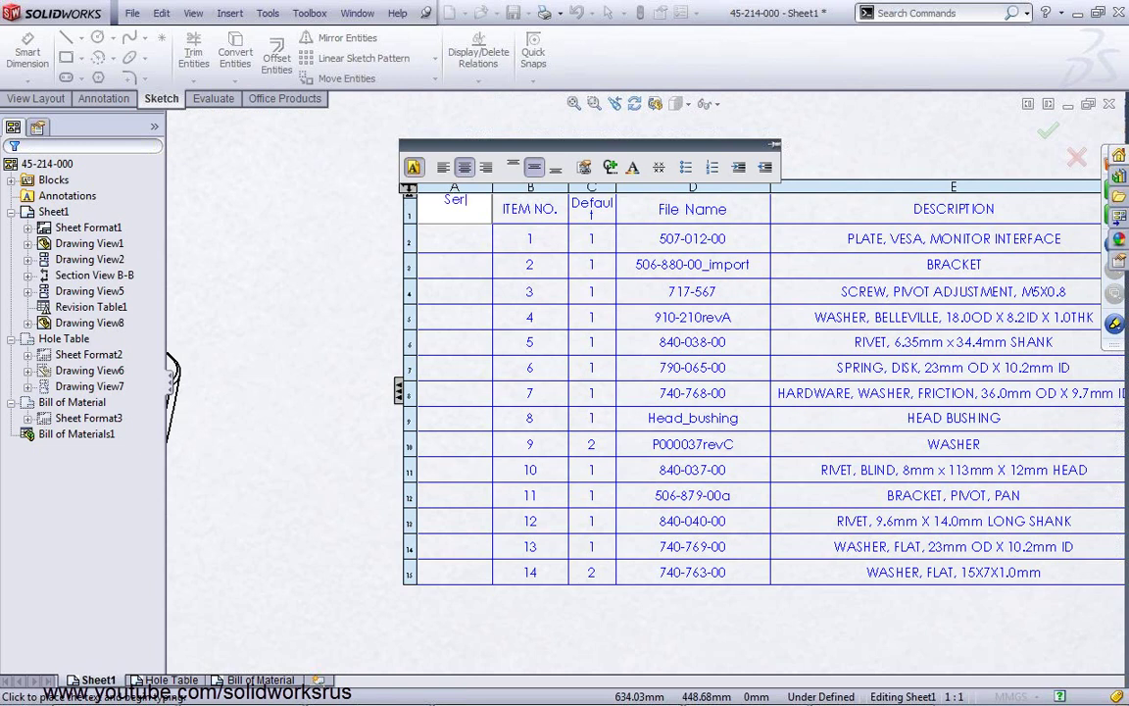
Enter Sorting values 1, 3, 3, 4 and 5 for items 1, 3, 4, 6 and 5
click(469, 236)
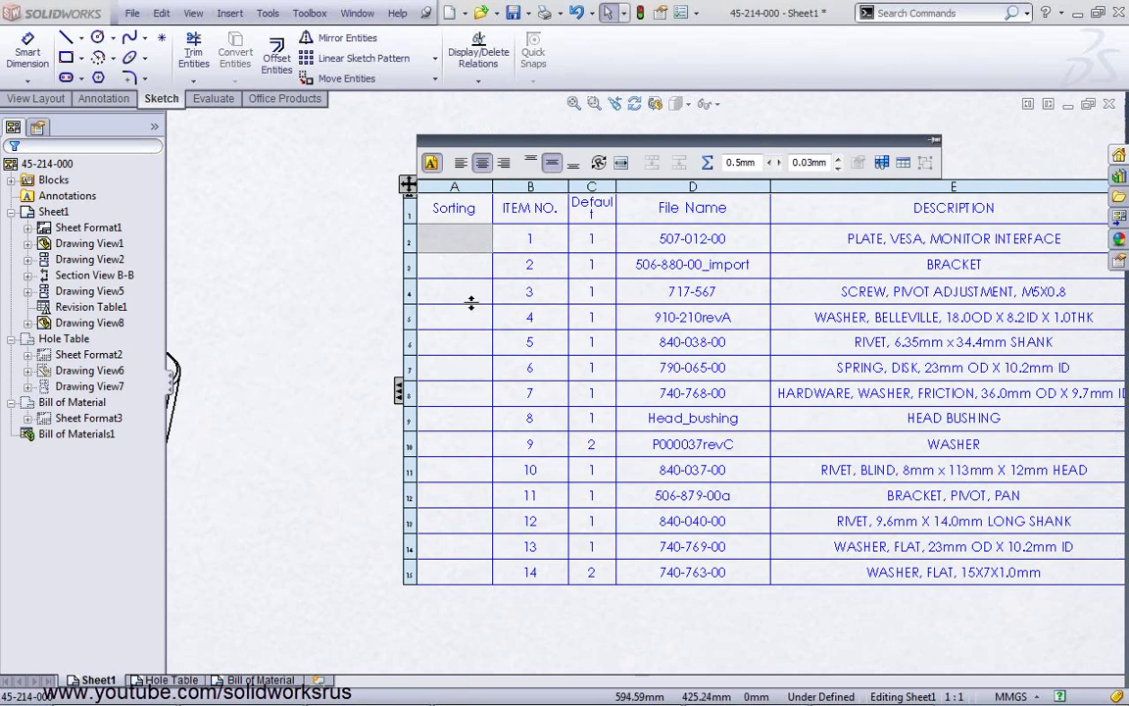
text(1)
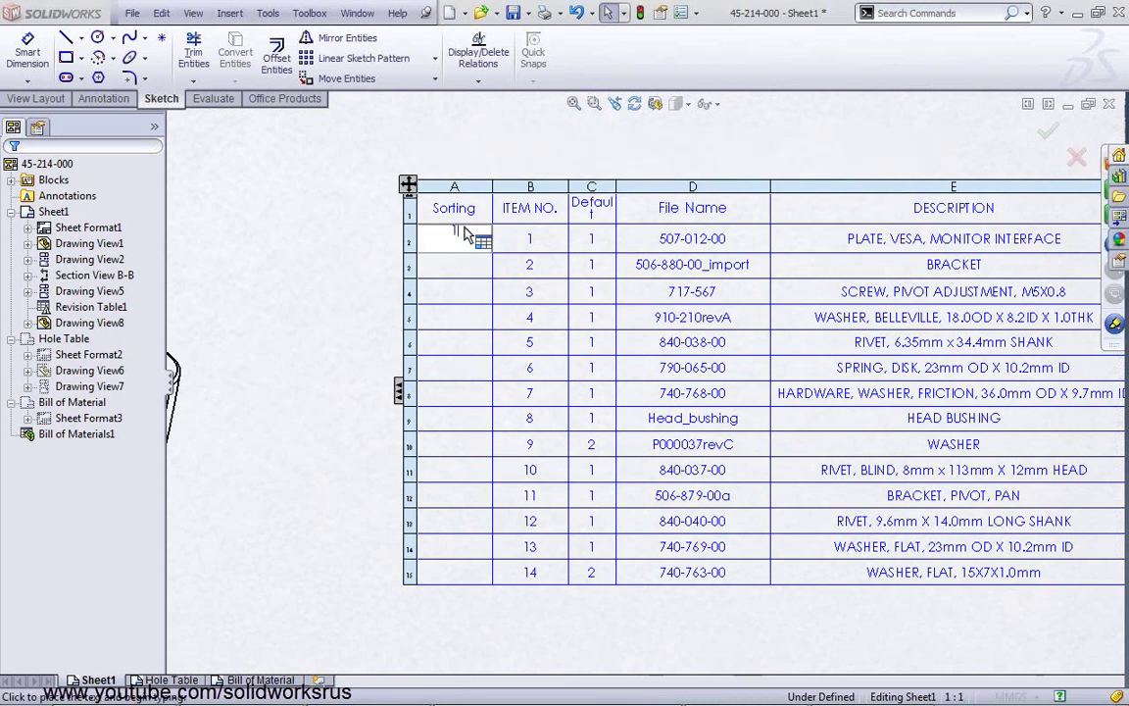
click(467, 286)
text(3)
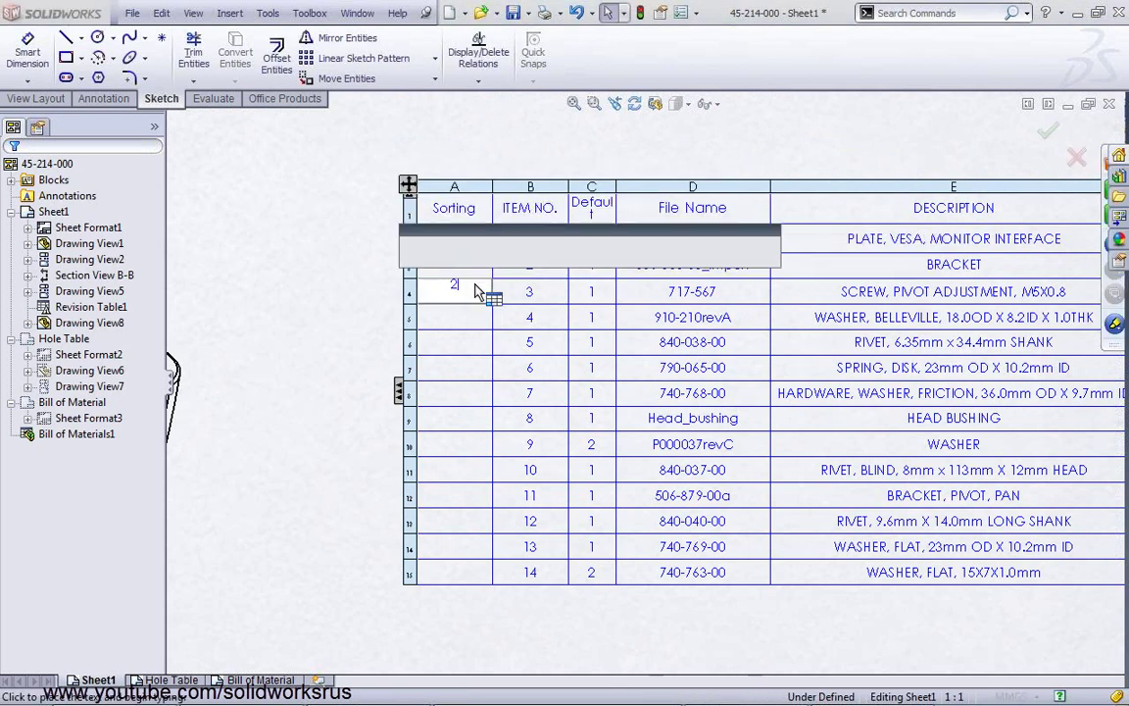
click(484, 320)
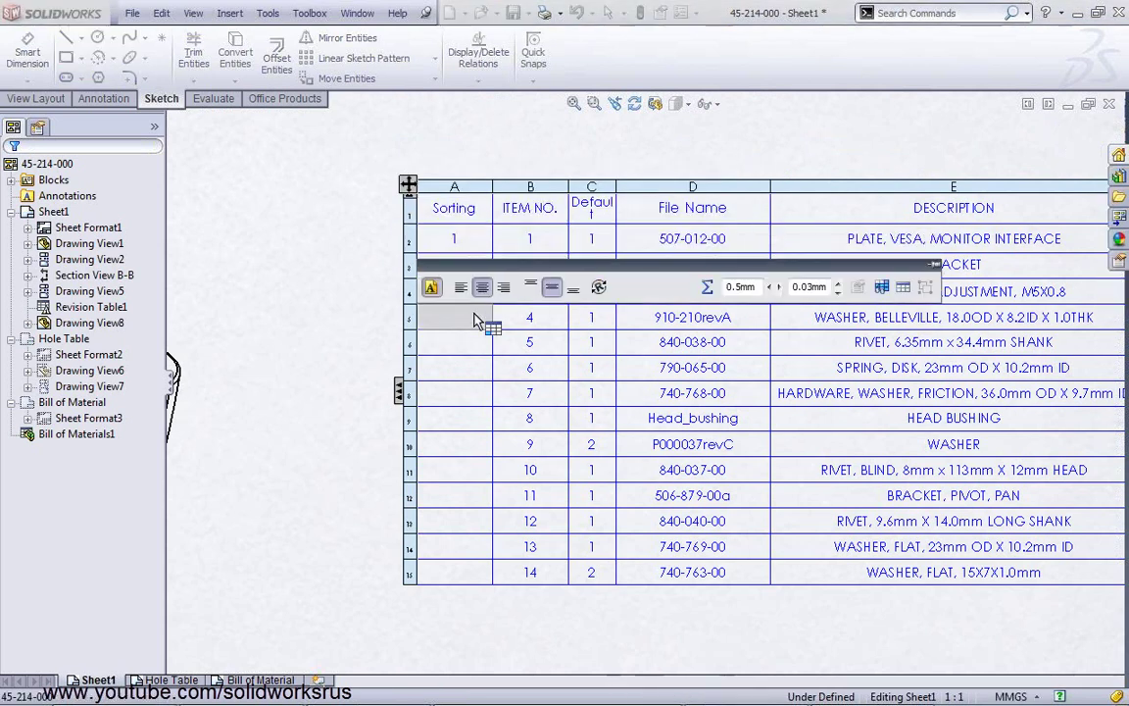
text(3)
click(466, 372)
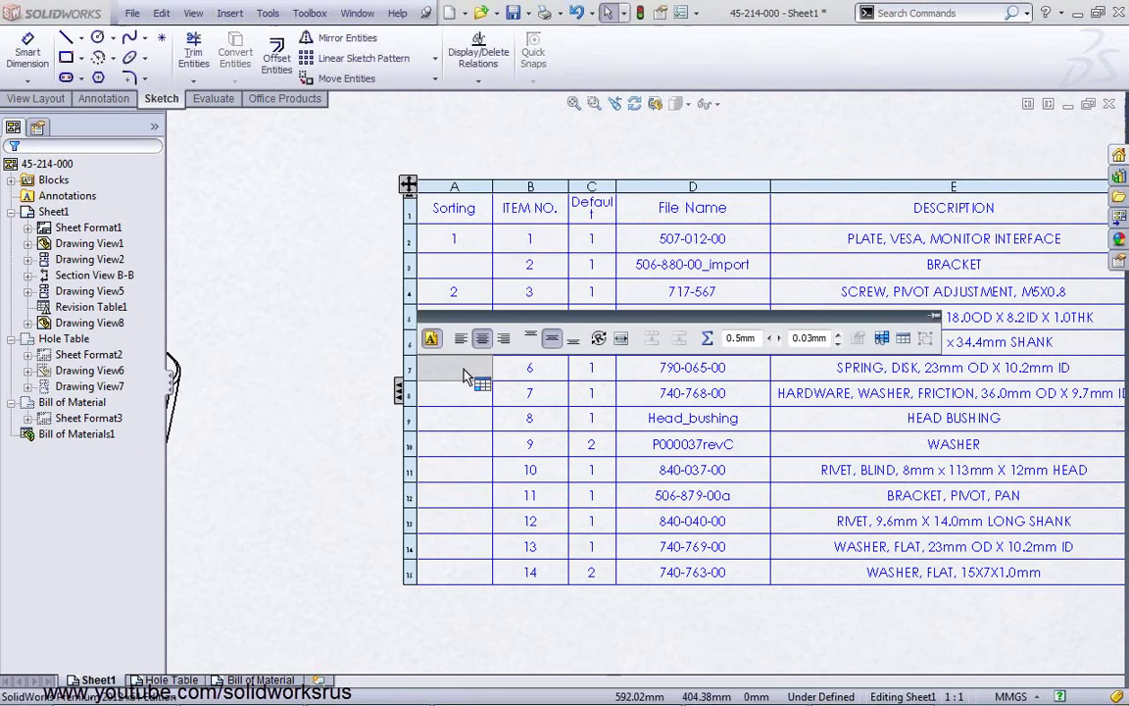
text(4)
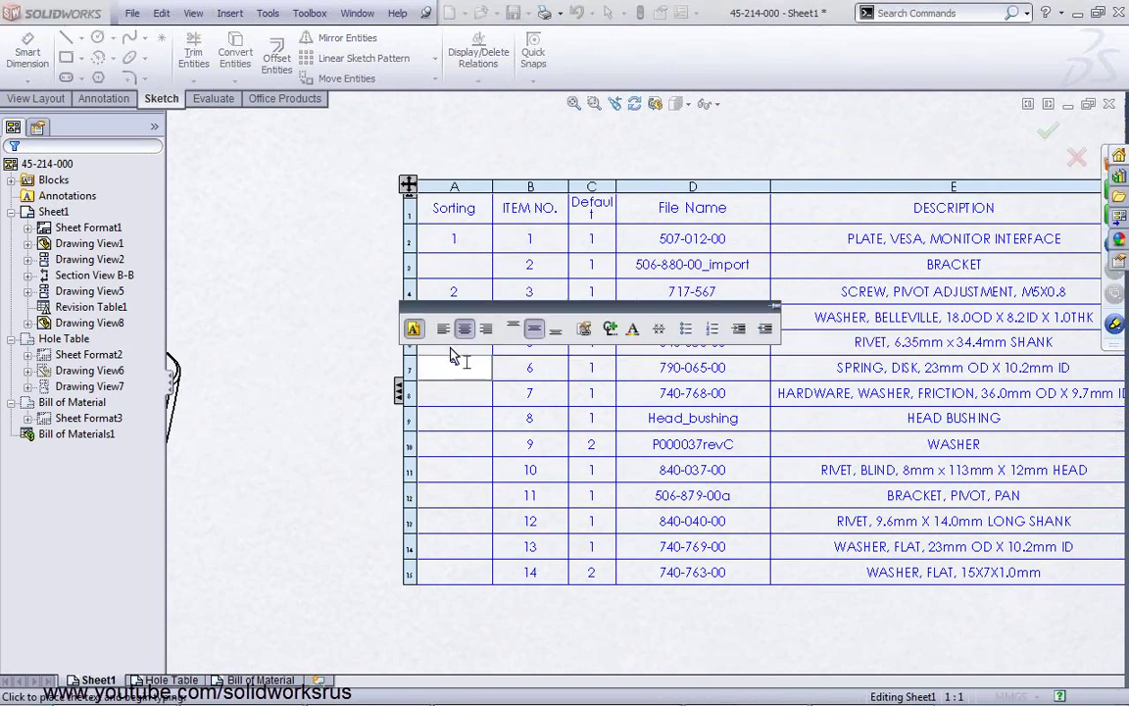
click(453, 351)
text(5)
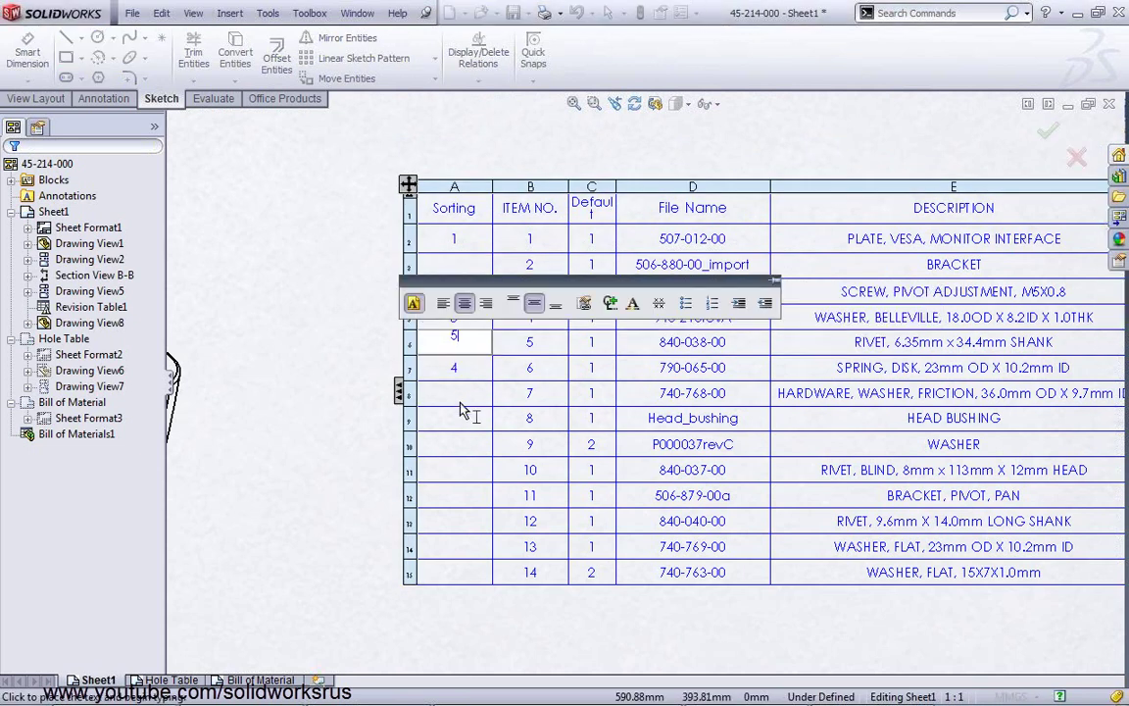
Enter Sorting values 6–10 for items 9, 10, 11, 13 and 14
click(468, 453)
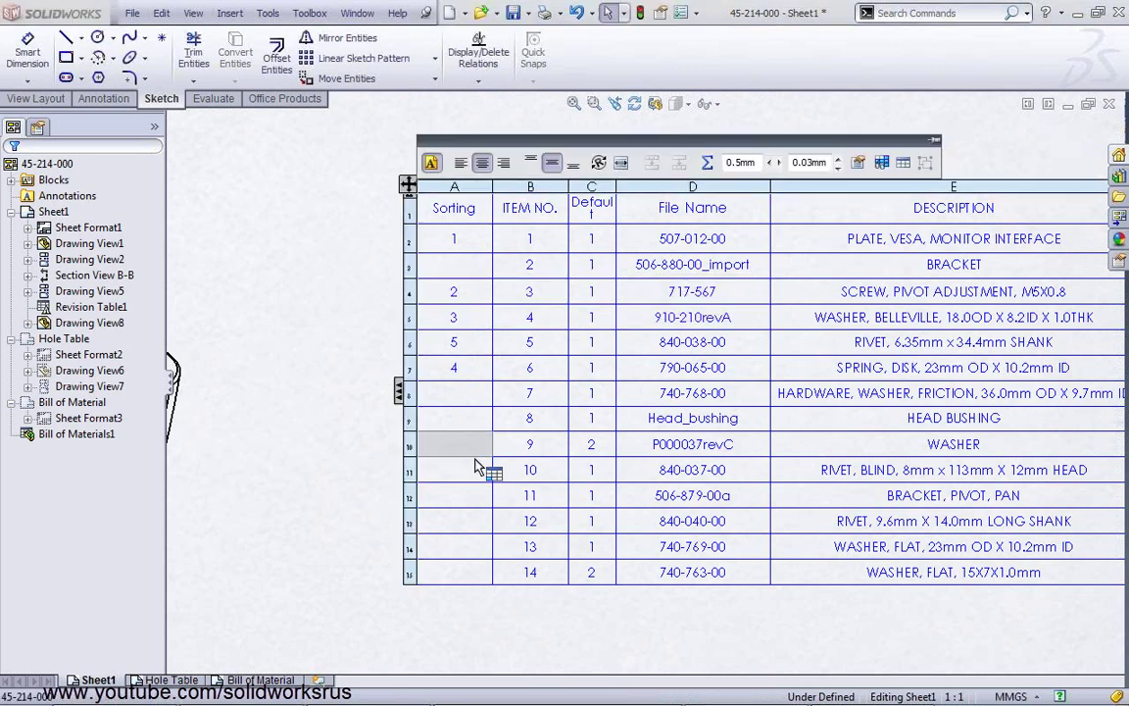
drag(563, 457, 563, 443)
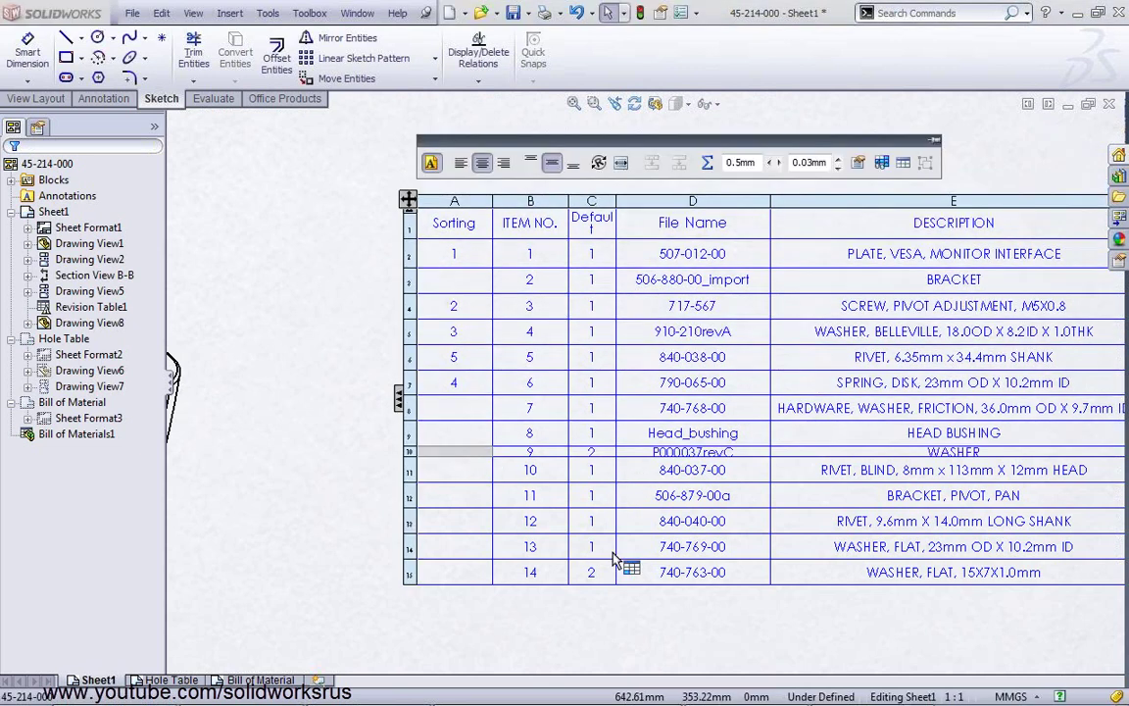
double_click(465, 451)
text(6)
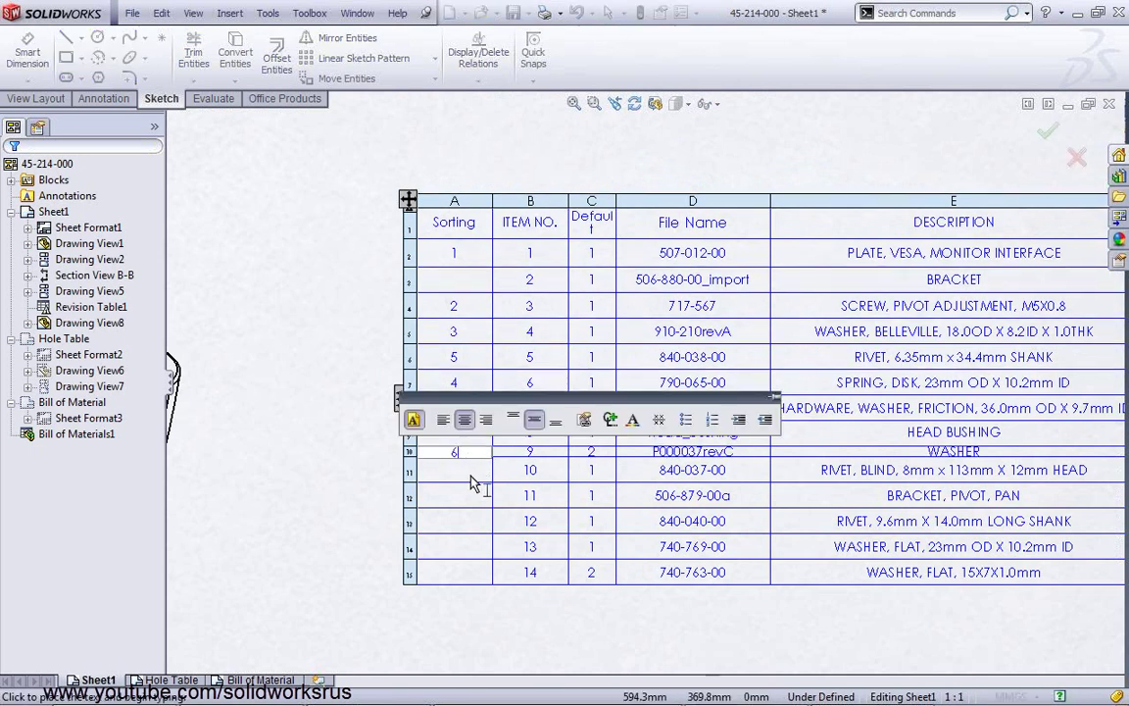
click(472, 479)
text(7)
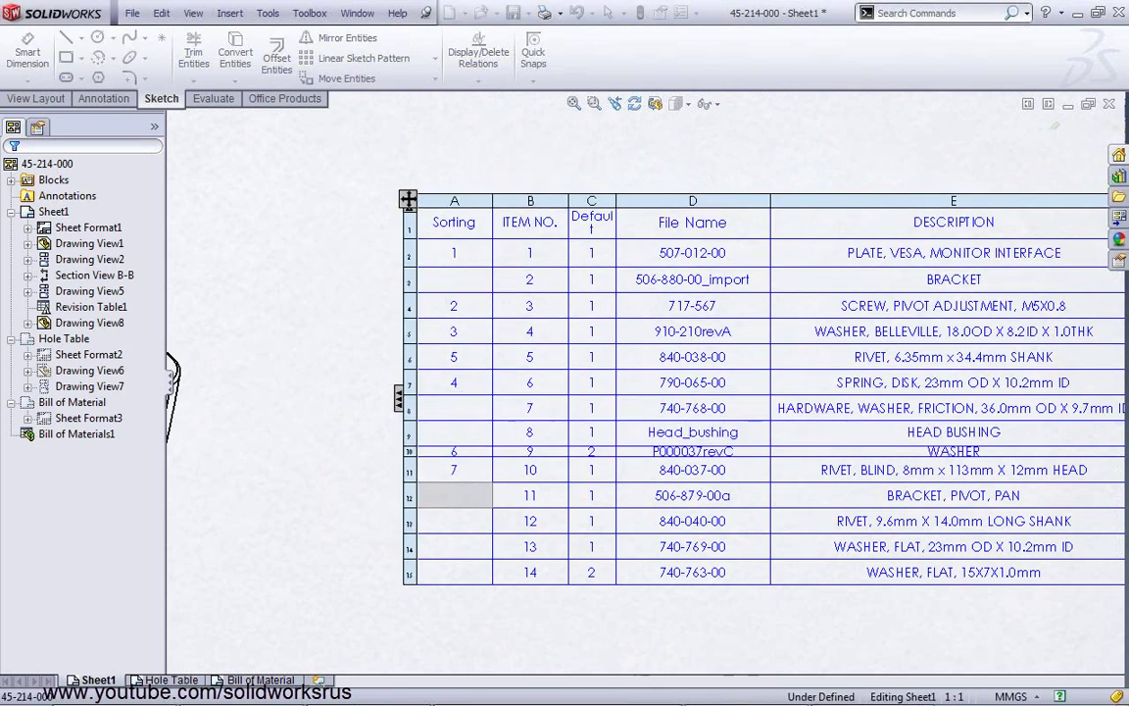
click(462, 495)
text(8)
click(463, 555)
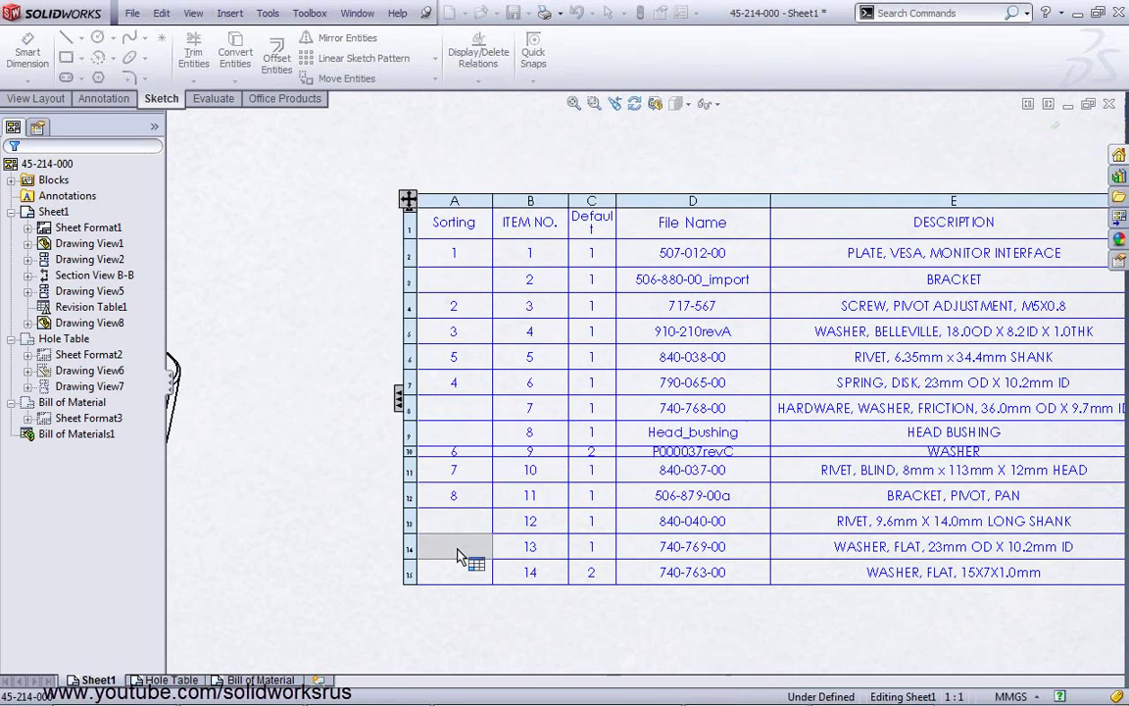
text(9)
click(467, 580)
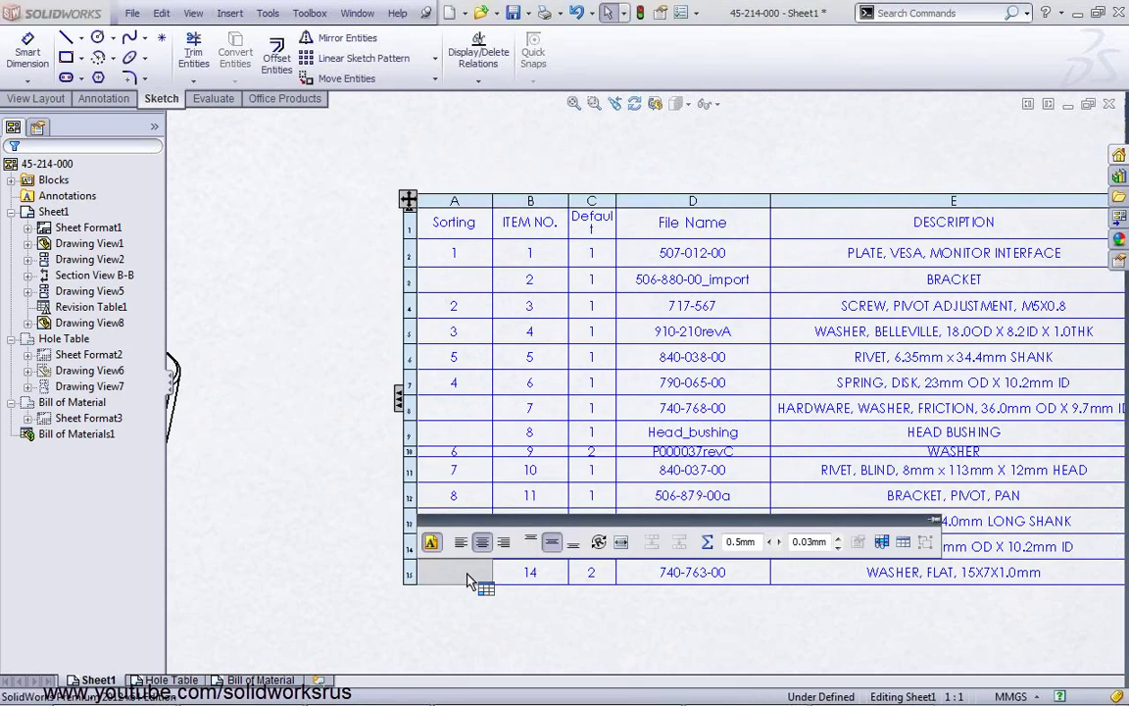
text(10)
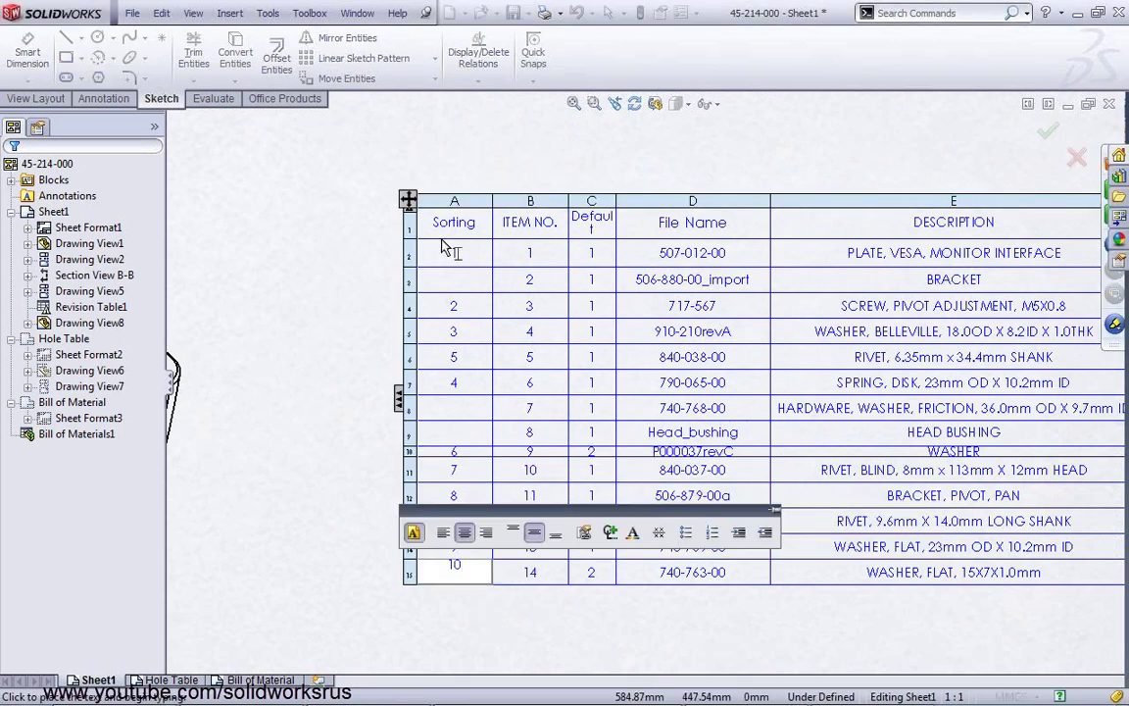
Enter Sorting values 11–14 for items 2, 7, 8 and 12, then finish editing
click(440, 286)
text(11)
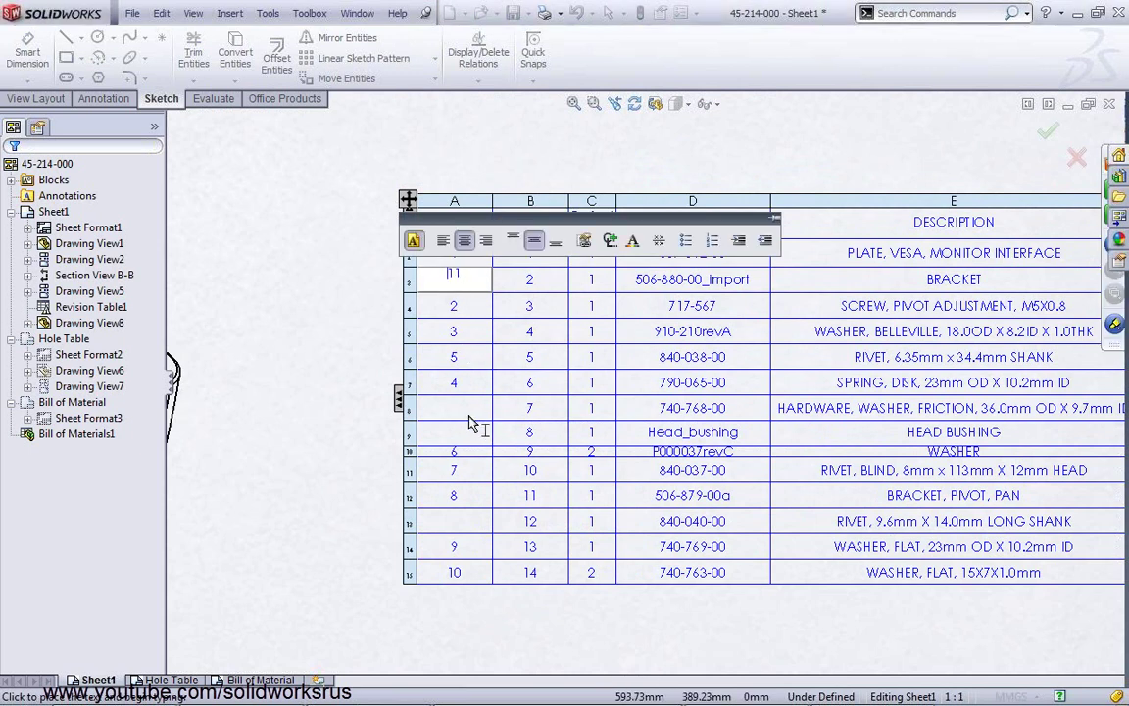
click(468, 402)
text(12)
click(472, 433)
text(1)
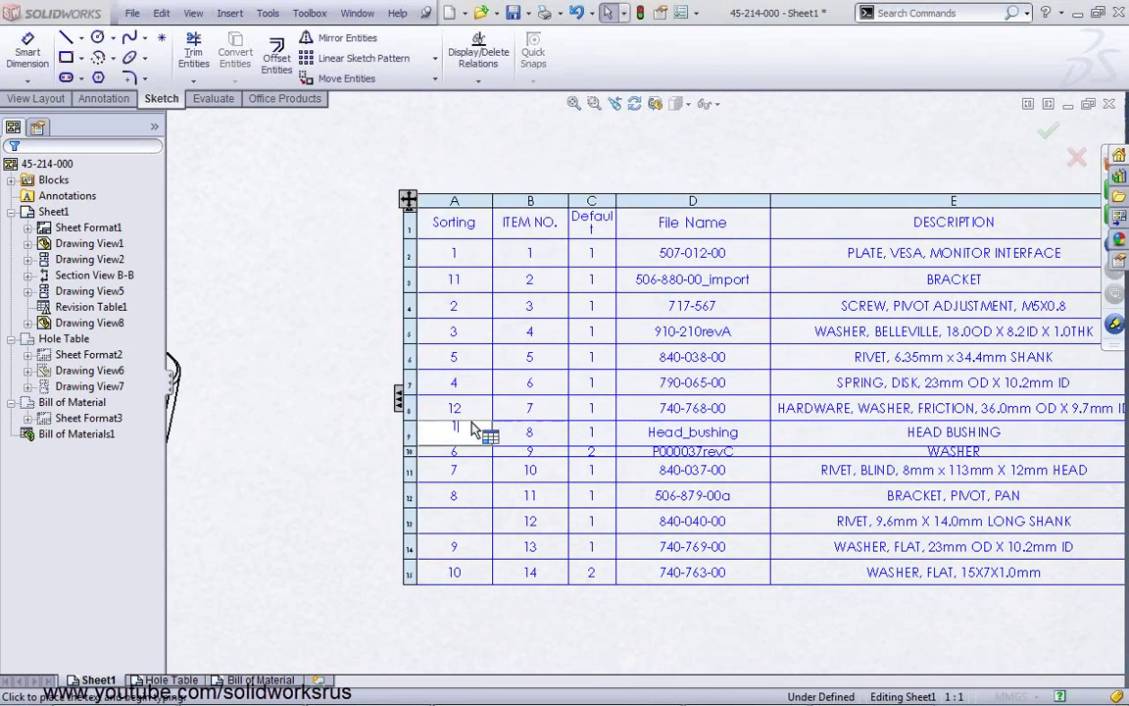
text(3)
click(466, 527)
text(14)
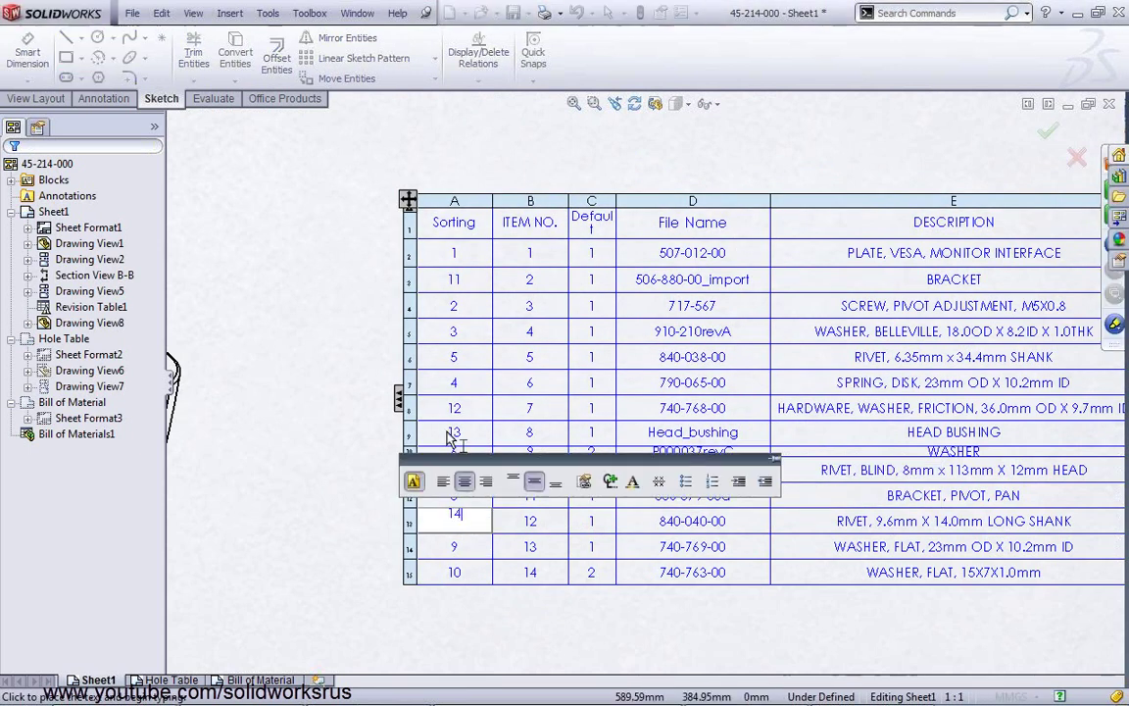
click(439, 452)
key(Escape)
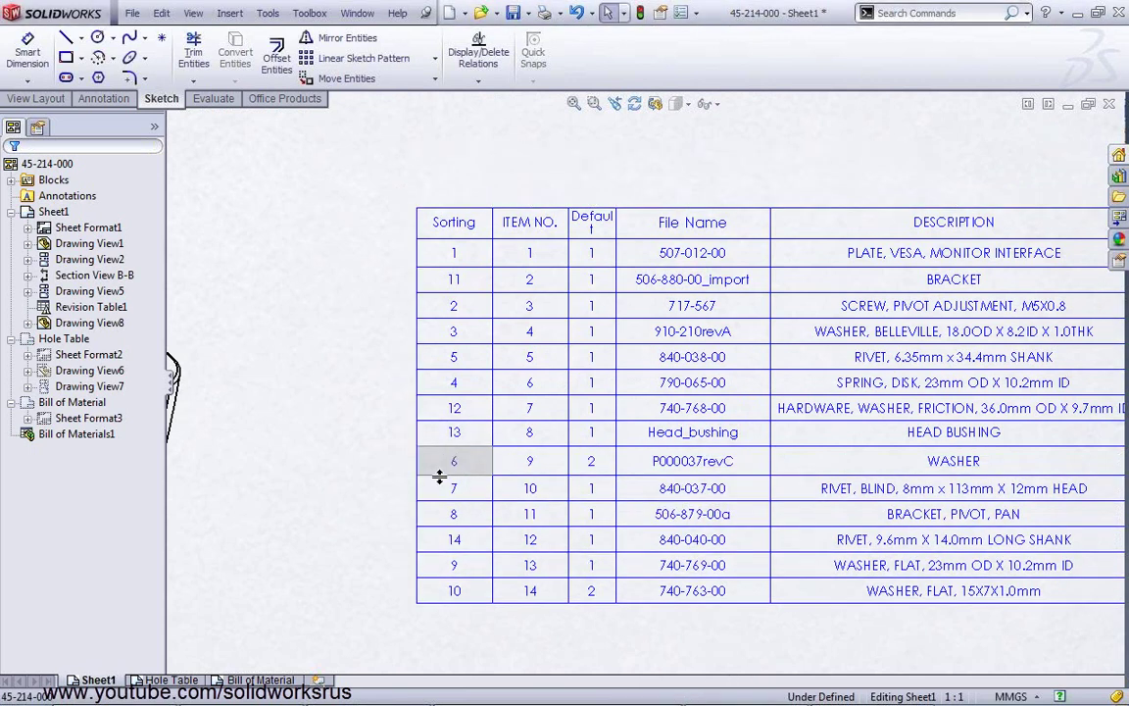
click(439, 472)
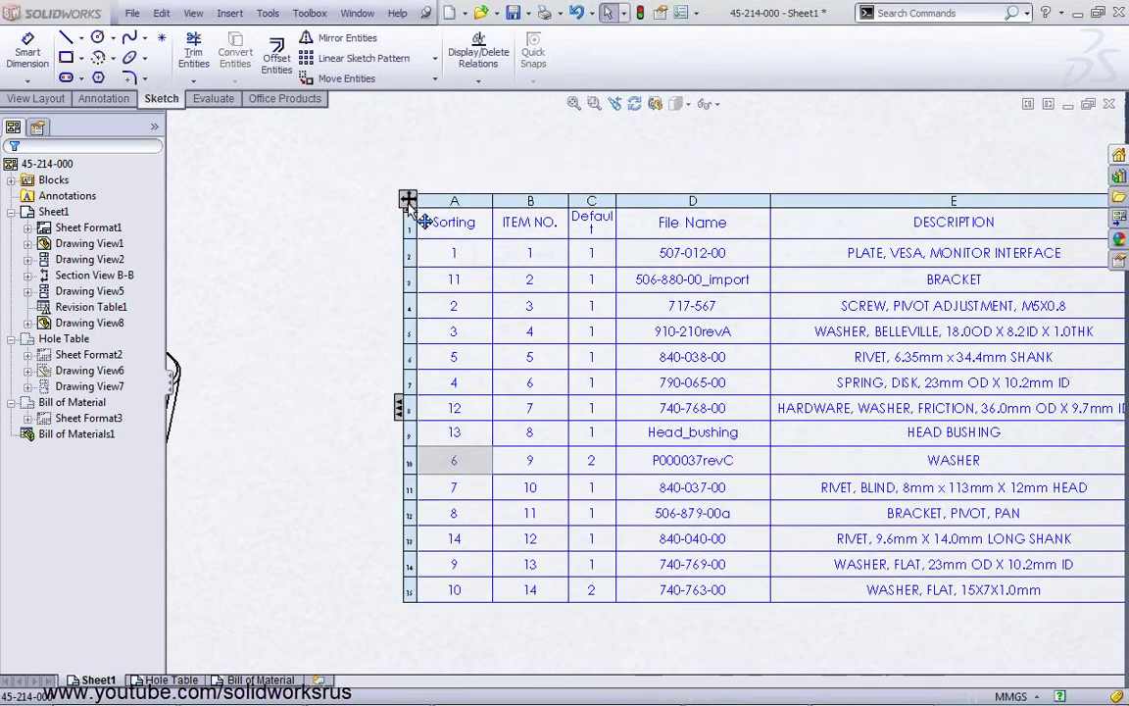
Nudge the BOM table slightly up and to the left
drag(406, 216, 371, 187)
click(383, 196)
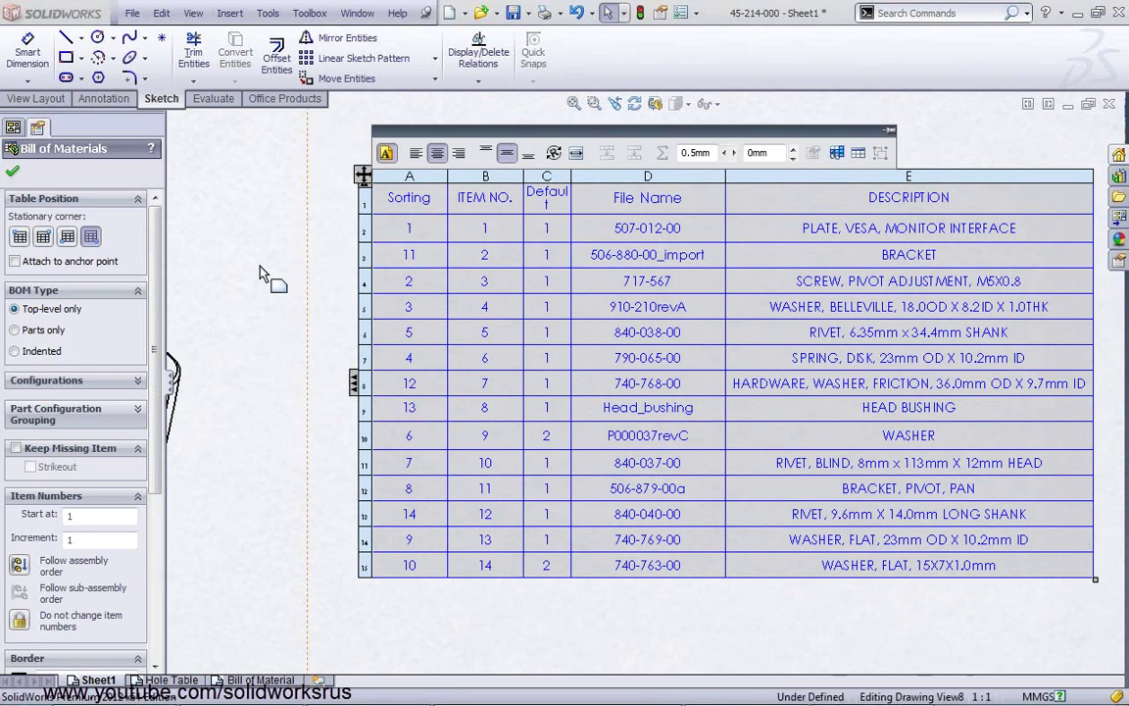
click(235, 241)
click(388, 359)
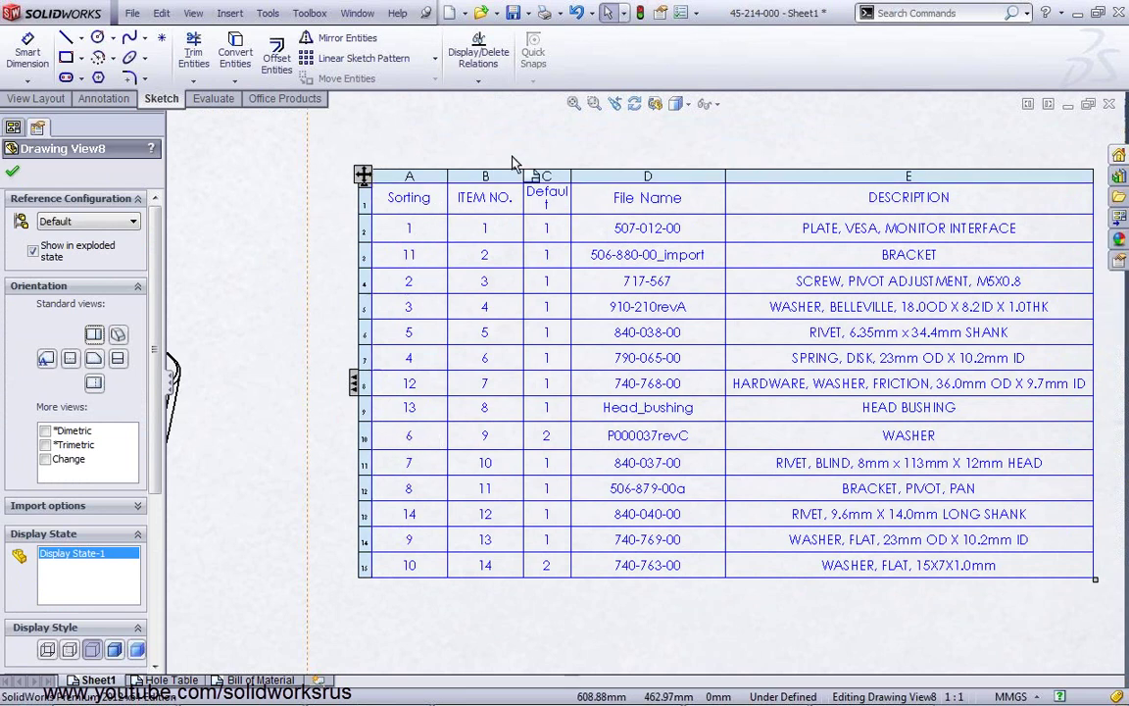
Sort the BOM rows ascending by the Sorting column so items run 1 to 14
right_click(402, 170)
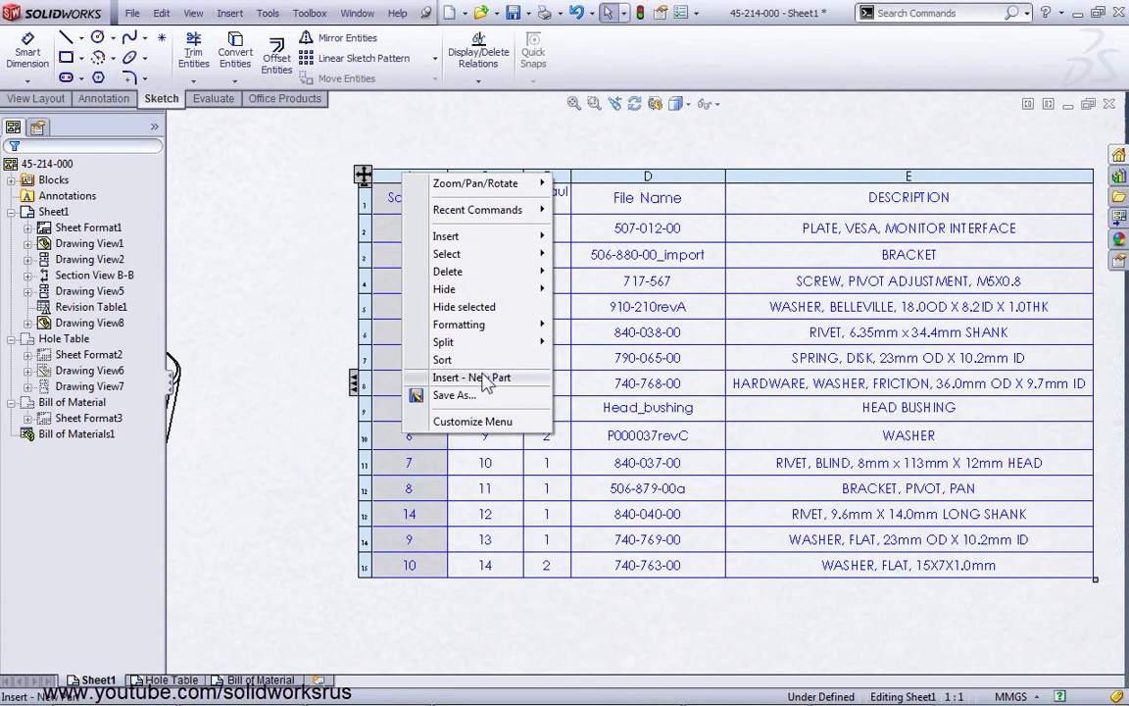
click(456, 360)
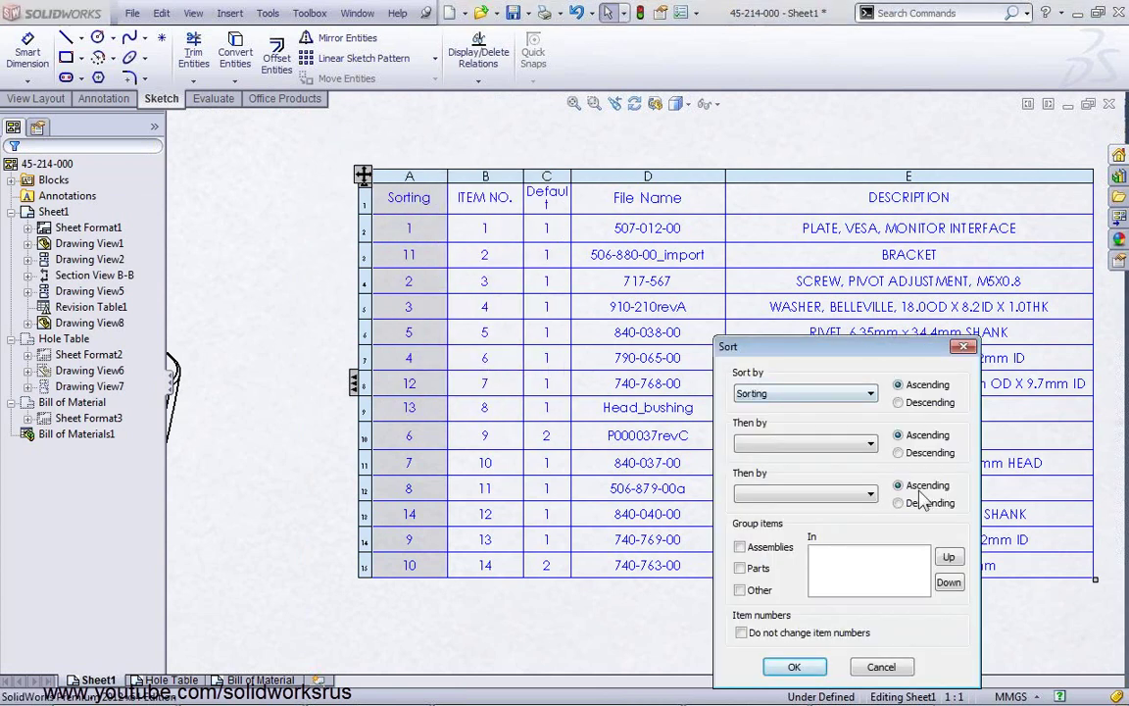
drag(813, 346, 792, 209)
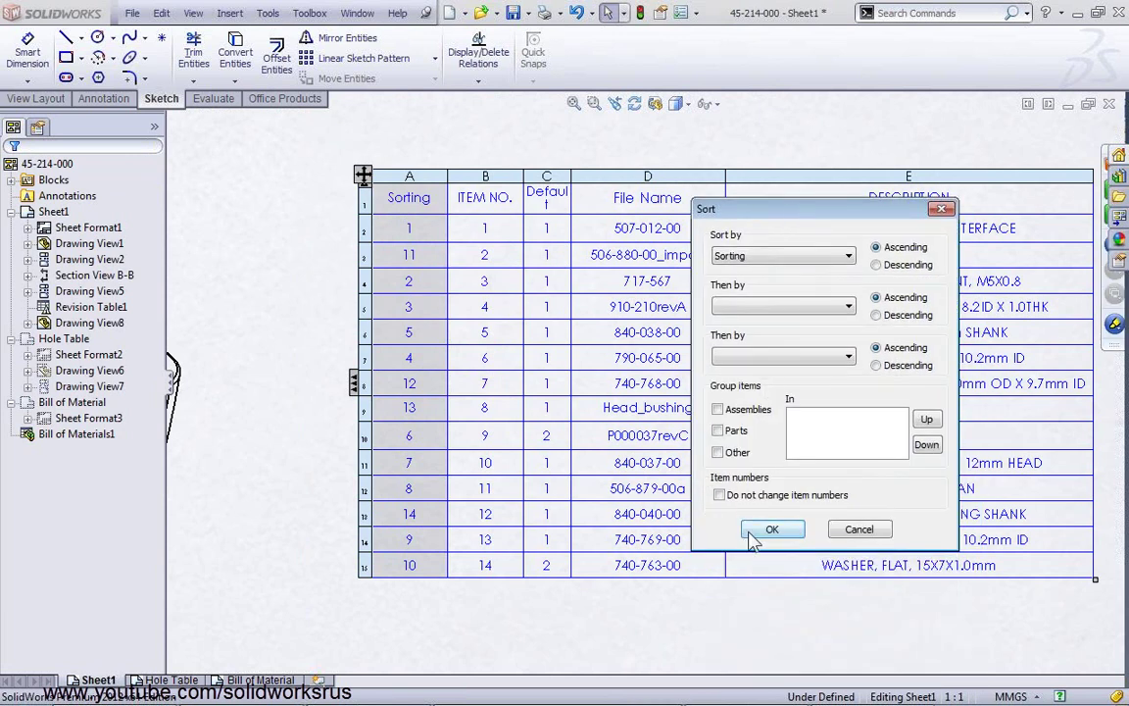
click(751, 532)
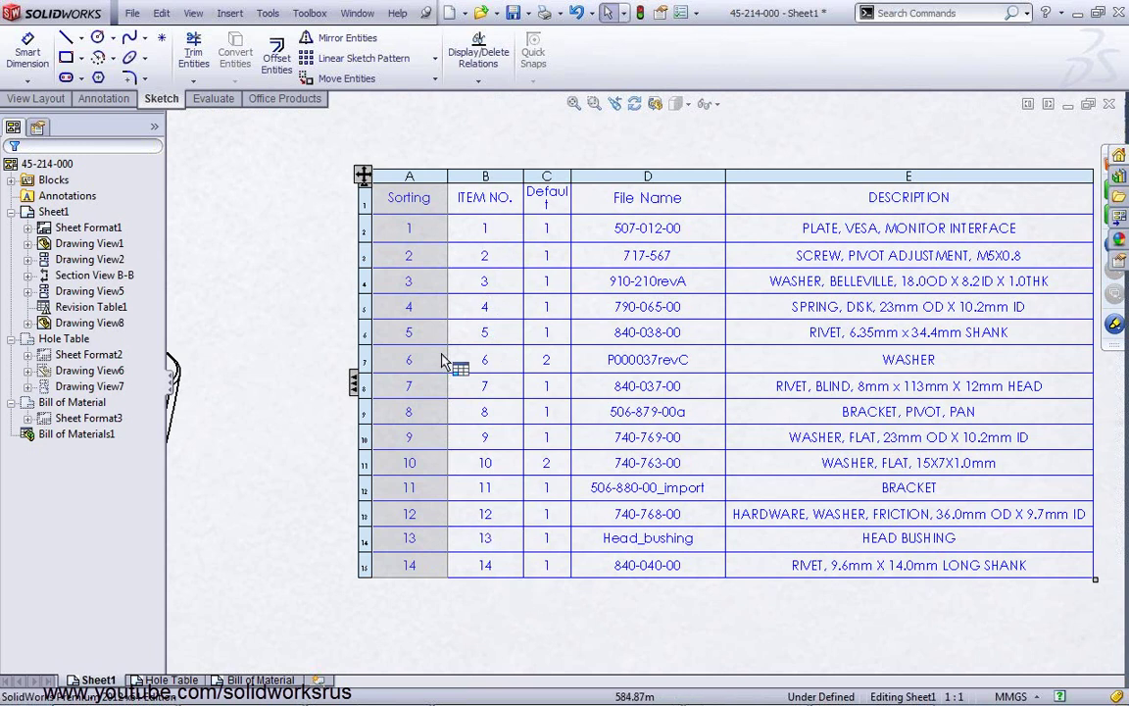
Delete the Sorting column and the item 6 WASHER row from the BOM
click(368, 183)
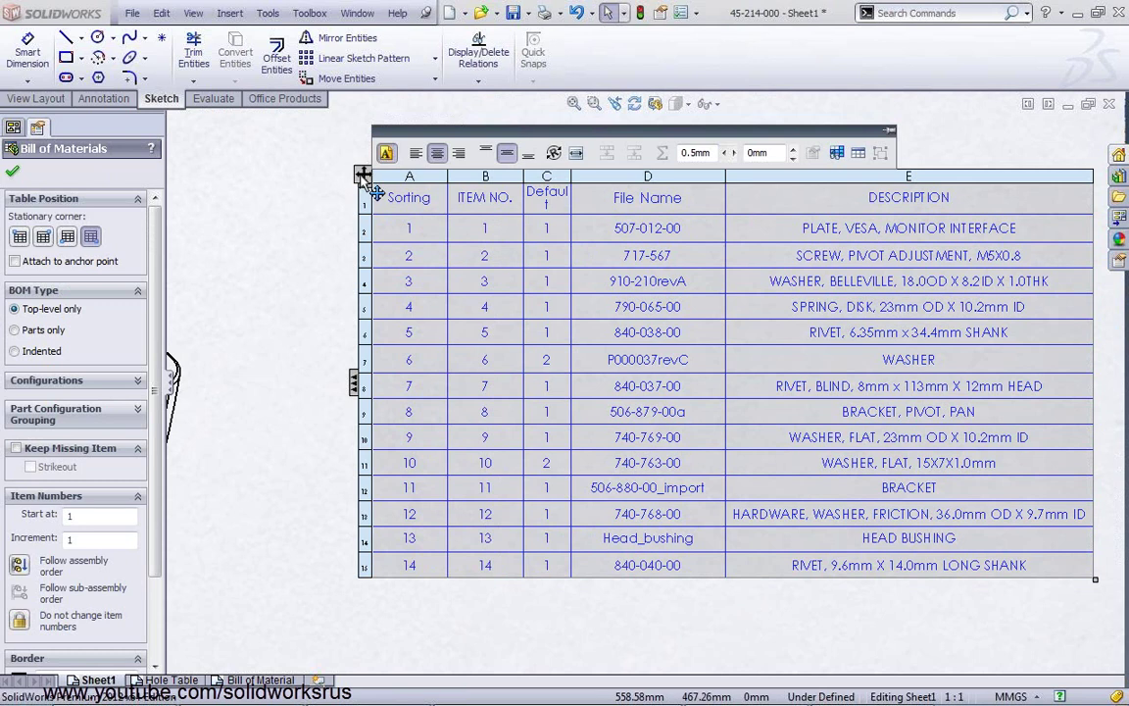
click(835, 157)
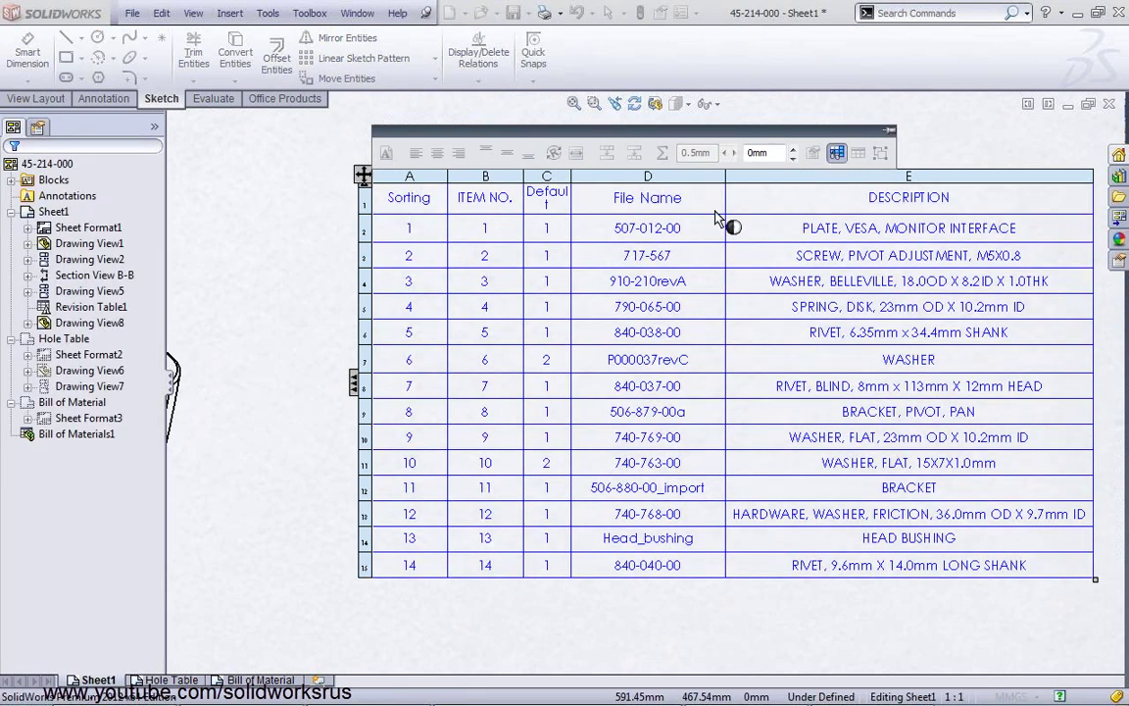
click(427, 177)
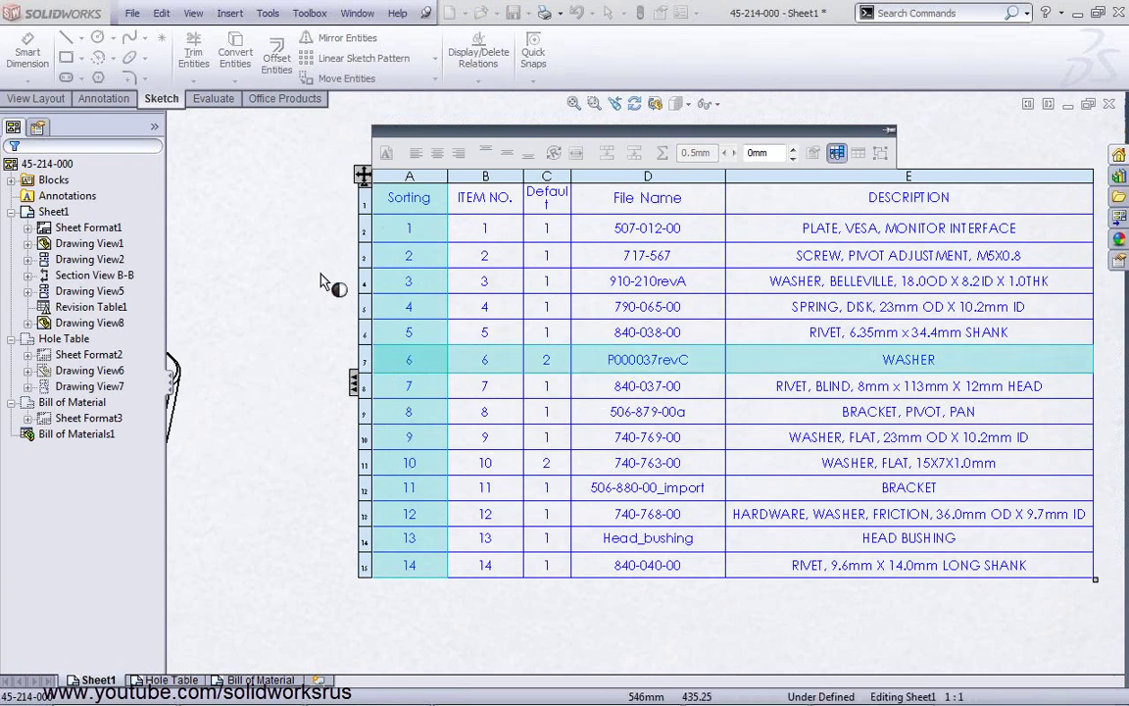
key(Delete)
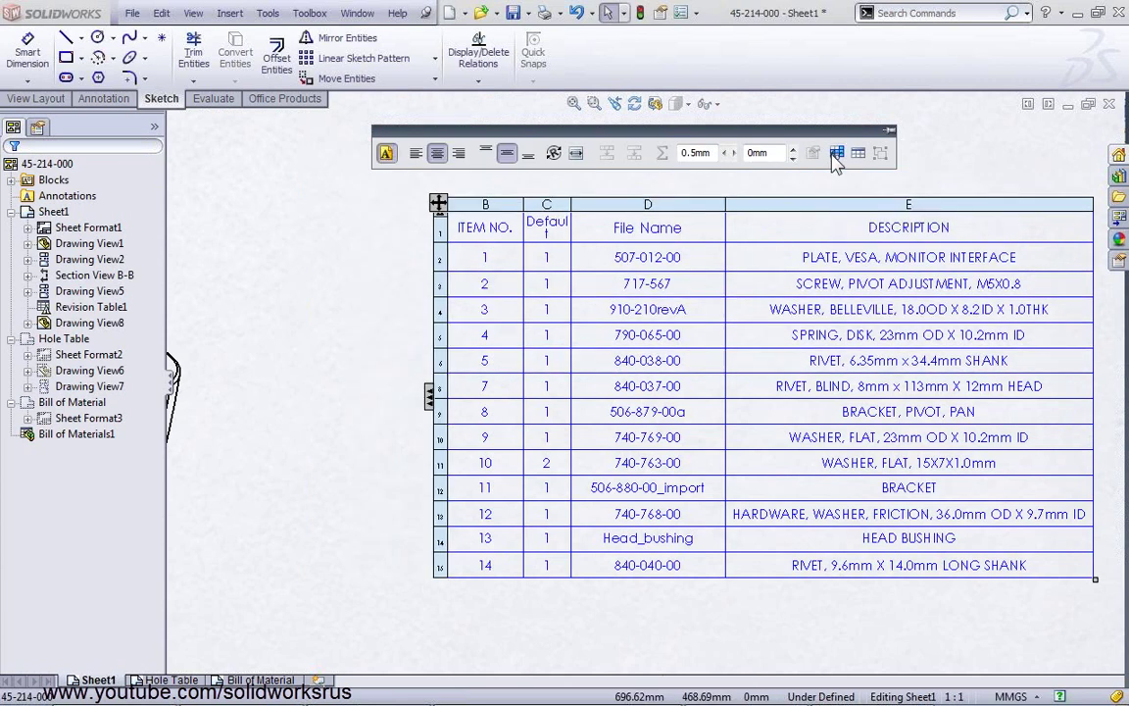
click(370, 372)
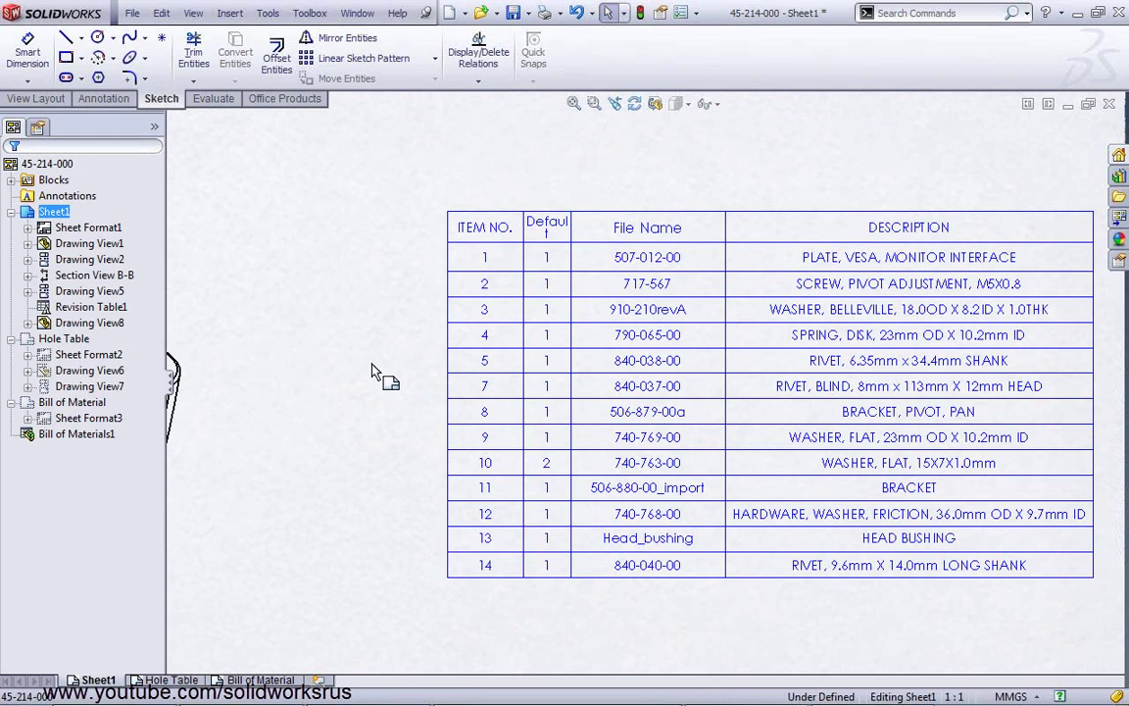
Move the BOM table up and to the left on the sheet
click(676, 397)
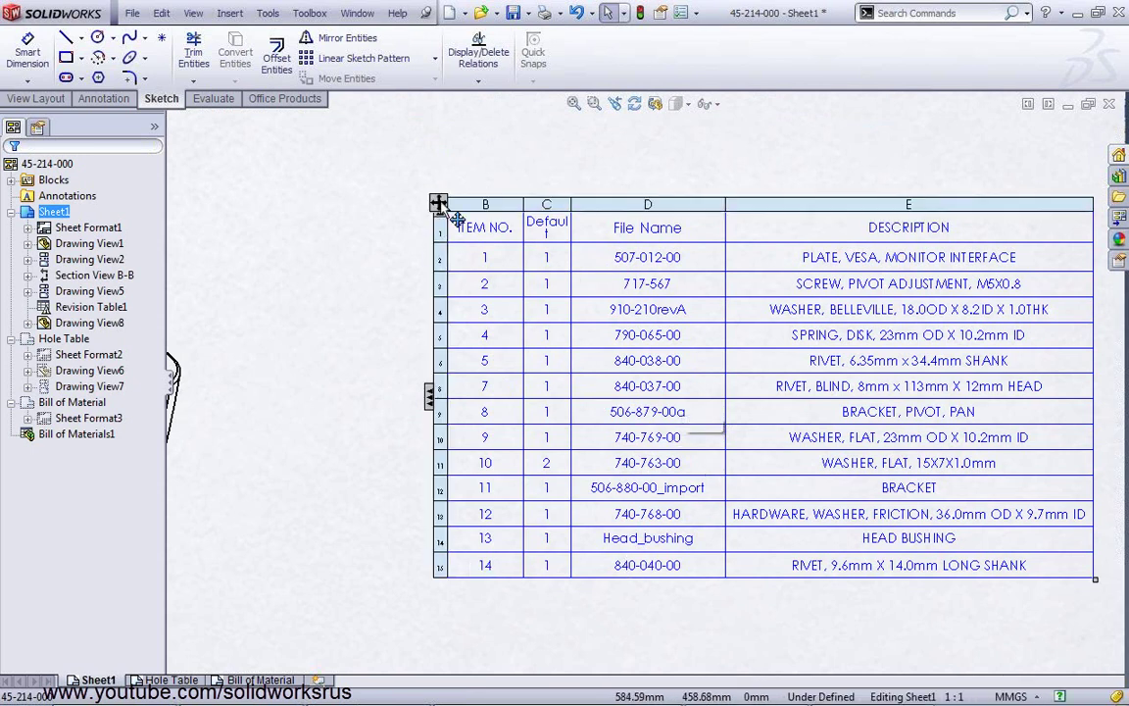
drag(439, 202, 308, 183)
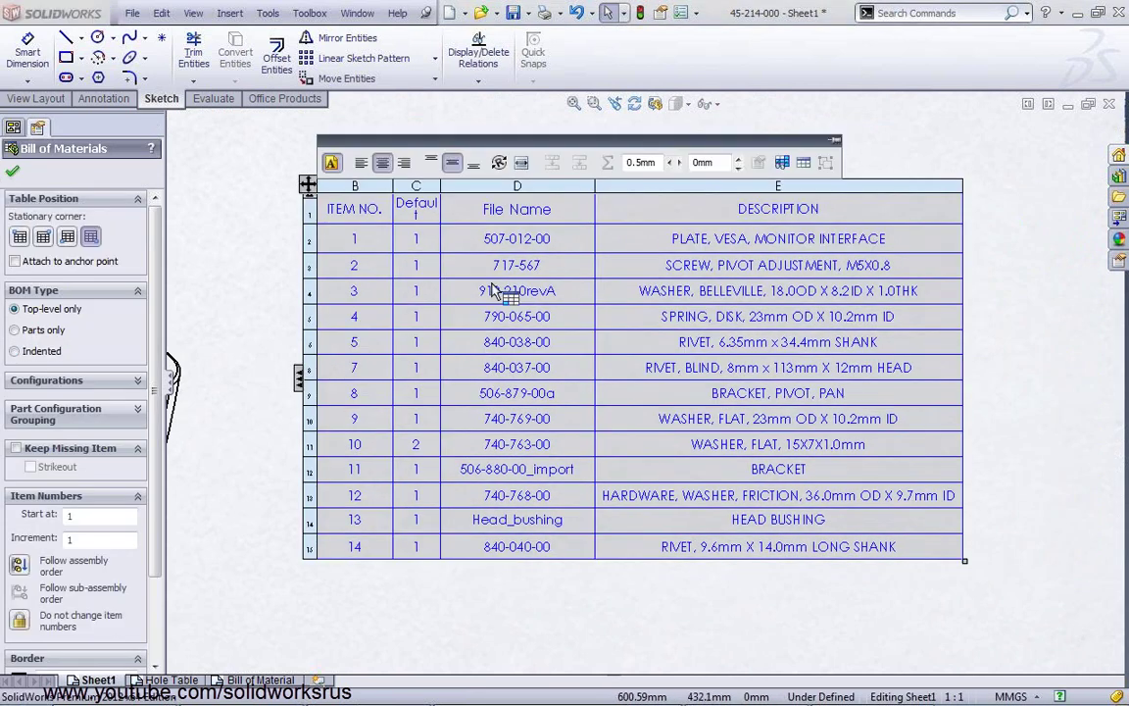
click(994, 455)
click(870, 174)
right_click(871, 185)
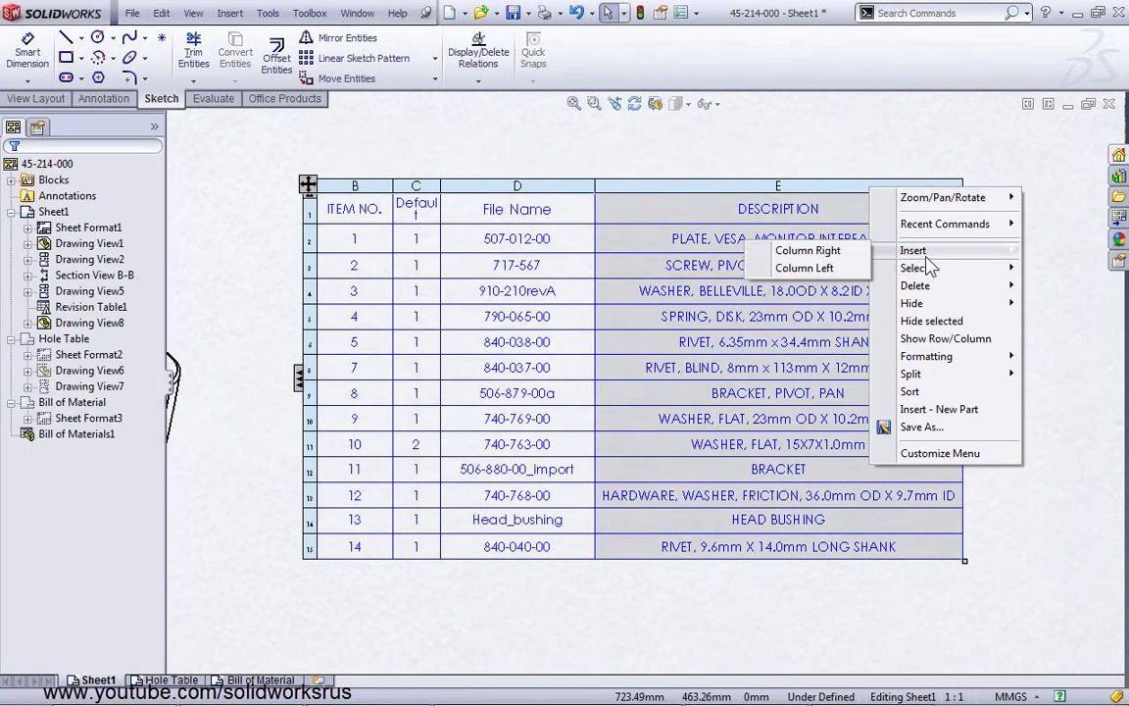
click(808, 250)
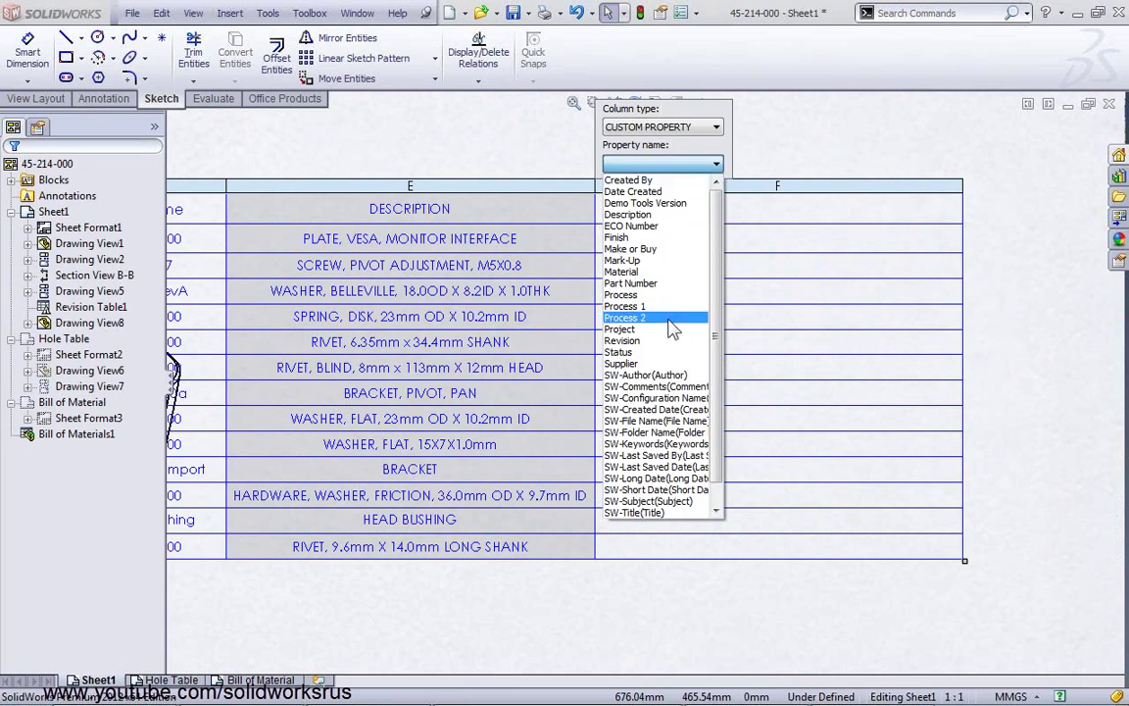
click(670, 272)
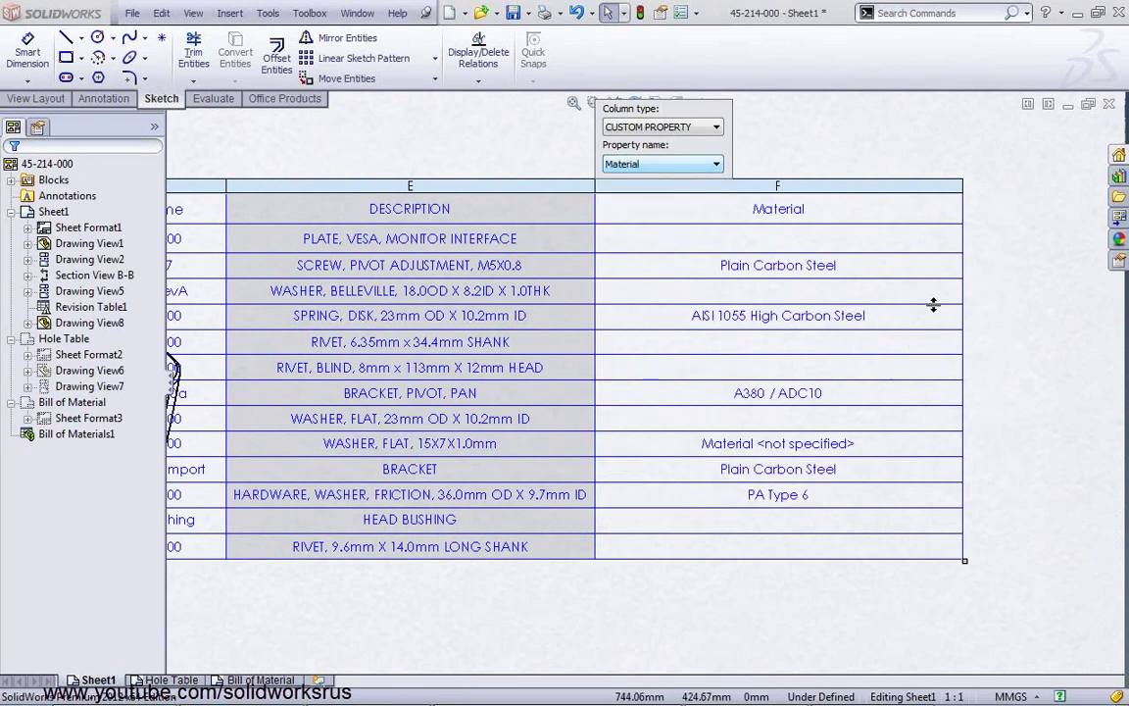
click(962, 304)
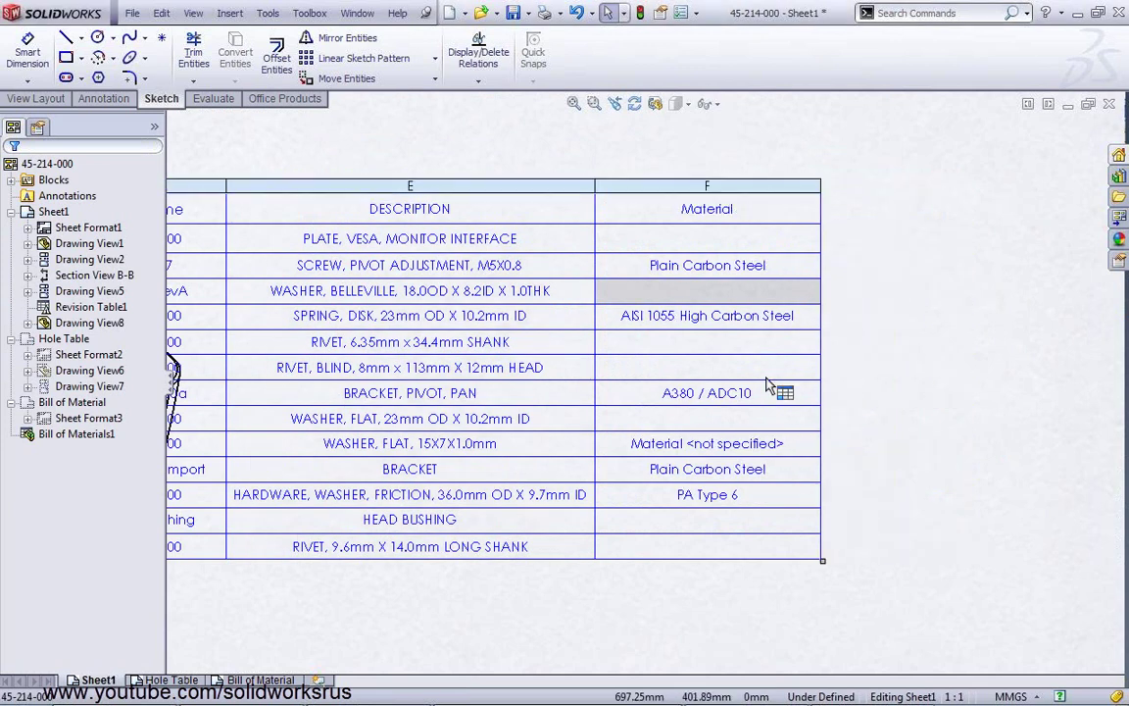
click(781, 391)
key(z)
drag(231, 263, 451, 292)
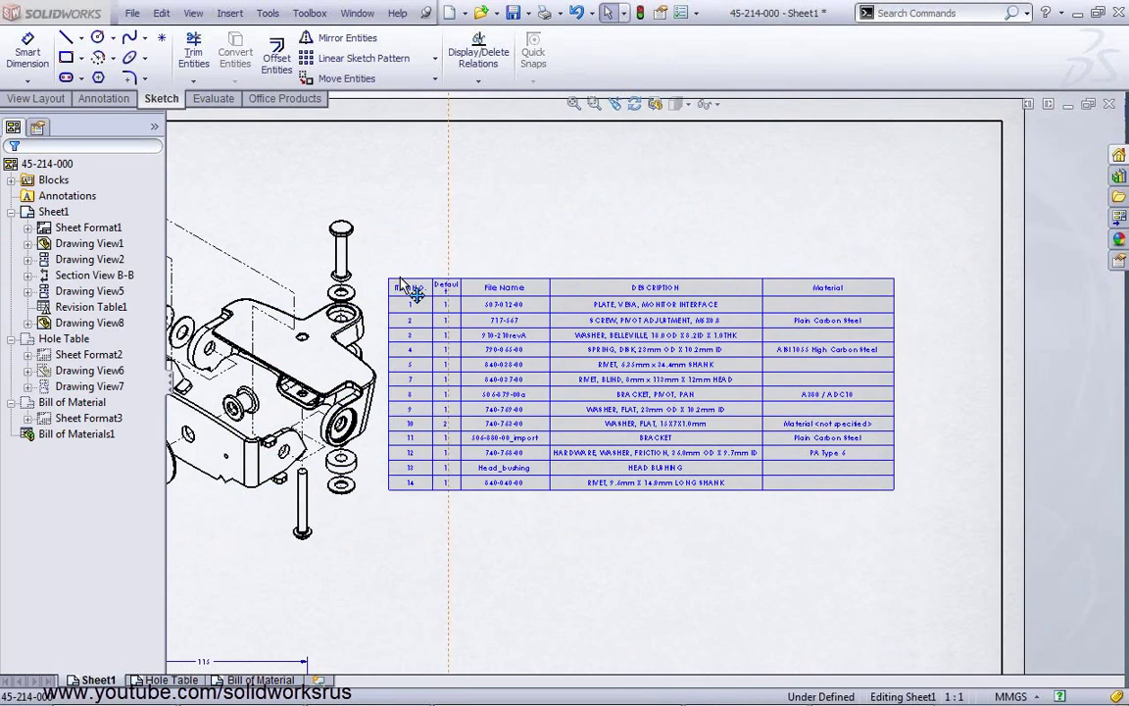
click(811, 596)
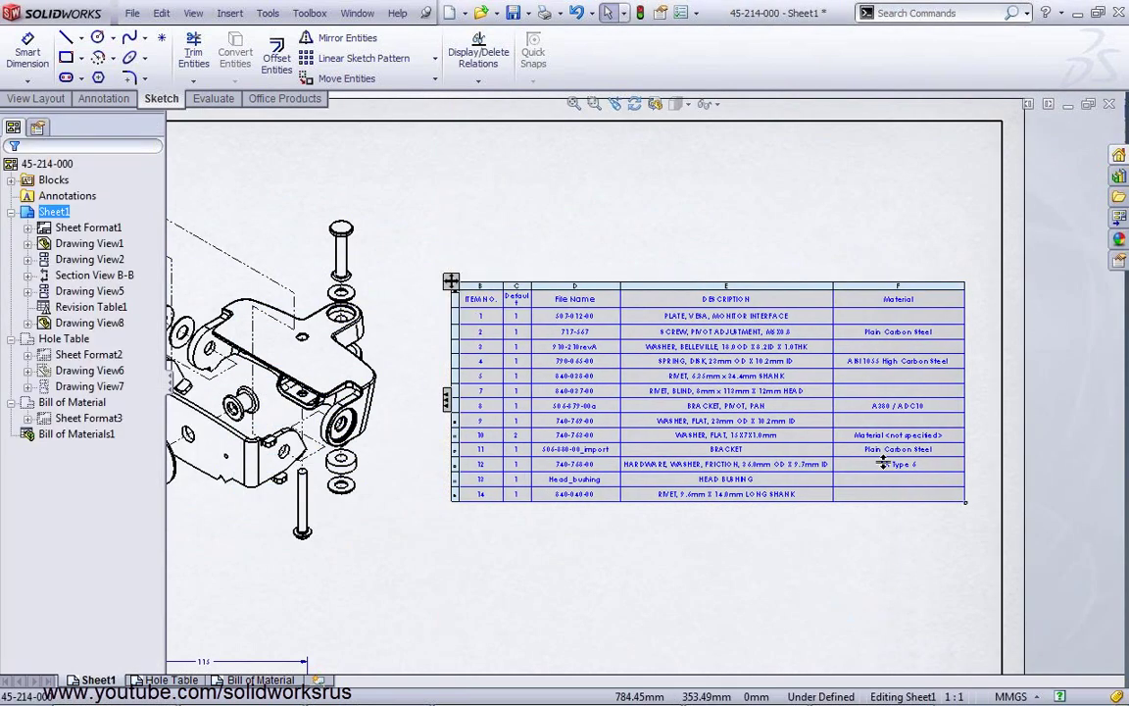
scroll(784, 431, down, 5)
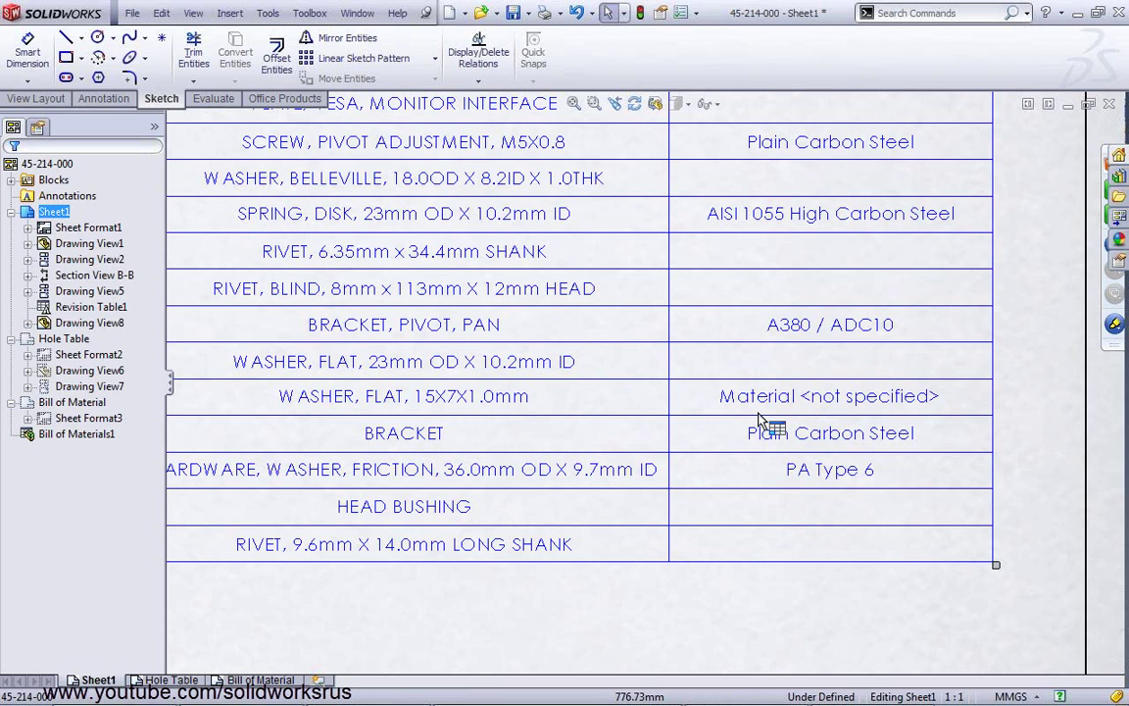
Select the entire Material column (column F) of the BOM via its header
click(812, 353)
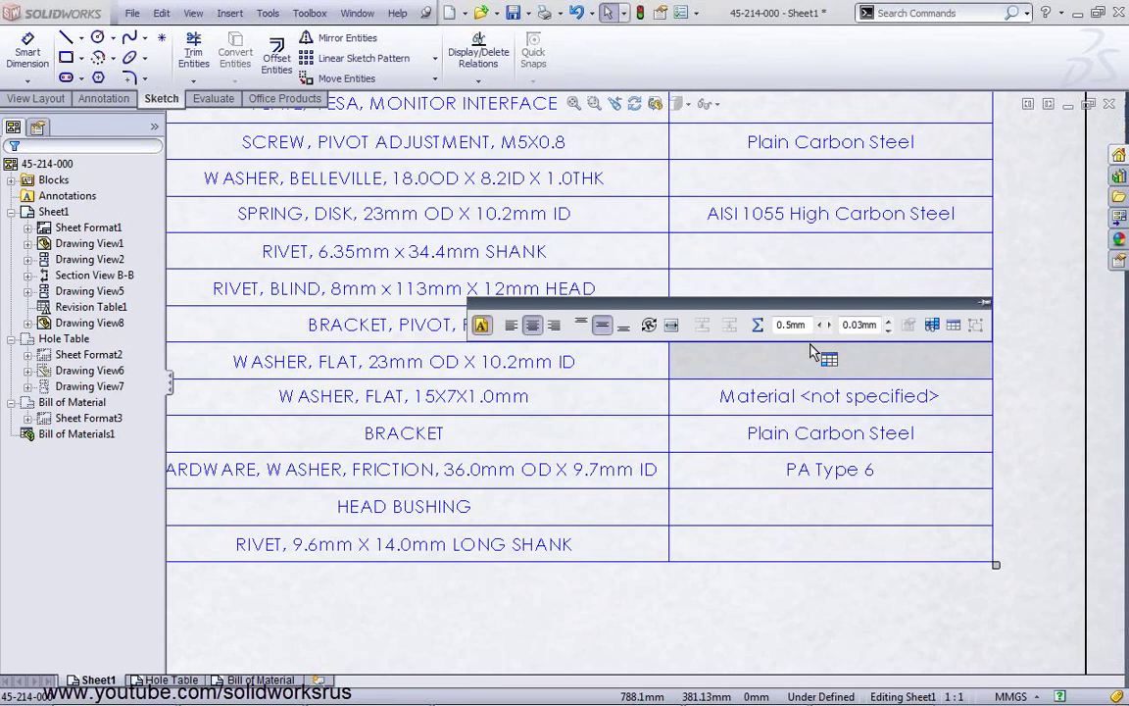
click(789, 225)
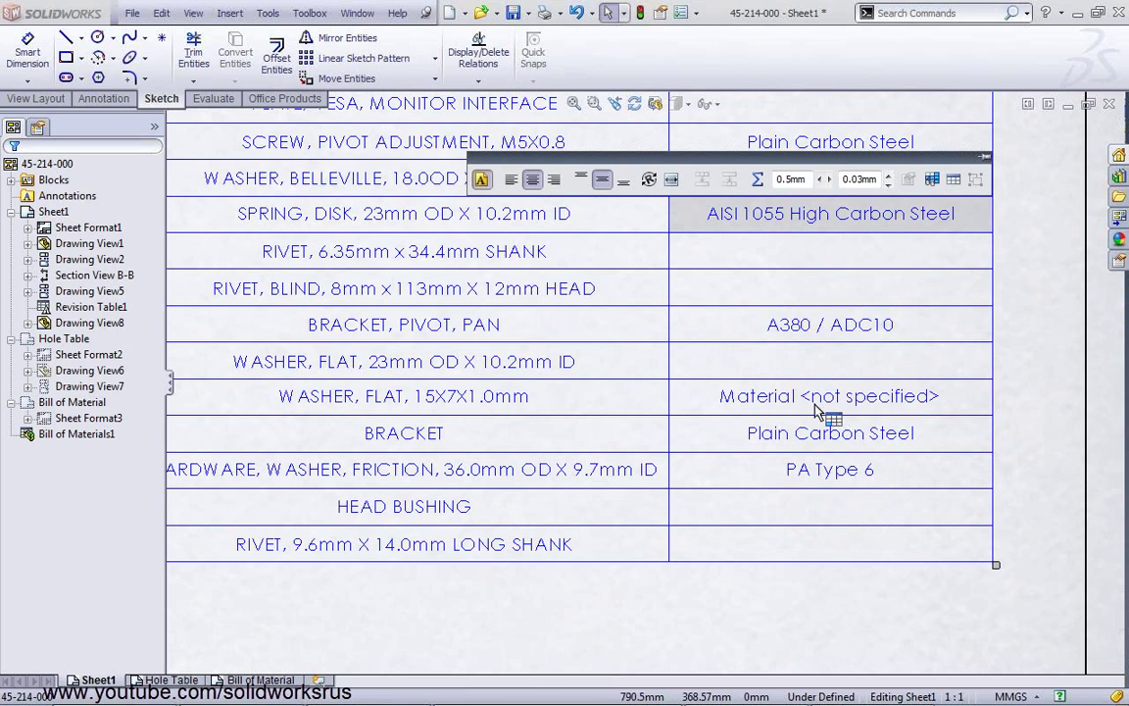
scroll(816, 408, up, 2)
scroll(837, 365, up, 1)
scroll(842, 295, up, 2)
scroll(735, 252, up, 1)
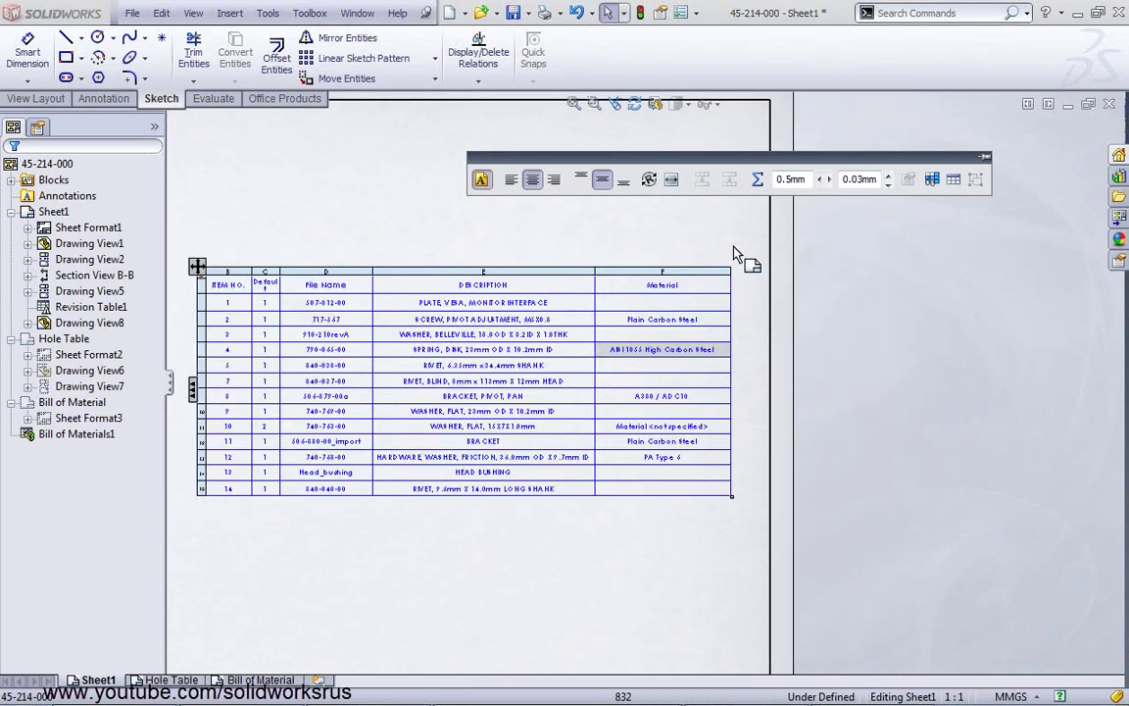
click(663, 272)
scroll(663, 324, down, 1)
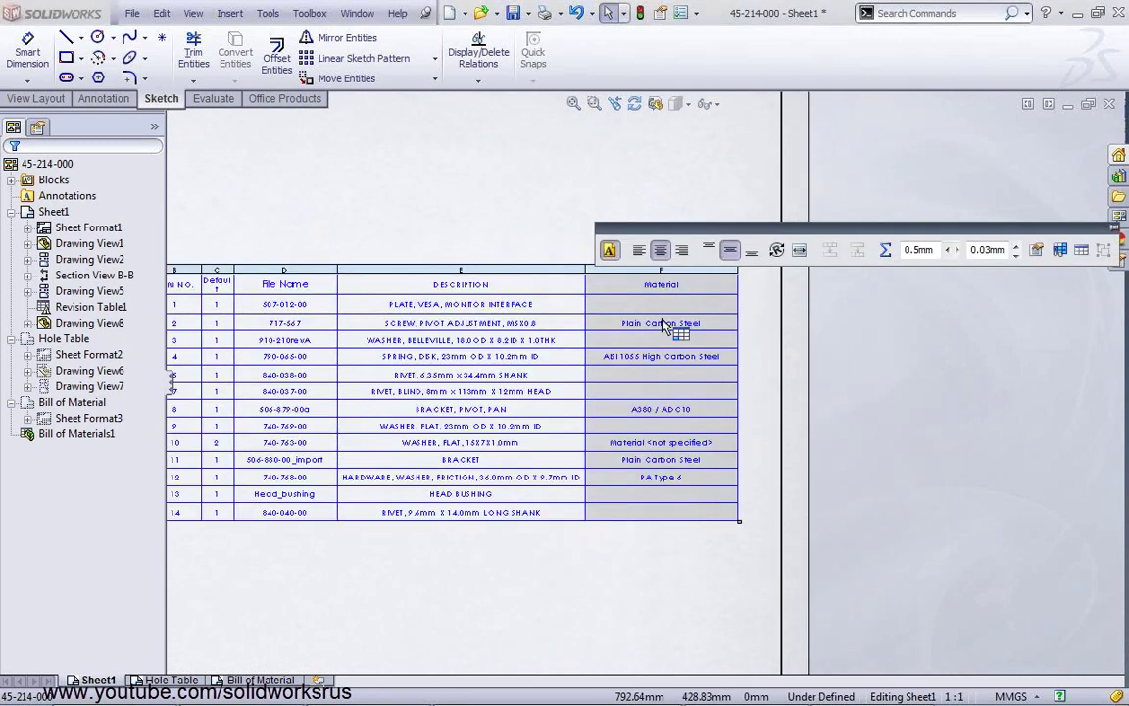
scroll(662, 323, down, 1)
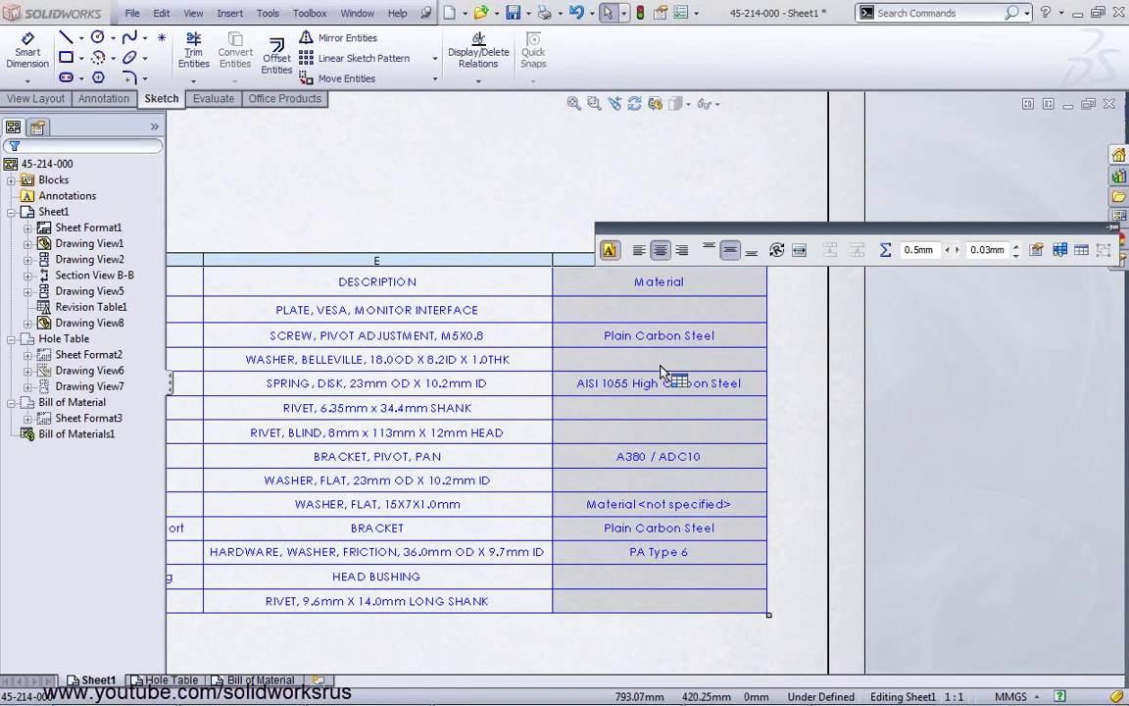
Set the Material column equation to IF(`Material`="Material <not specified>";" ";`Material`)
click(886, 251)
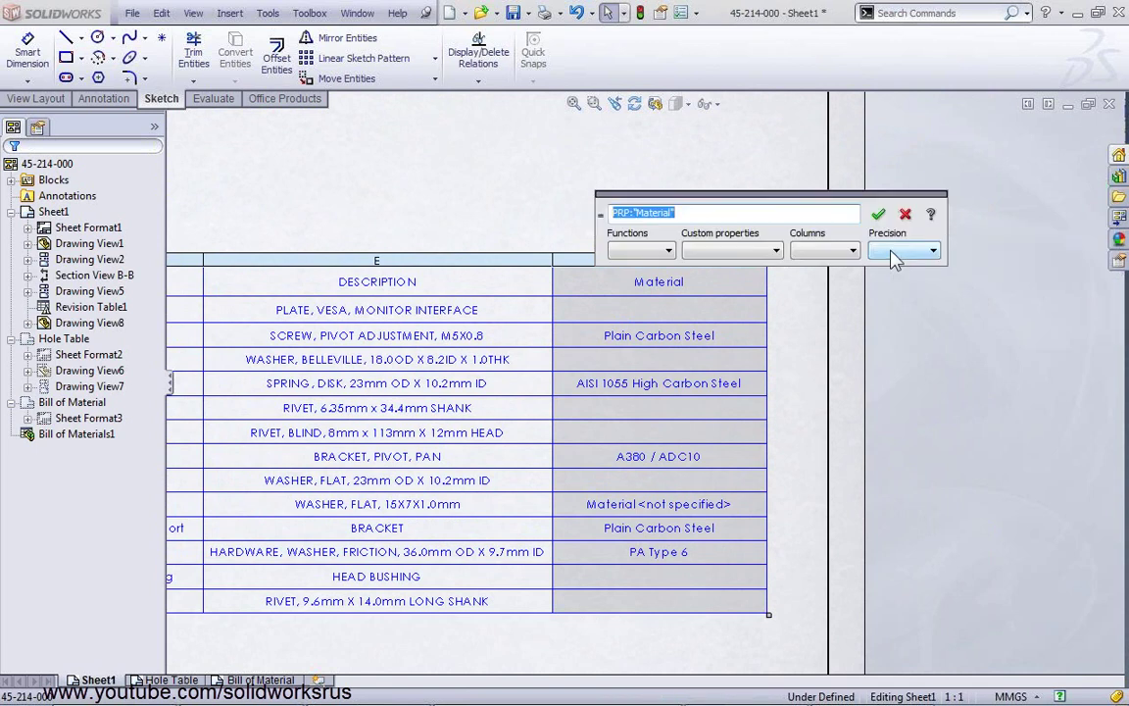
click(667, 250)
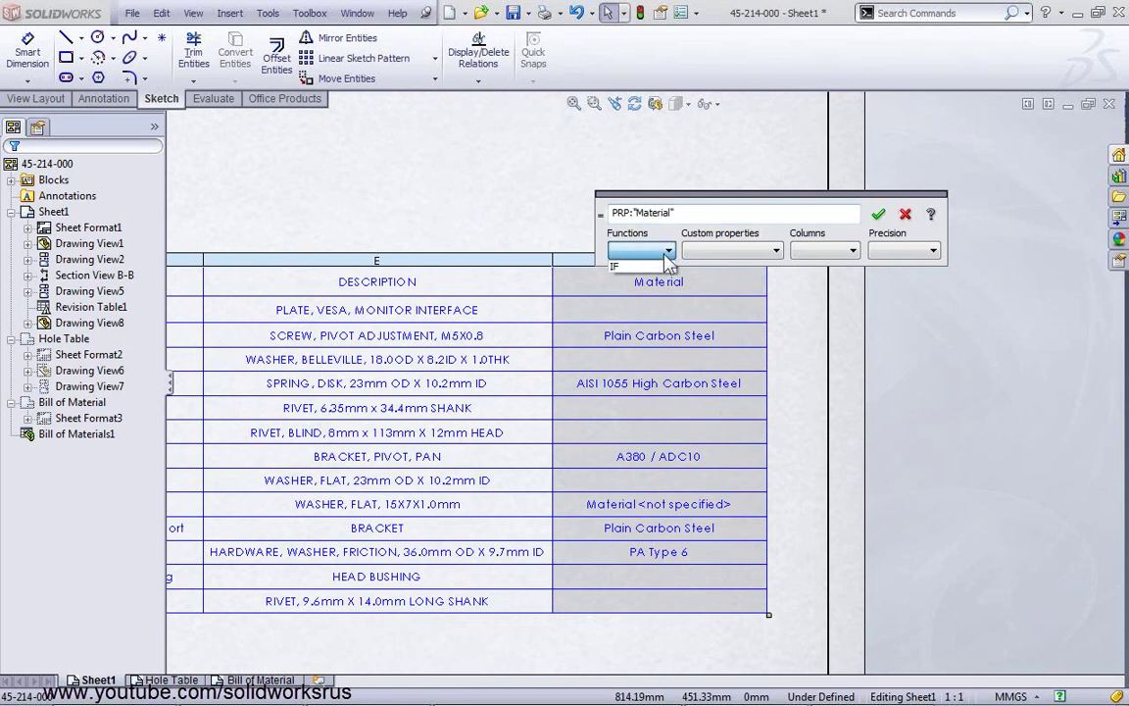
click(635, 265)
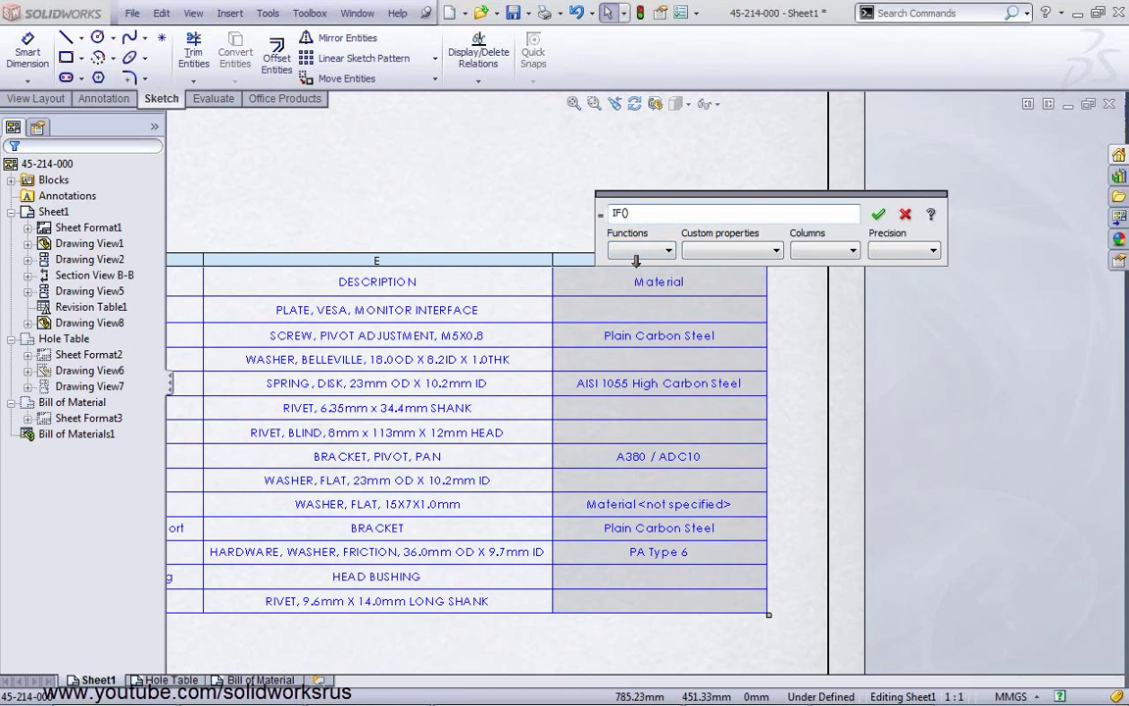
click(714, 253)
click(646, 316)
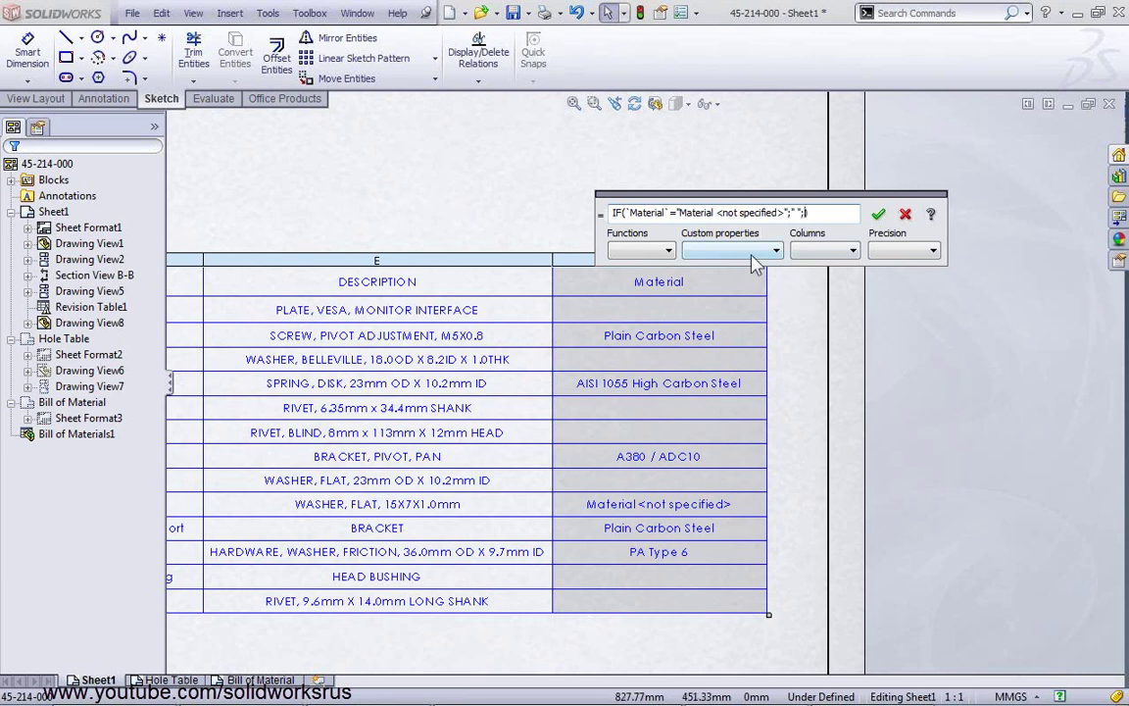
click(691, 250)
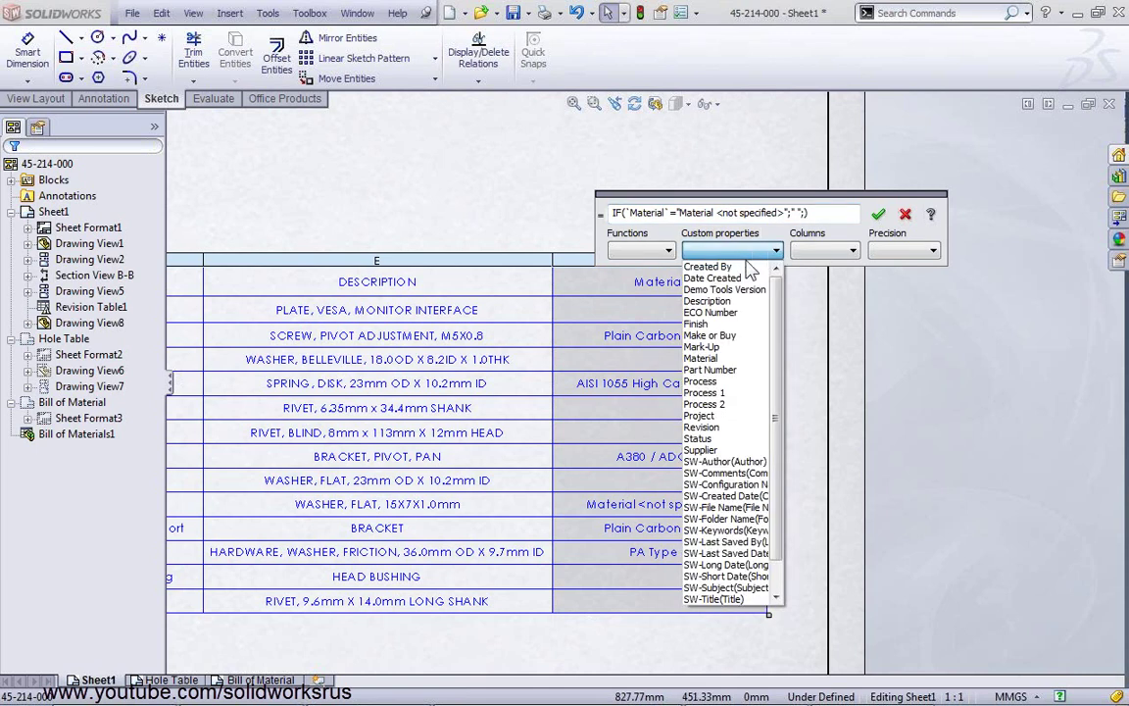
click(715, 358)
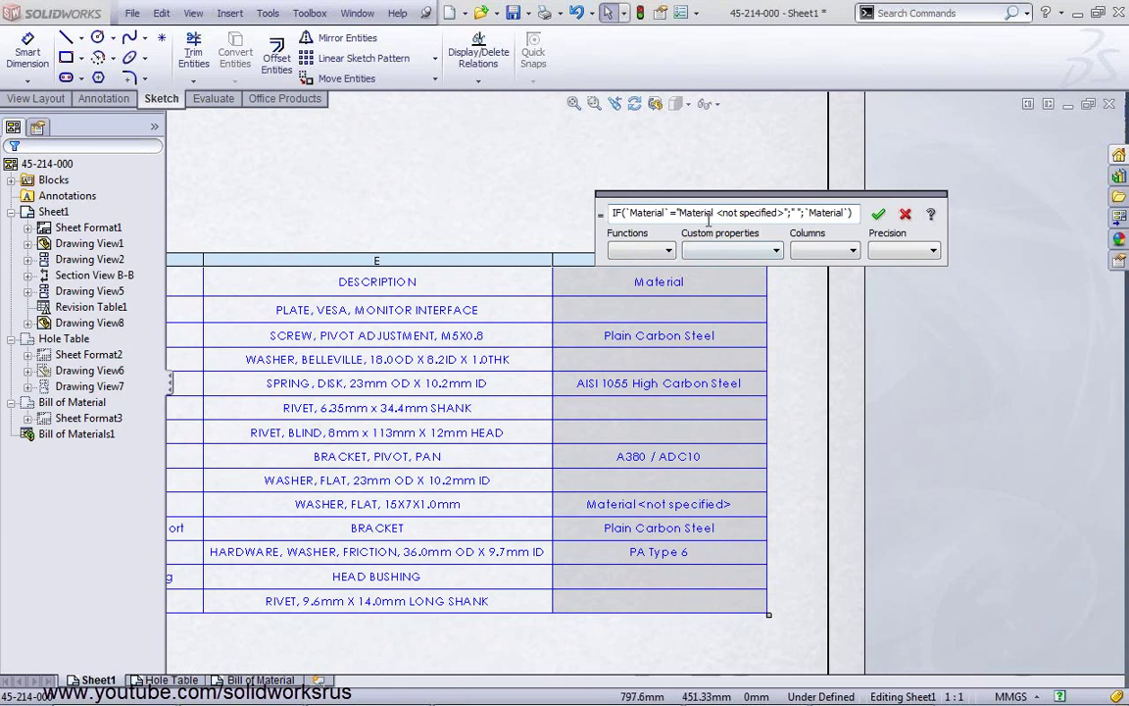
text())
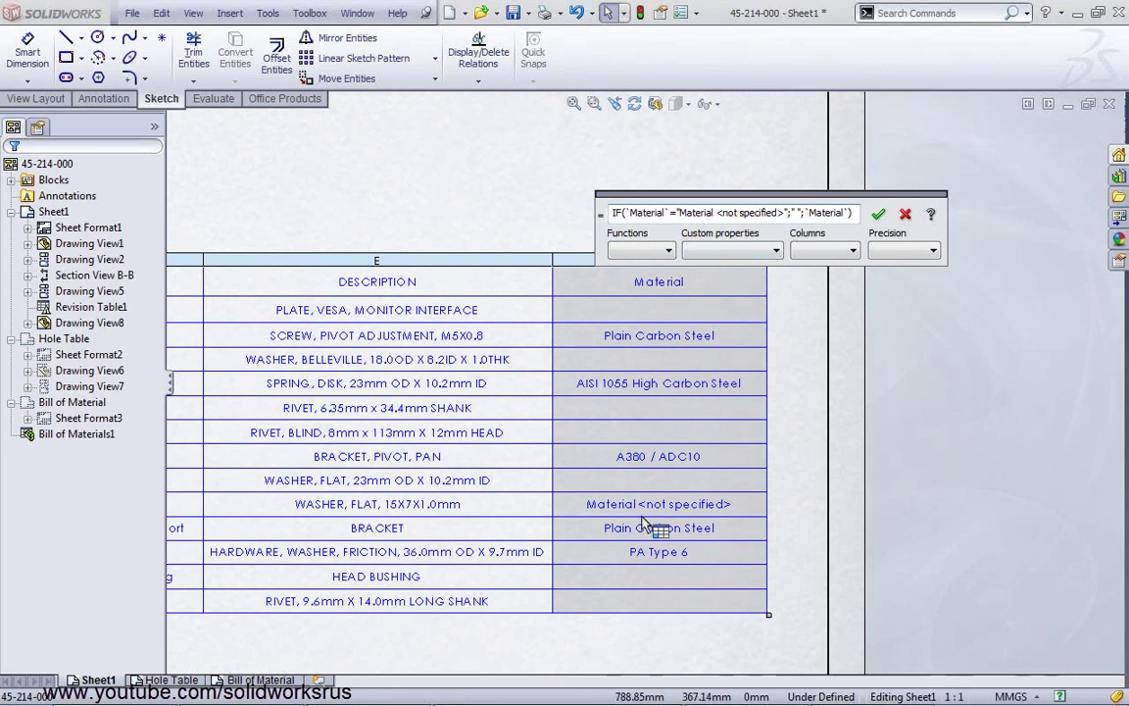
click(879, 214)
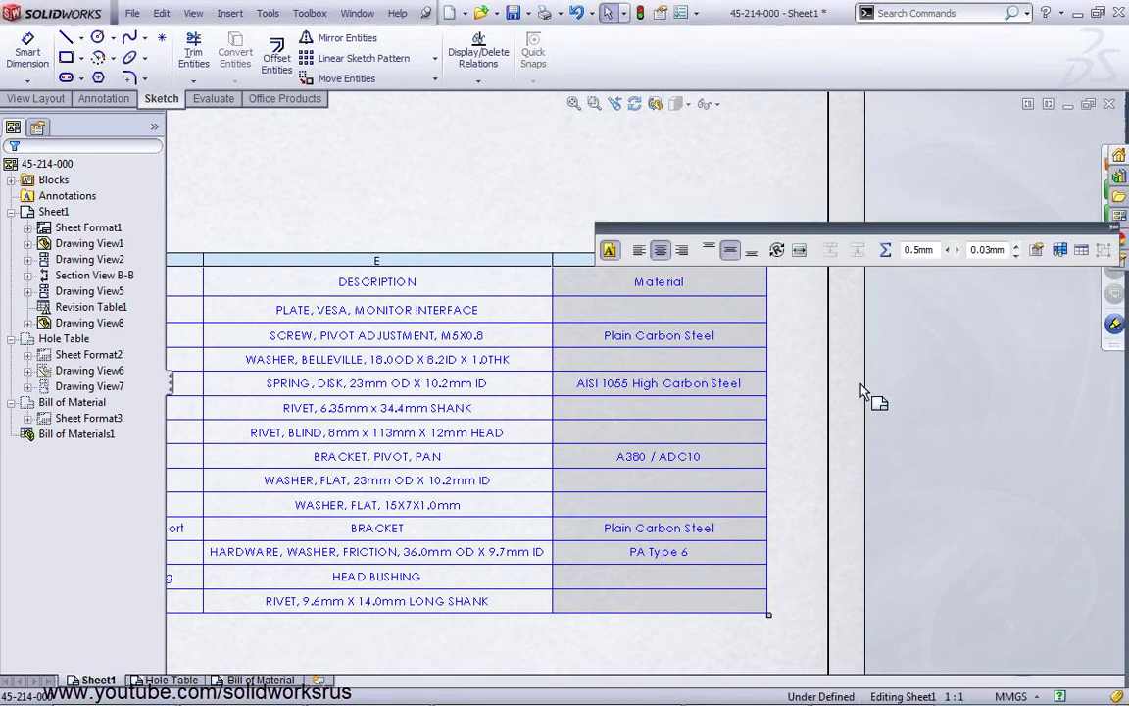
Narrow the Material column to fit its text, deselect the BOM, and zoom to the exploded view
click(863, 392)
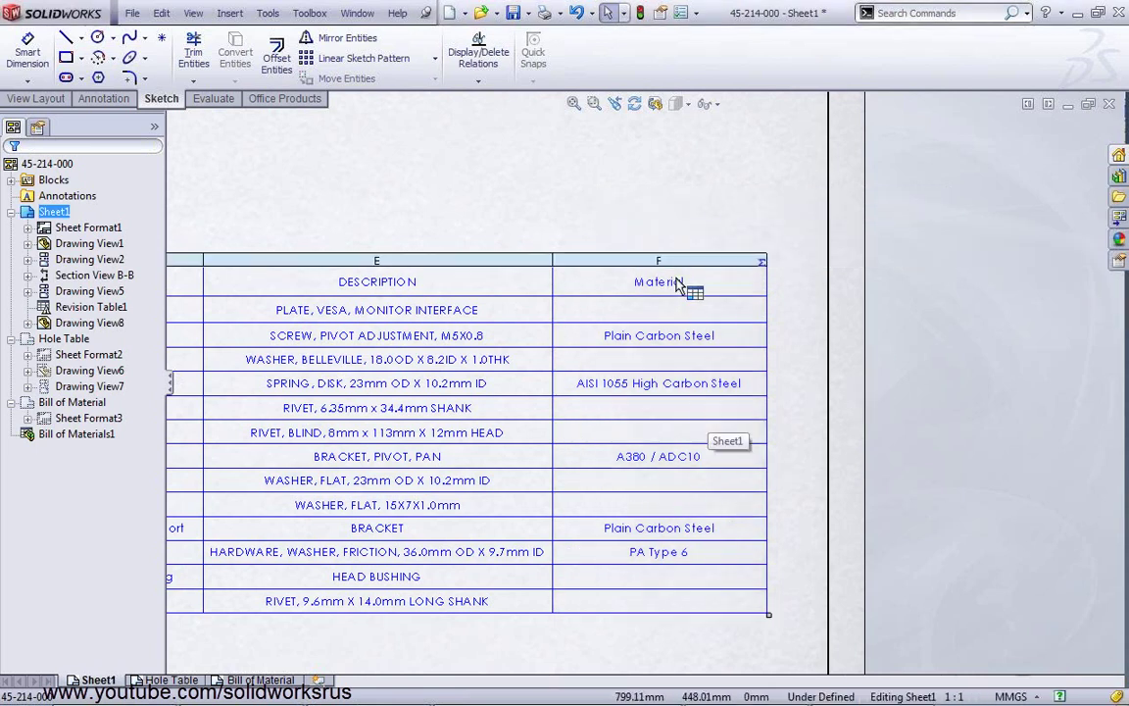
drag(768, 386, 740, 385)
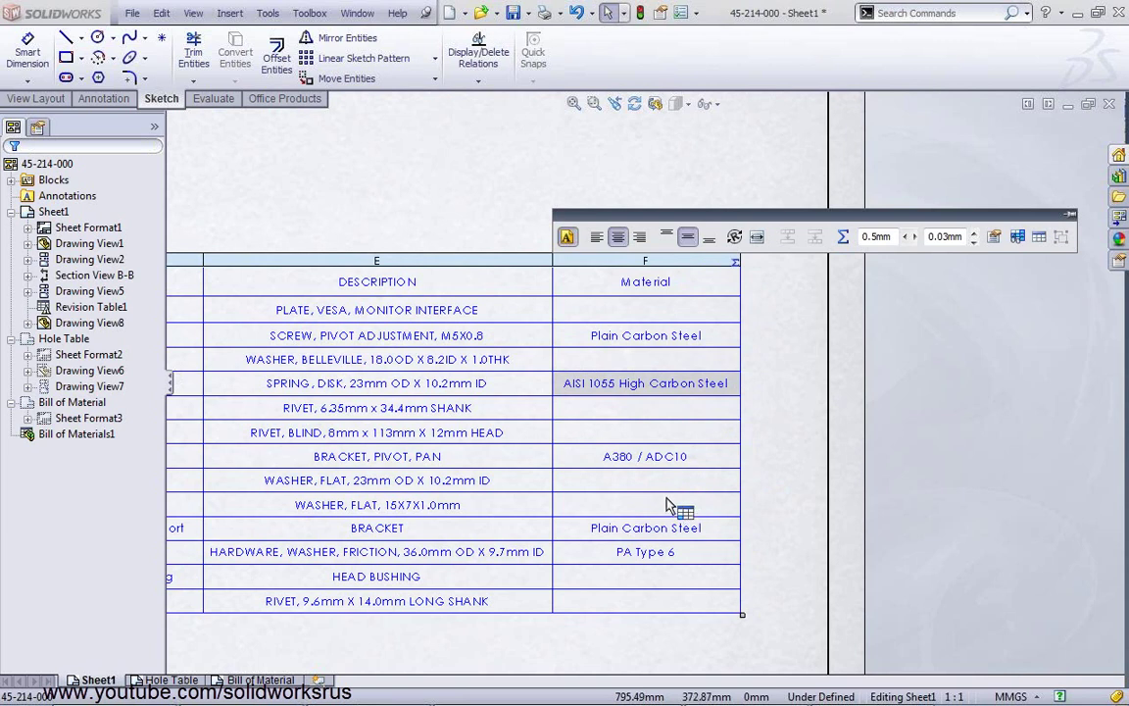
click(467, 207)
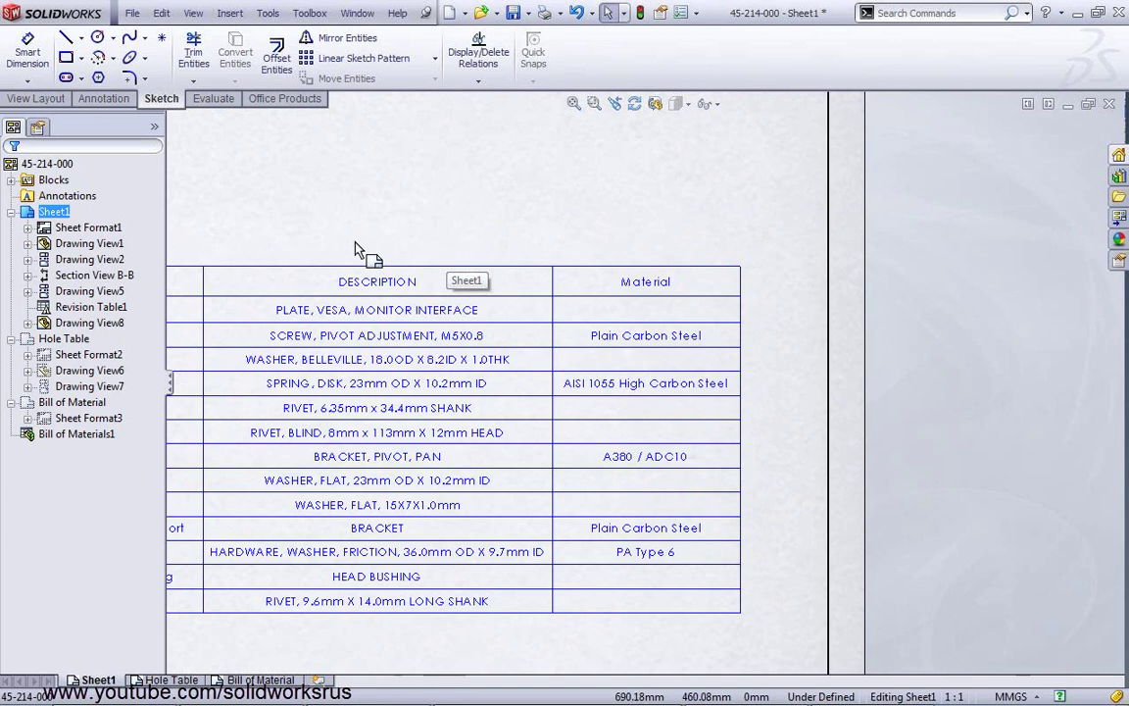
scroll(362, 252, up, 2)
scroll(382, 323, up, 2)
scroll(390, 359, up, 1)
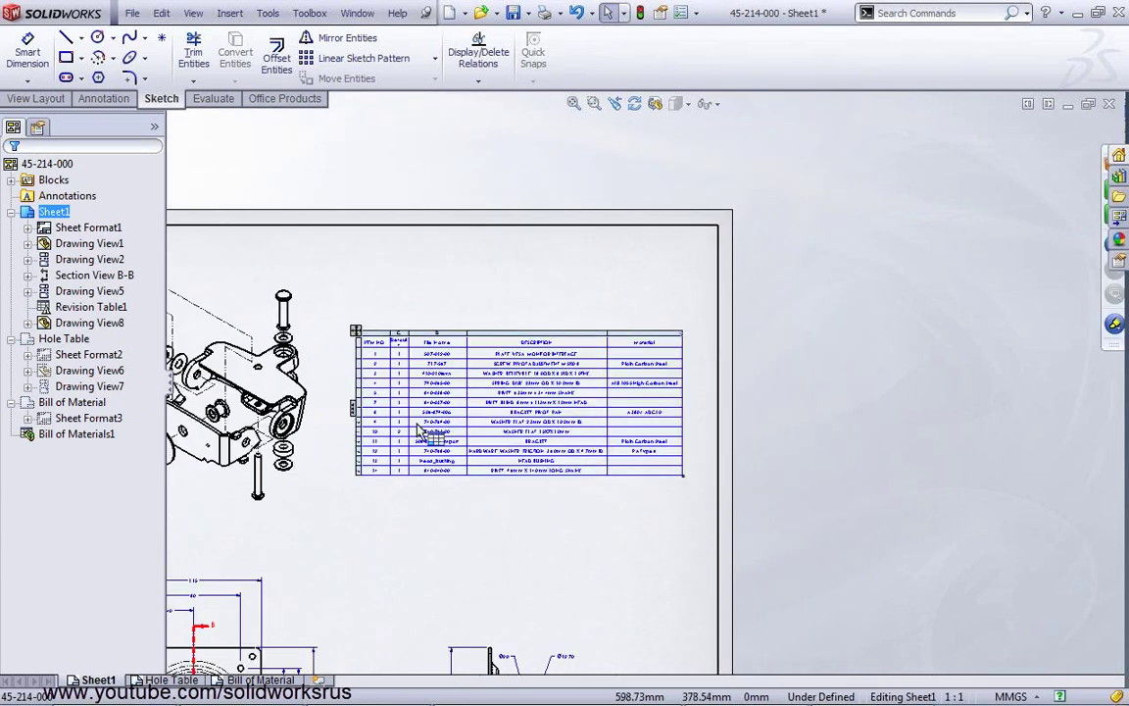
scroll(397, 387, down, 2)
scroll(306, 343, up, 2)
scroll(363, 392, down, 1)
scroll(374, 404, down, 1)
Add AutoBalloons with item numbers to every part in exploded Drawing View8
click(322, 388)
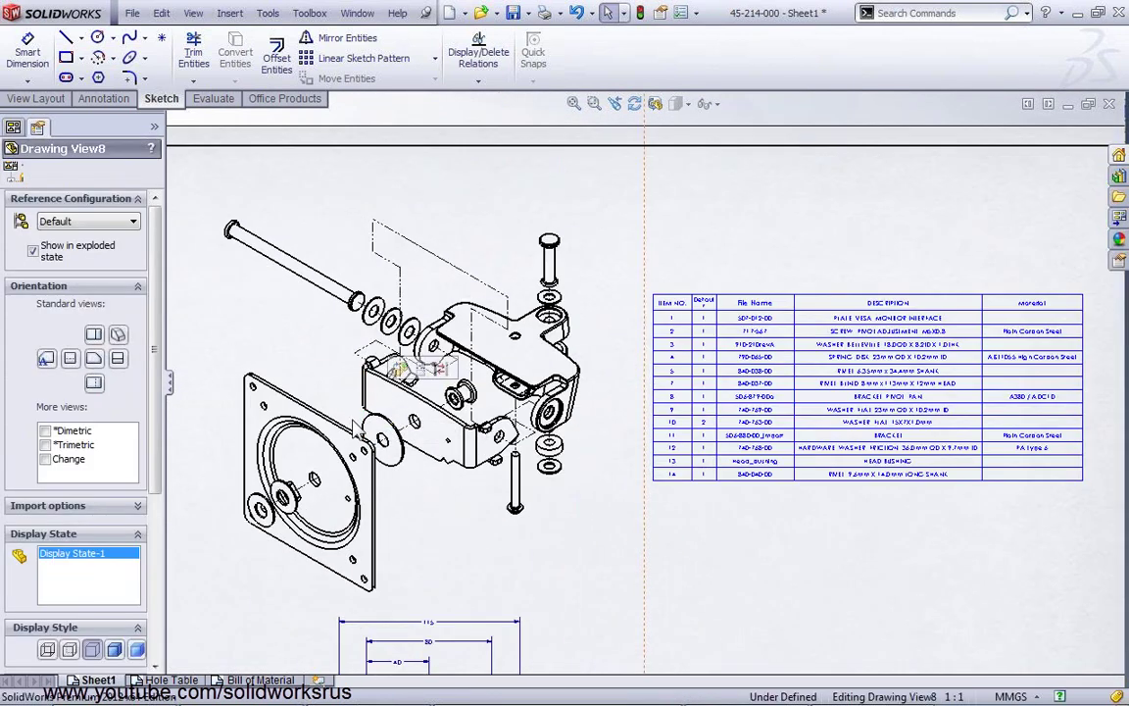
scroll(323, 312, up, 1)
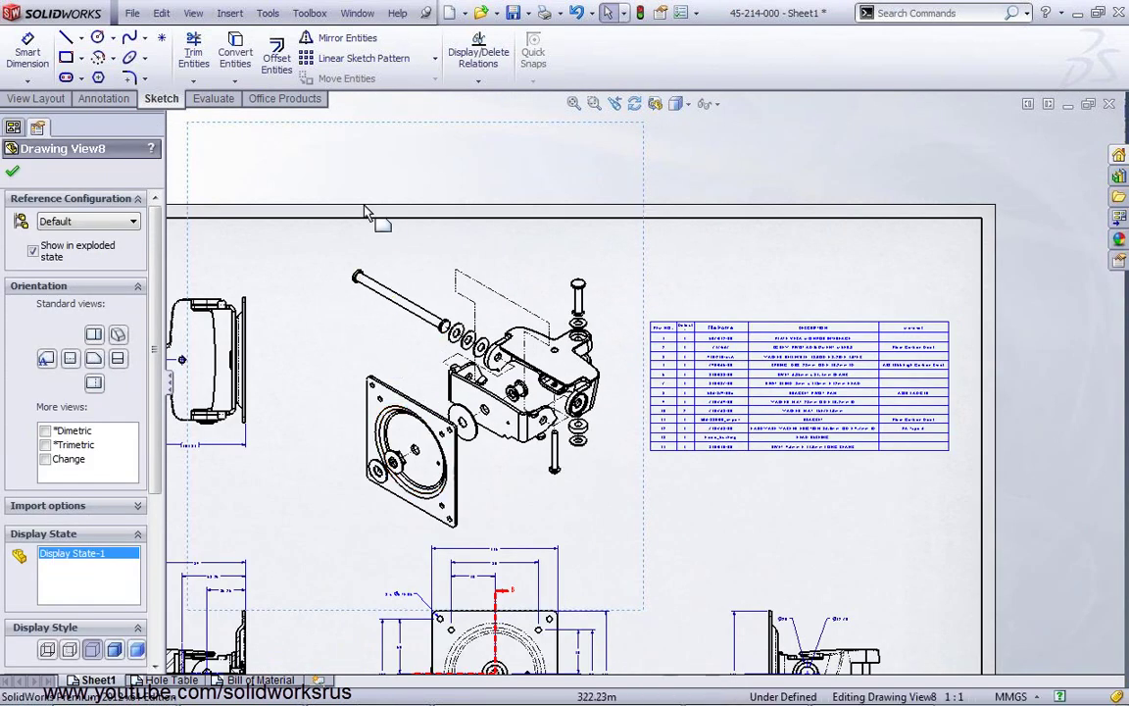
click(105, 99)
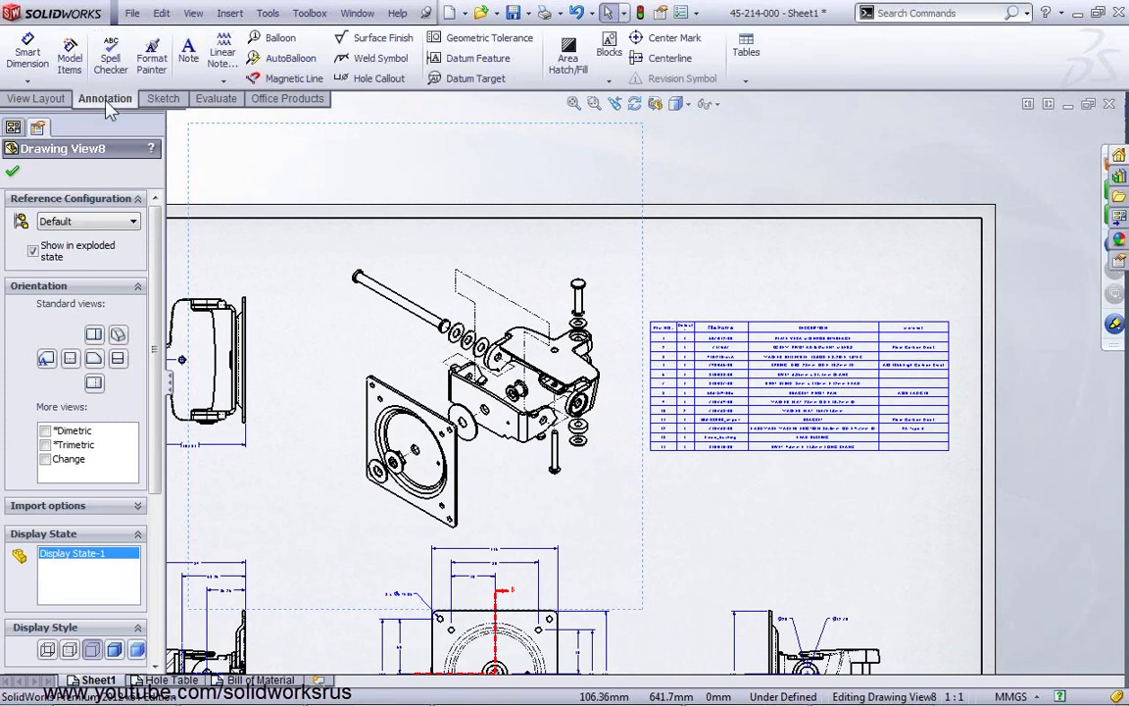
click(282, 58)
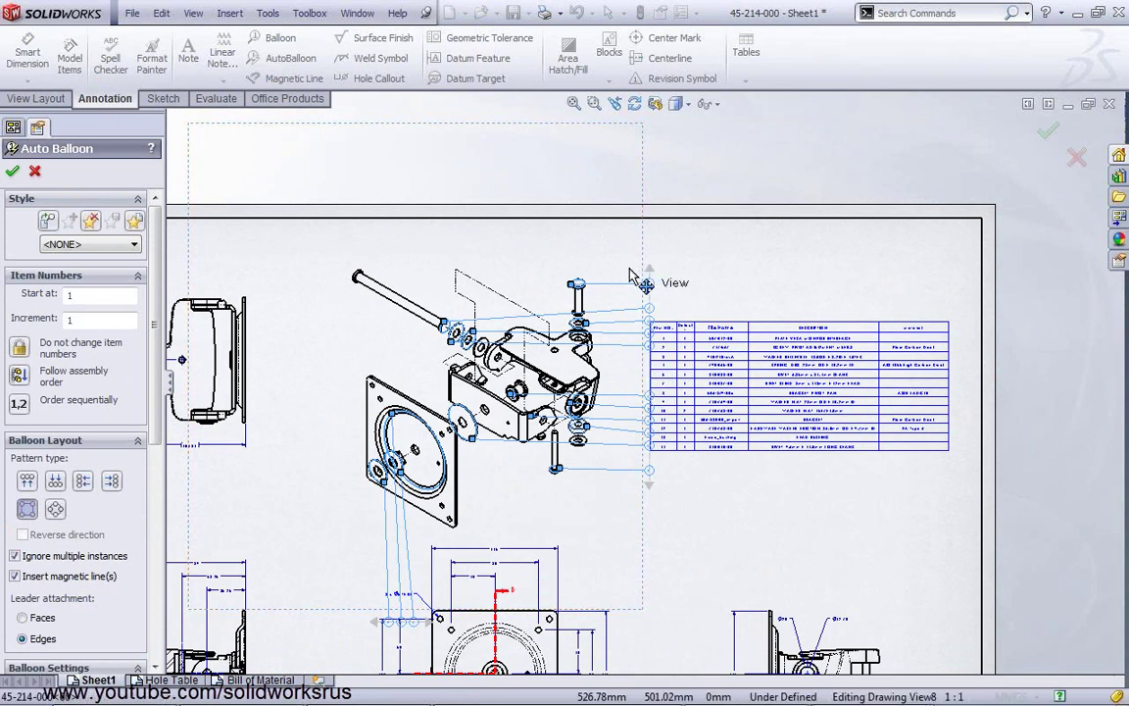
scroll(533, 529, down, 3)
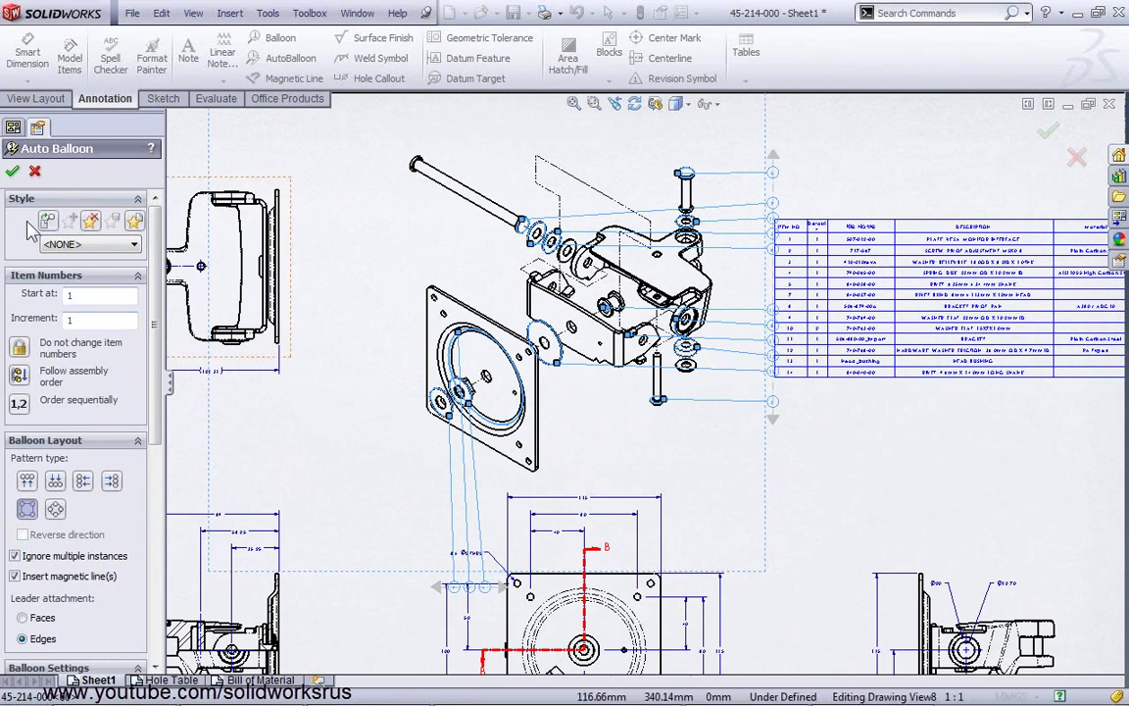
click(12, 173)
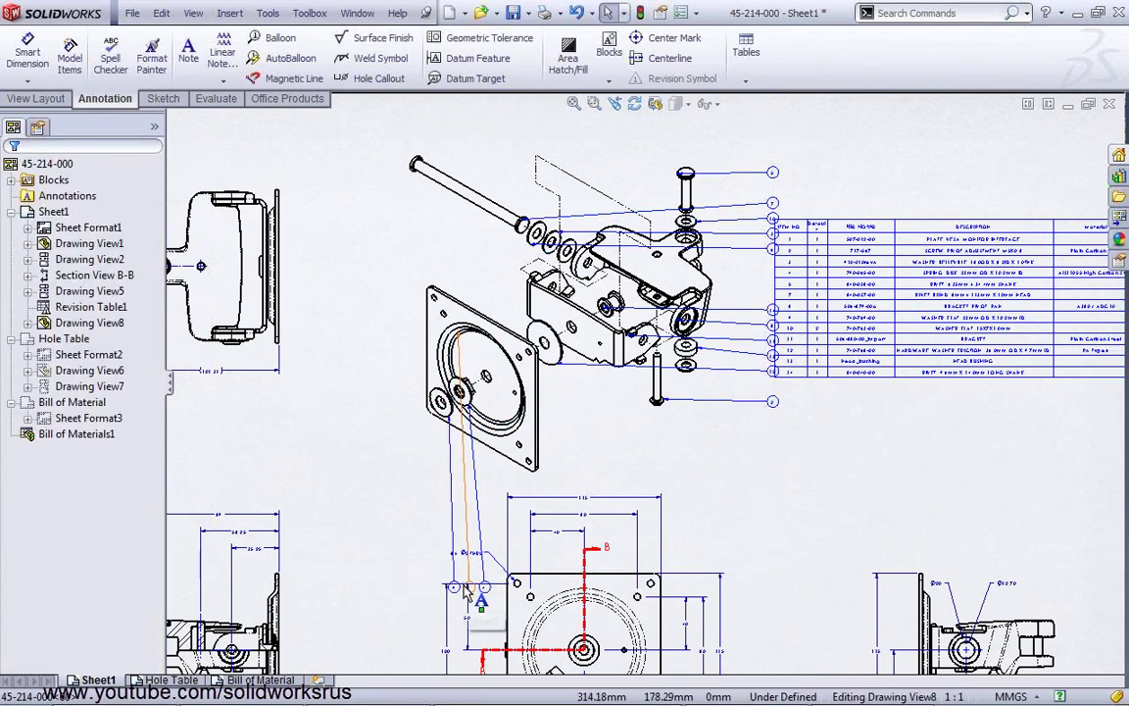
Line the lower-left balloons on a diagonal magnetic line and space the right-hand column evenly
click(458, 335)
drag(468, 586, 410, 513)
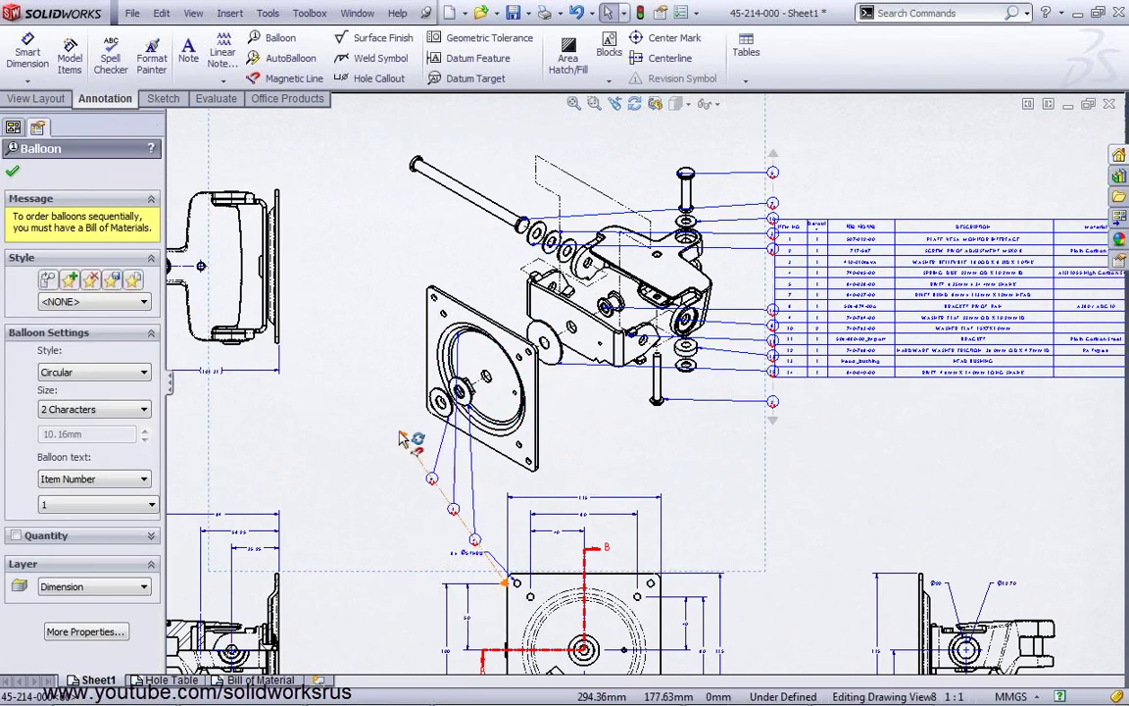
drag(497, 635, 512, 490)
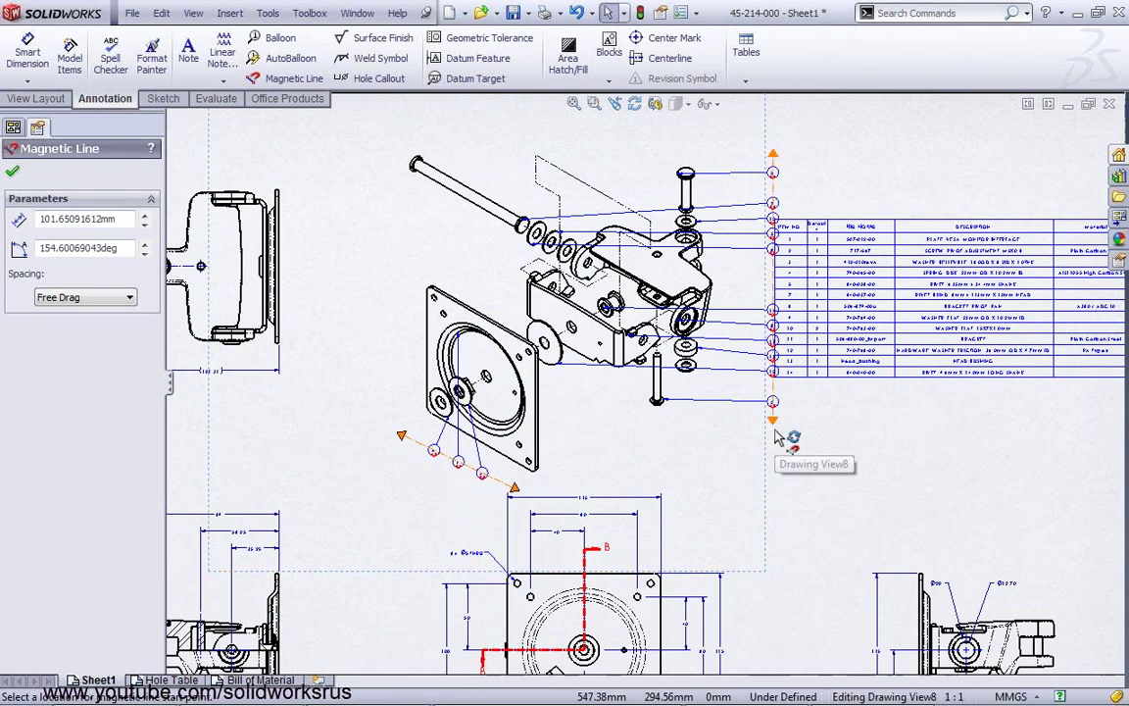
drag(766, 431, 725, 446)
drag(711, 145, 739, 143)
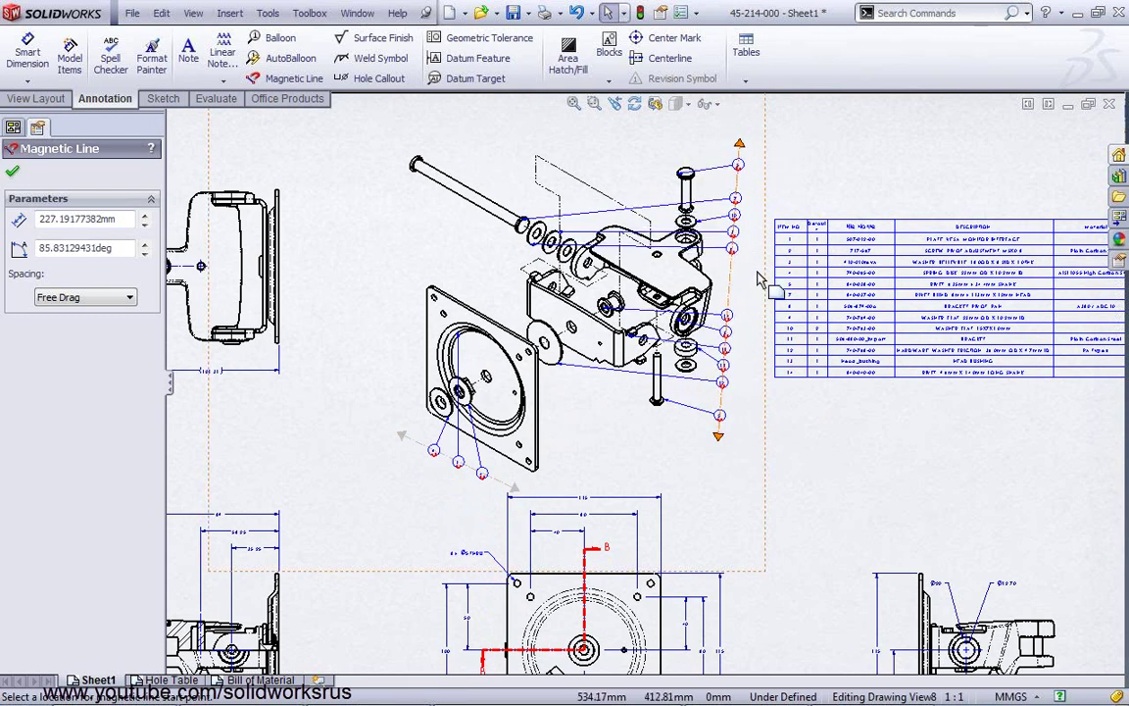
click(128, 297)
click(86, 309)
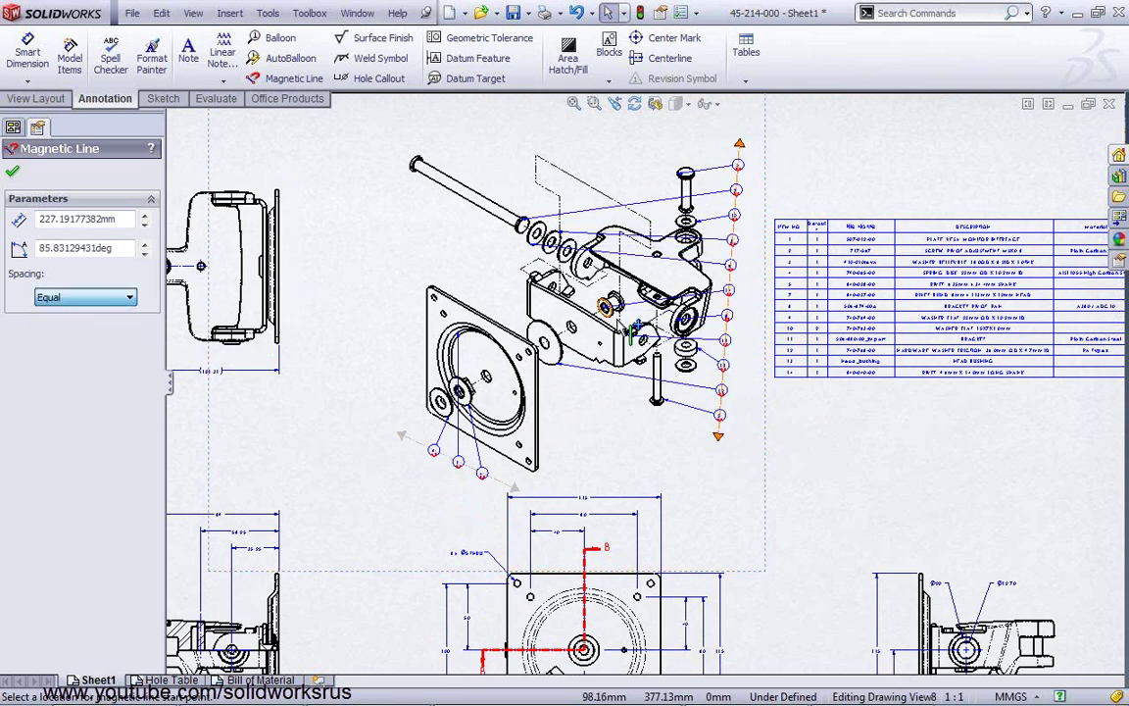
Evenly space the lower-left balloons and make the right-hand balloon line vertical at 90°
drag(718, 437, 740, 446)
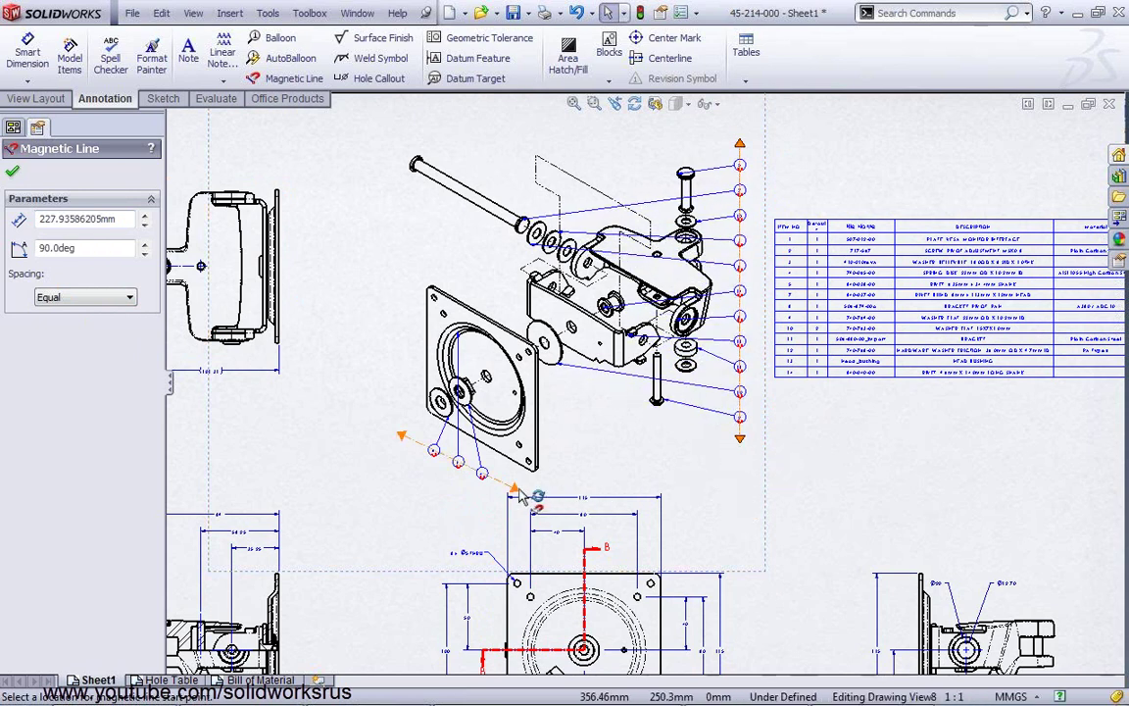
drag(514, 487, 501, 495)
click(86, 297)
click(78, 311)
click(87, 297)
click(79, 310)
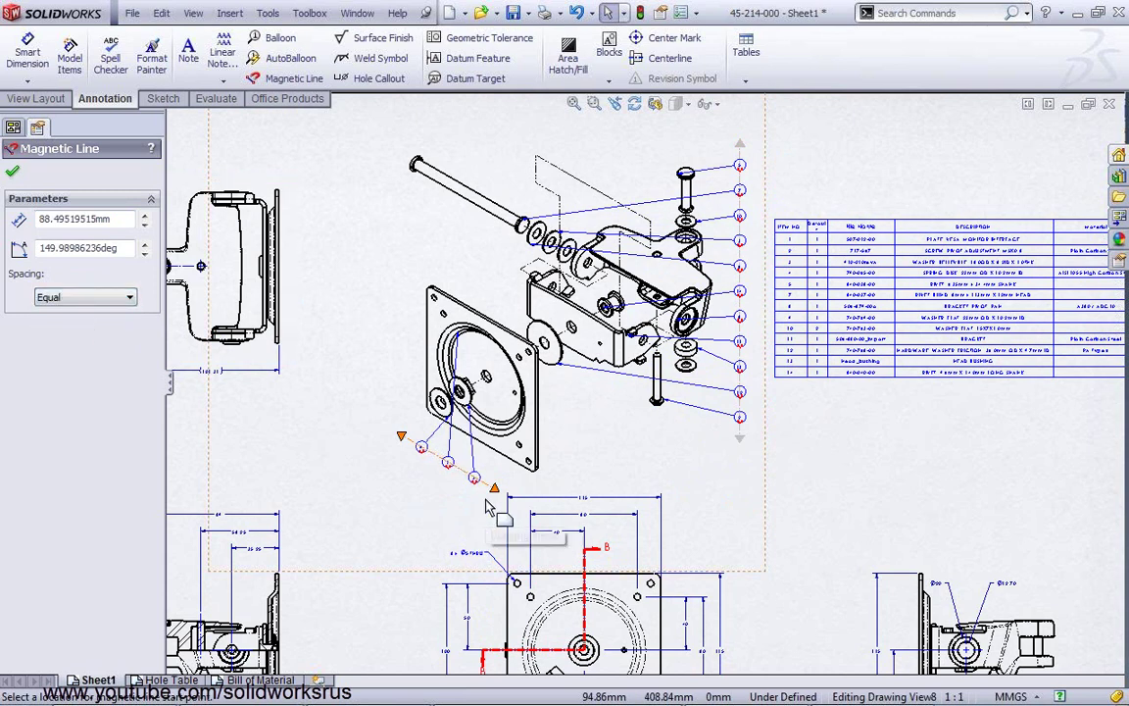
drag(495, 490, 508, 496)
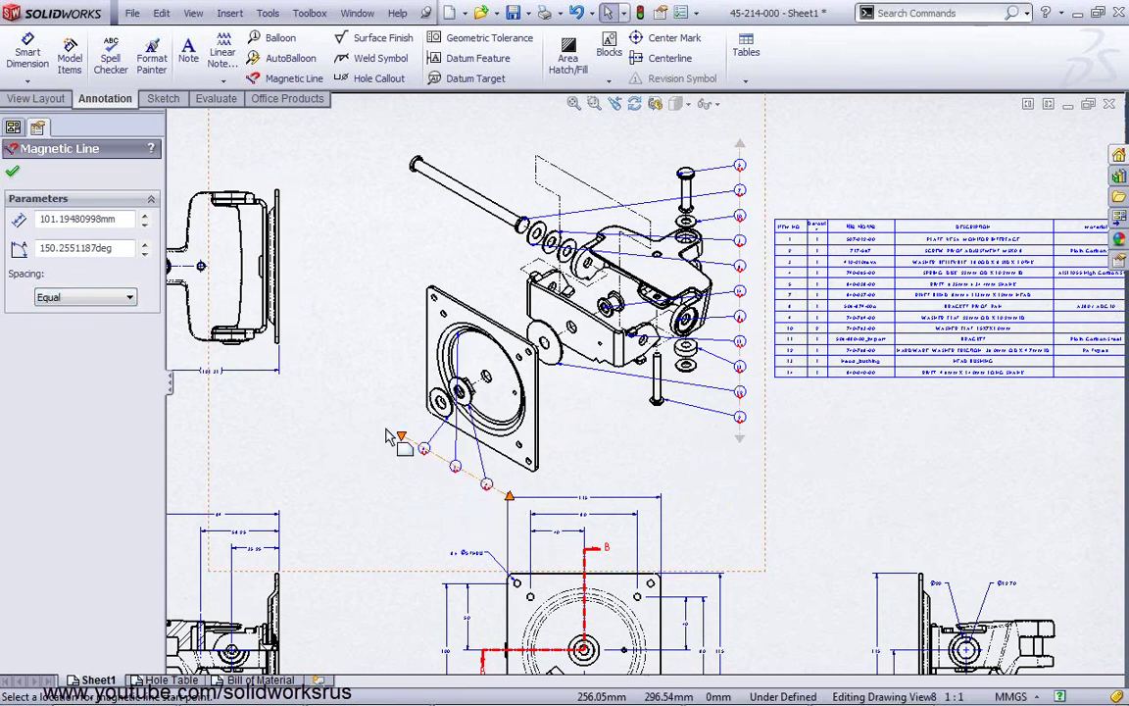
drag(401, 440, 413, 433)
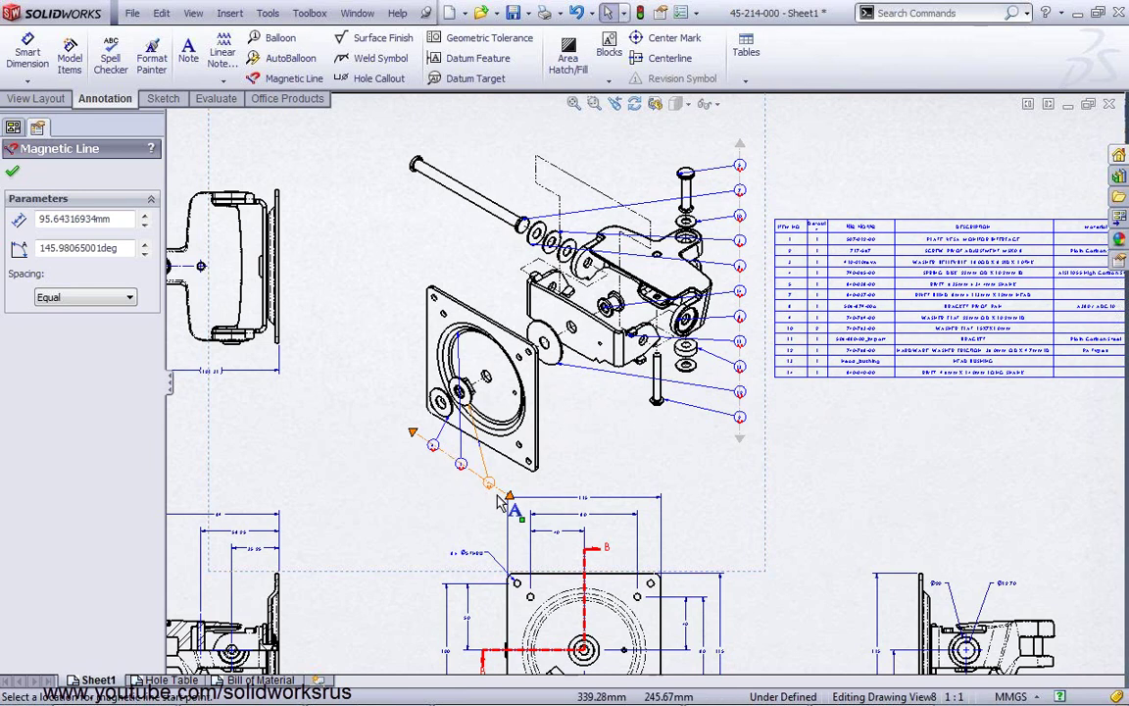
drag(509, 497, 525, 492)
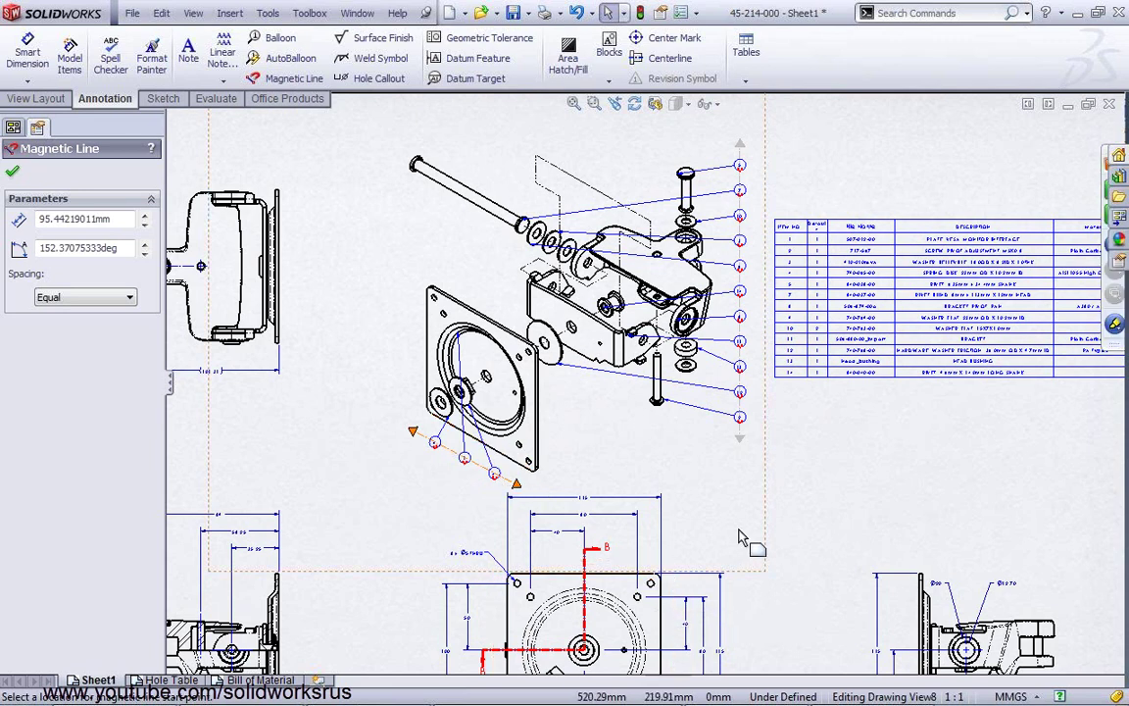
drag(741, 145, 743, 152)
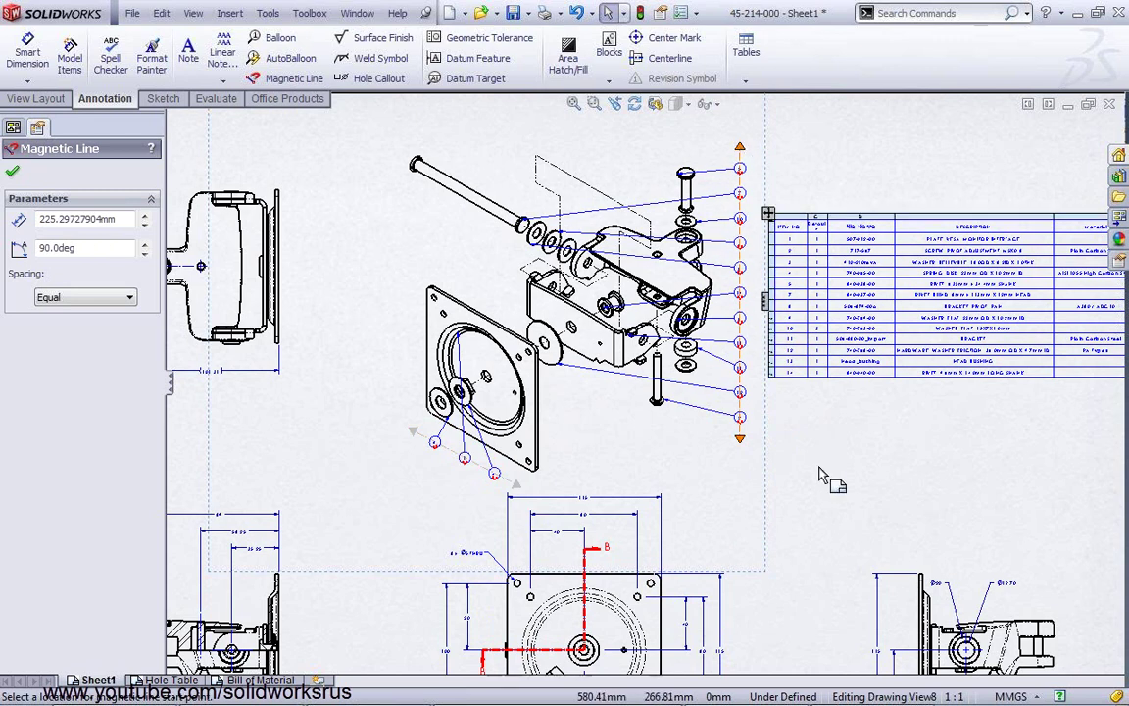
key(Escape)
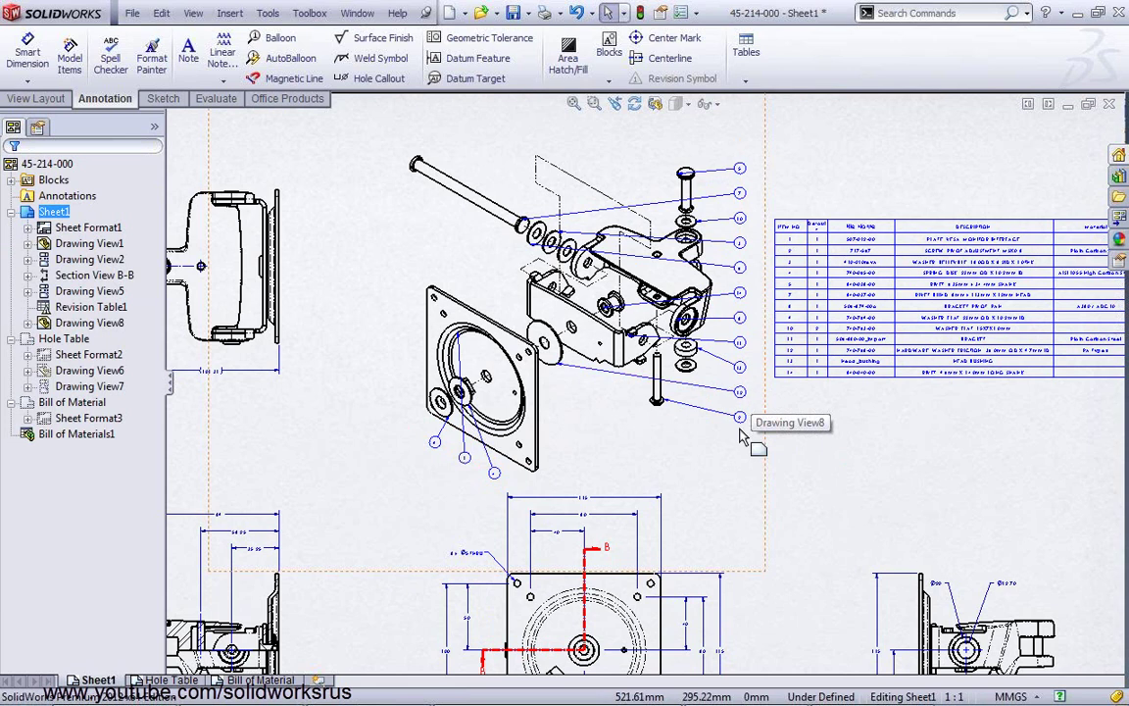
Zoom around the sheet and select the bill of materials table
scroll(745, 284, down, 2)
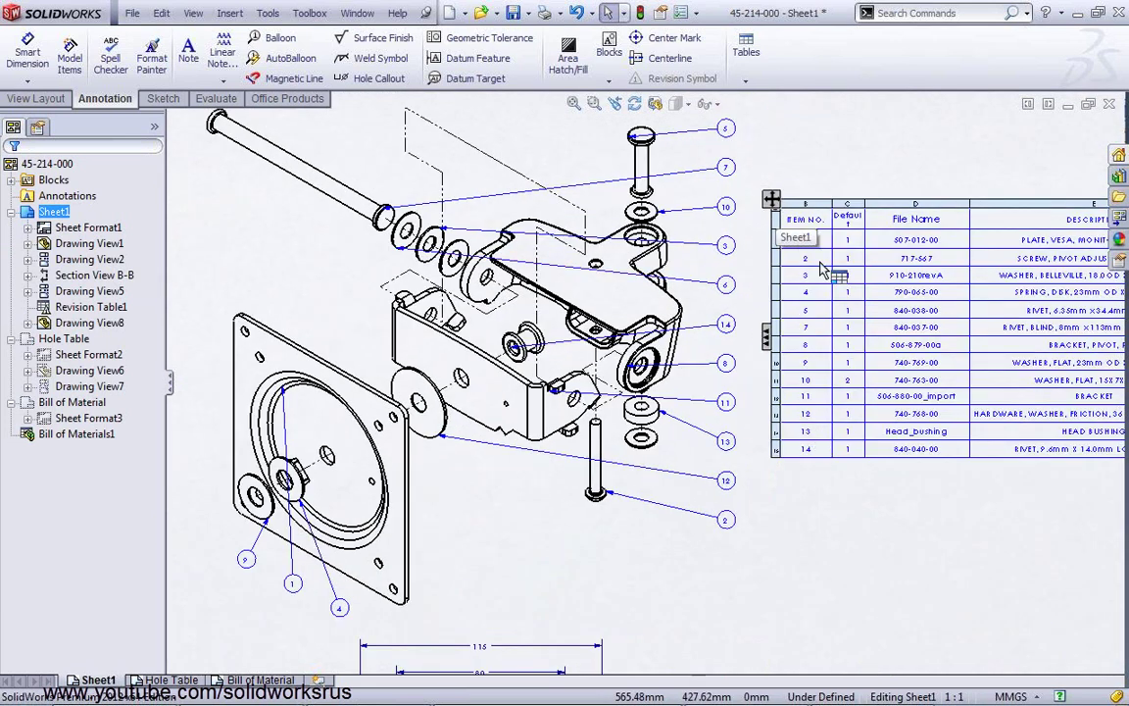
scroll(759, 217, up, 3)
scroll(701, 299, down, 1)
scroll(683, 314, down, 2)
click(648, 323)
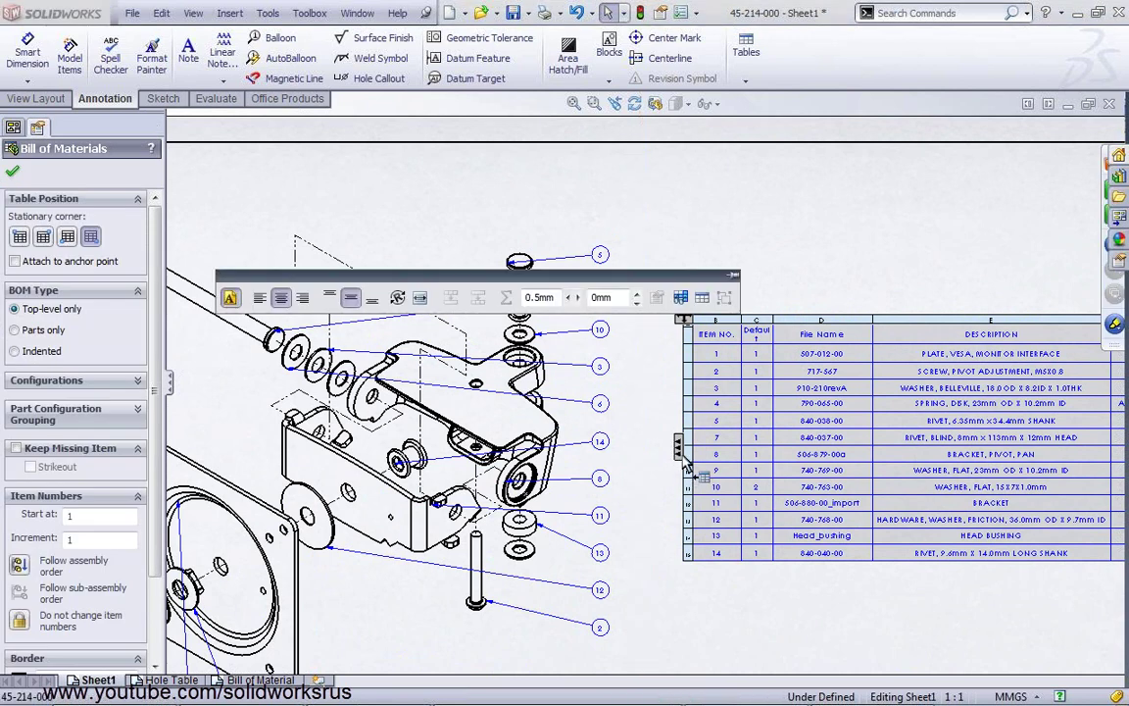
scroll(714, 390, down, 5)
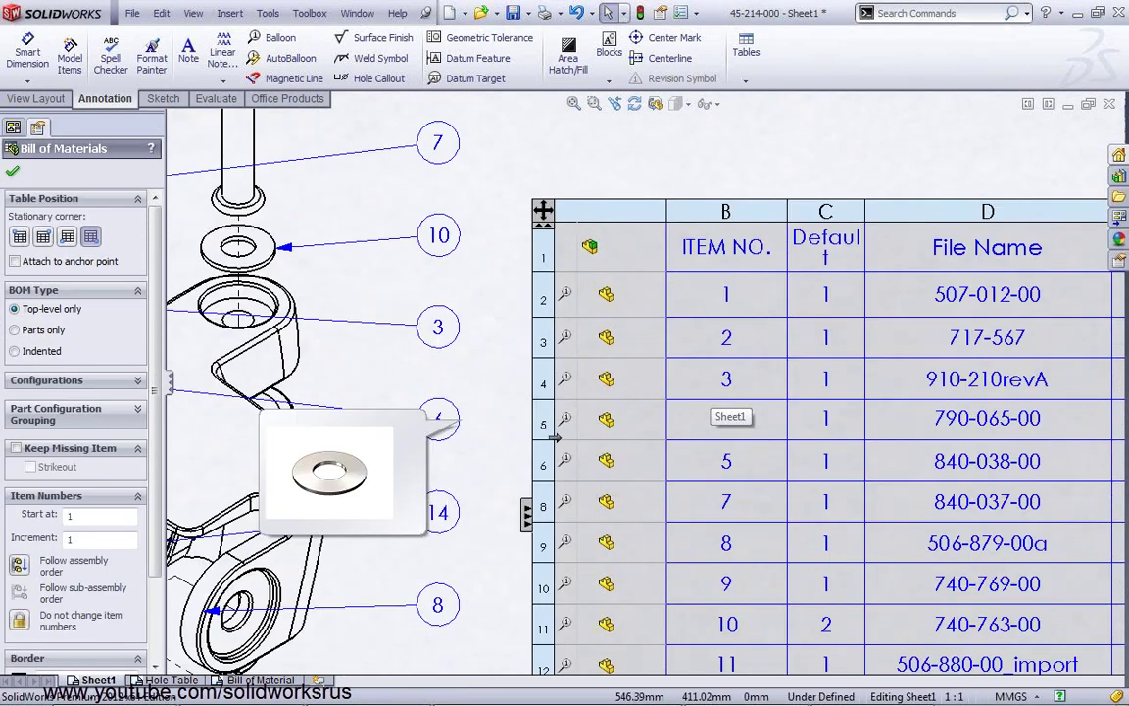
Delete balloon 5 on the top pin of the exploded view
click(487, 390)
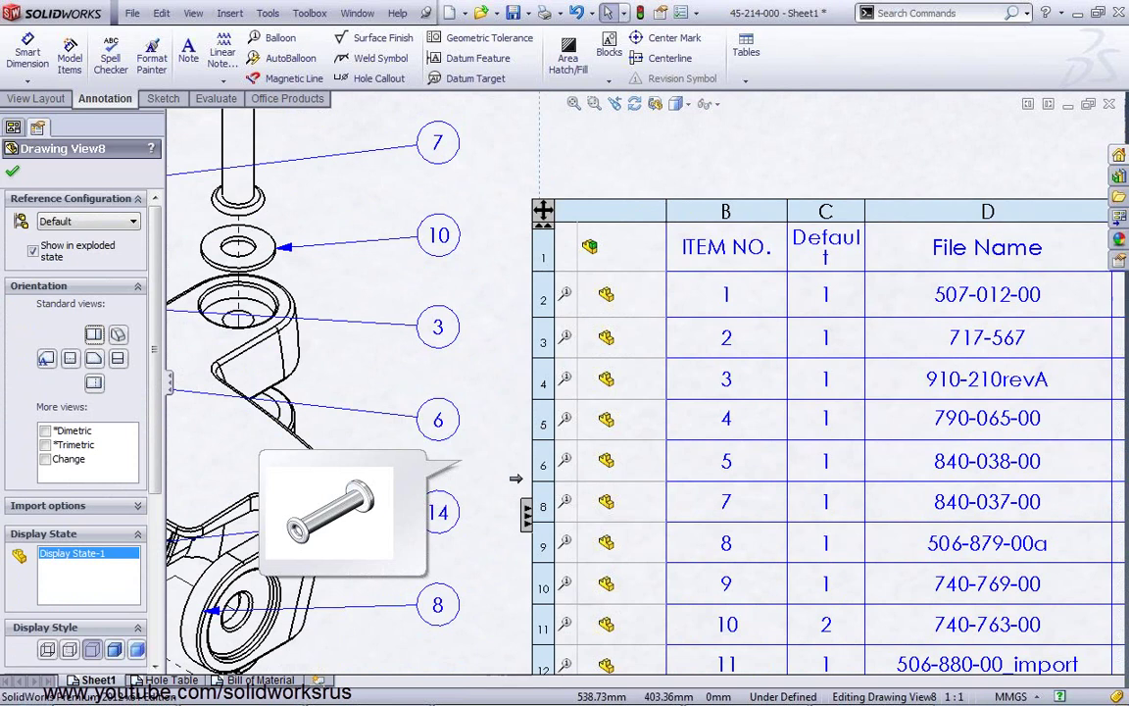
scroll(608, 456, down, 2)
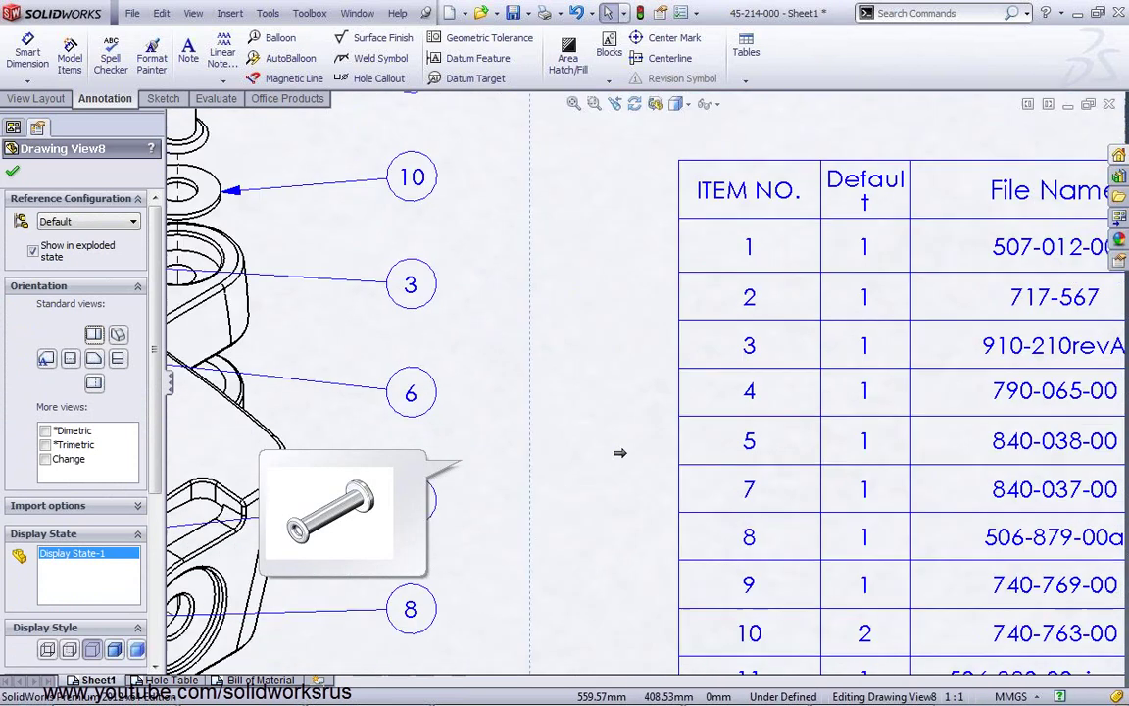
scroll(549, 454, up, 3)
scroll(631, 617, up, 1)
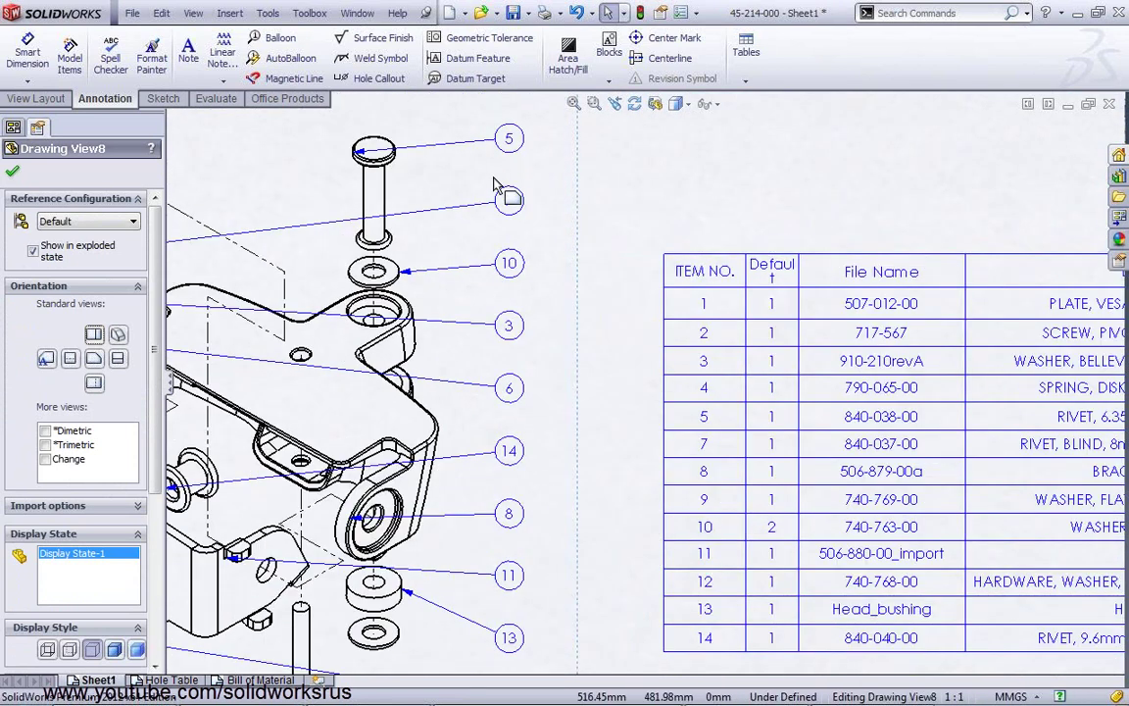
click(459, 142)
key(Delete)
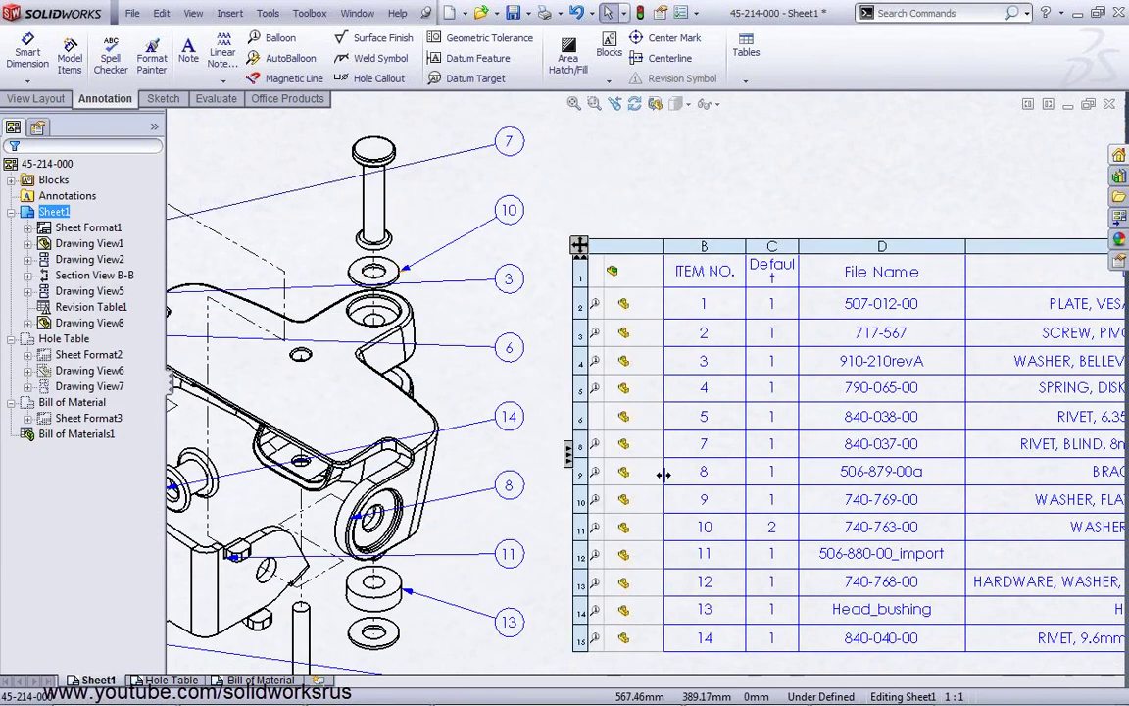
scroll(684, 446, down, 2)
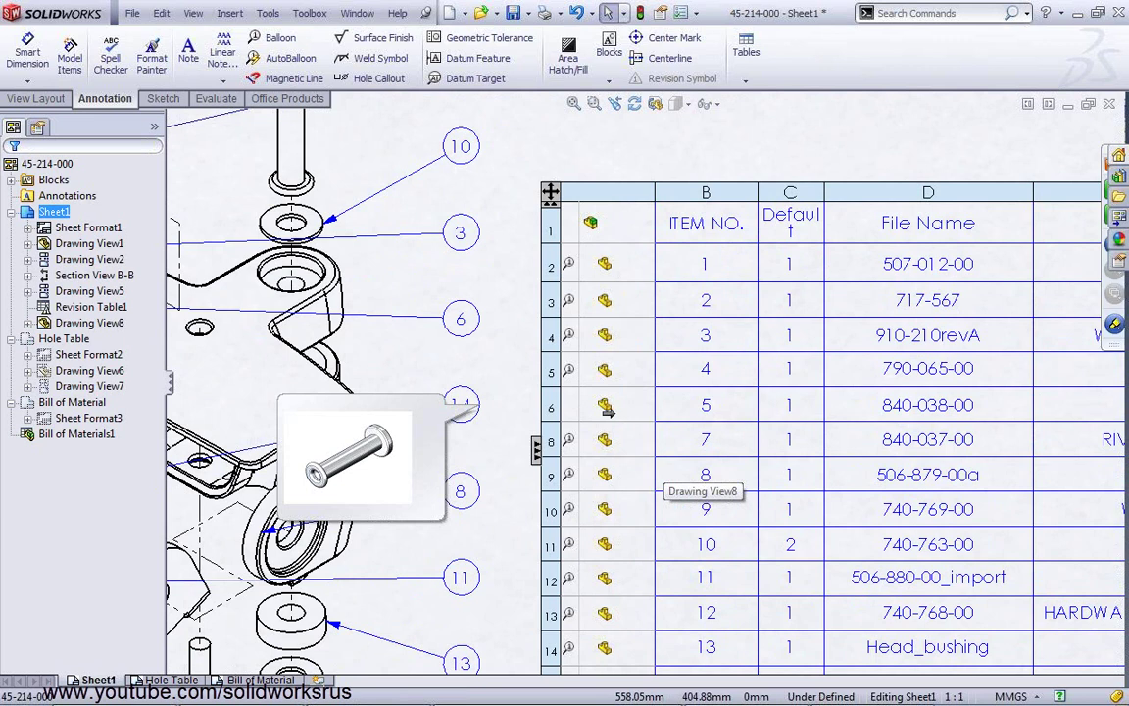
scroll(606, 410, up, 1)
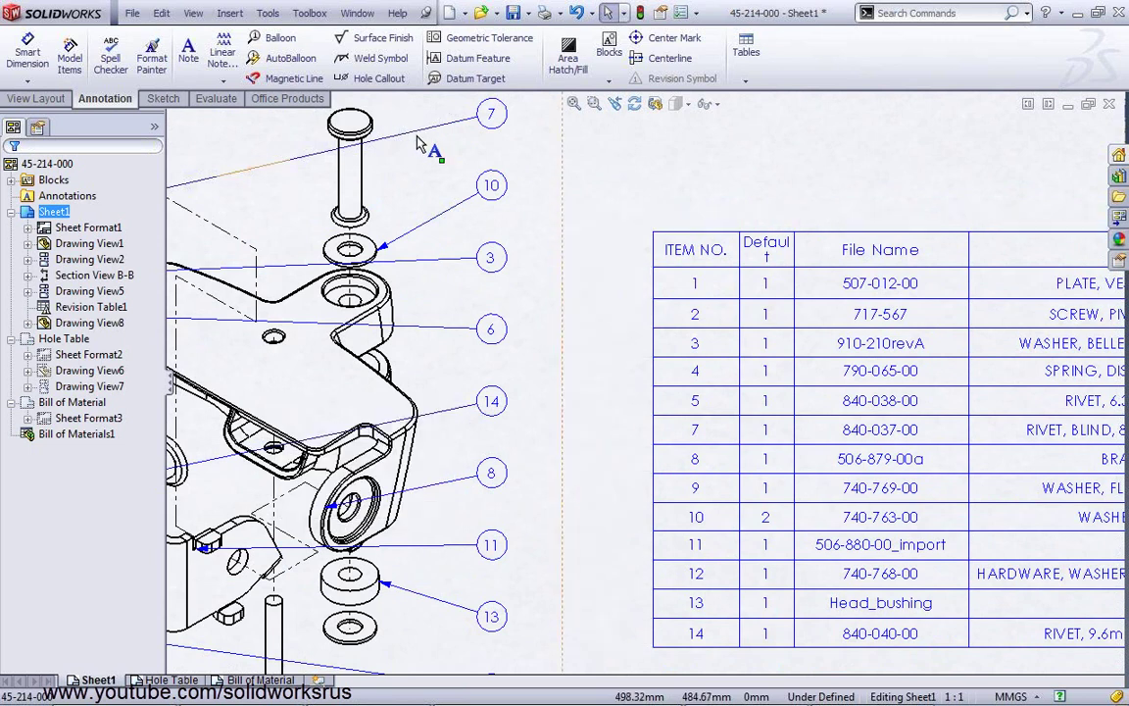
scroll(588, 235, up, 2)
scroll(647, 294, down, 5)
Attach balloon 10 to the washer edge with a '2 PLACES' quantity label on its right
click(422, 359)
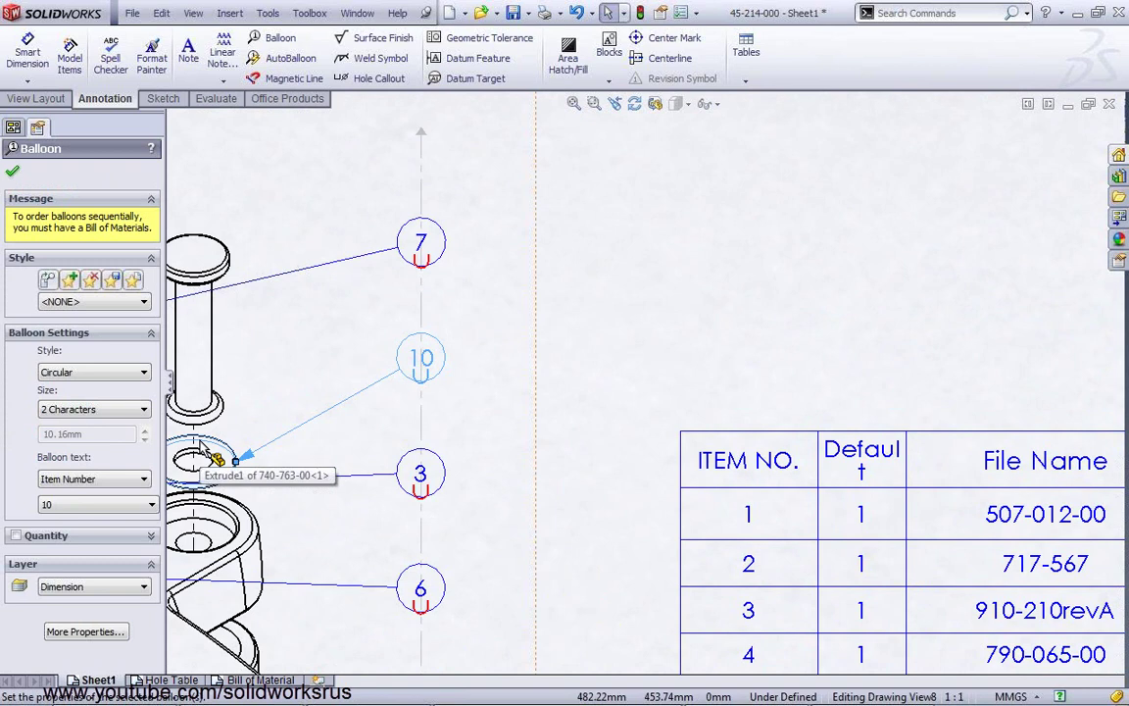
drag(242, 456, 235, 460)
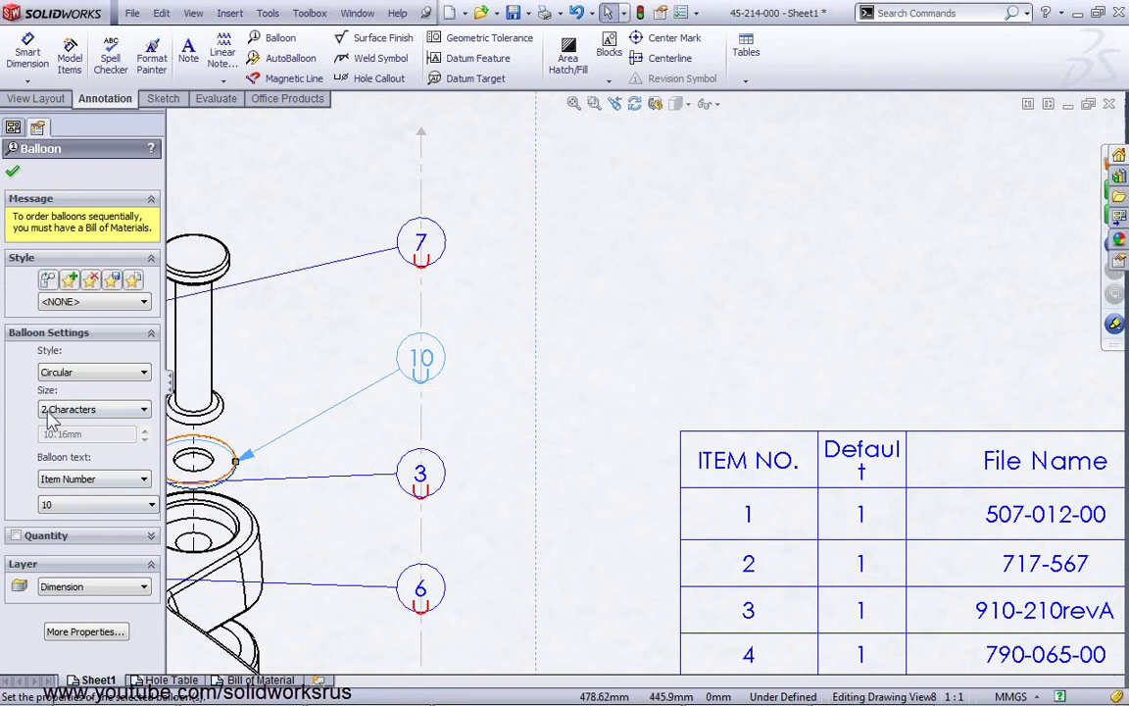
click(16, 536)
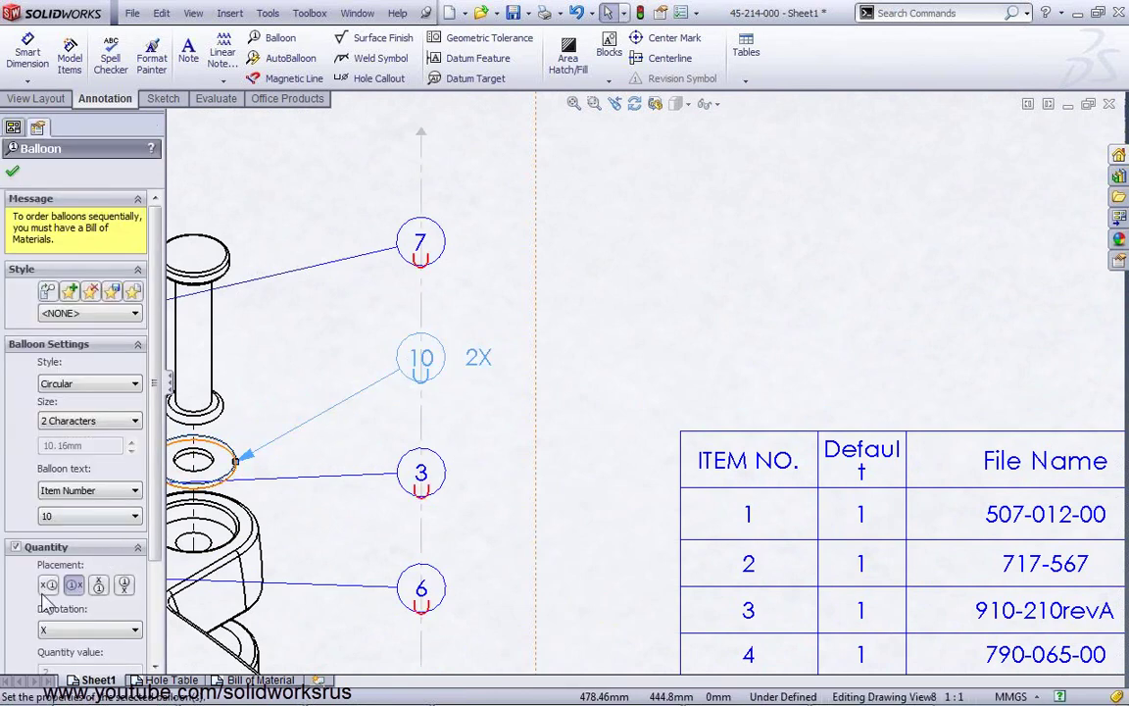
click(48, 584)
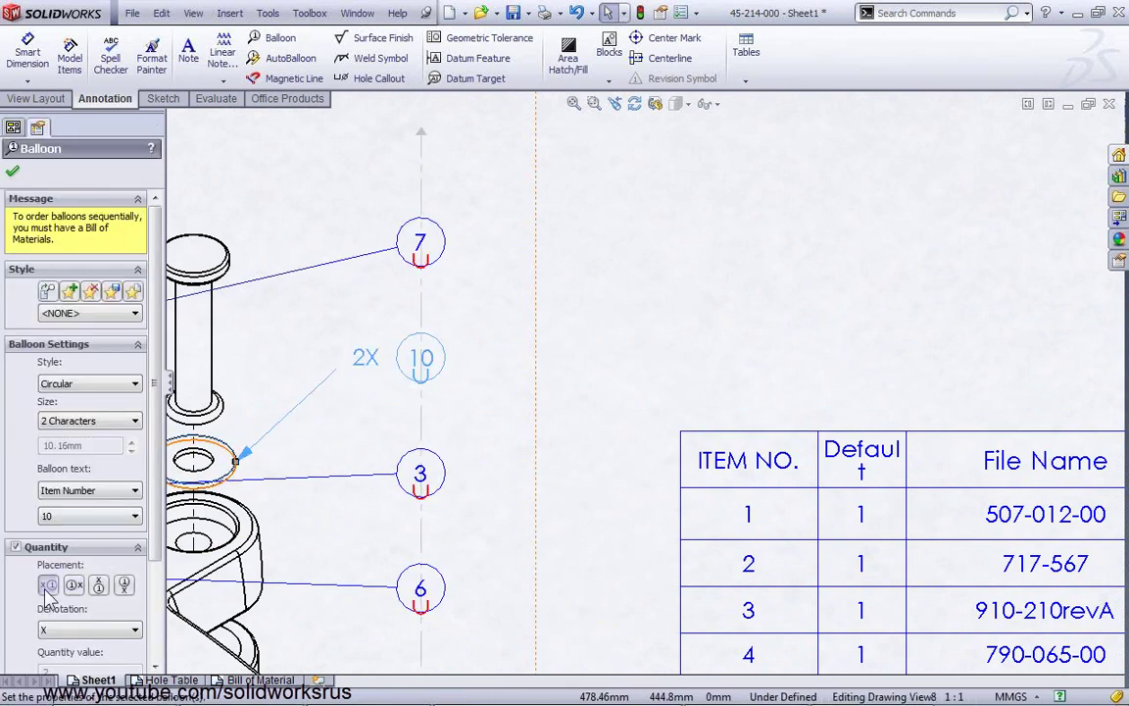
click(98, 584)
click(124, 584)
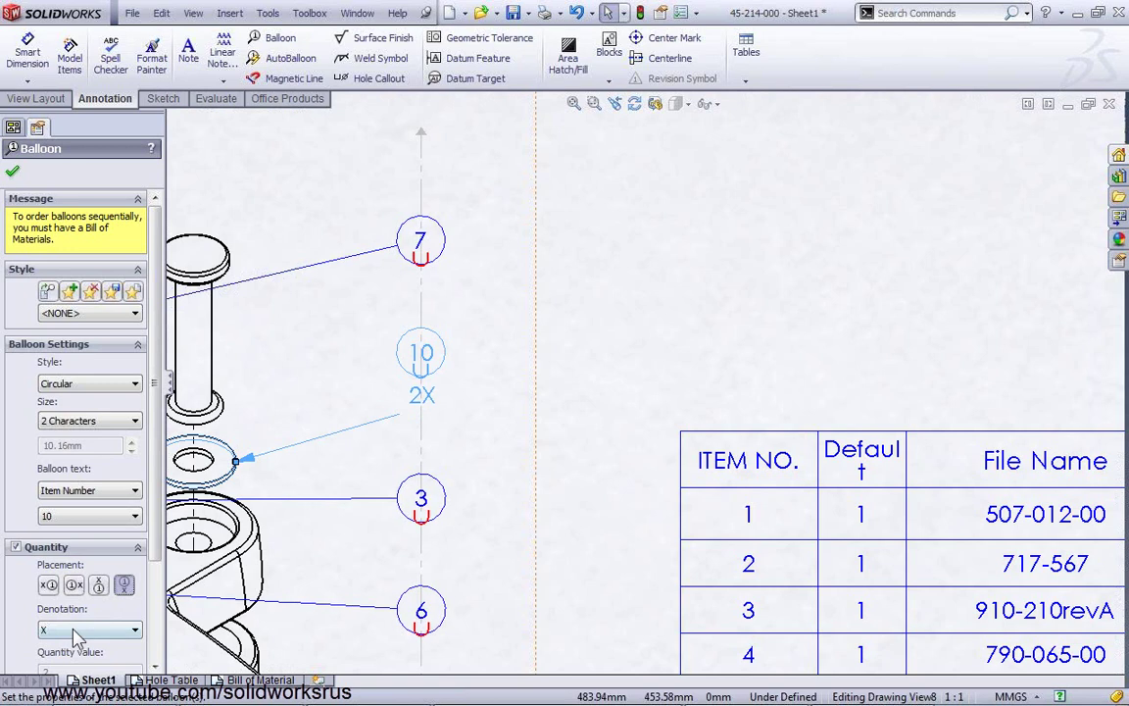
click(76, 631)
click(56, 579)
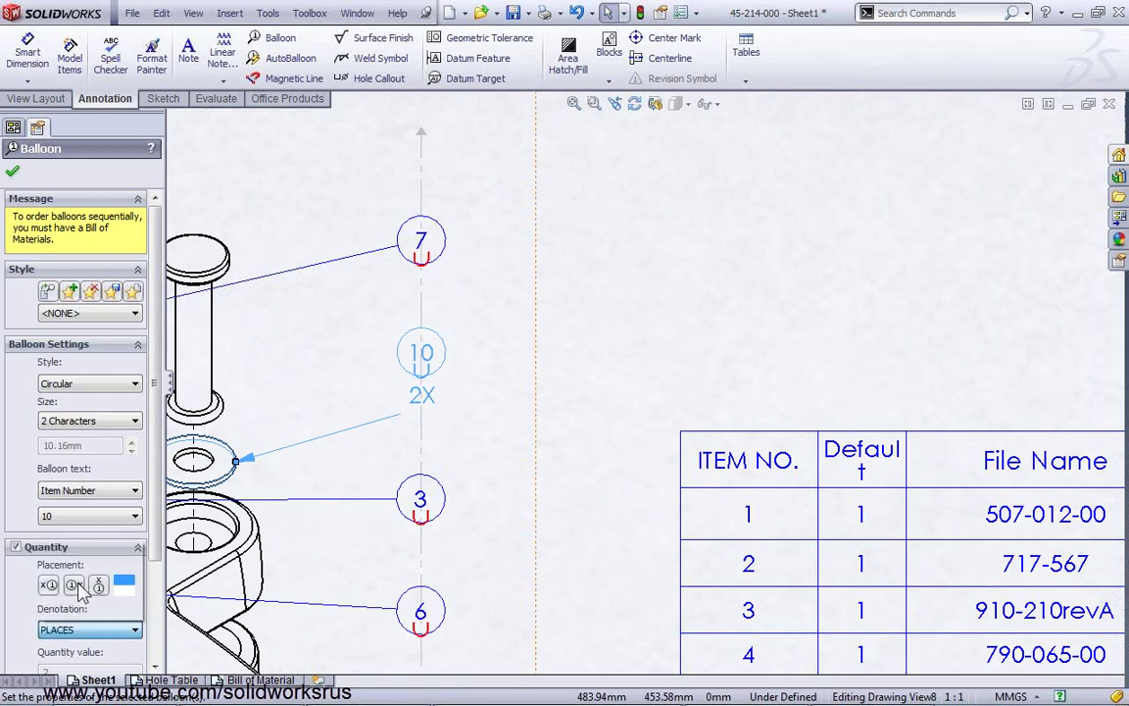
click(73, 585)
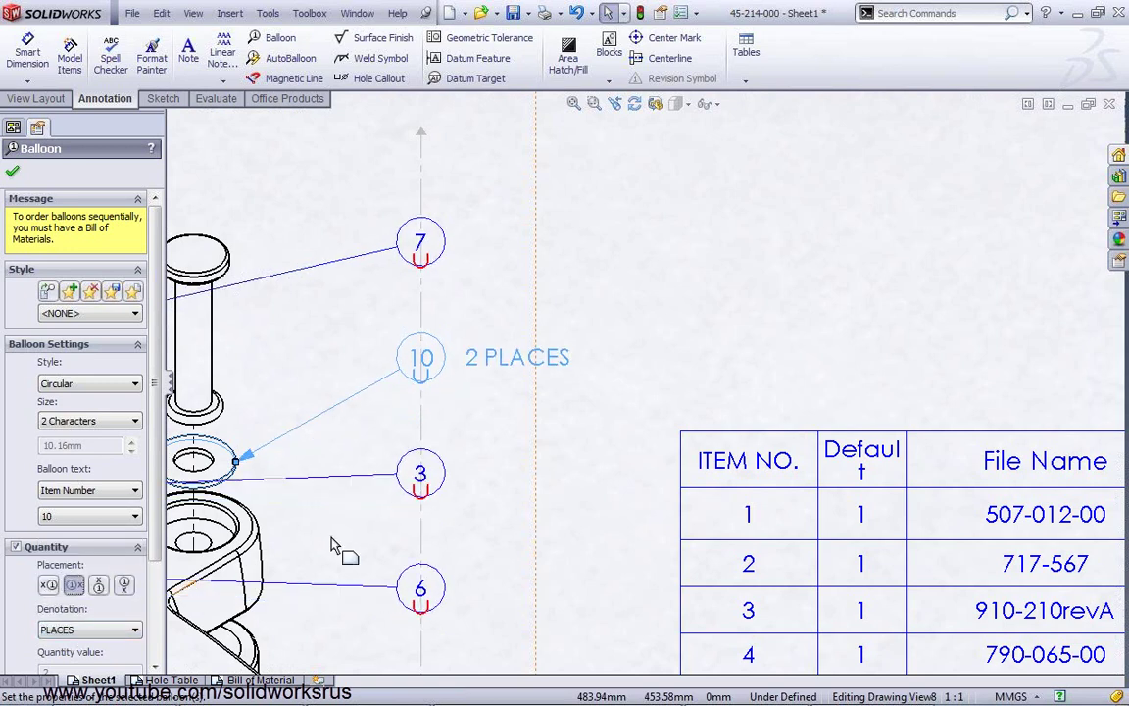
key(Escape)
scroll(642, 383, up, 3)
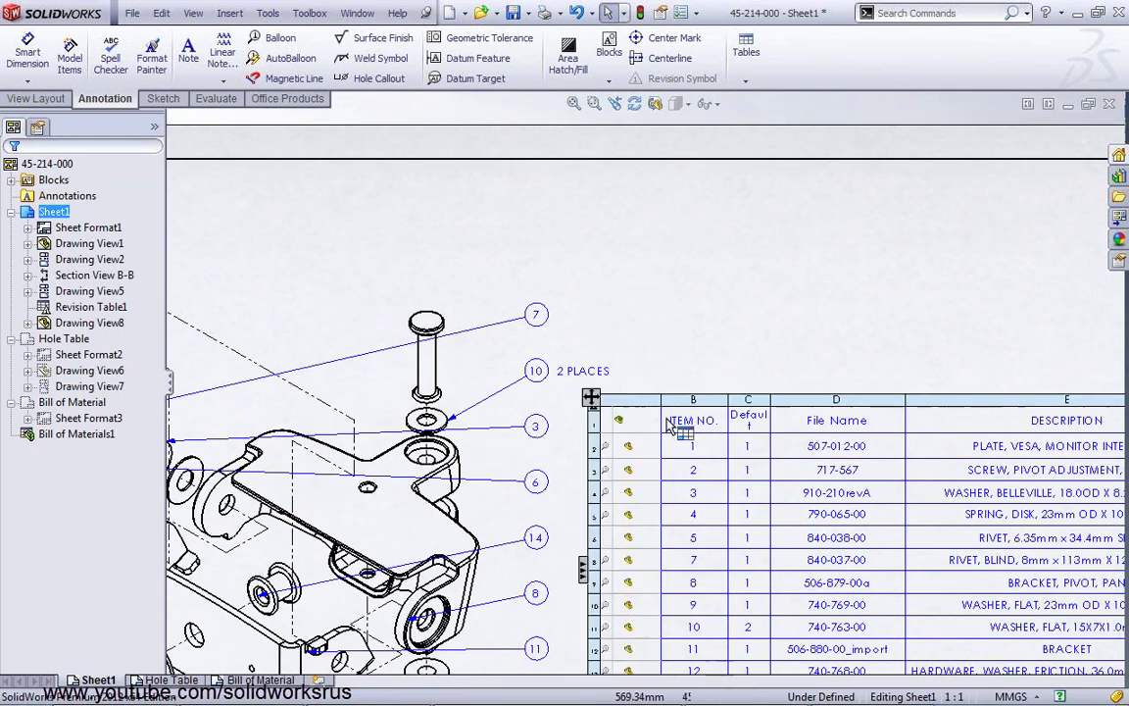
mouse_move(723, 522)
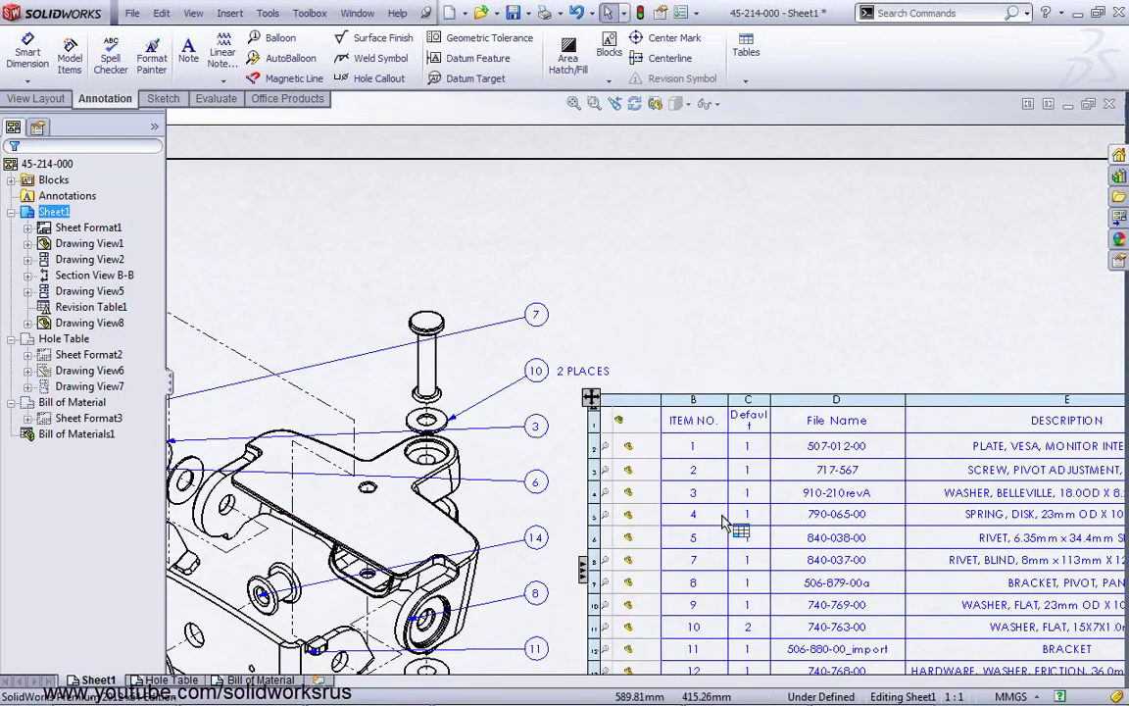
scroll(720, 534, down, 2)
scroll(714, 588, down, 2)
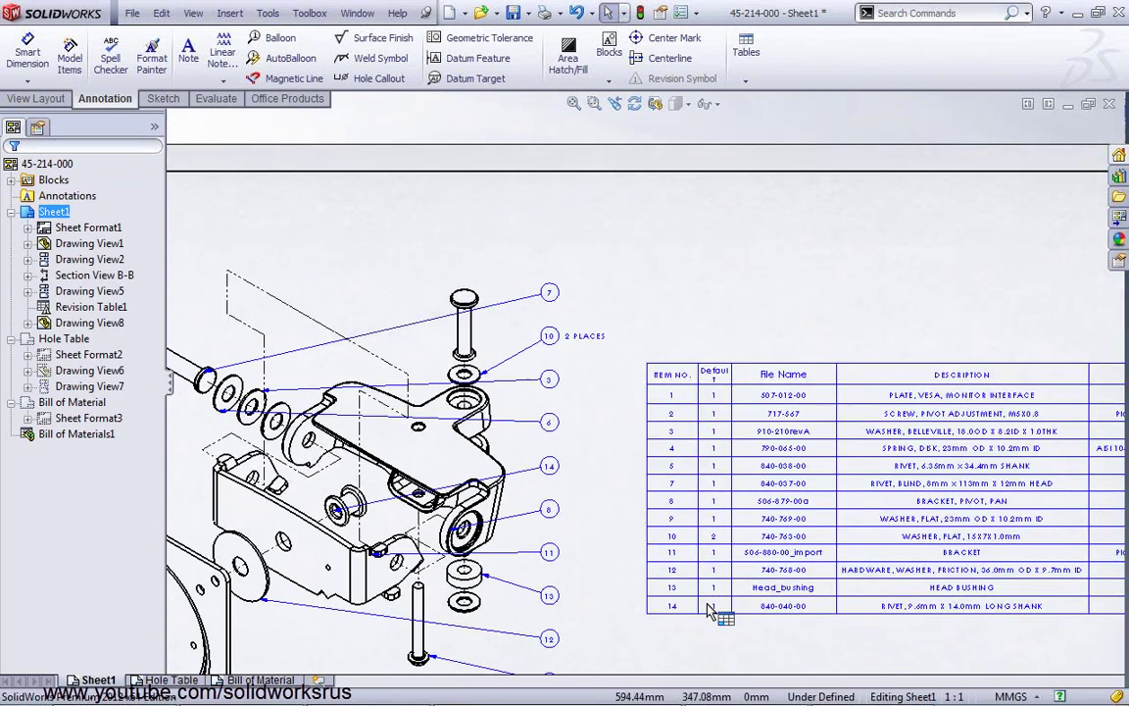
scroll(675, 556, down, 2)
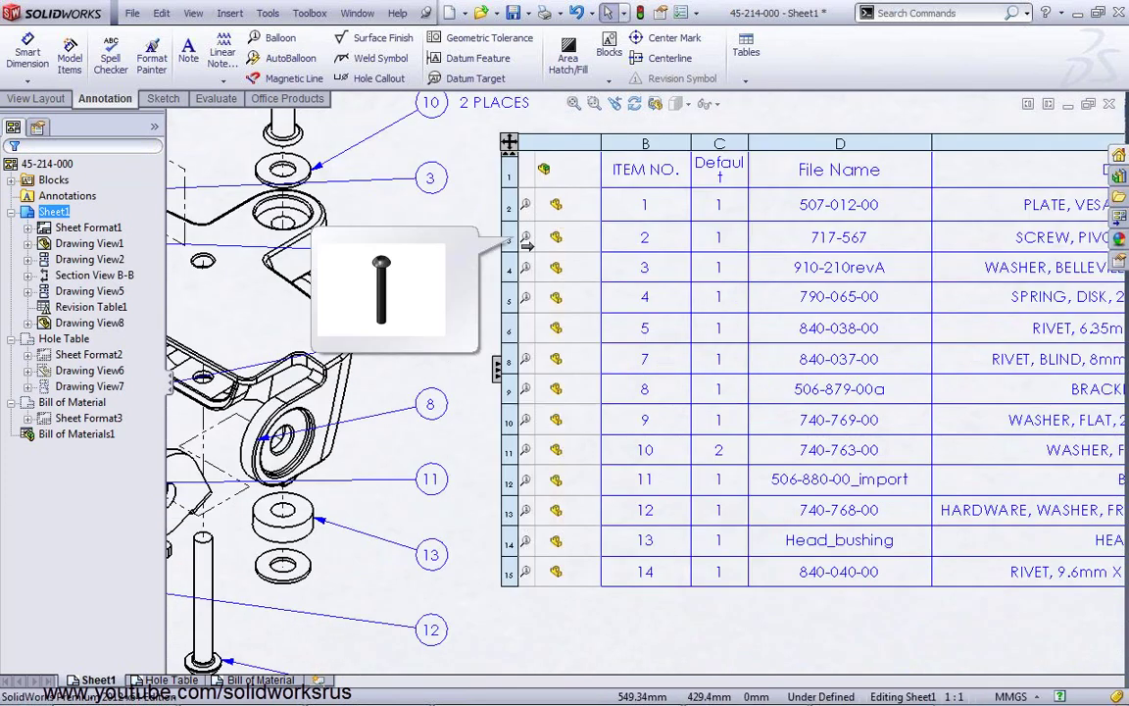
click(452, 355)
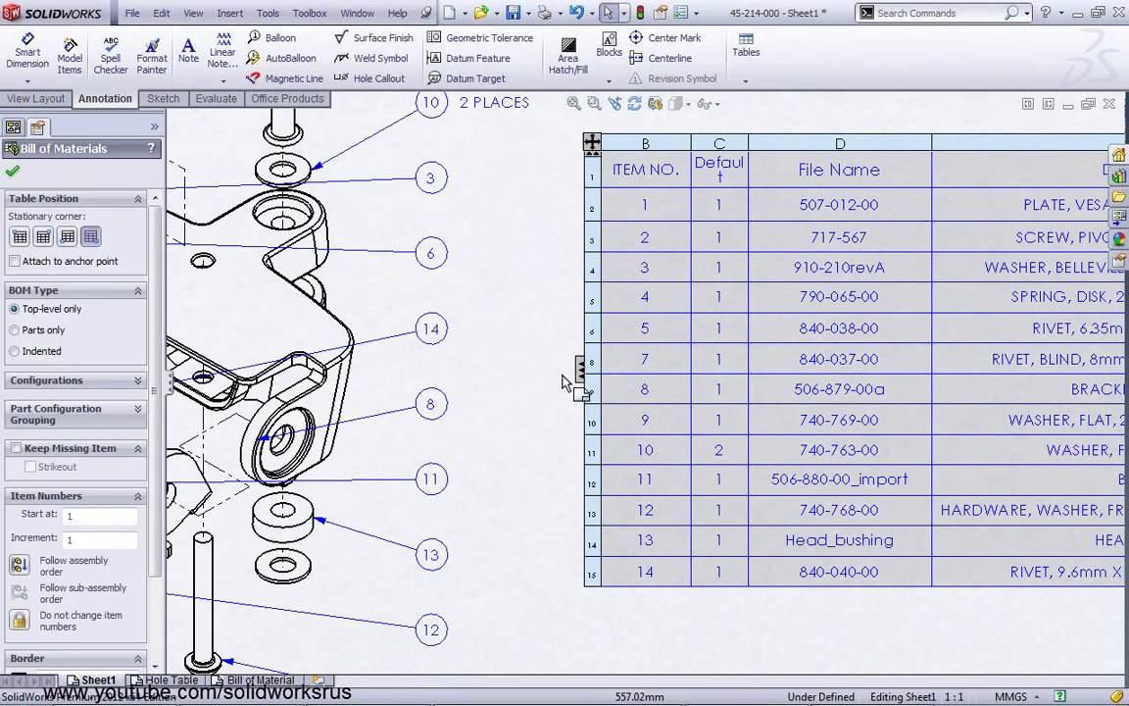
click(580, 371)
mouse_move(556, 328)
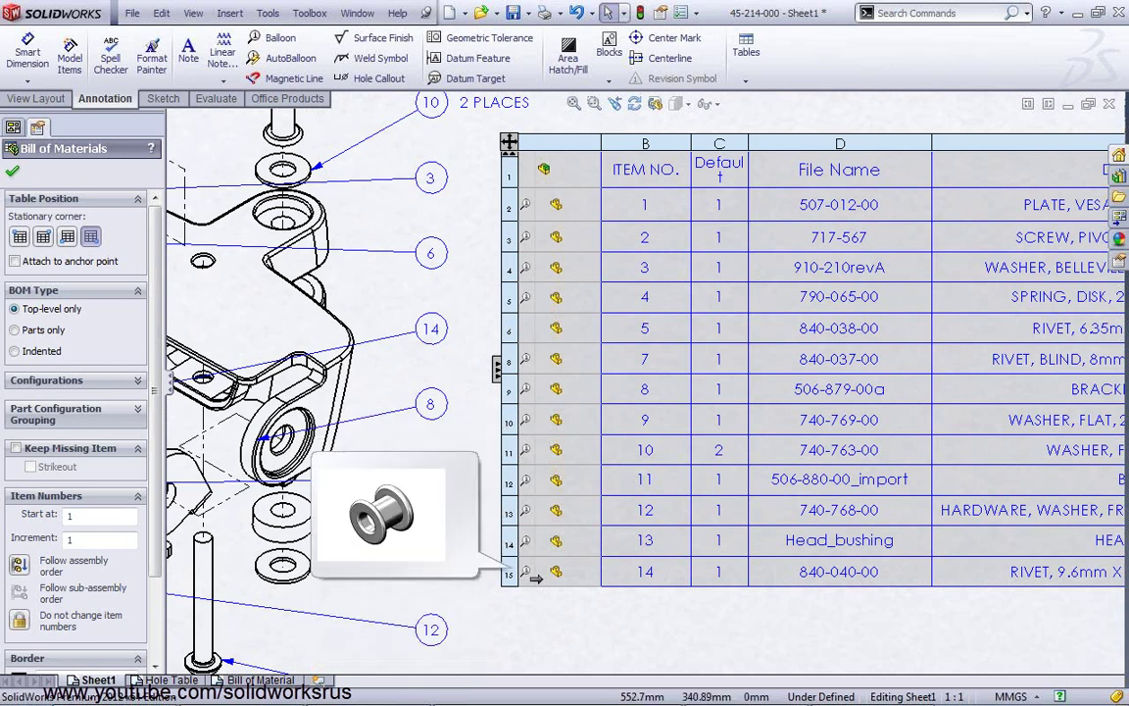
mouse_move(526, 237)
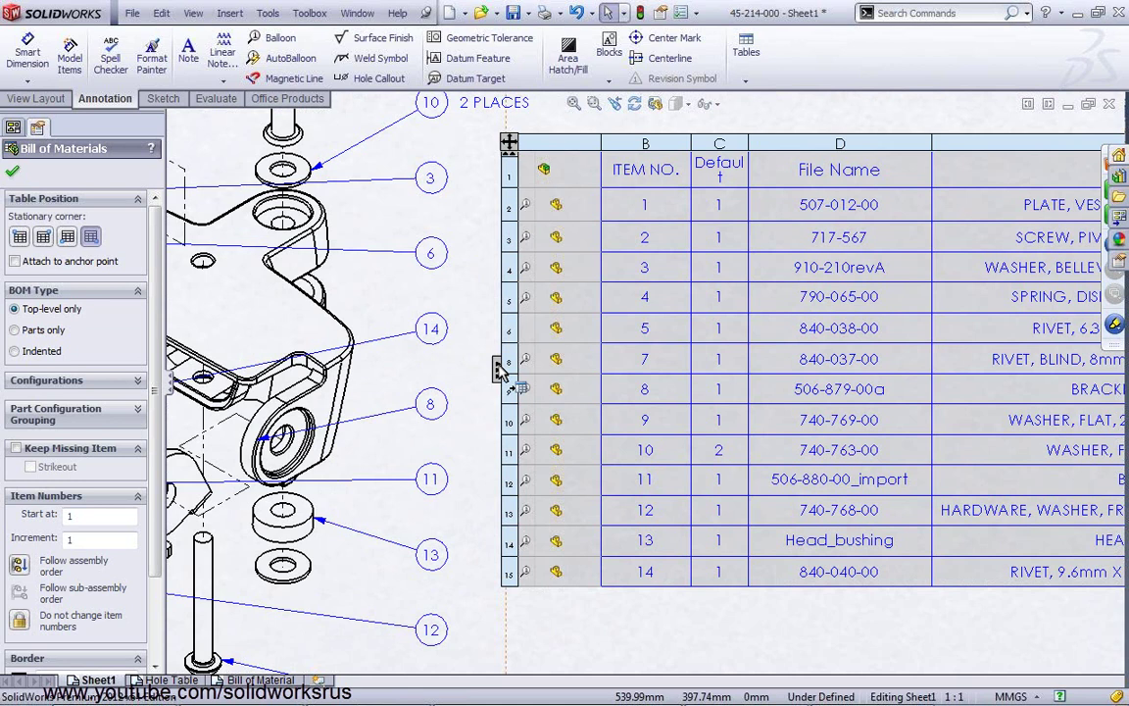
key(z)
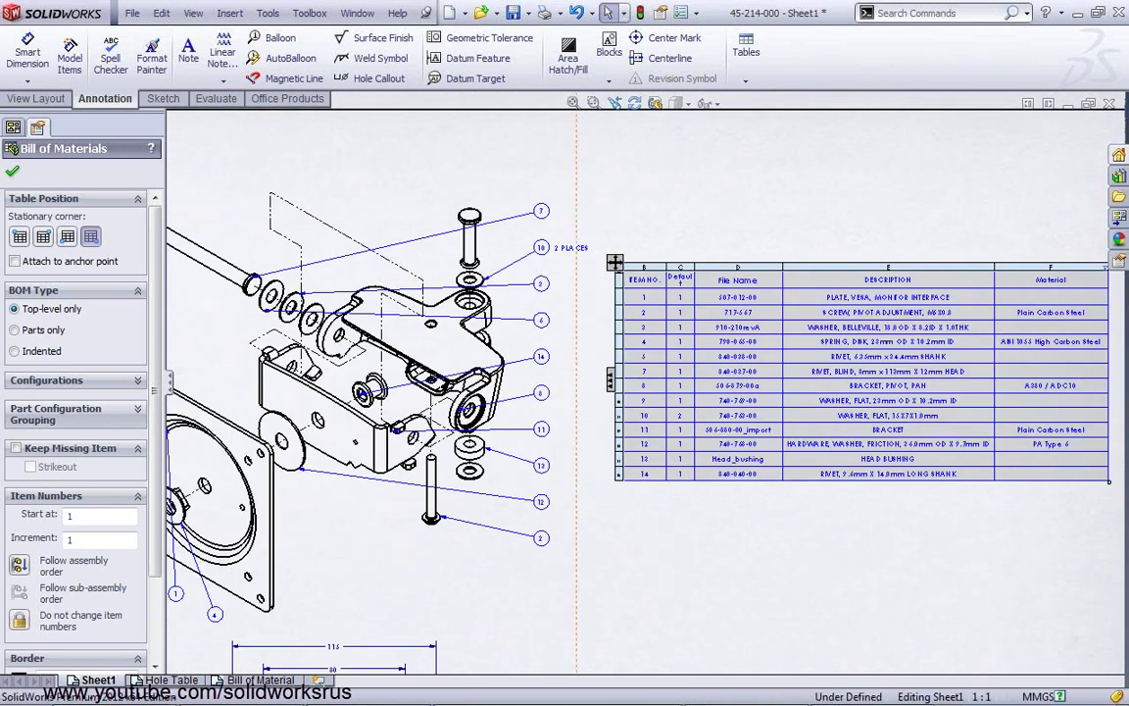
key(Escape)
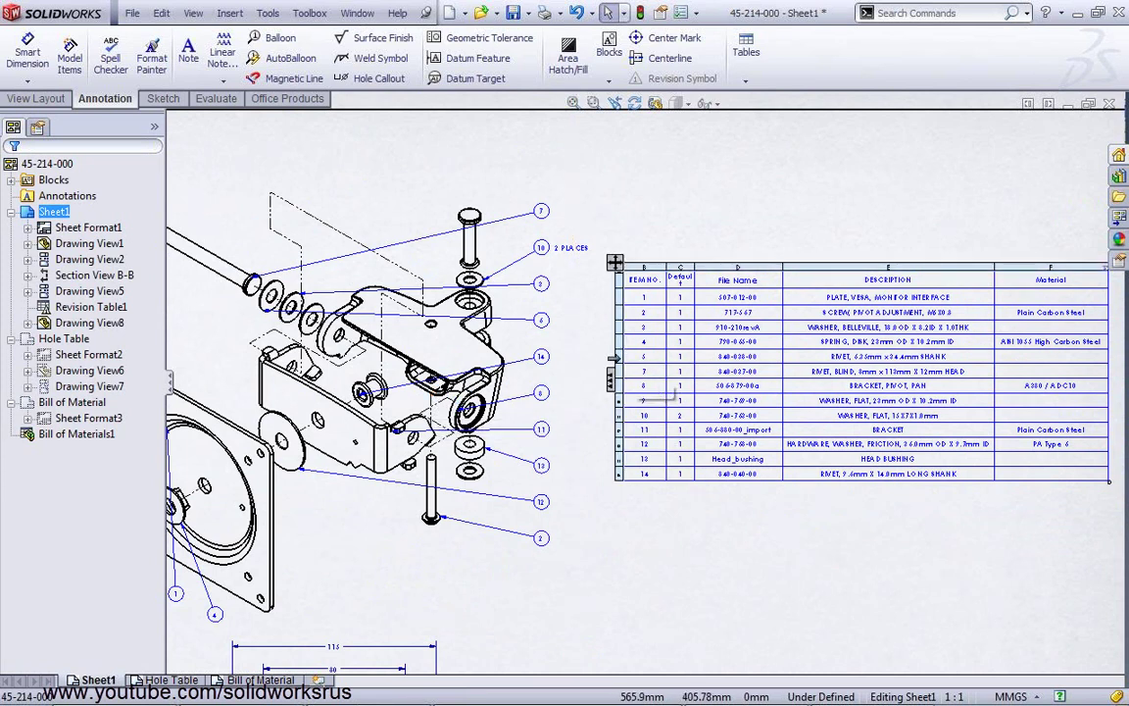
Review the BOM, highlighting the BRACKET row and the exploded isometric view
click(677, 394)
key(z)
key(z)
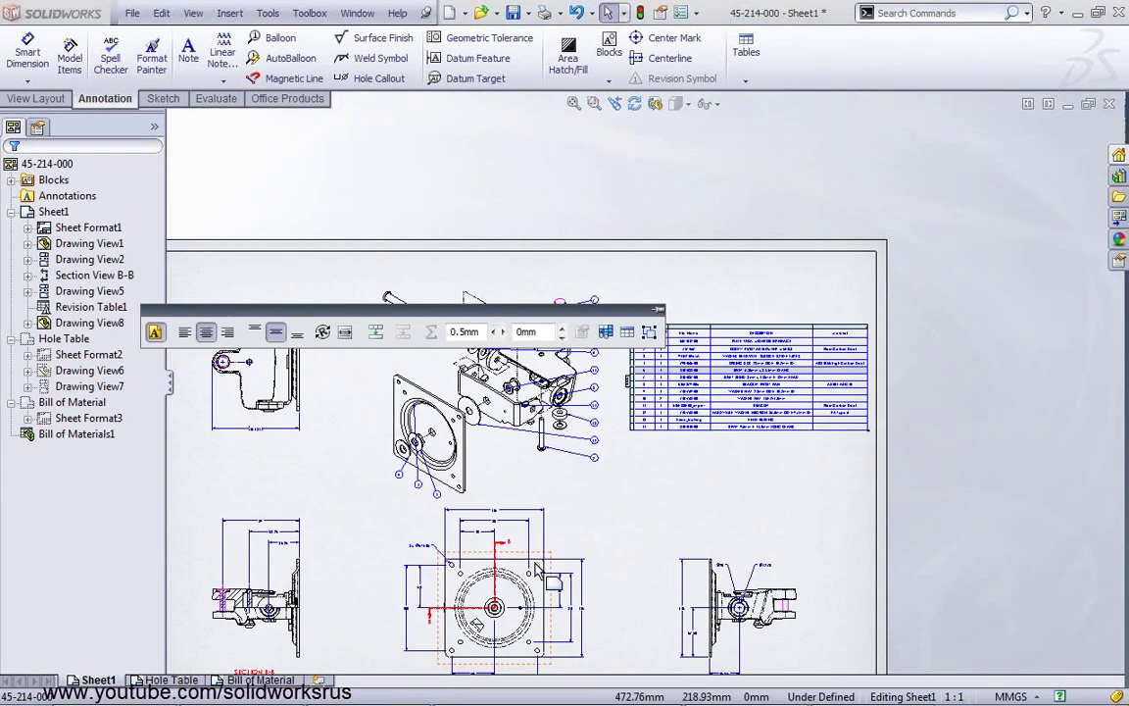
key(z)
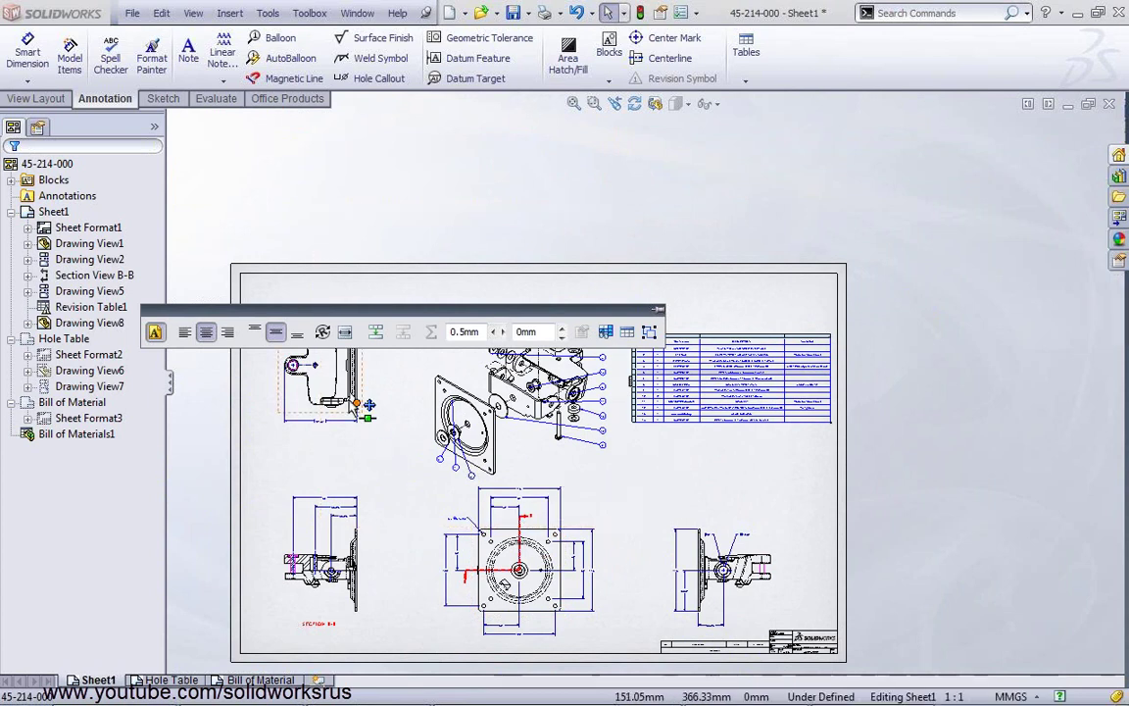
scroll(411, 382, down, 2)
scroll(471, 363, down, 2)
scroll(686, 294, down, 2)
scroll(775, 266, down, 2)
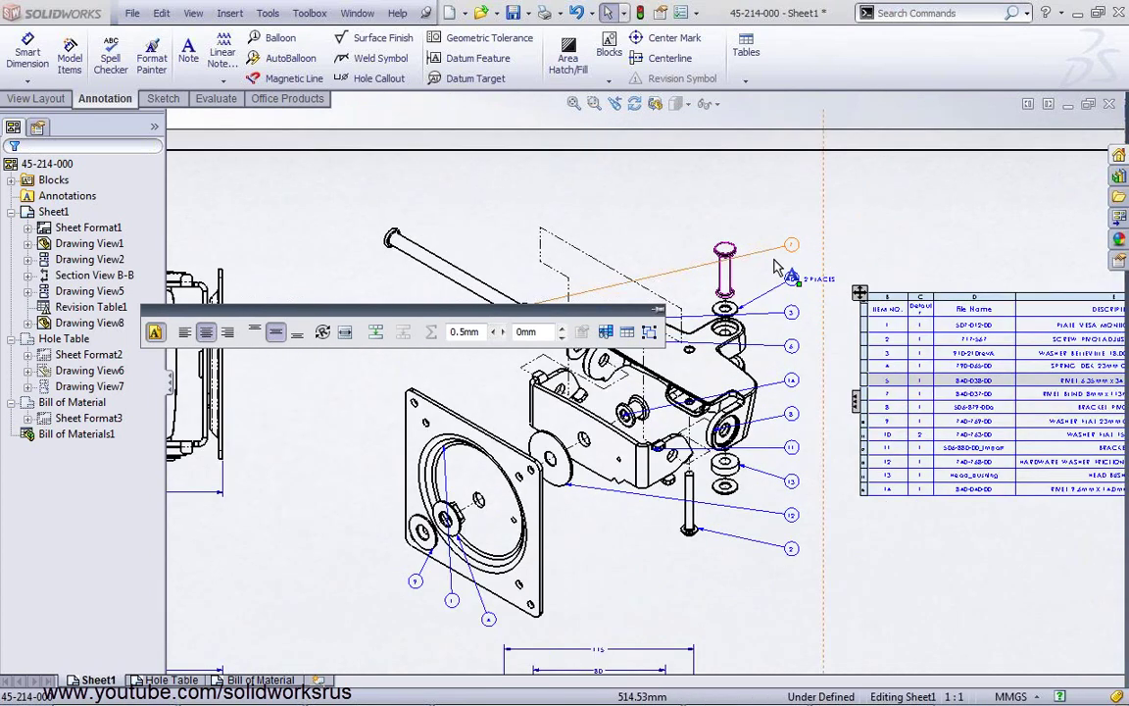
scroll(774, 266, down, 2)
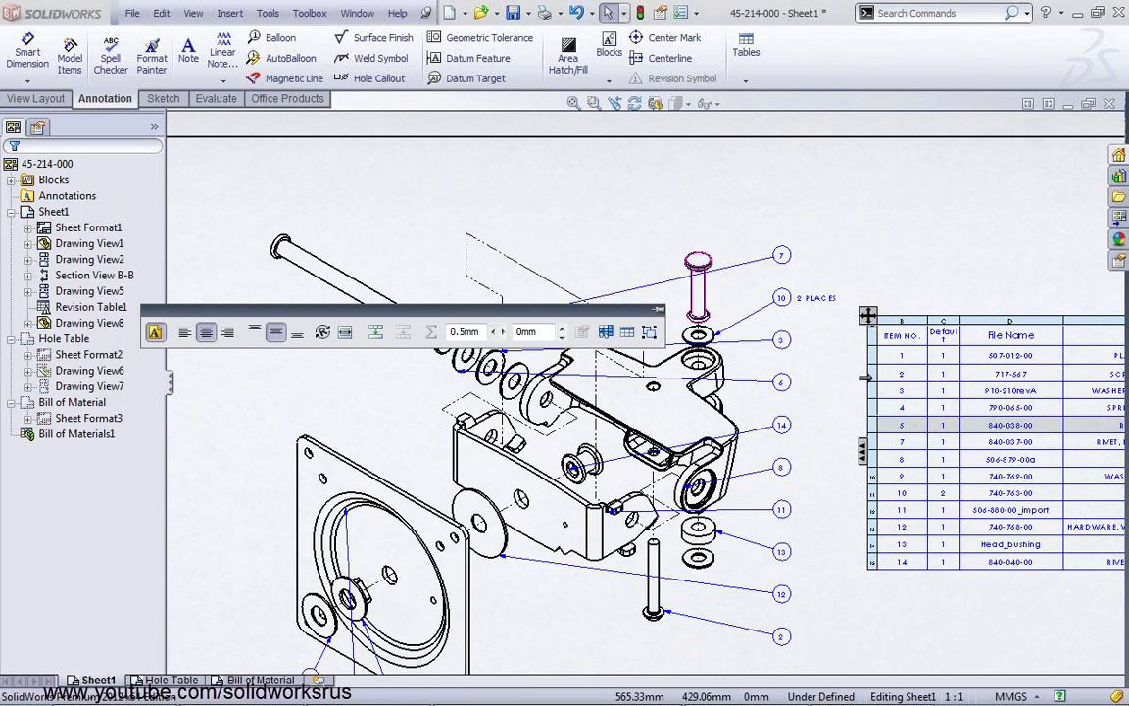
scroll(654, 524, up, 1)
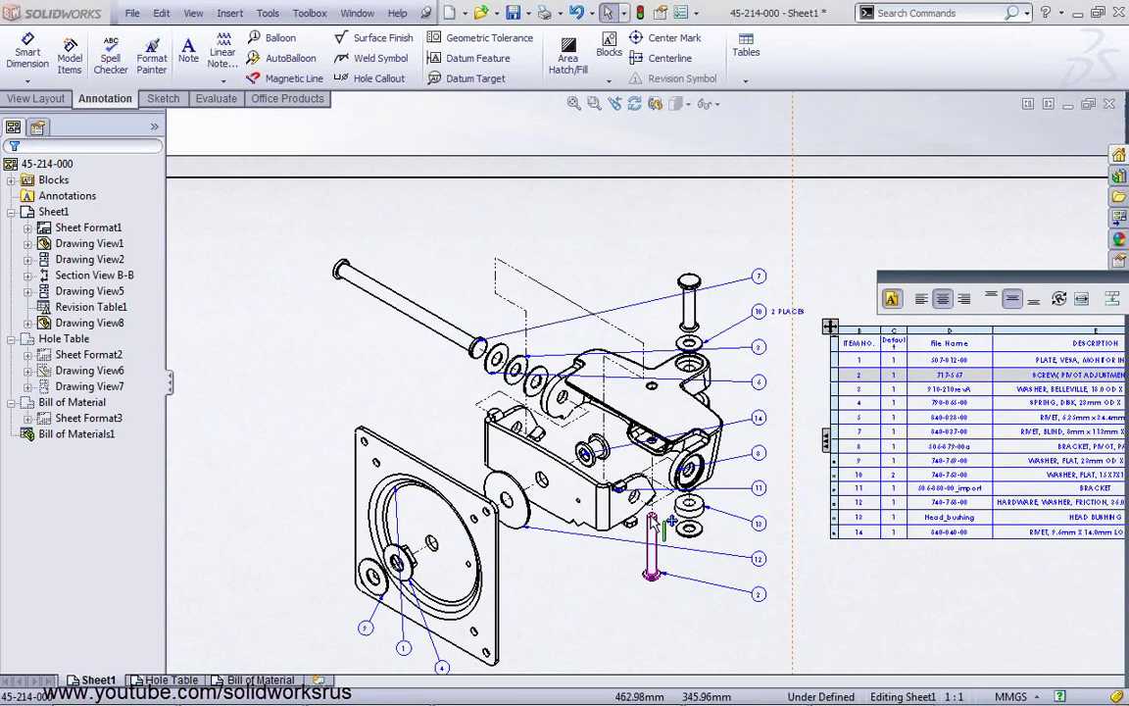
click(829, 492)
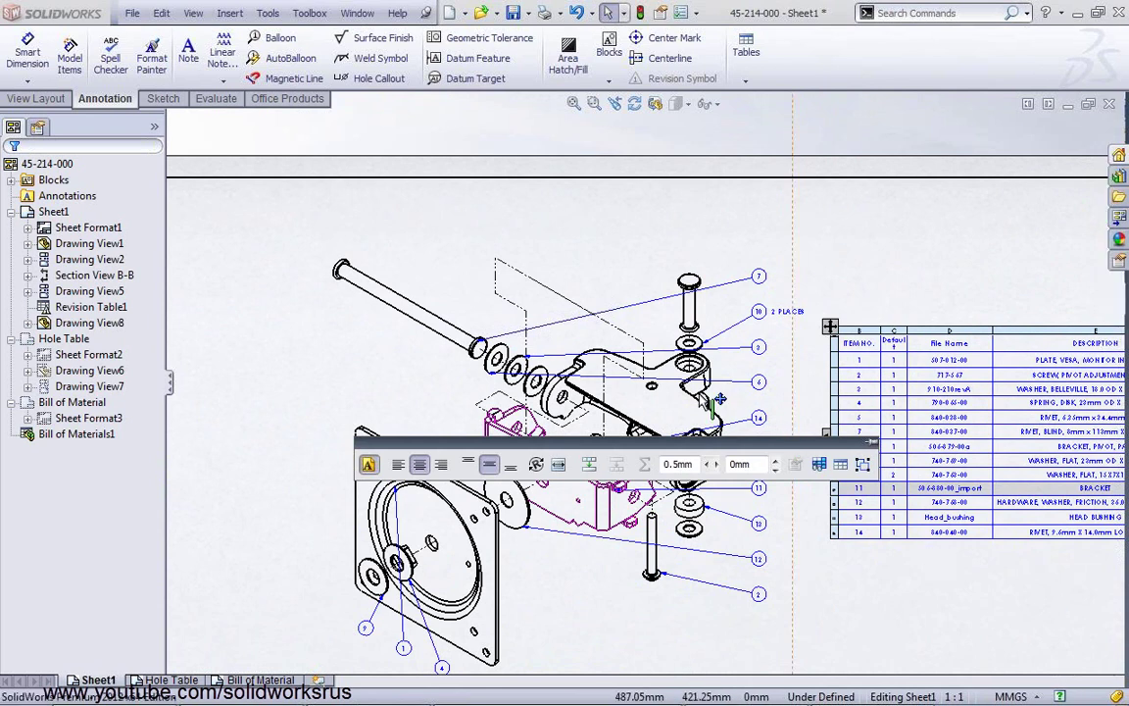
click(684, 417)
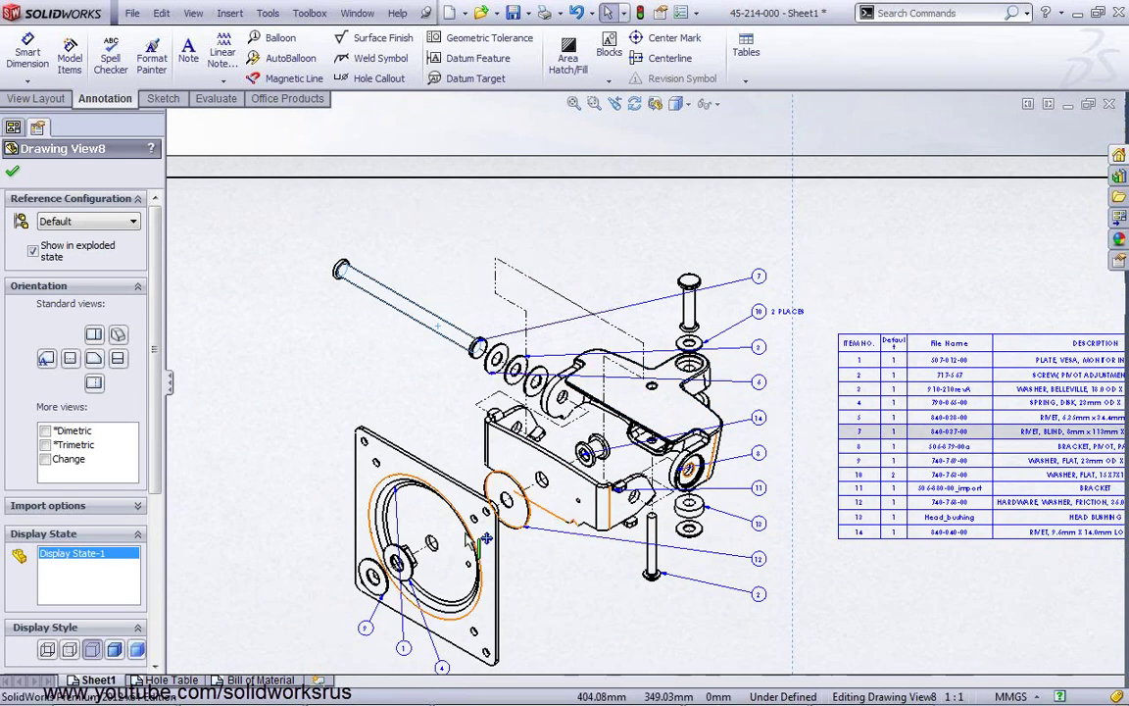
scroll(836, 370, up, 2)
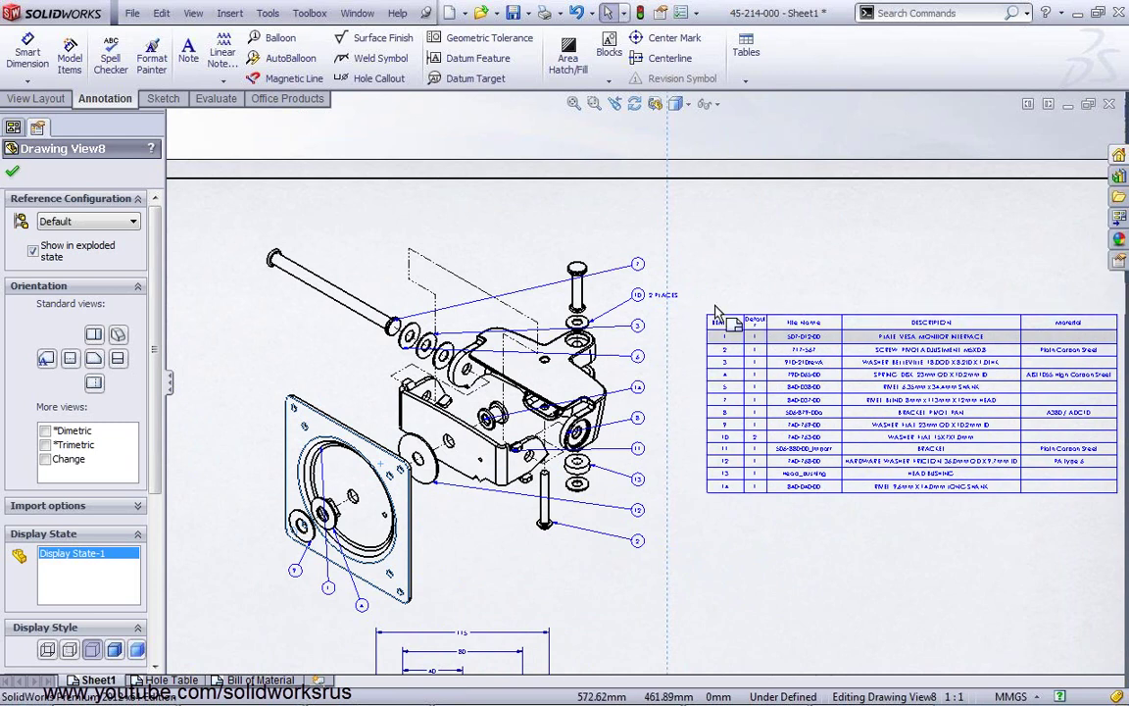
Fit the whole sheet in view and switch to the 'Bill Of Materials: Sorting' slide
click(574, 104)
click(831, 460)
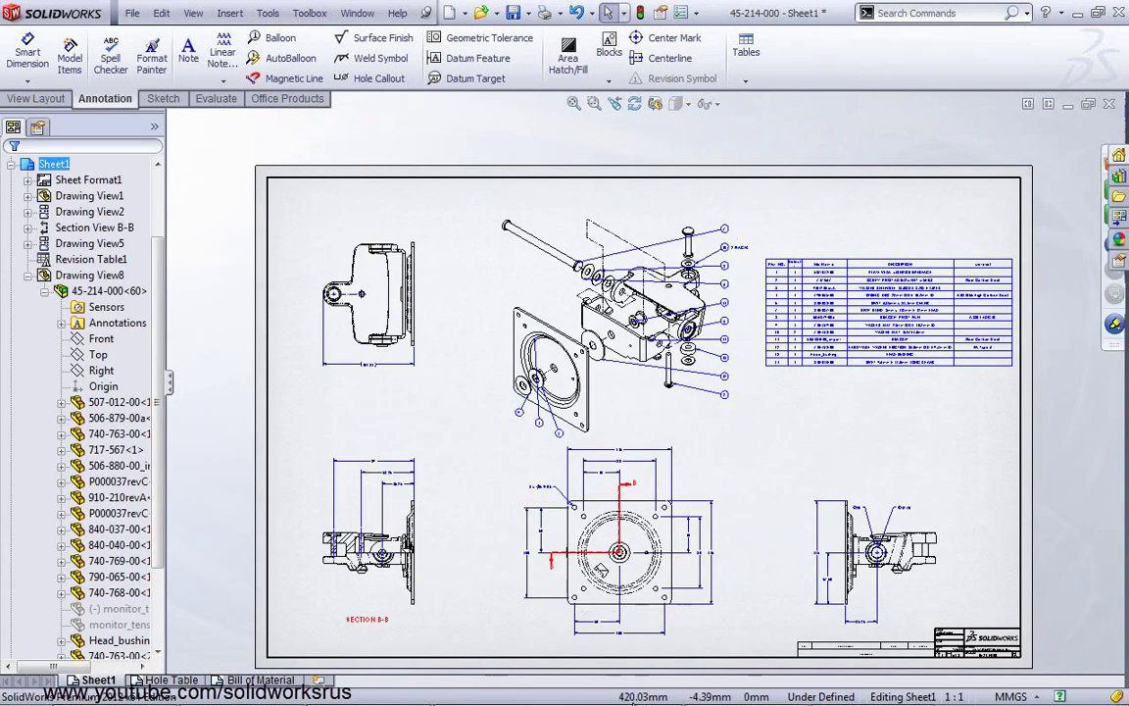
click(667, 694)
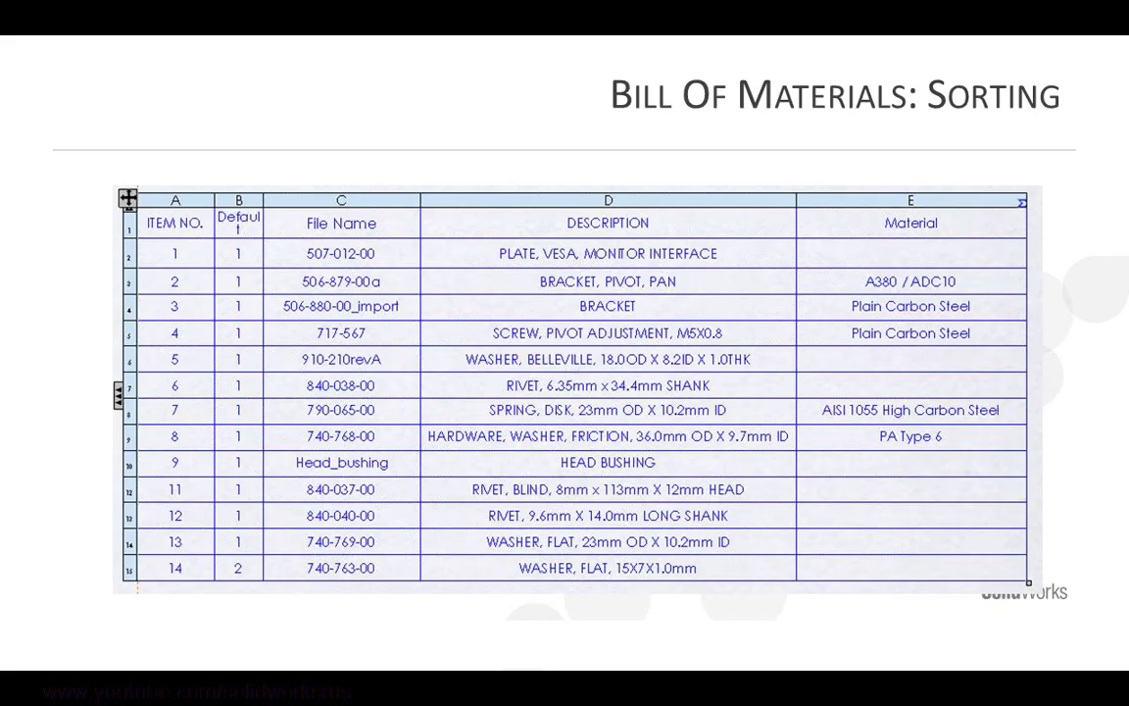
Advance the PowerPoint presentation to the Paper Color slide
key(Right)
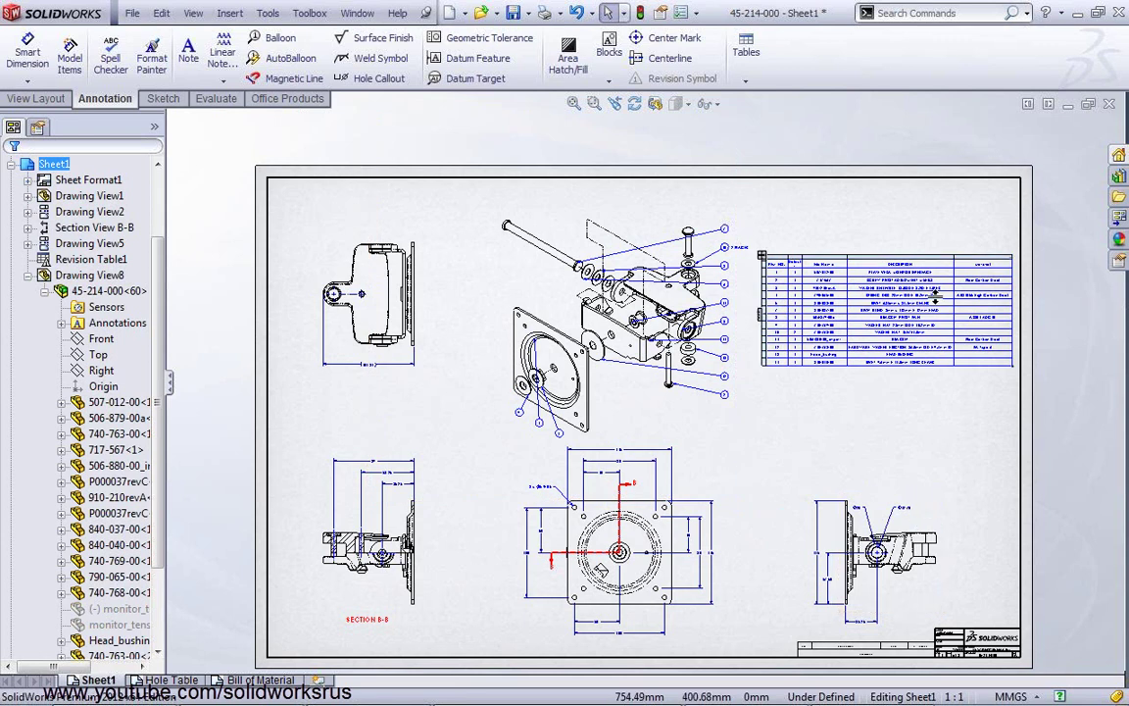
Fit the sheet and enable 'Use specified color for drawings paper color' in the Colors options
scroll(827, 462, down, 3)
scroll(674, 532, up, 2)
scroll(674, 532, up, 2)
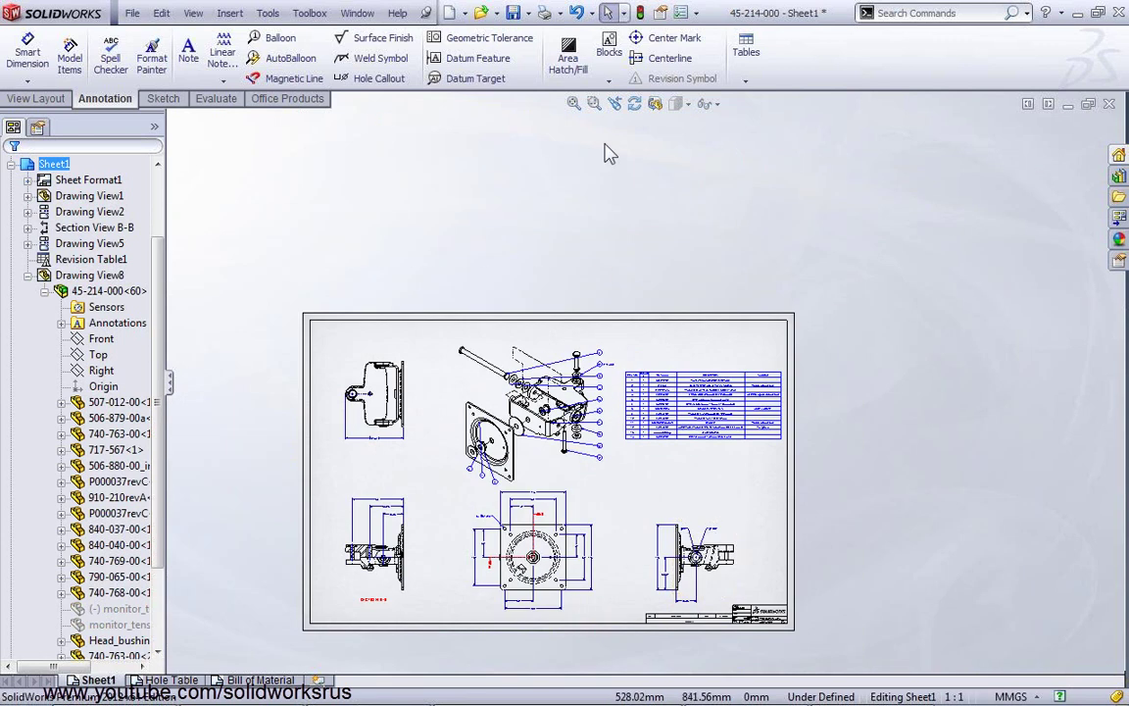
key(f)
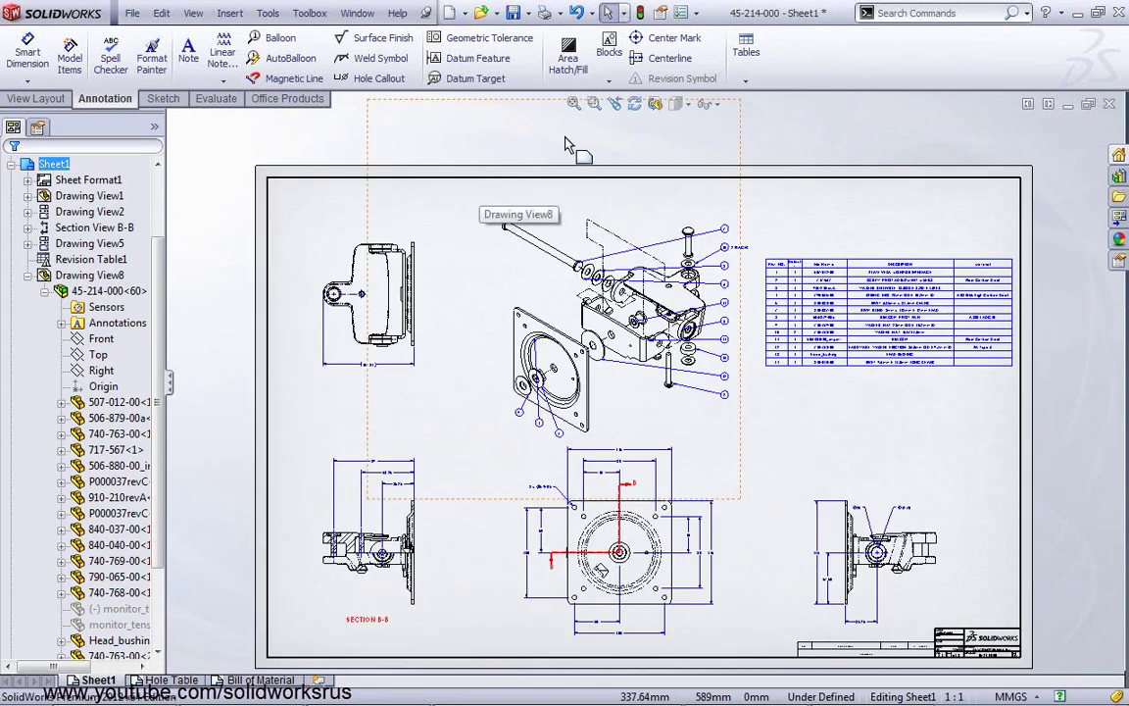
click(678, 13)
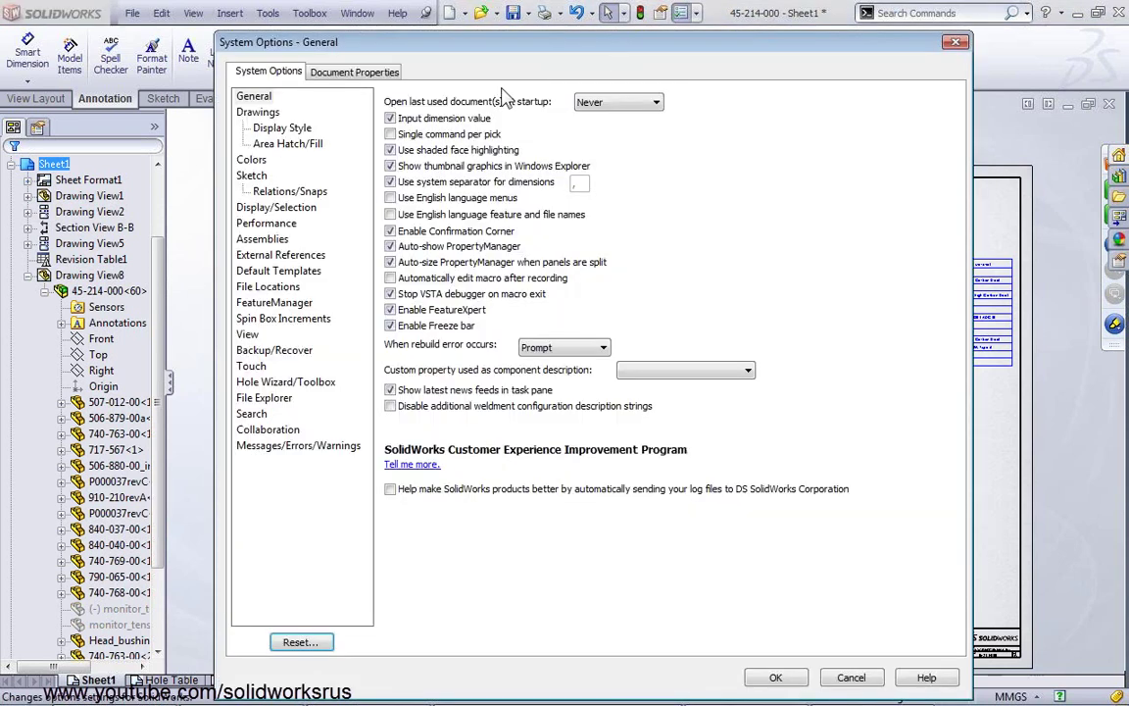
click(252, 160)
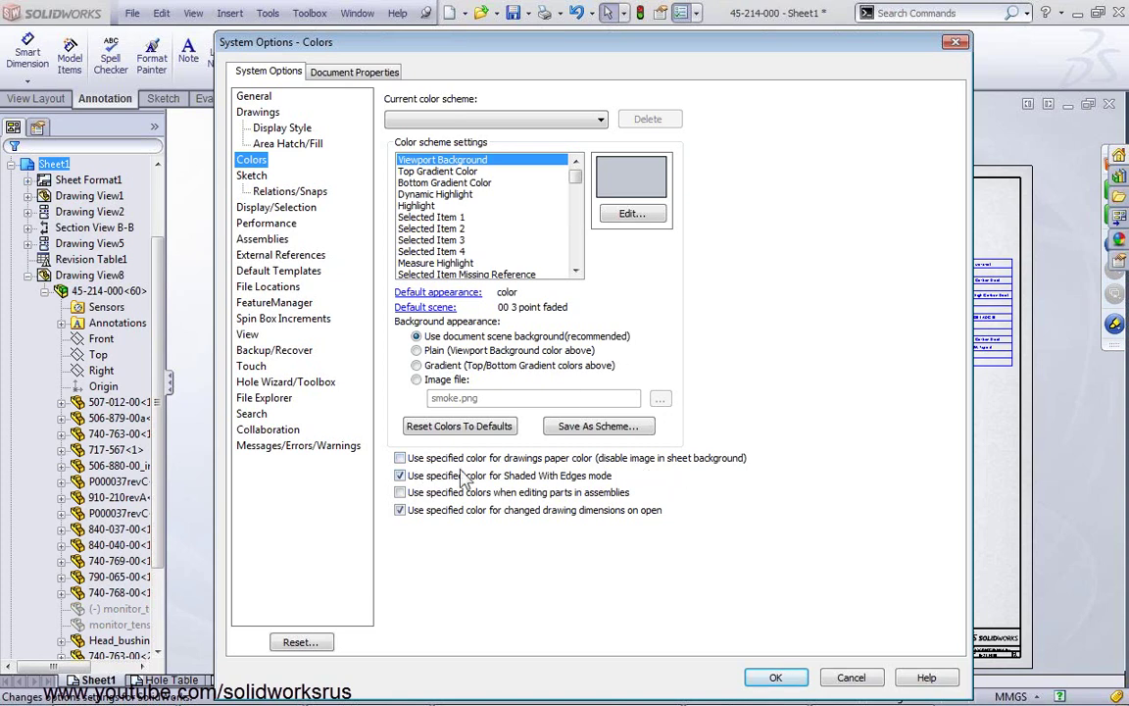
click(400, 458)
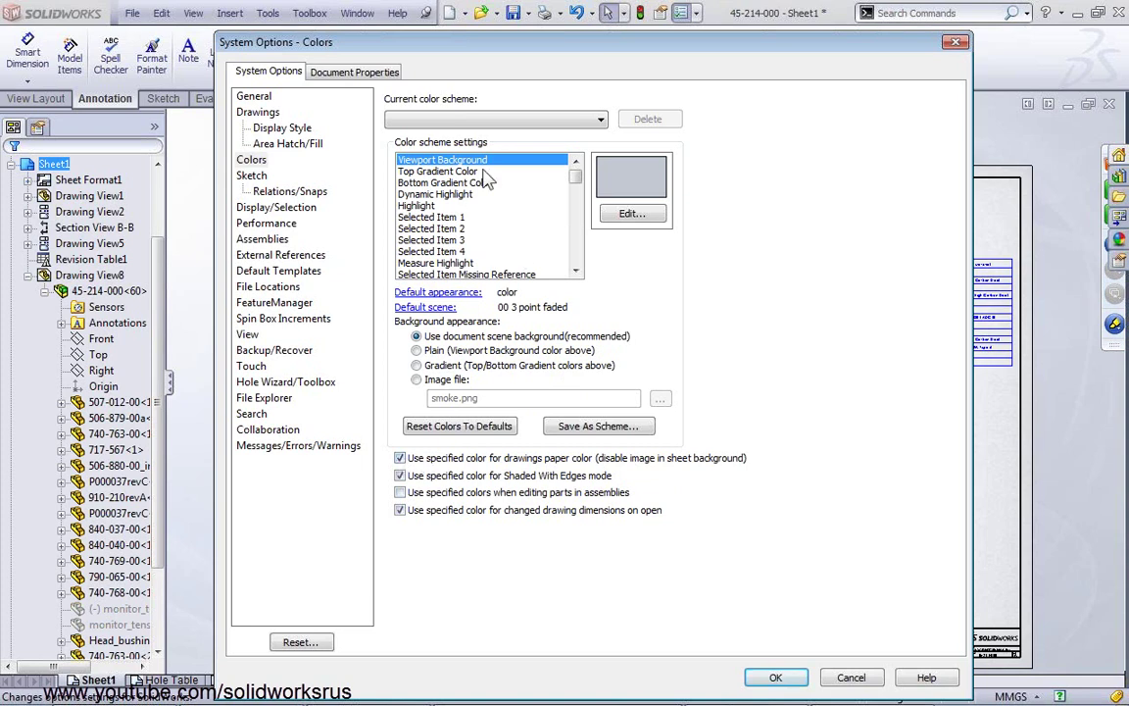
Set the Drawings Paper Color to pure white (255, 255, 255) and confirm the options
drag(579, 177, 578, 190)
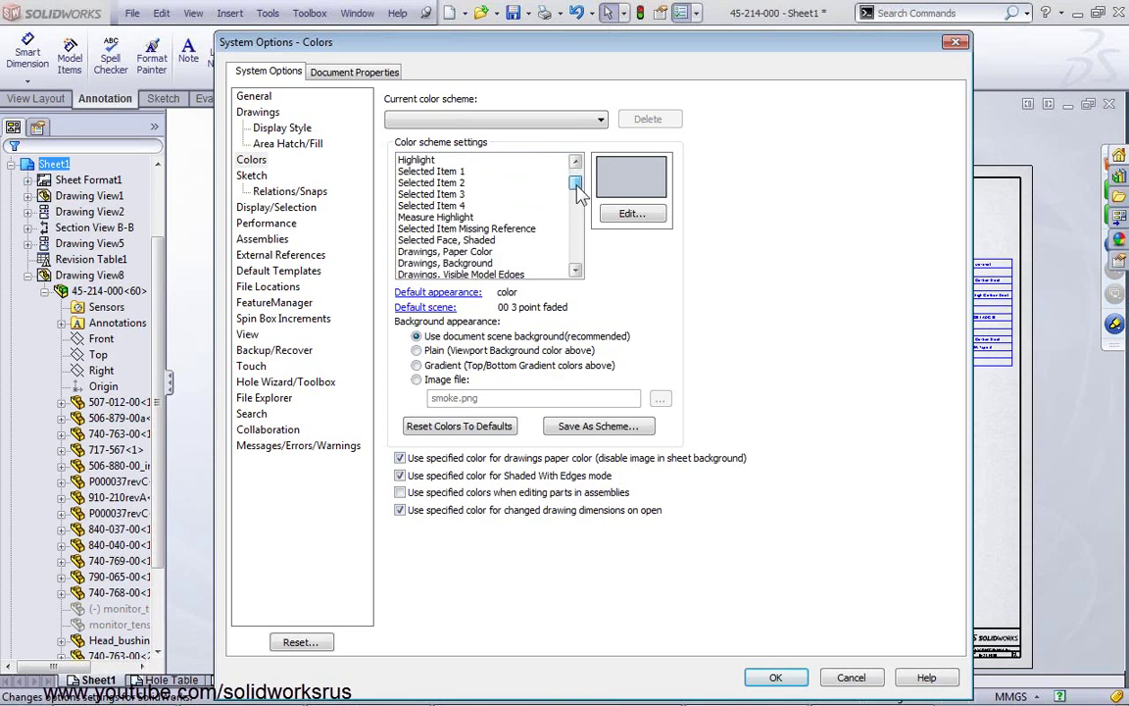
click(549, 251)
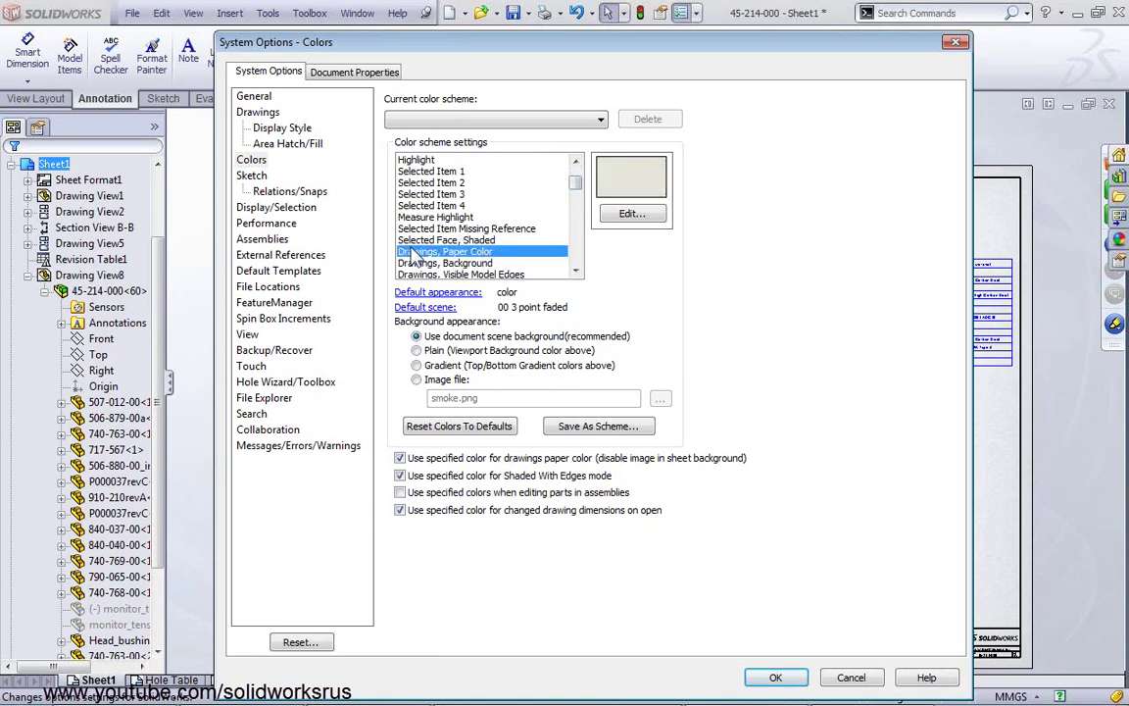
click(631, 213)
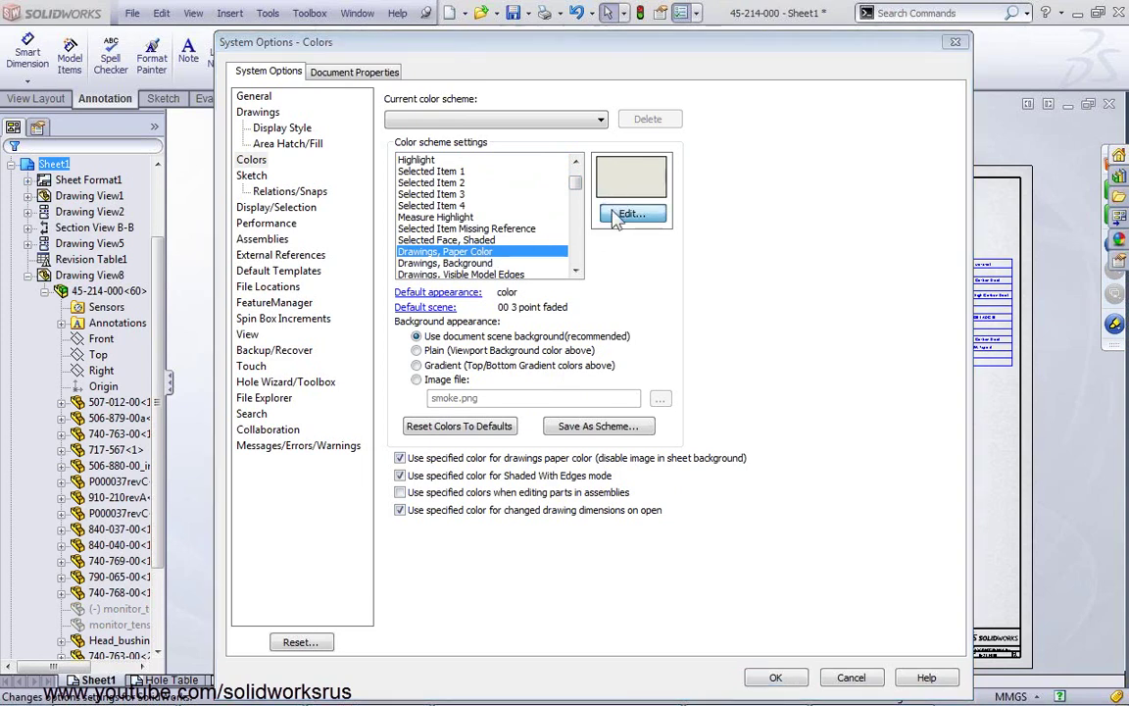
click(575, 371)
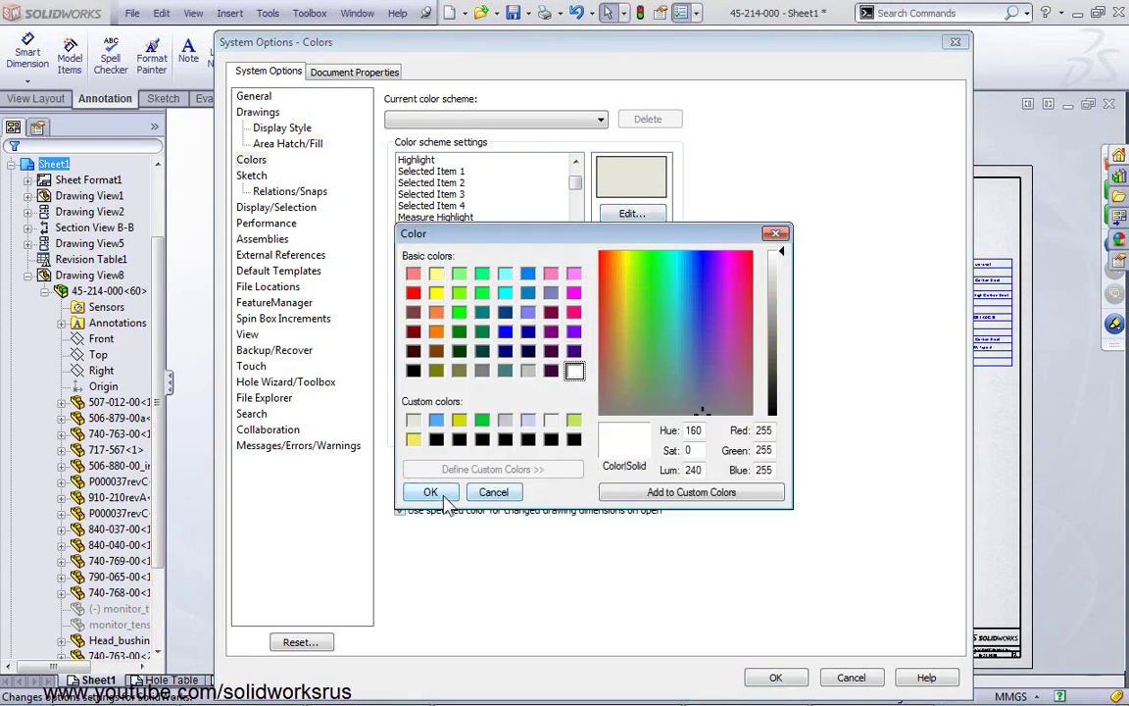
click(431, 493)
click(775, 677)
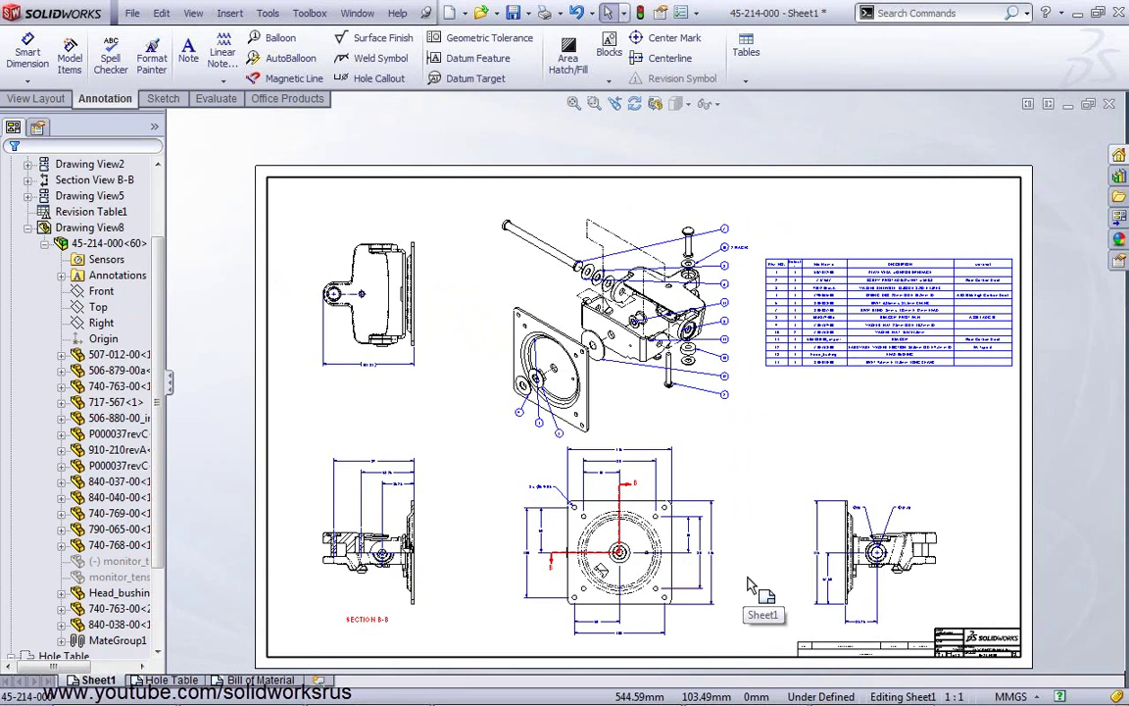
Zoom to fit, then leave the specified drawing paper colour unticked in Colors options and confirm
scroll(747, 585, down, 2)
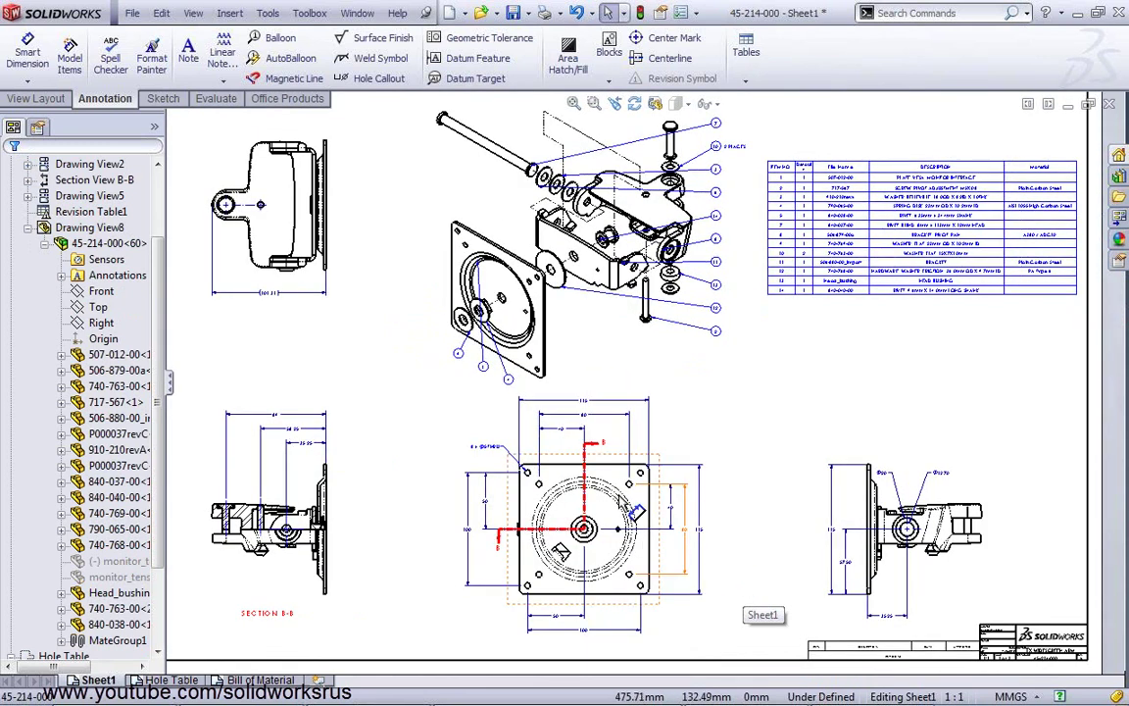
click(573, 103)
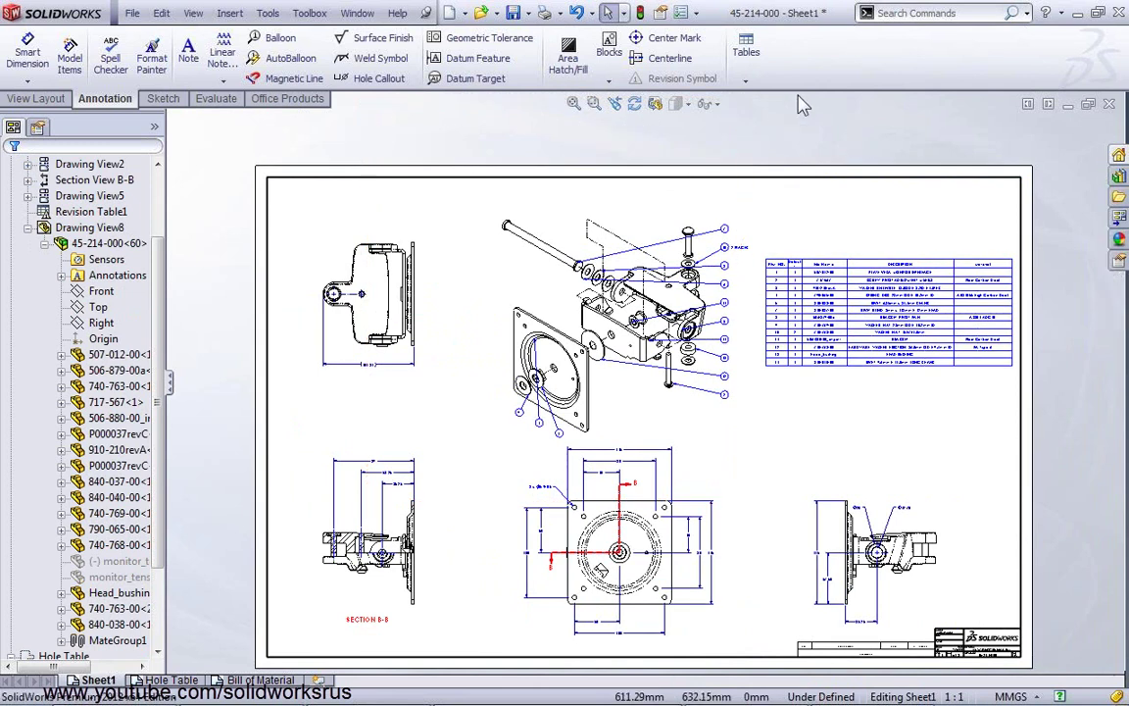
click(681, 12)
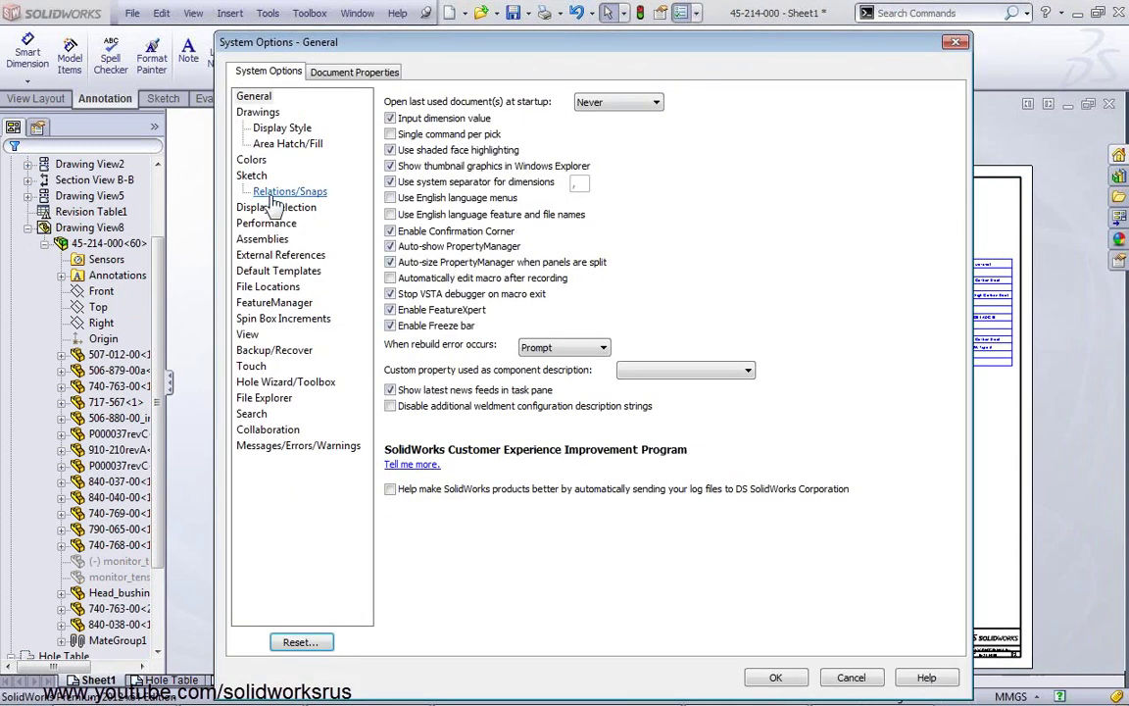
click(250, 160)
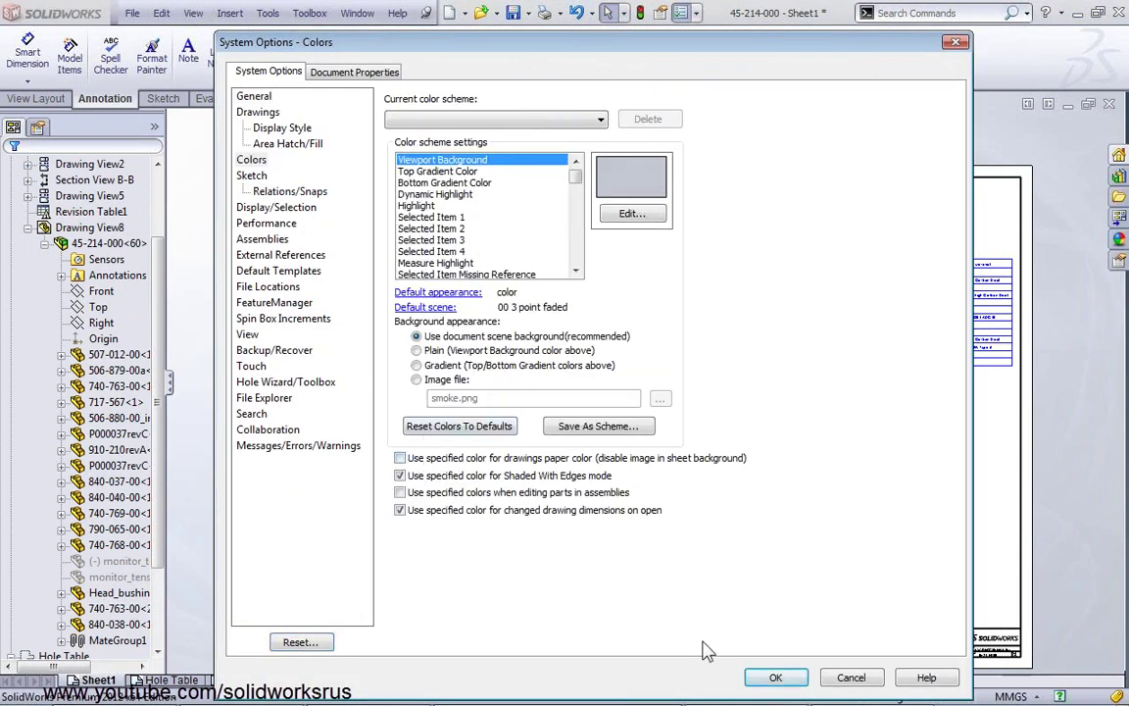
click(777, 677)
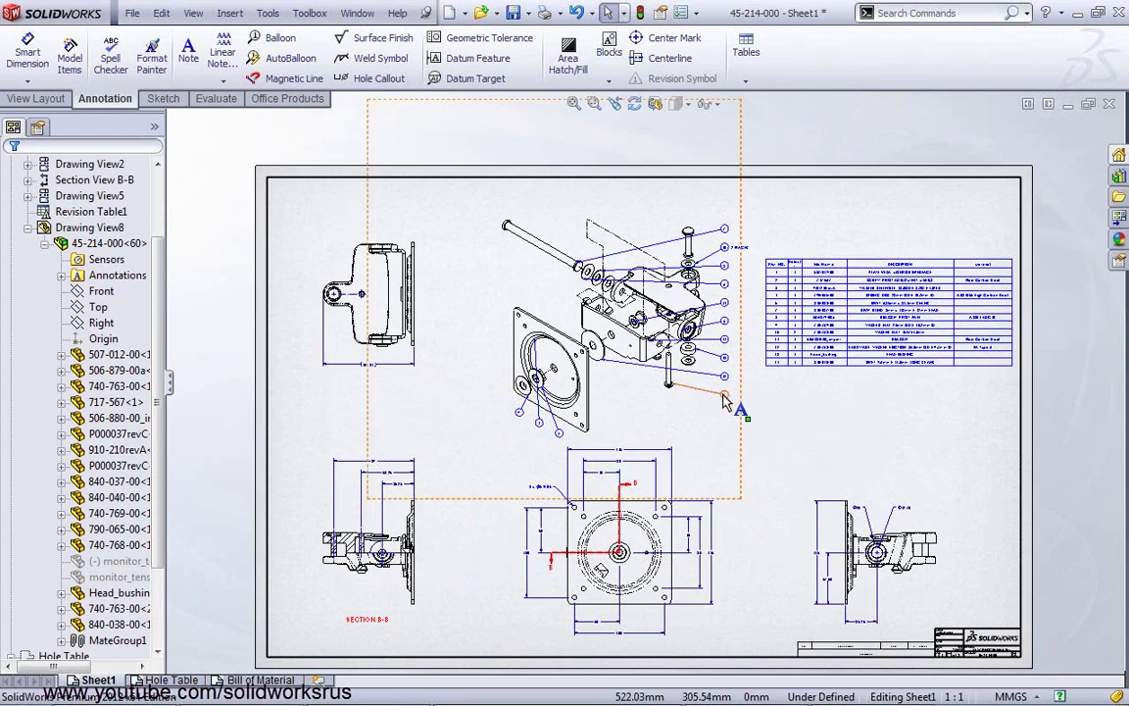
mouse_move(355, 688)
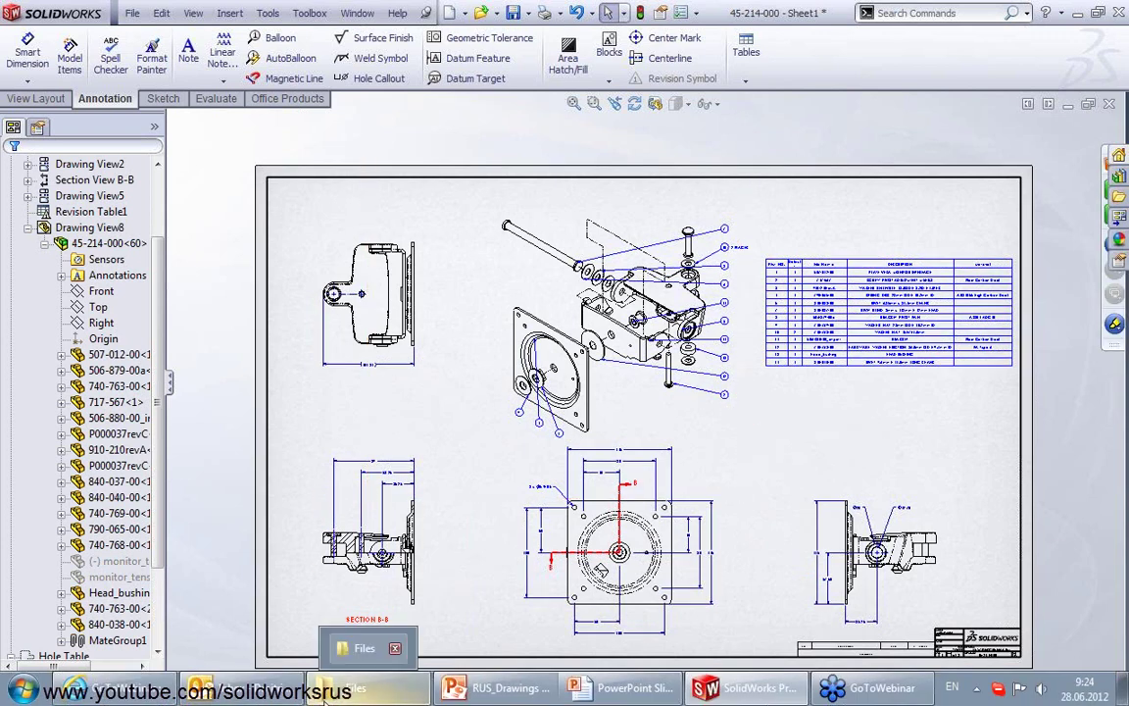
Open the Images\drawings folder holding the sheet background bitmaps from the Files window
click(333, 690)
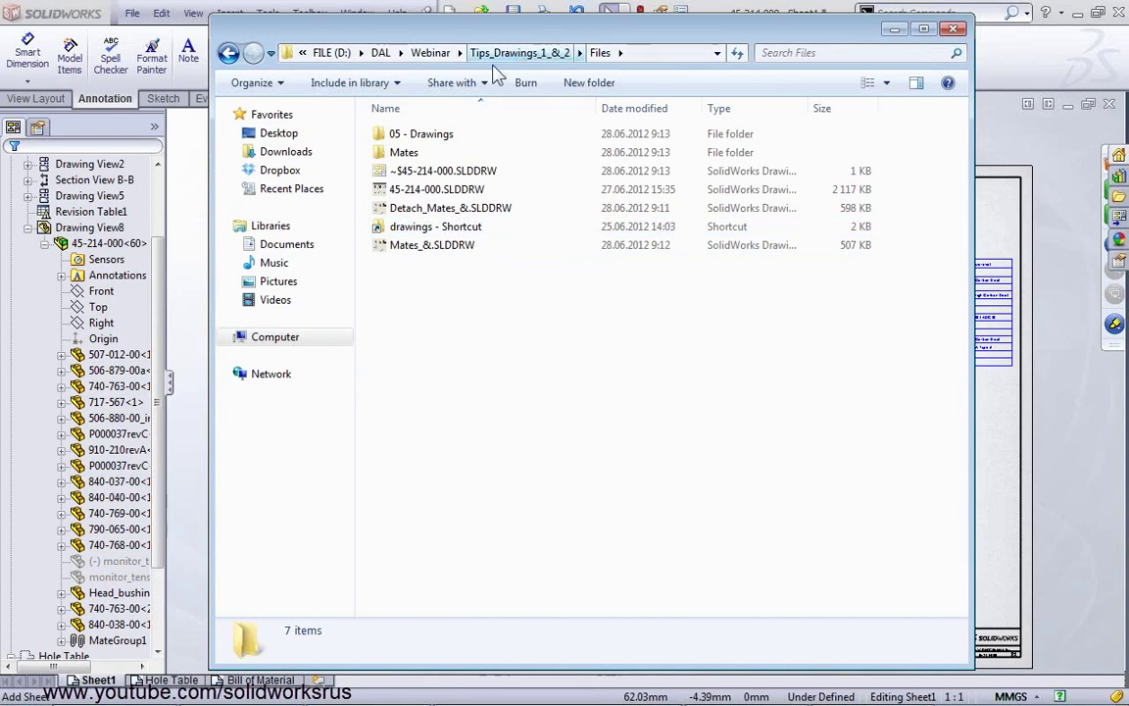
double_click(437, 229)
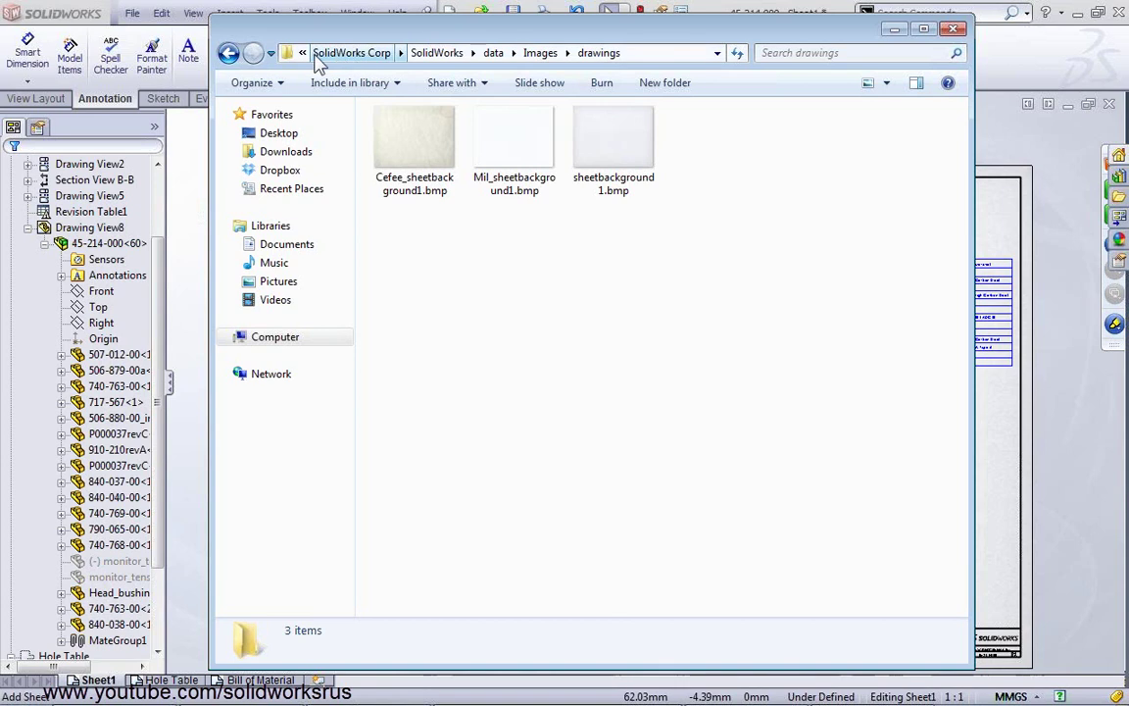
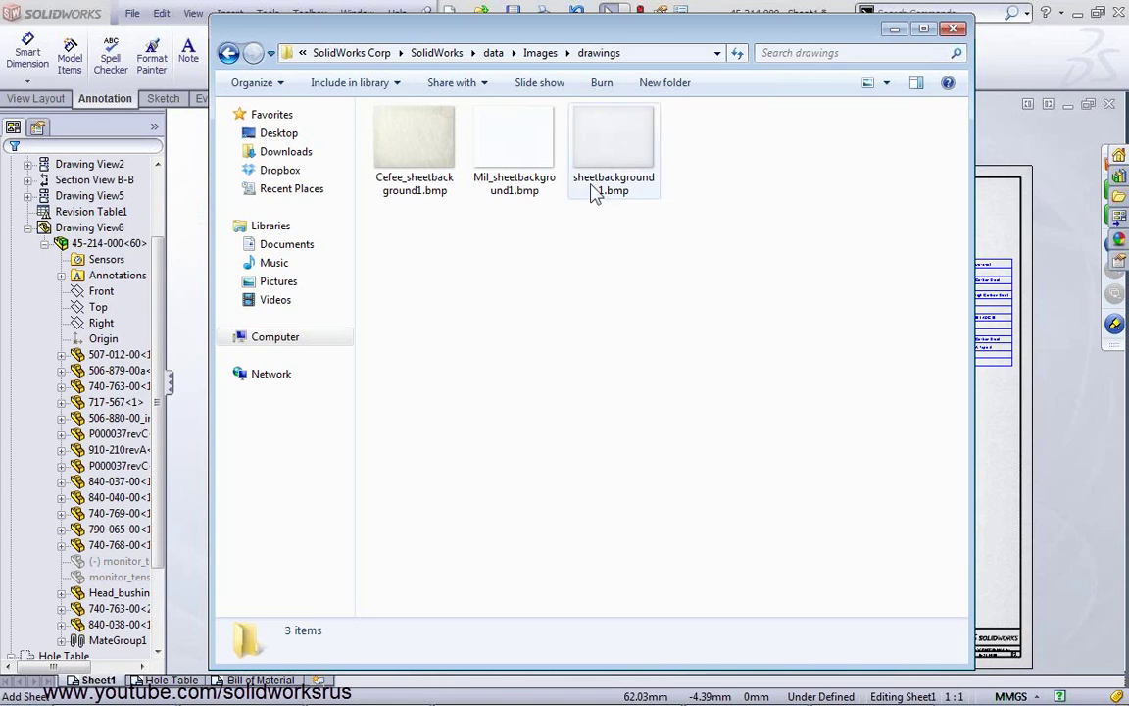
Rename the original sheetbackground1.bmp to _sheetbackground1.bmp
click(591, 192)
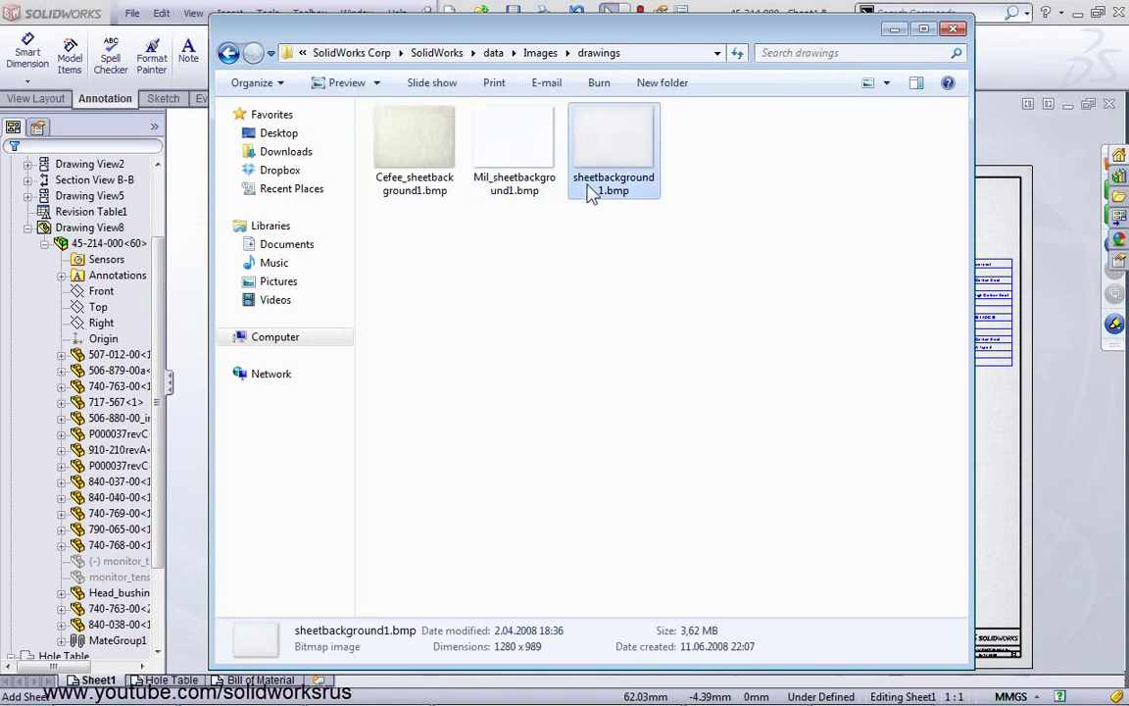
click(575, 186)
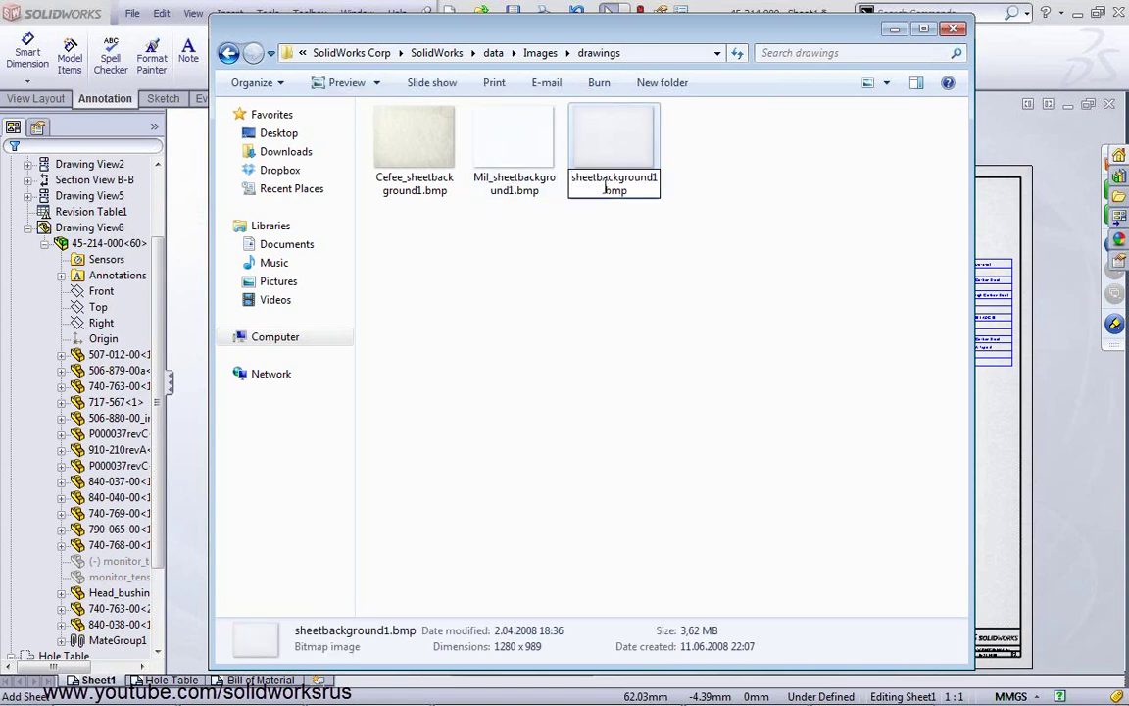
text(_)
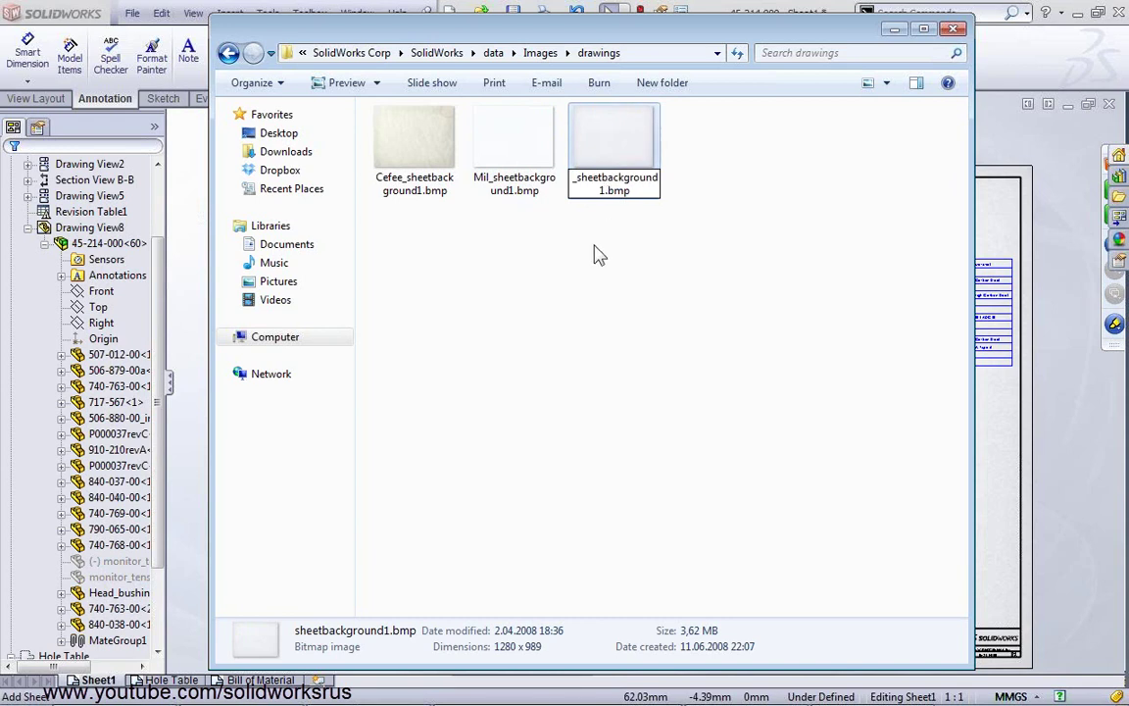
click(534, 220)
Rename Mil_sheetbackground1.bmp to sheetbackground1.bmp and return to SolidWorks
click(605, 199)
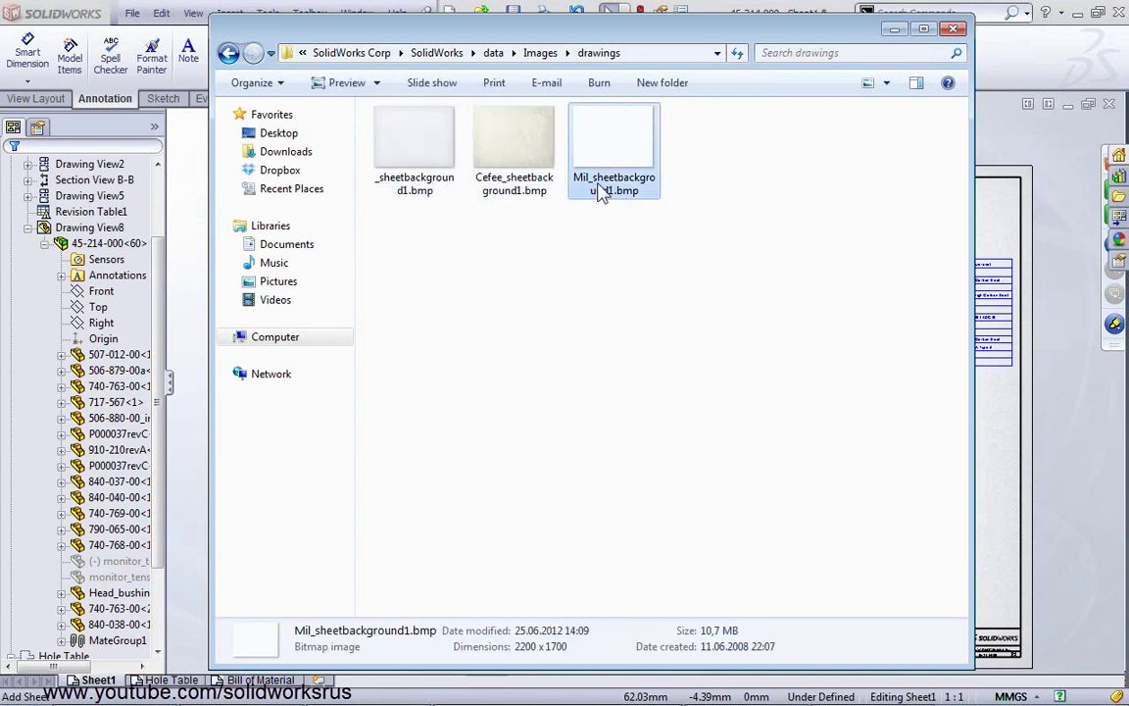
click(603, 186)
click(593, 177)
key(BackSpace)
key(BackSpace)
key(BackSpace)
key(BackSpace)
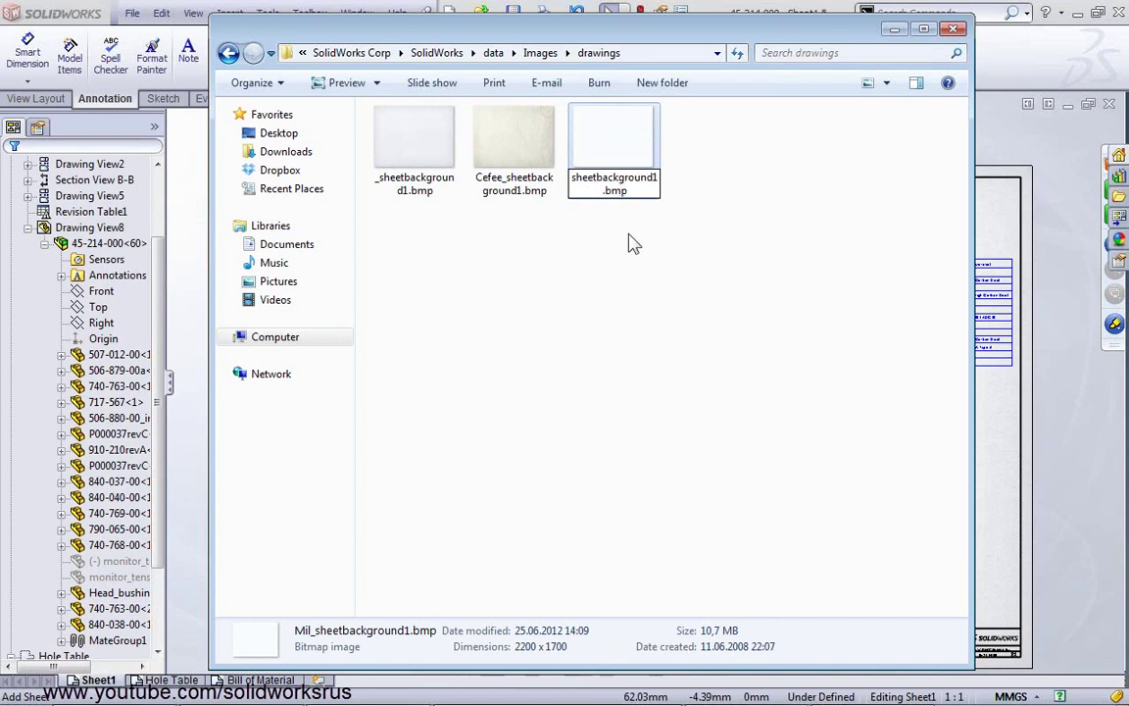
click(635, 243)
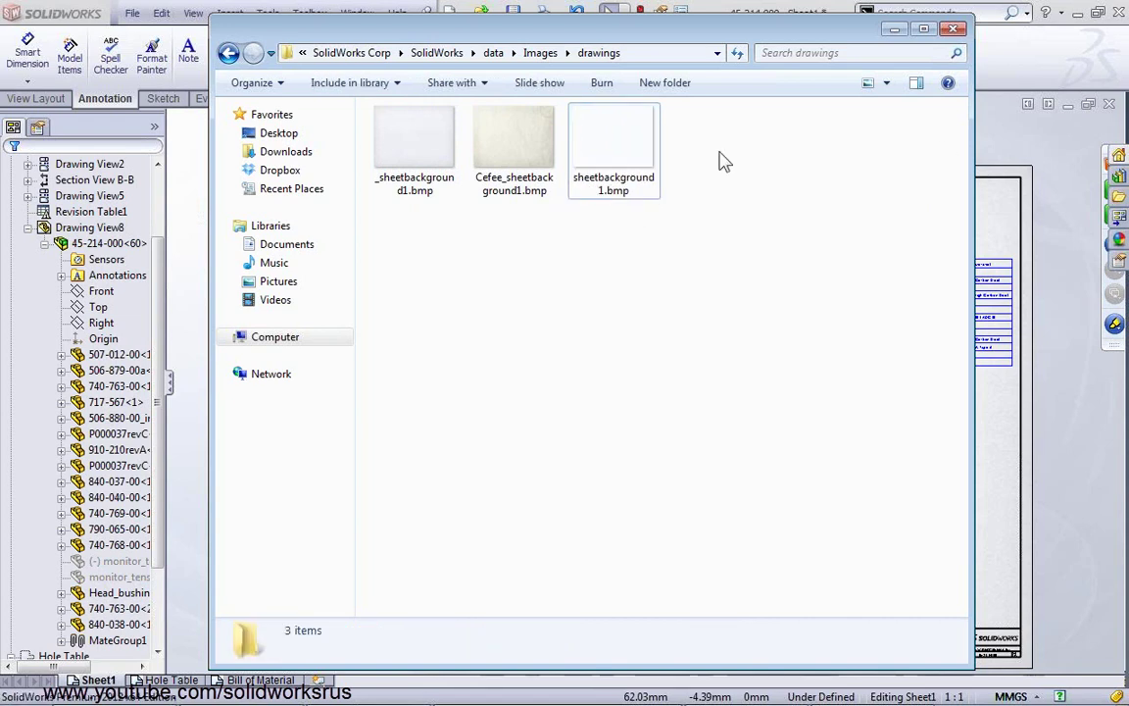
click(1039, 159)
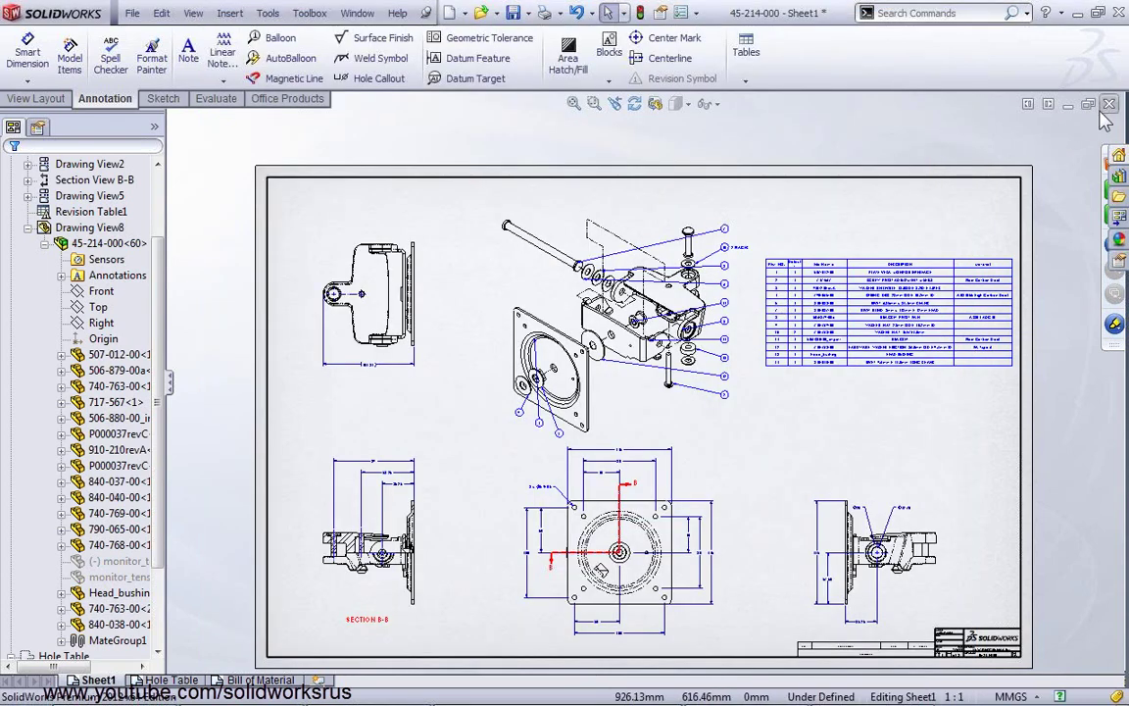
Close 45-214-000 without saving, then open and close Mates_.SLDDRW from Recent Documents
key(ctrl+w)
click(608, 386)
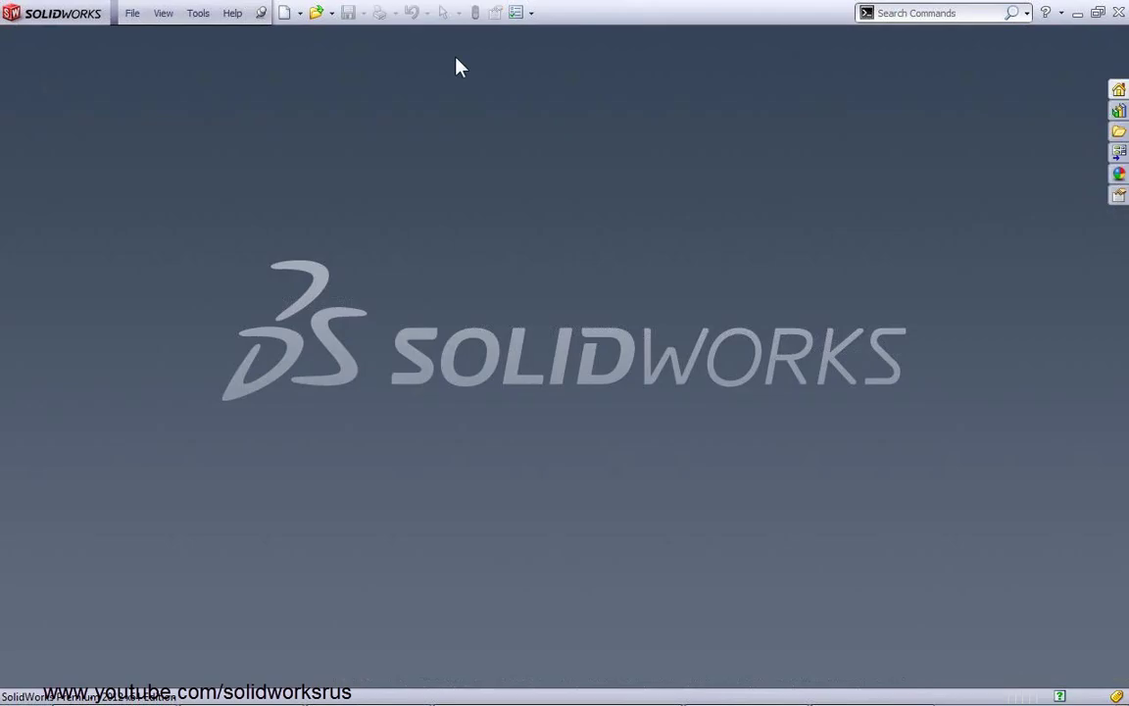
key(r)
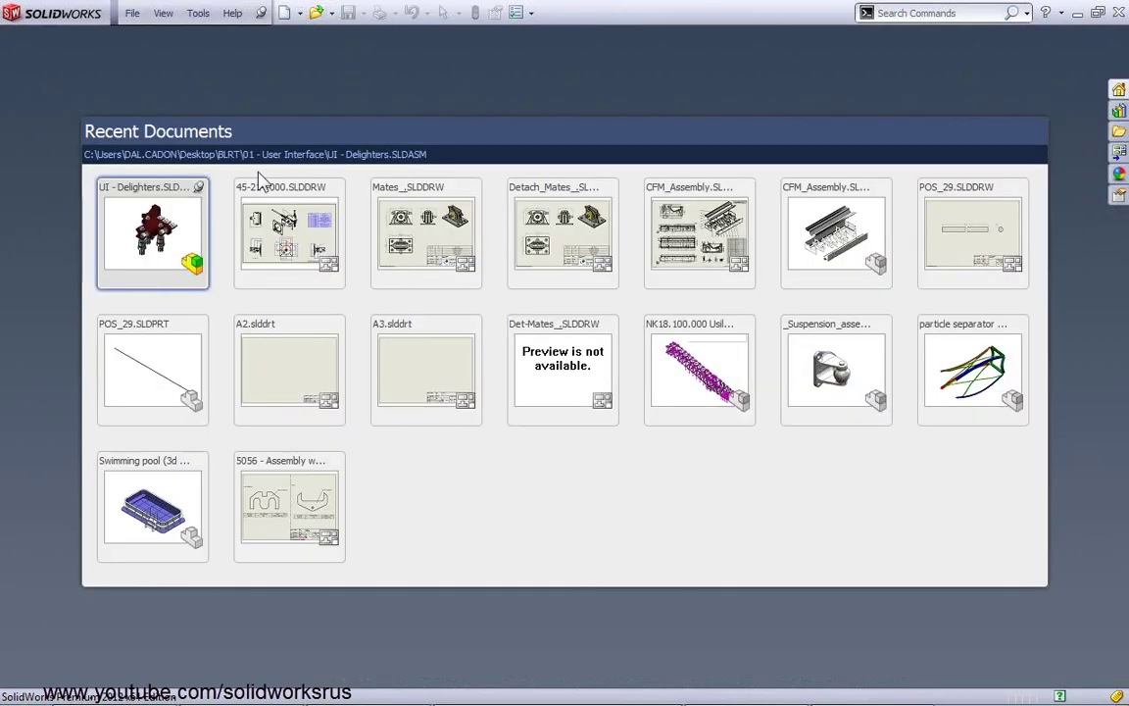
click(400, 250)
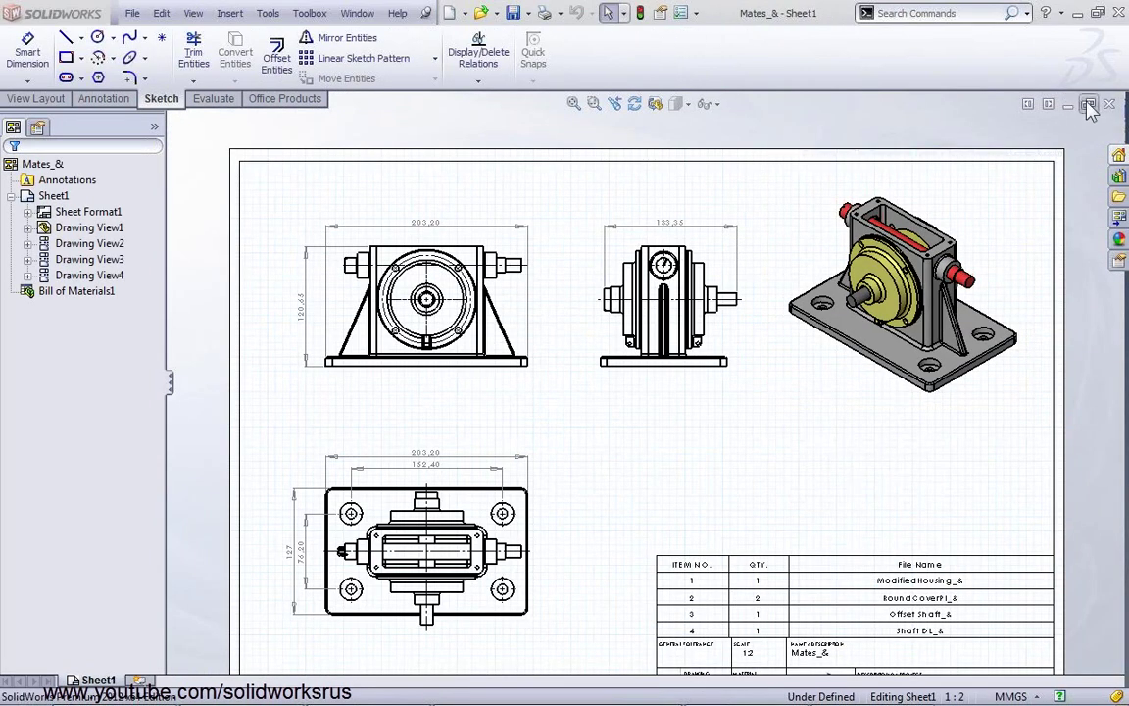
click(1109, 104)
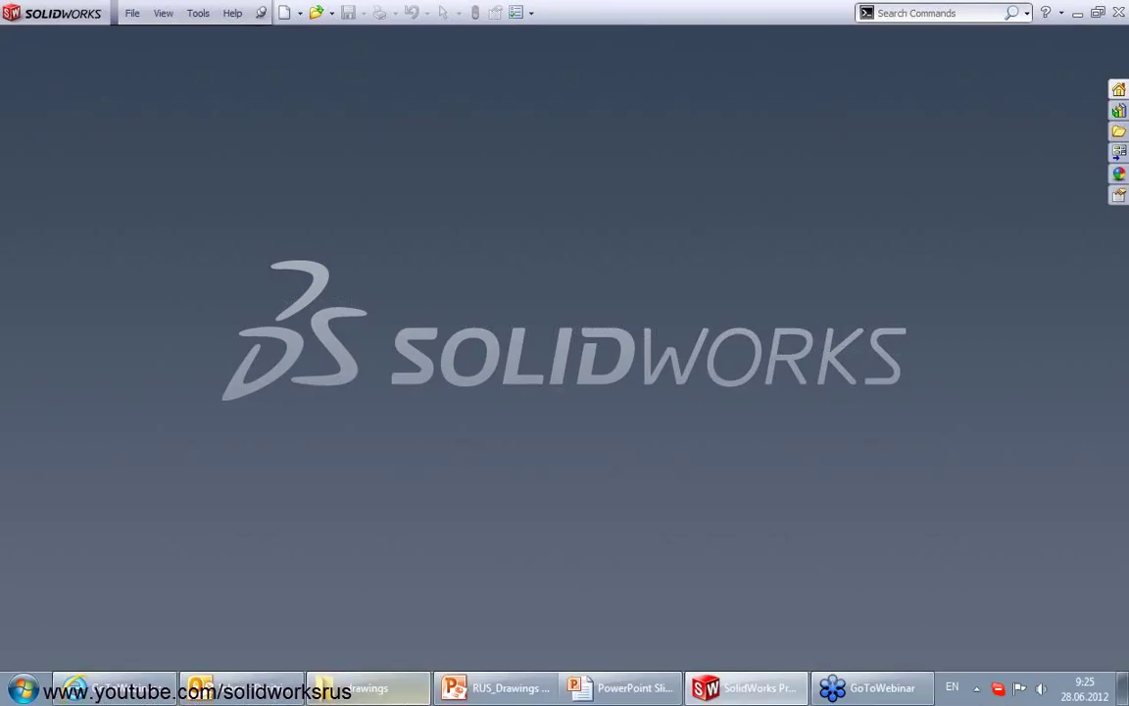
click(367, 687)
Rename the current sheetbackground1.bmp to _Millsheetbackground1.bmp
click(480, 175)
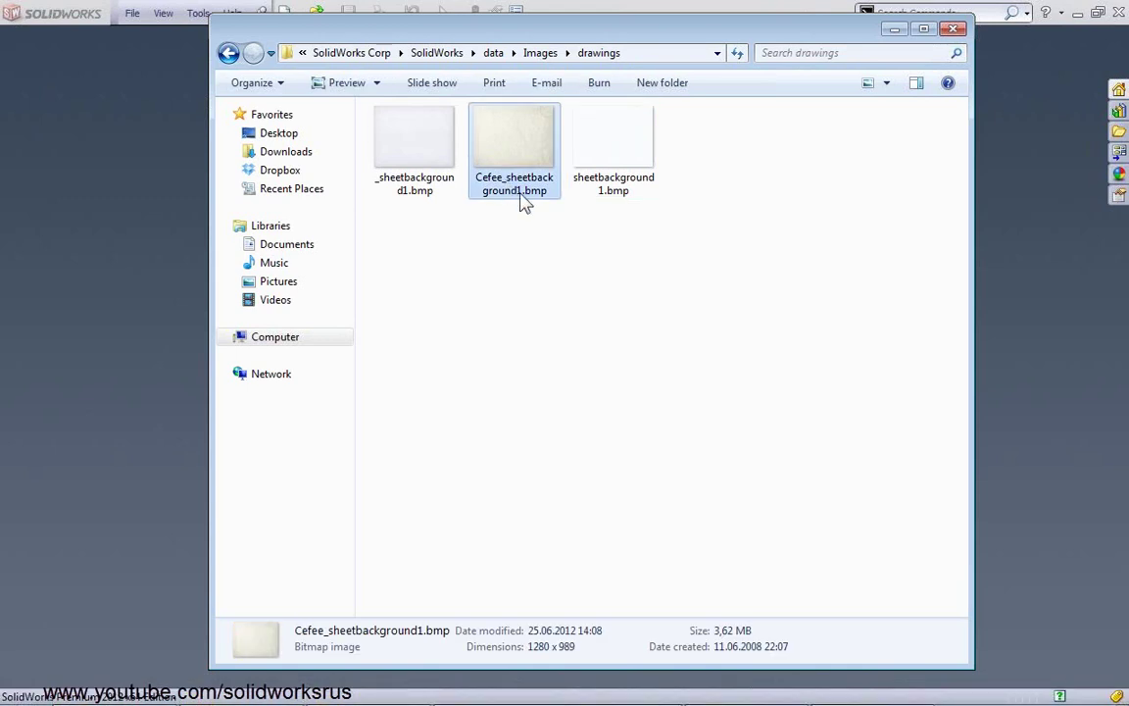
click(582, 193)
click(582, 192)
click(576, 179)
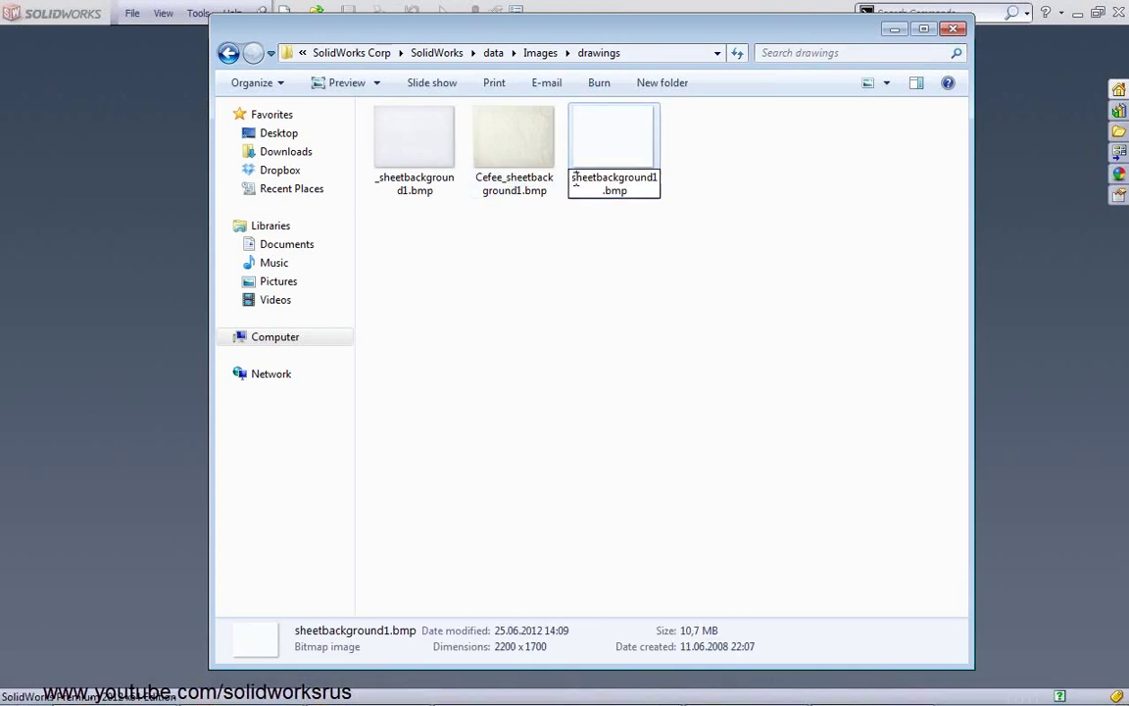
text(_Mill)
click(547, 287)
Rename Cefee_sheetbackground1.bmp to sheetbackground1.bmp and bring up SolidWorks Recent Documents
click(524, 191)
click(604, 196)
click(612, 192)
key(Home)
key(shift+Right)
key(shift+Right)
key(shift+Right)
key(Delete)
click(585, 368)
click(165, 228)
key(r)
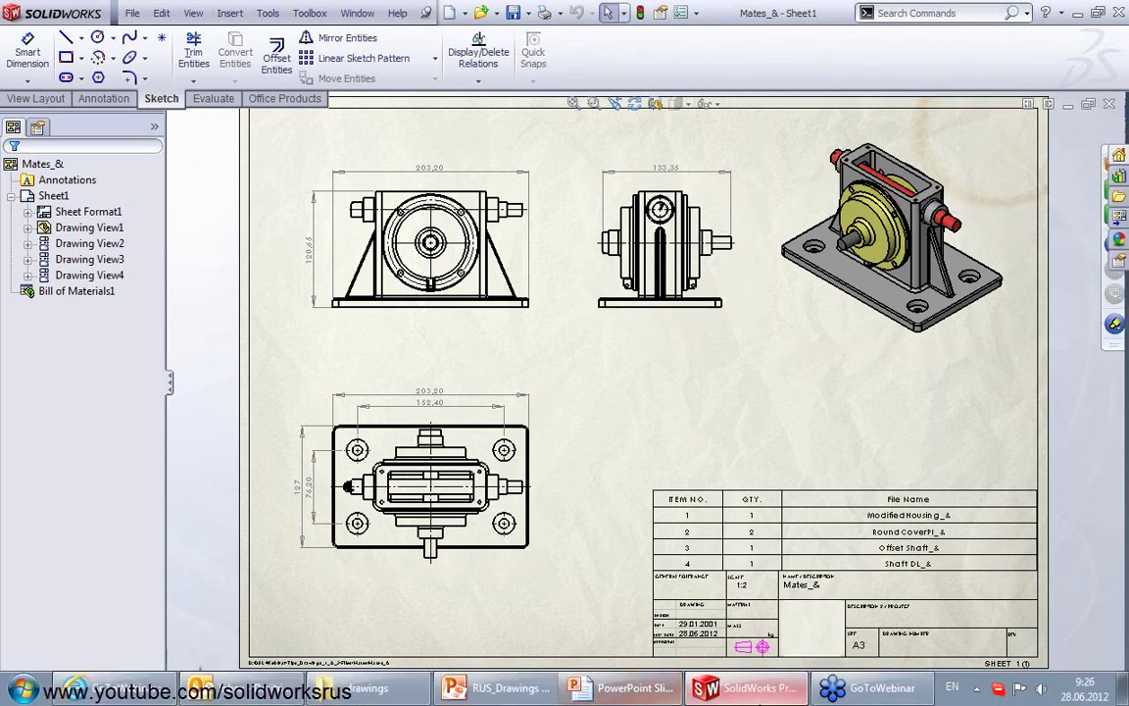
Show the 'Sheet format could not be located' slide in the PowerPoint slide show
click(632, 694)
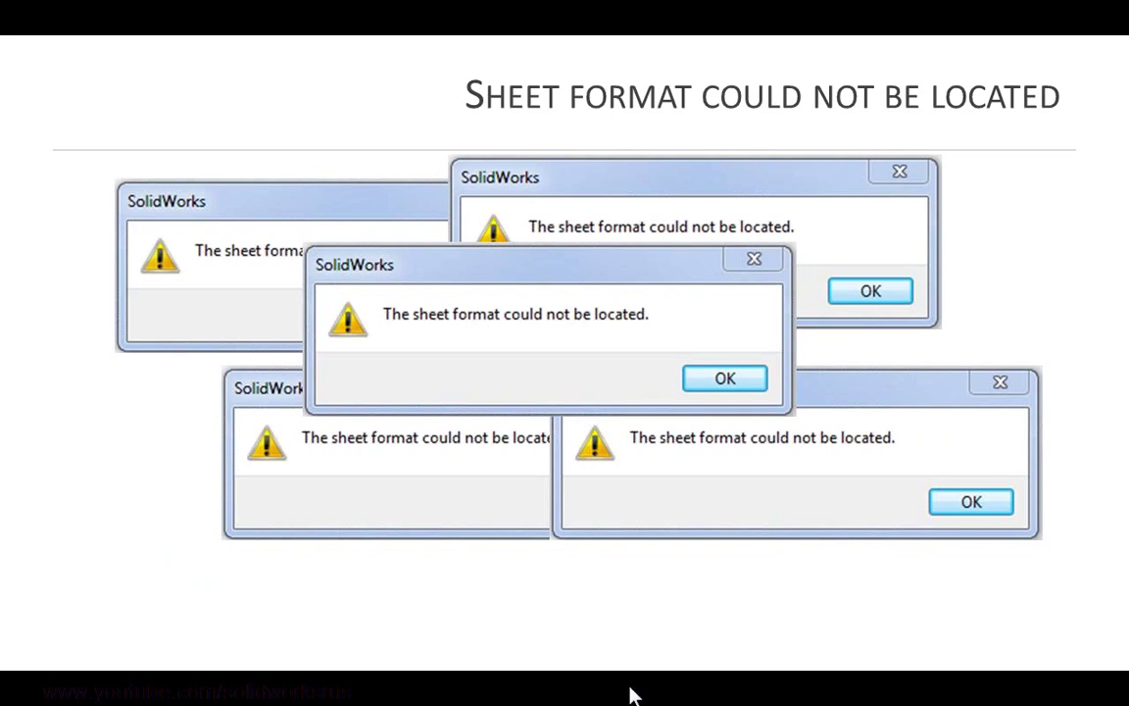
Switch from the PowerPoint slide show back to the Mates_ drawing in SolidWorks
key(alt+Tab)
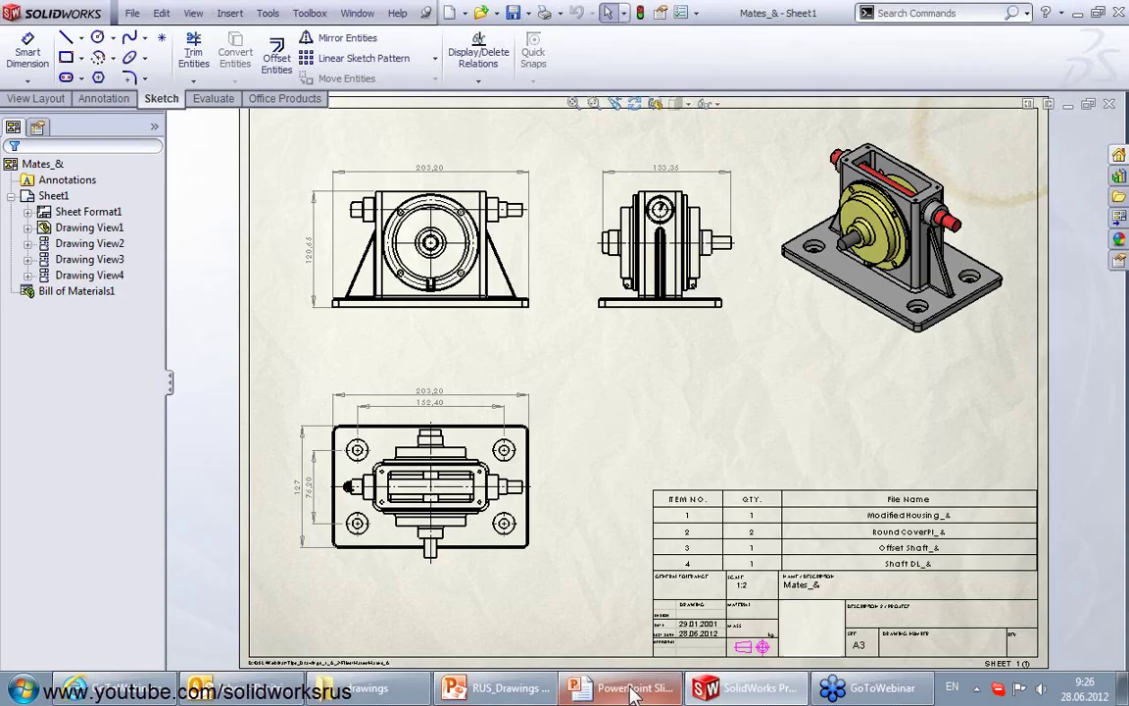
click(142, 681)
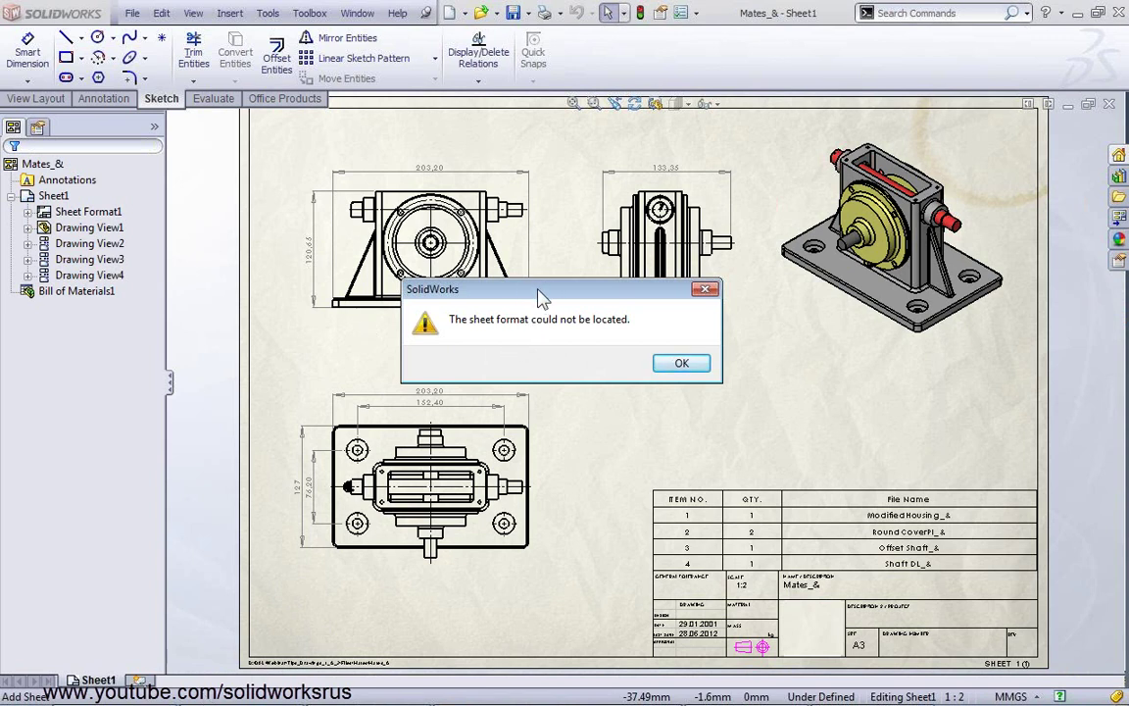
drag(537, 296, 591, 336)
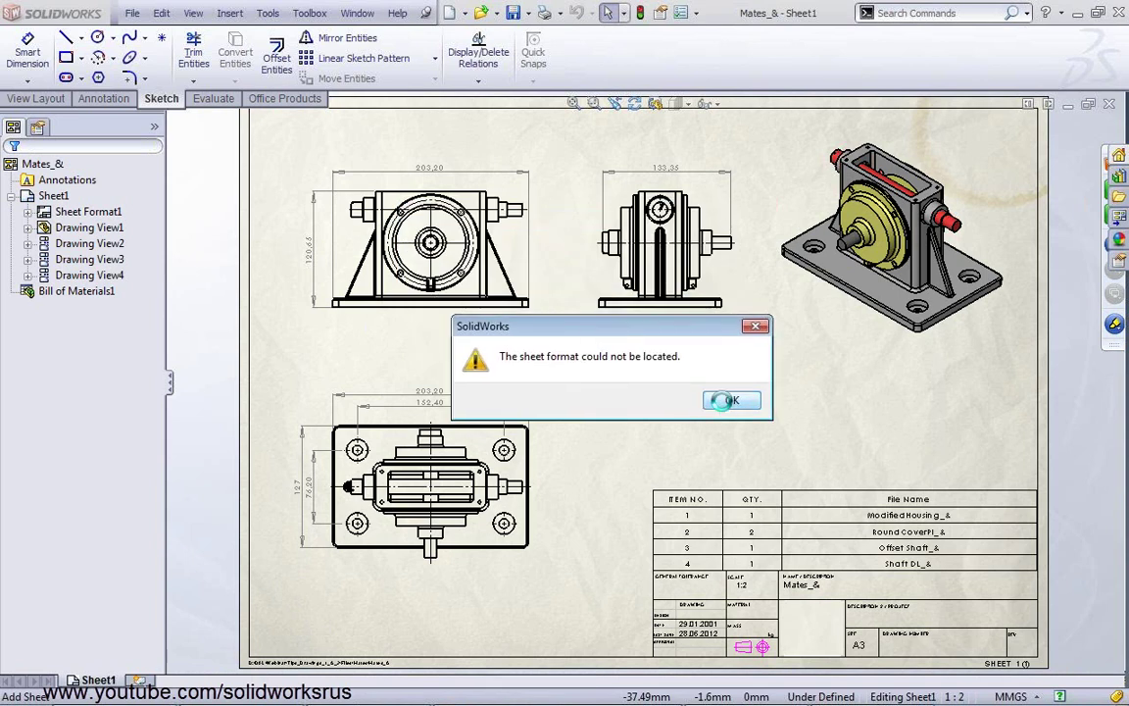
click(730, 402)
click(773, 226)
right_click(173, 675)
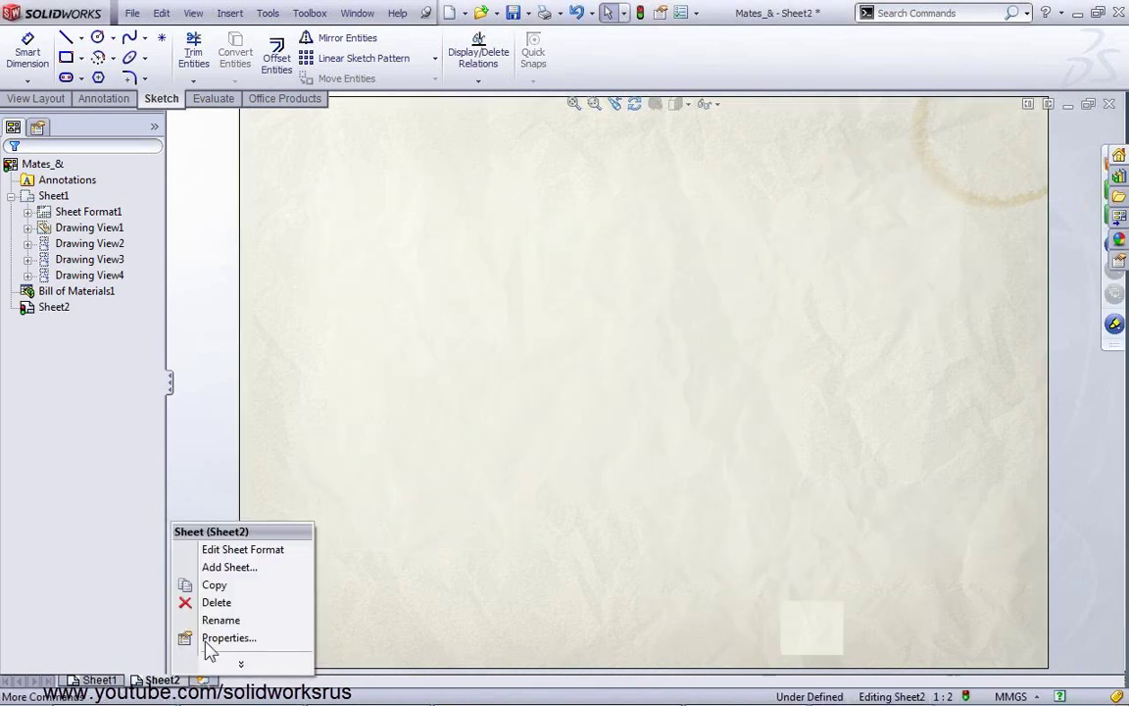
click(218, 601)
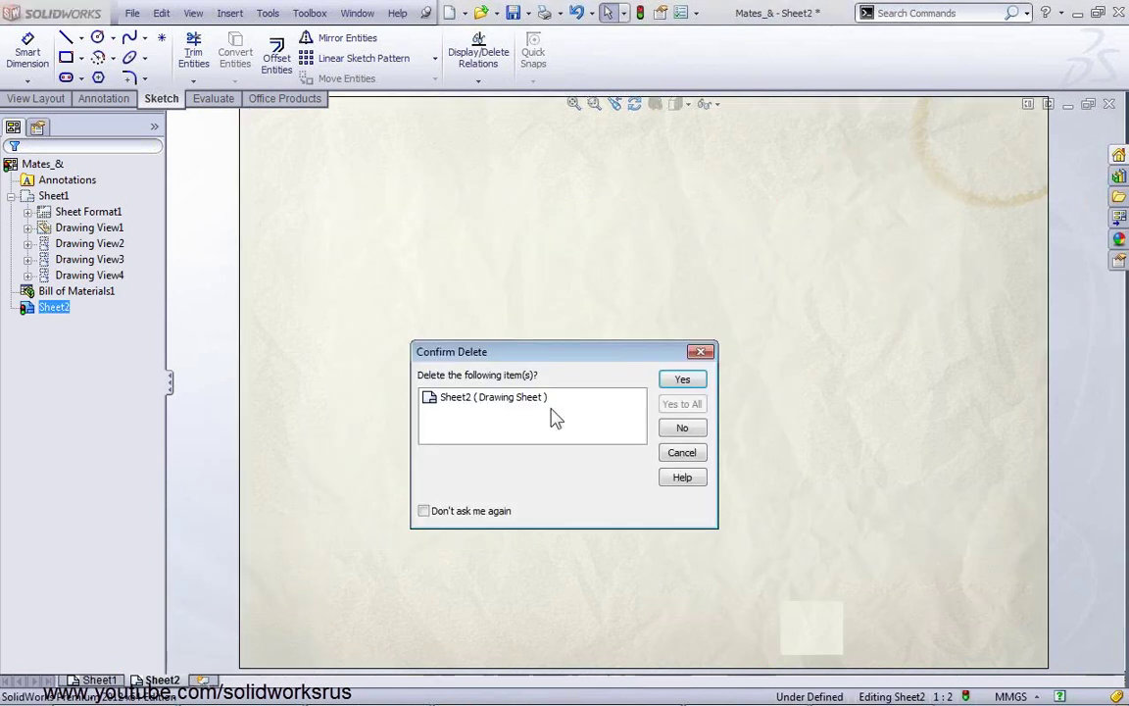
click(676, 382)
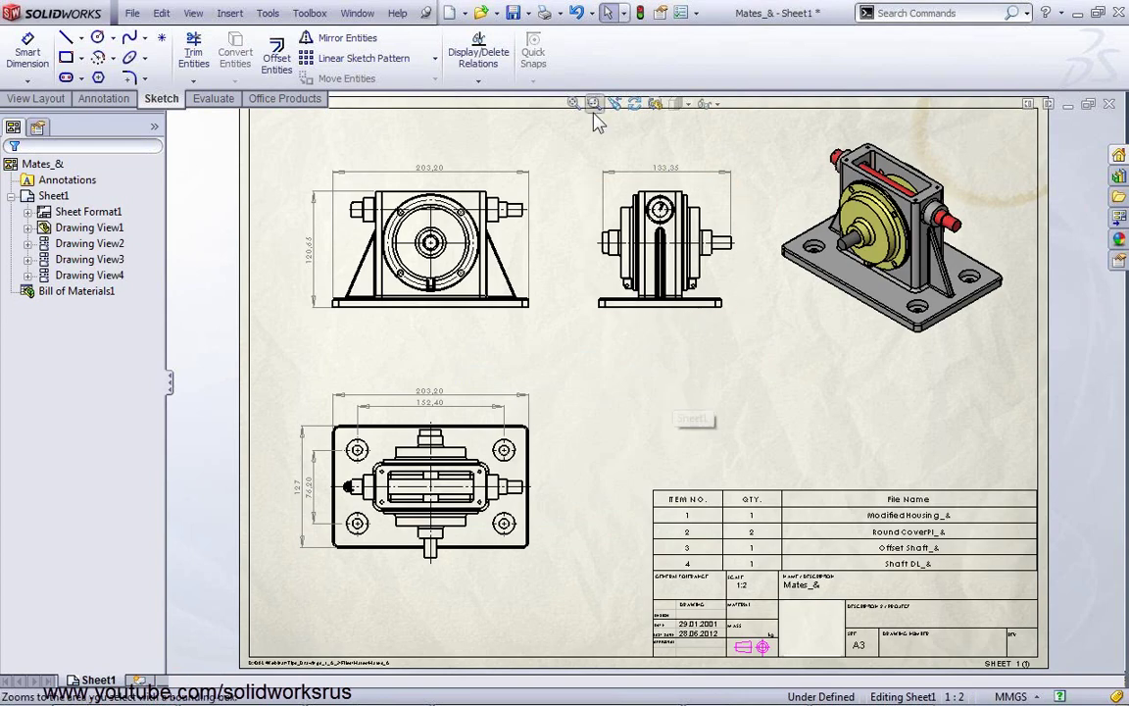
Set the sheet size to A3 in Sheet Properties, then add a new Sheet2
right_click(660, 434)
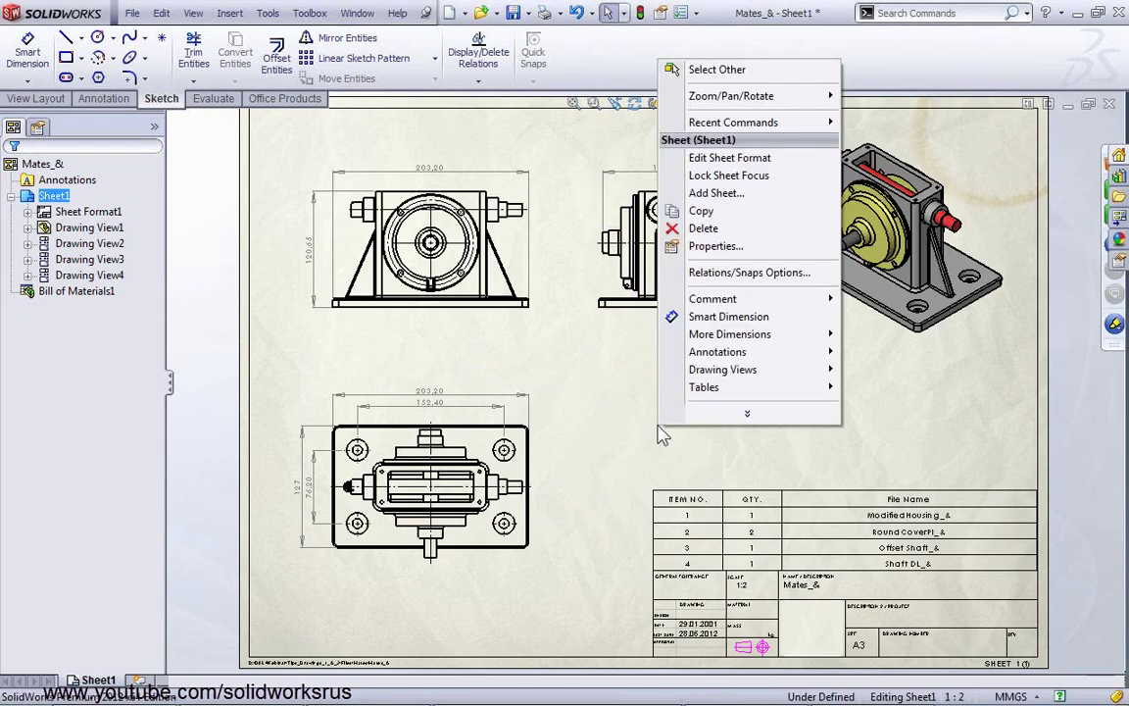
click(721, 247)
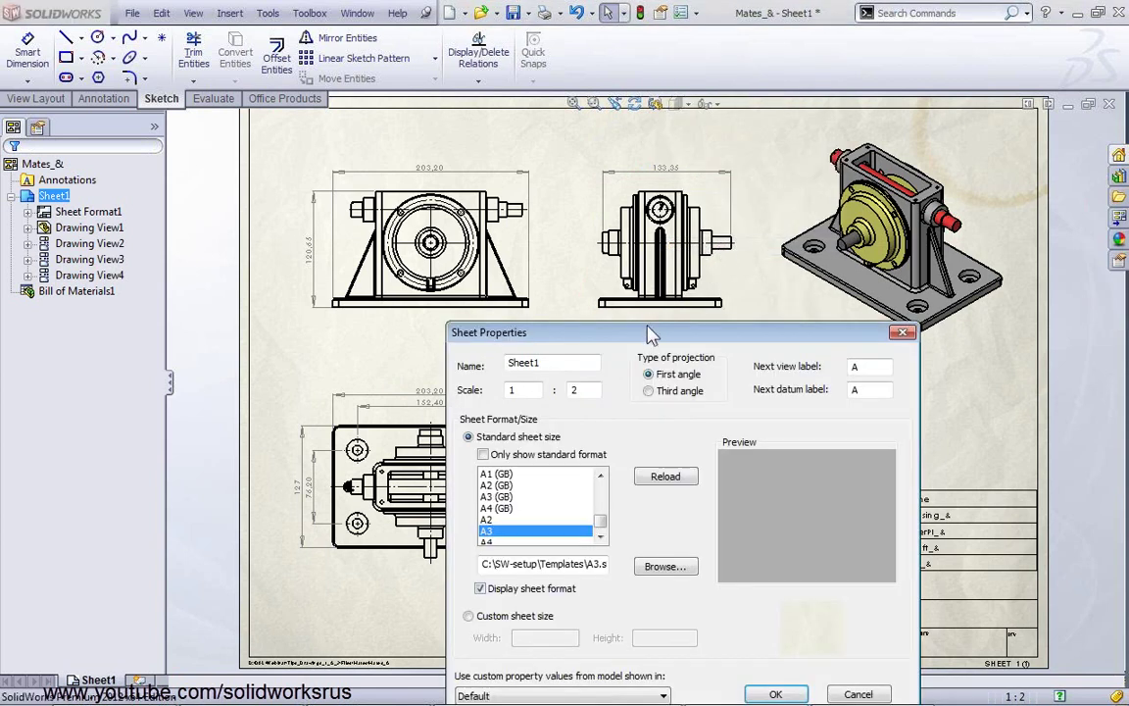
drag(645, 333, 619, 162)
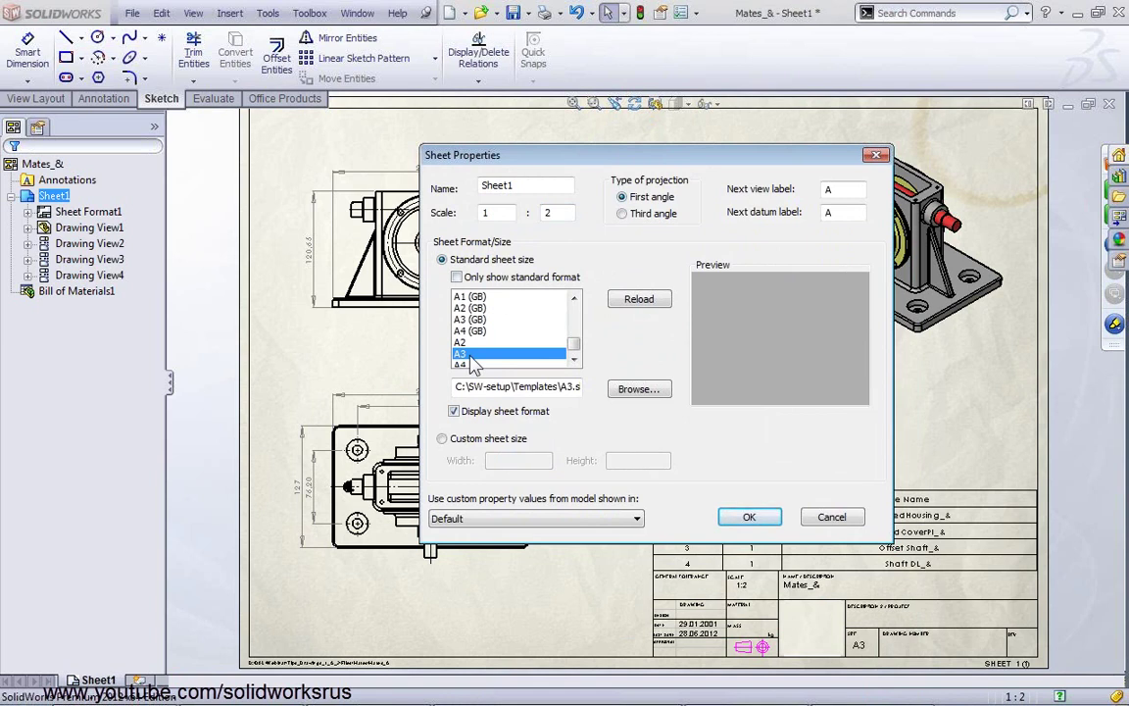
click(471, 357)
click(743, 517)
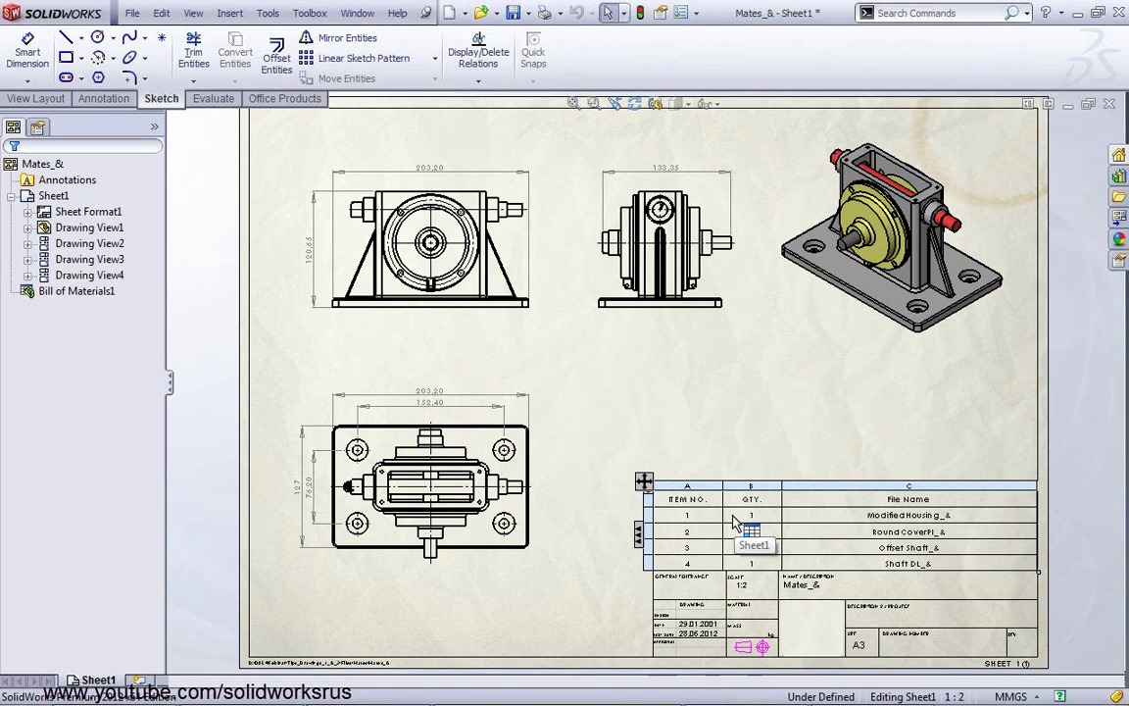
click(140, 678)
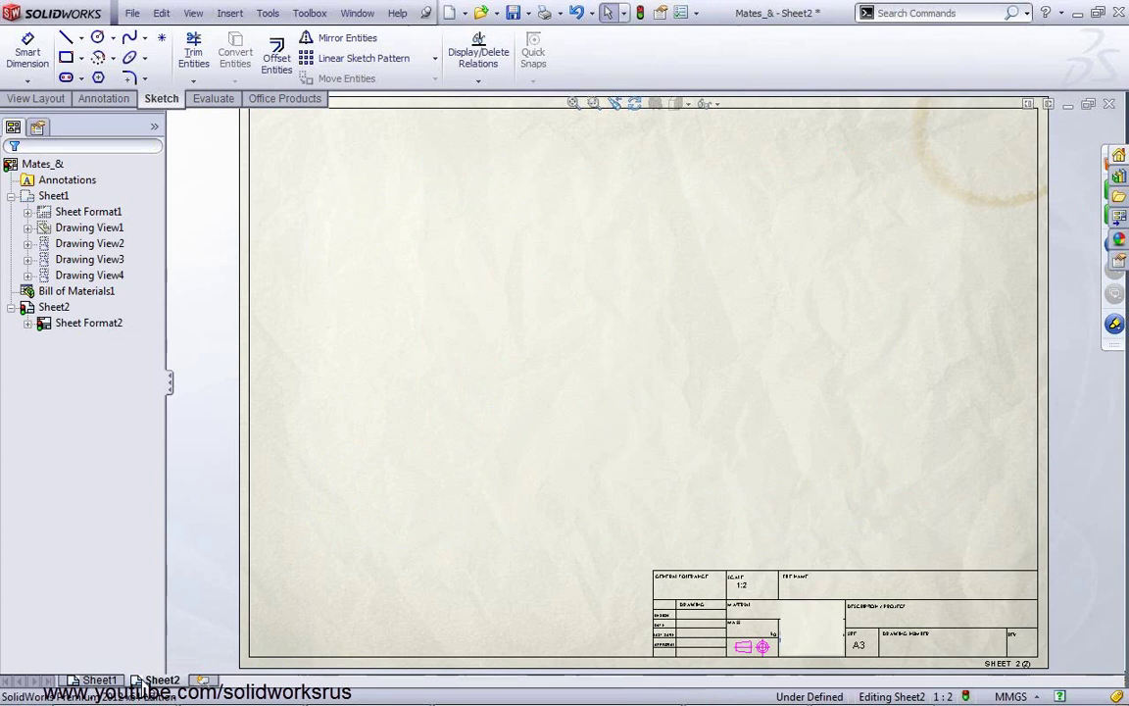
Check Sheet1's properties without changes, glance at empty Sheet2, then return to Sheet1
click(98, 679)
right_click(559, 458)
click(647, 229)
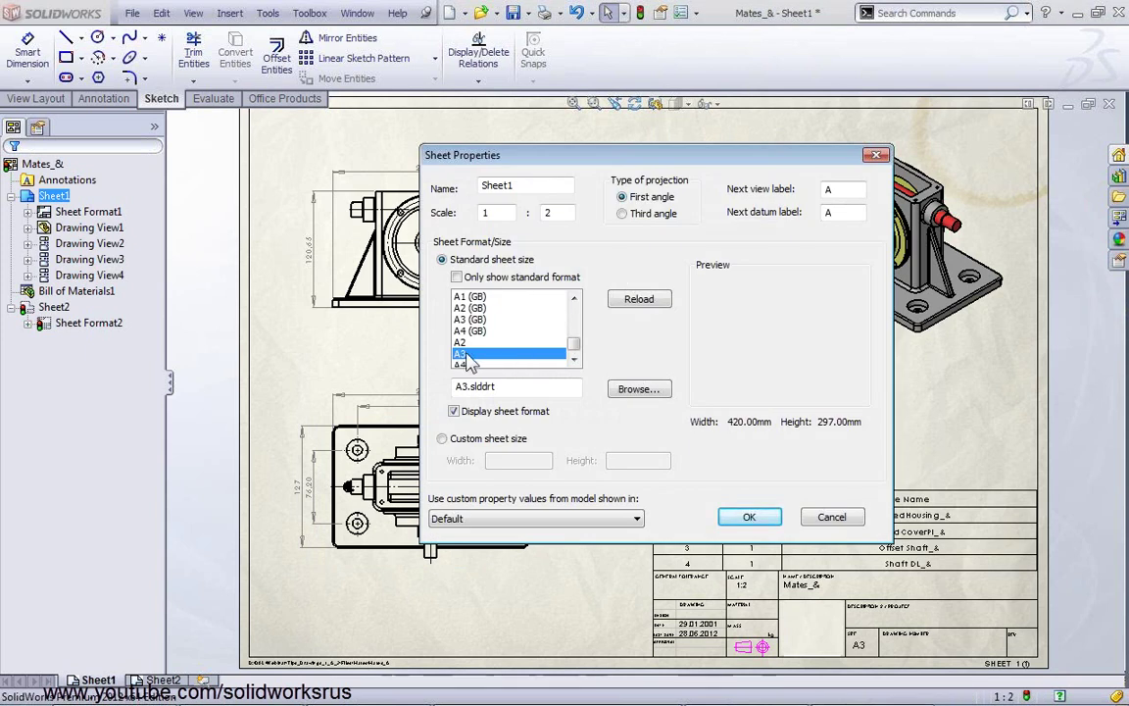
click(877, 156)
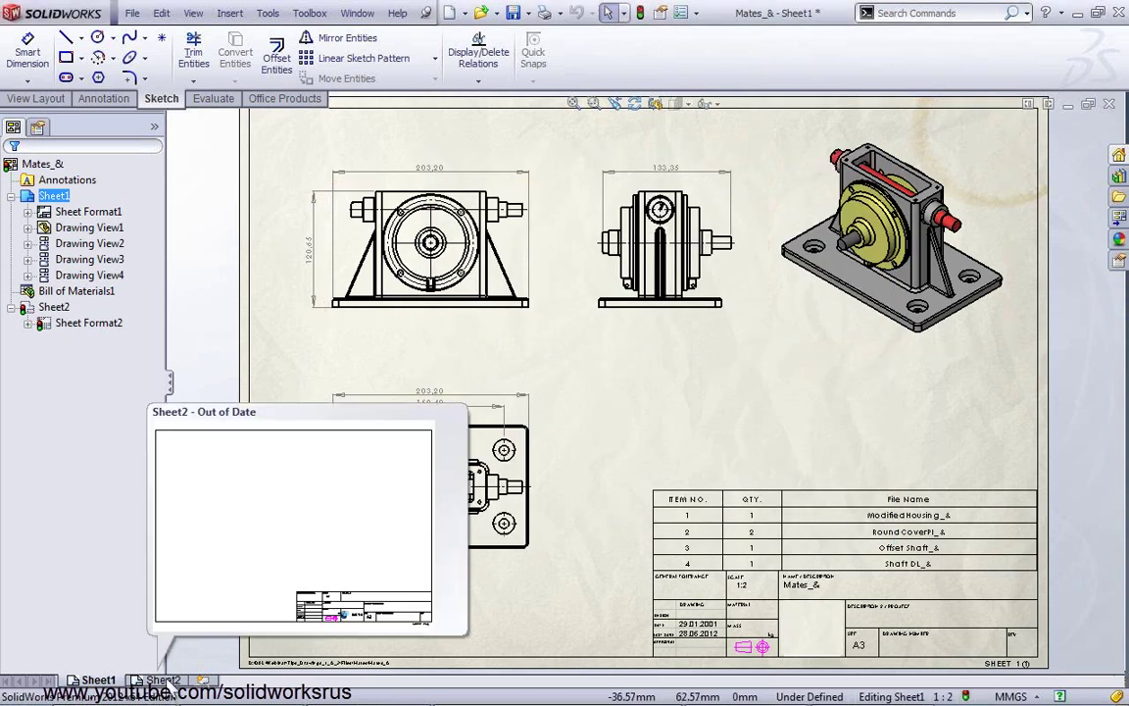
click(162, 679)
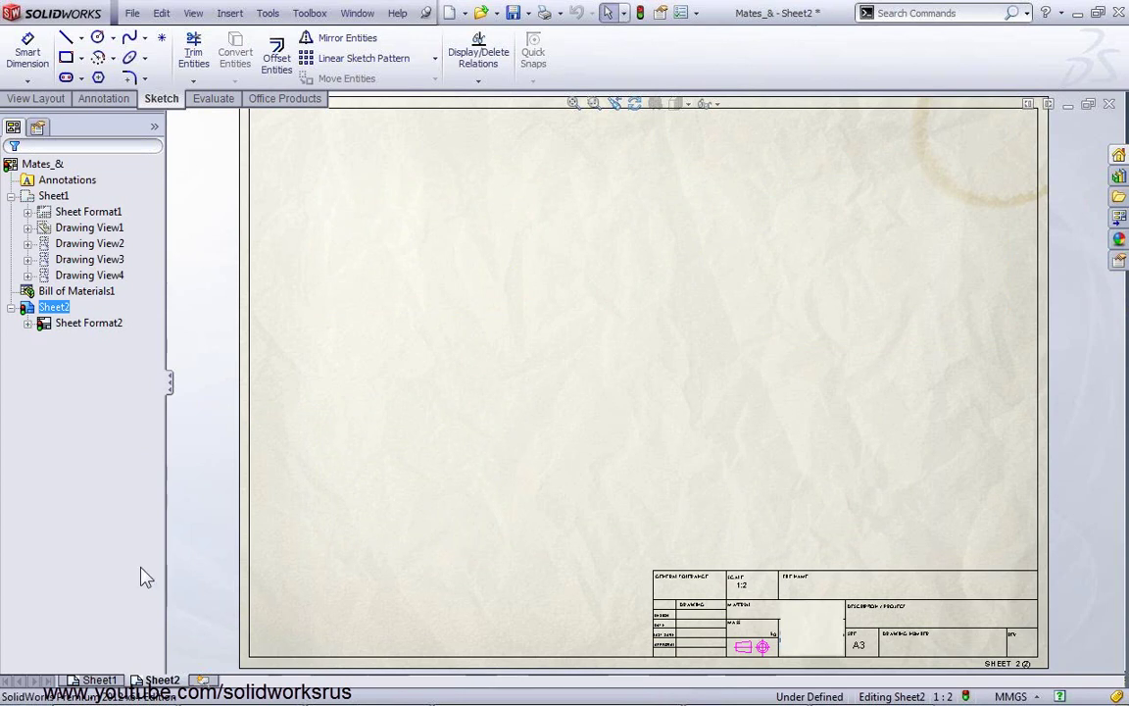
click(100, 679)
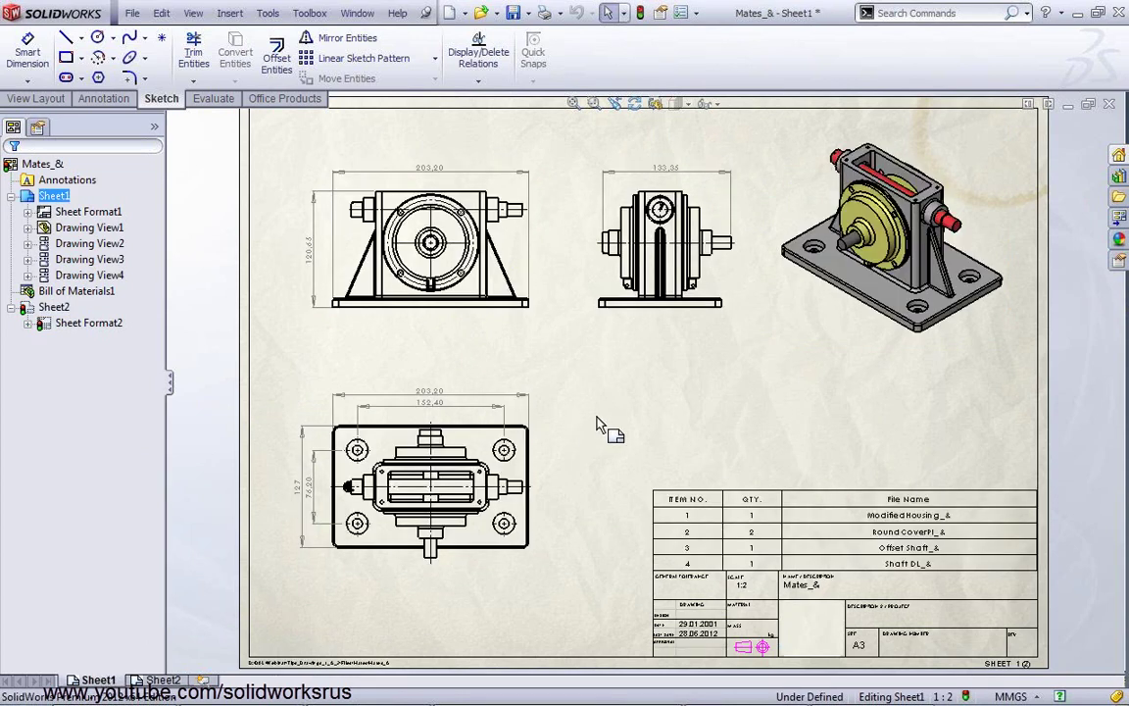
Nudge the isometric view slightly lower on Sheet1, then start dragging Drawing View4 in the tree
click(803, 309)
right_click(815, 307)
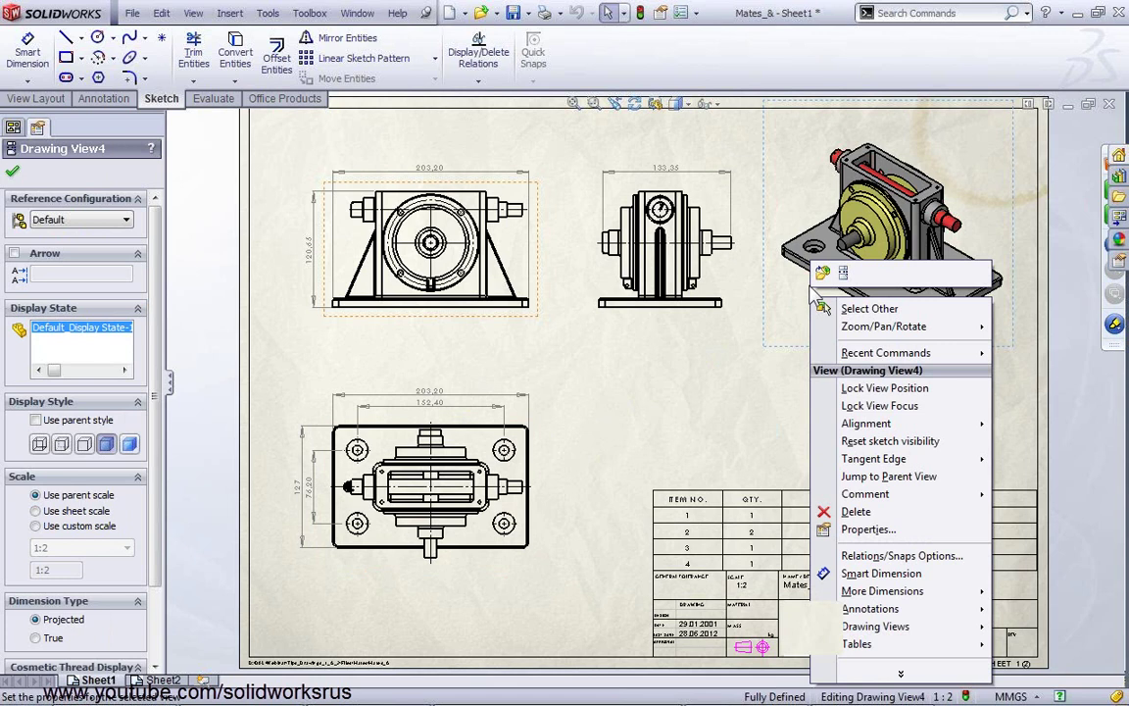
click(714, 434)
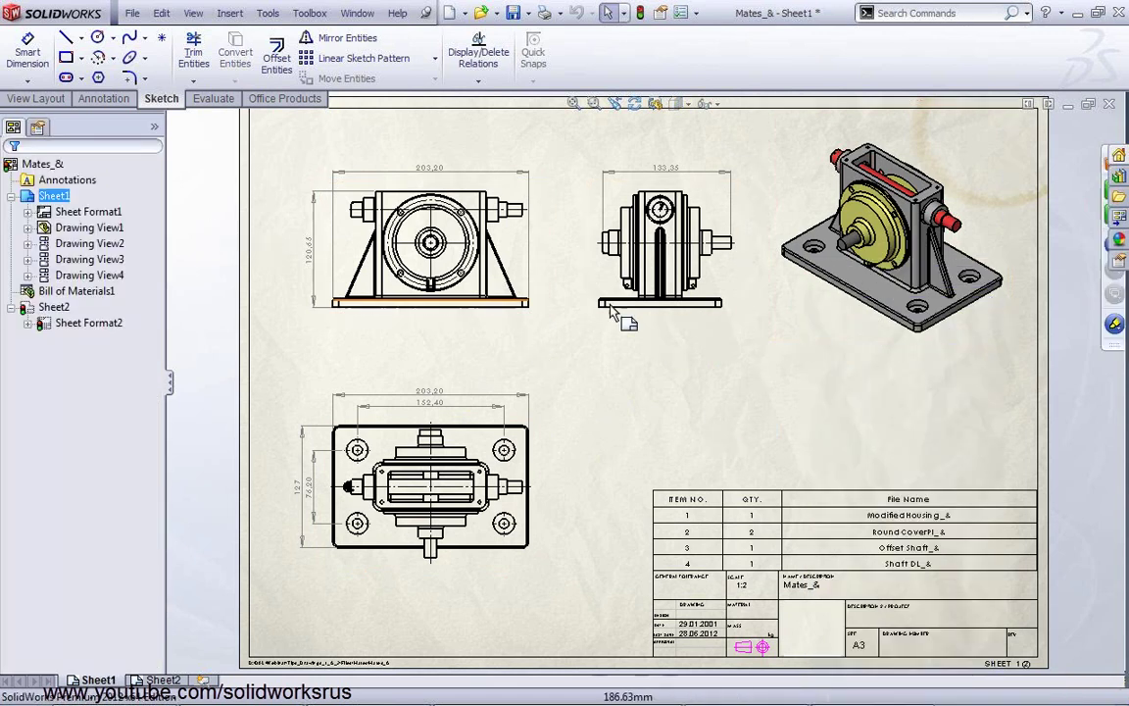
mouse_move(806, 363)
mouse_down()
mouse_move(833, 316)
mouse_move(829, 365)
mouse_up()
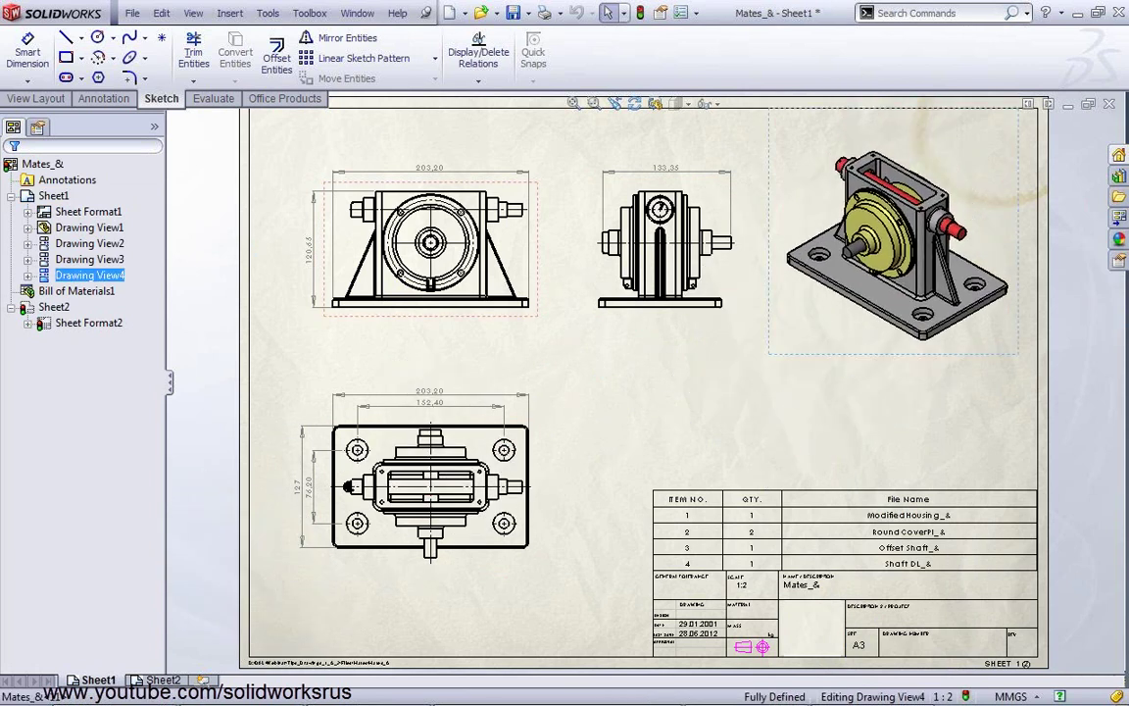
click(519, 380)
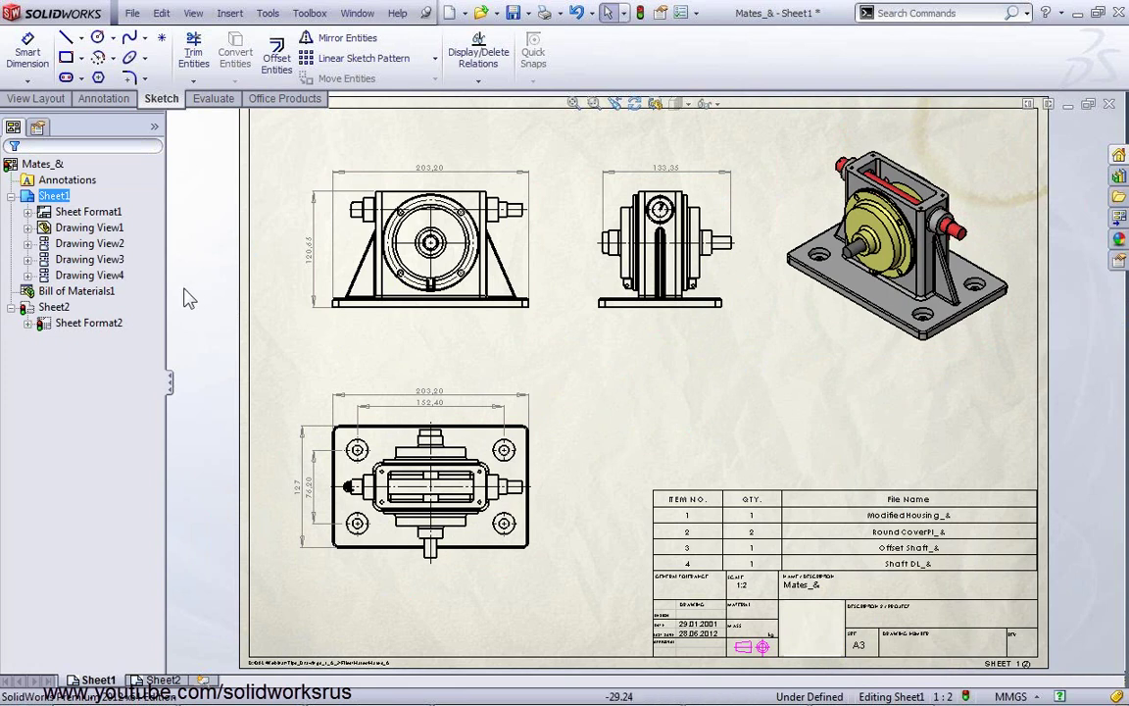
click(93, 275)
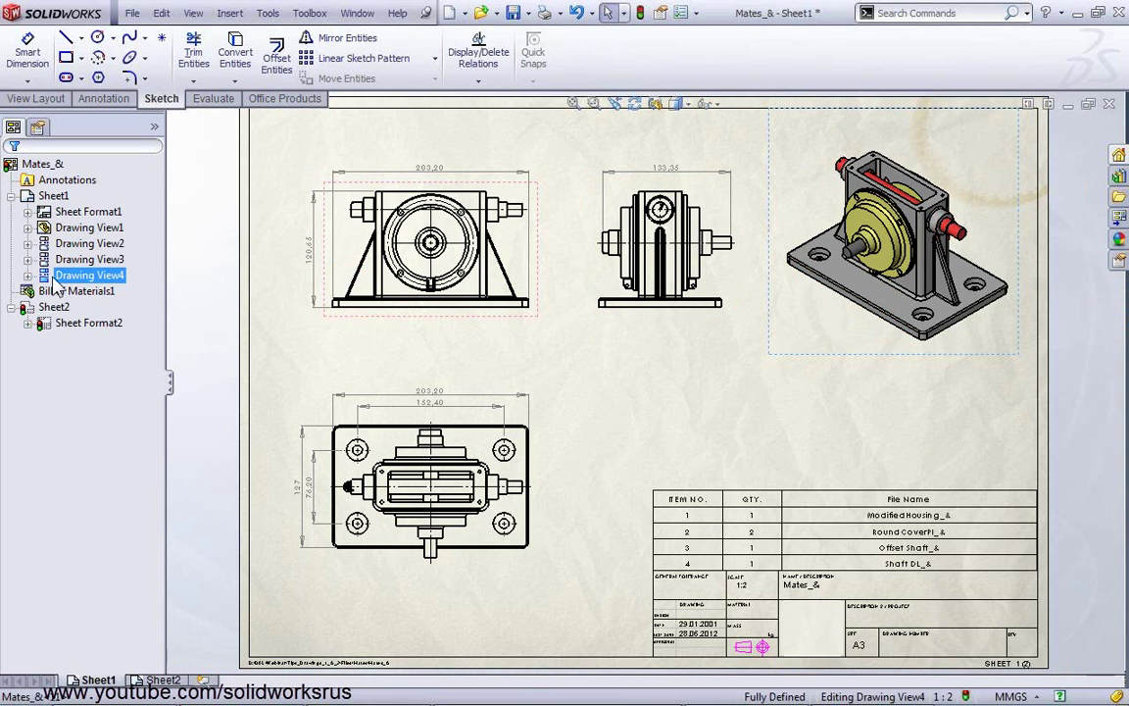
drag(70, 277, 160, 313)
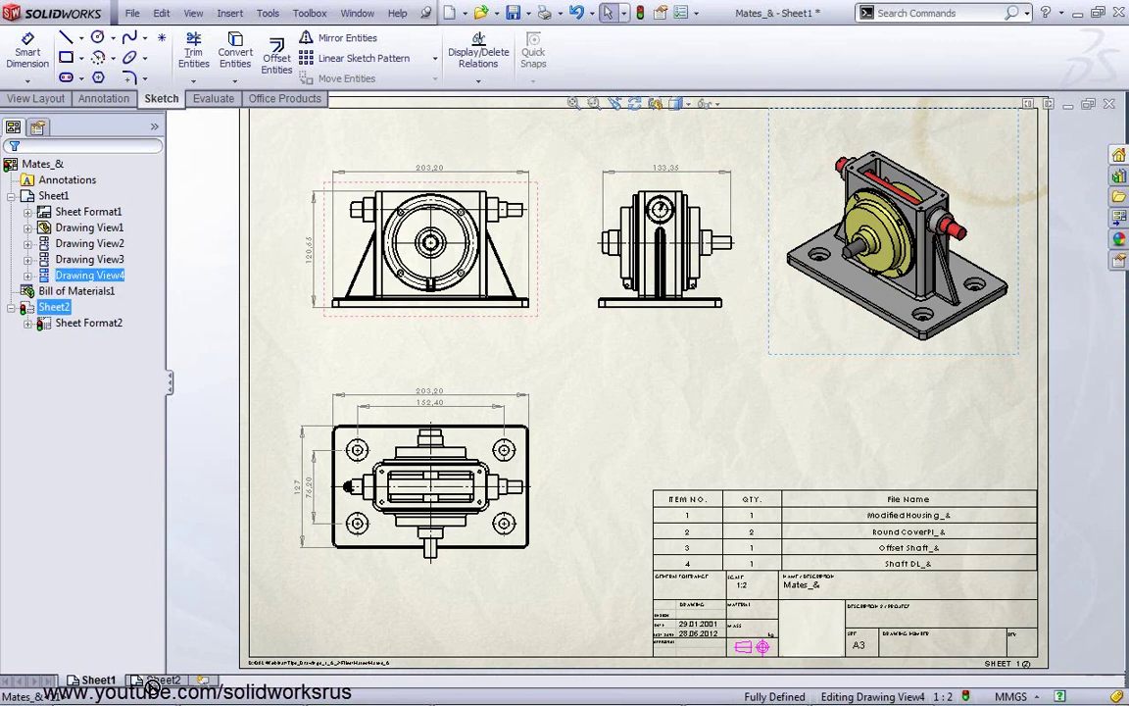
Move Drawing View4 under Sheet2 and paste a copy of the front view onto Sheet2
drag(95, 364, 61, 314)
drag(61, 314, 58, 310)
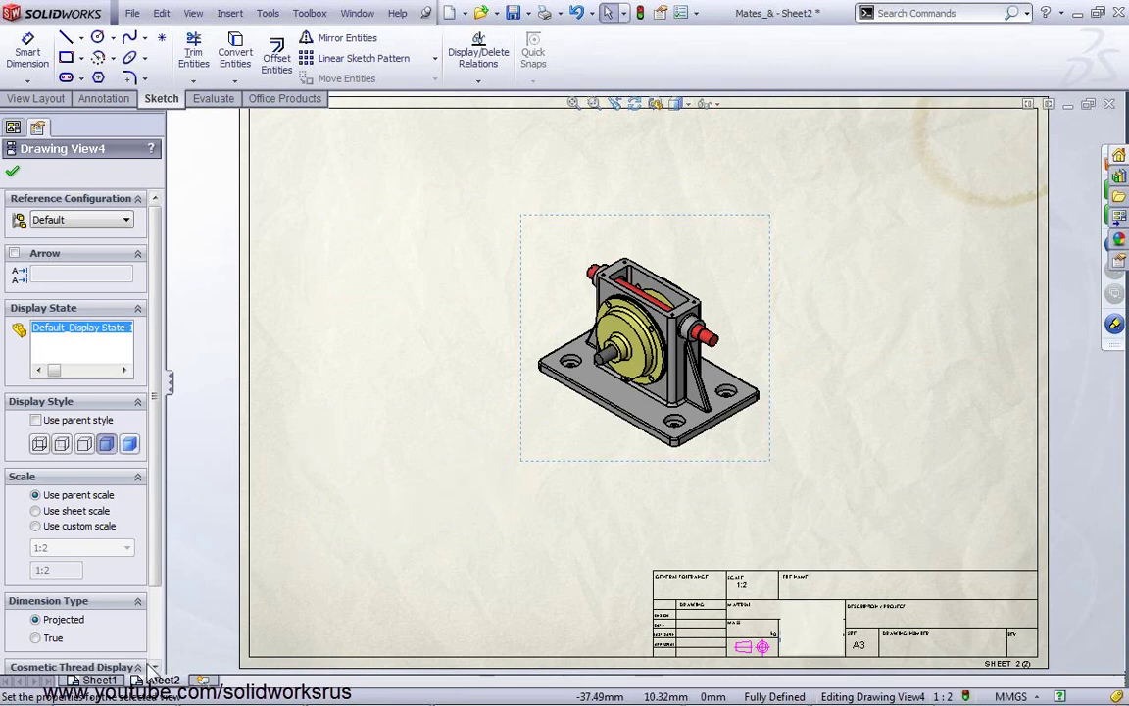
click(98, 679)
click(446, 317)
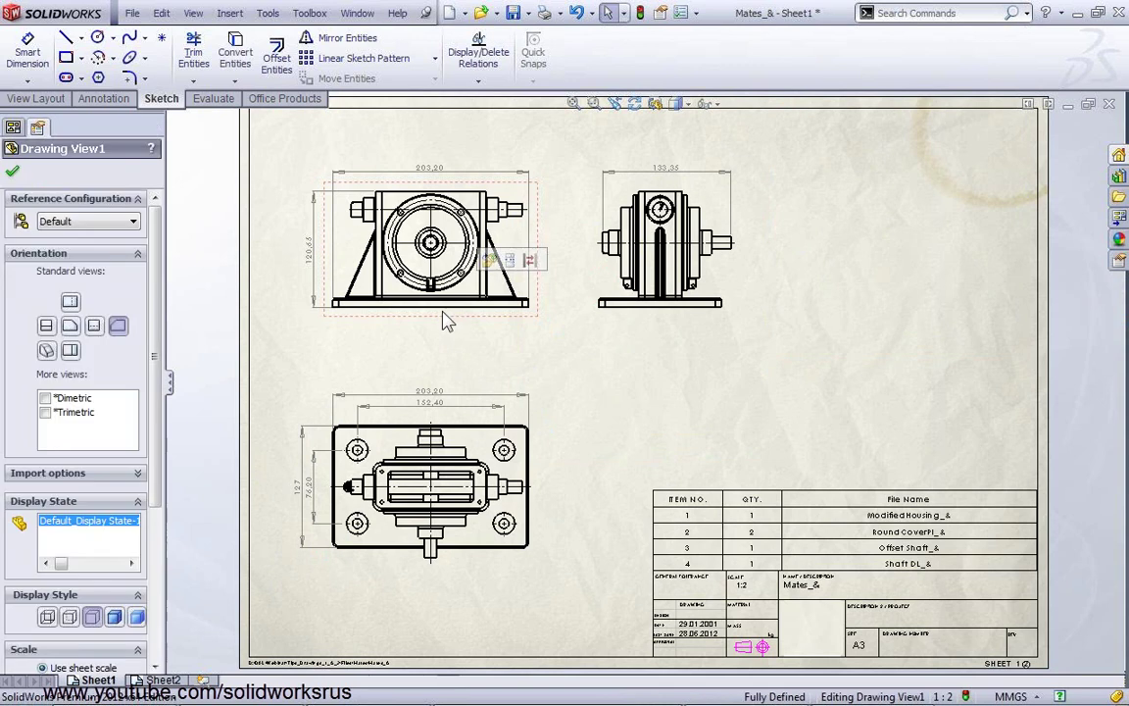
click(164, 14)
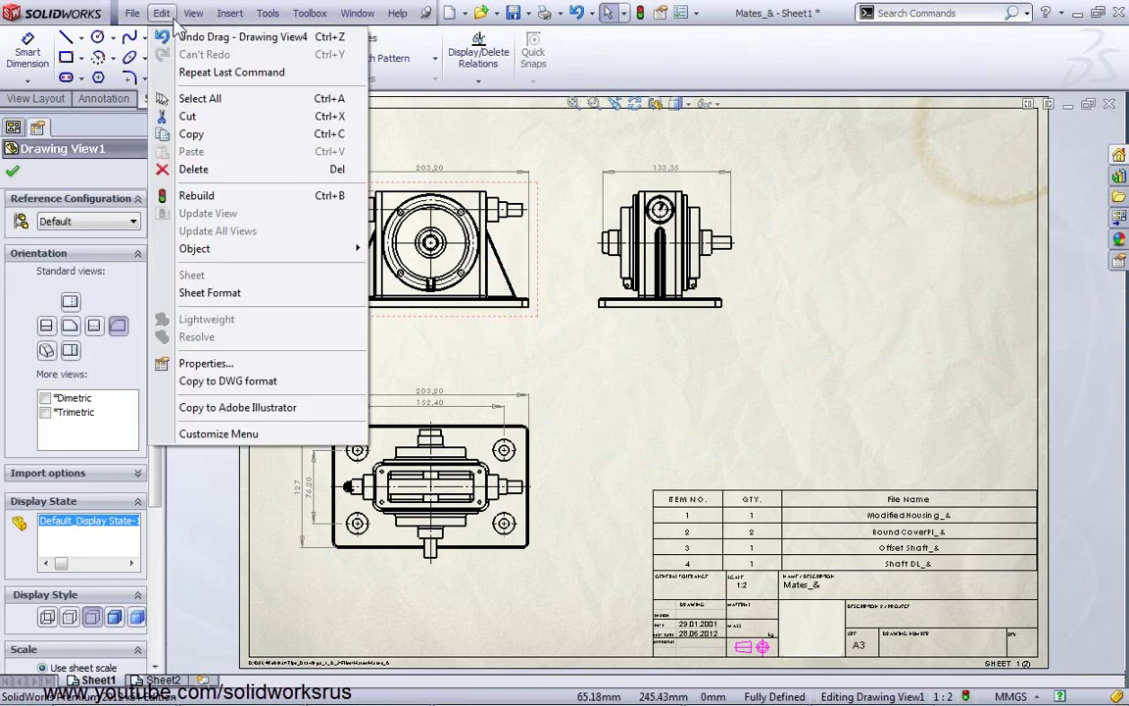
click(191, 133)
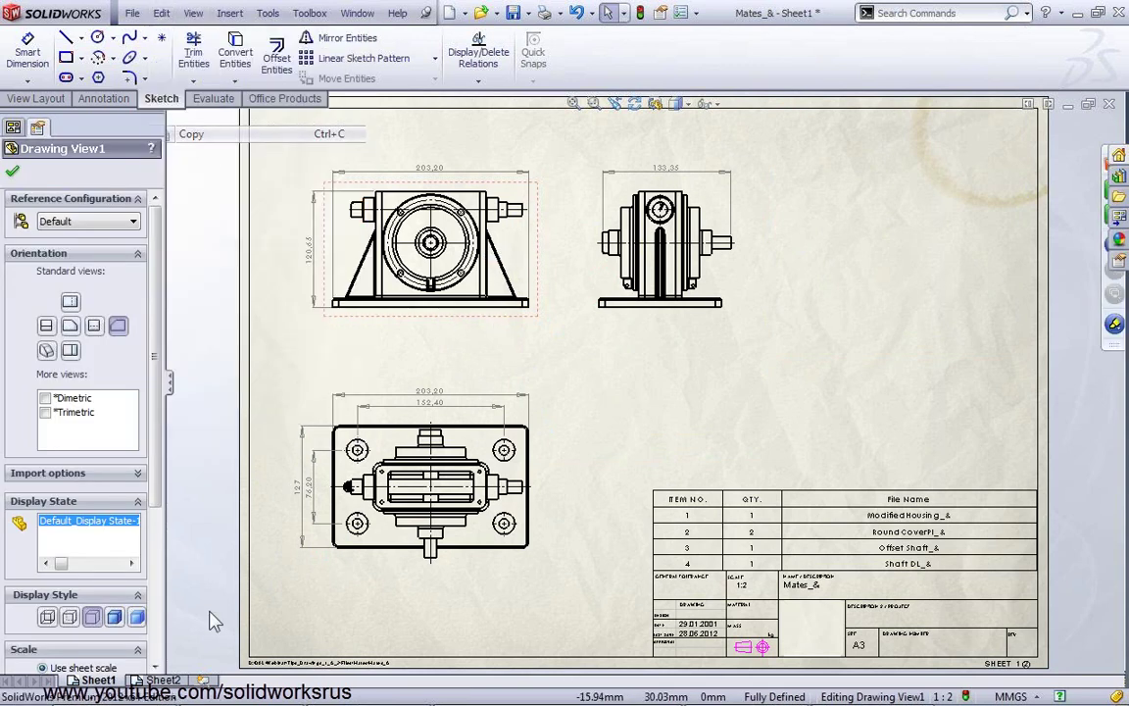
click(163, 680)
click(161, 13)
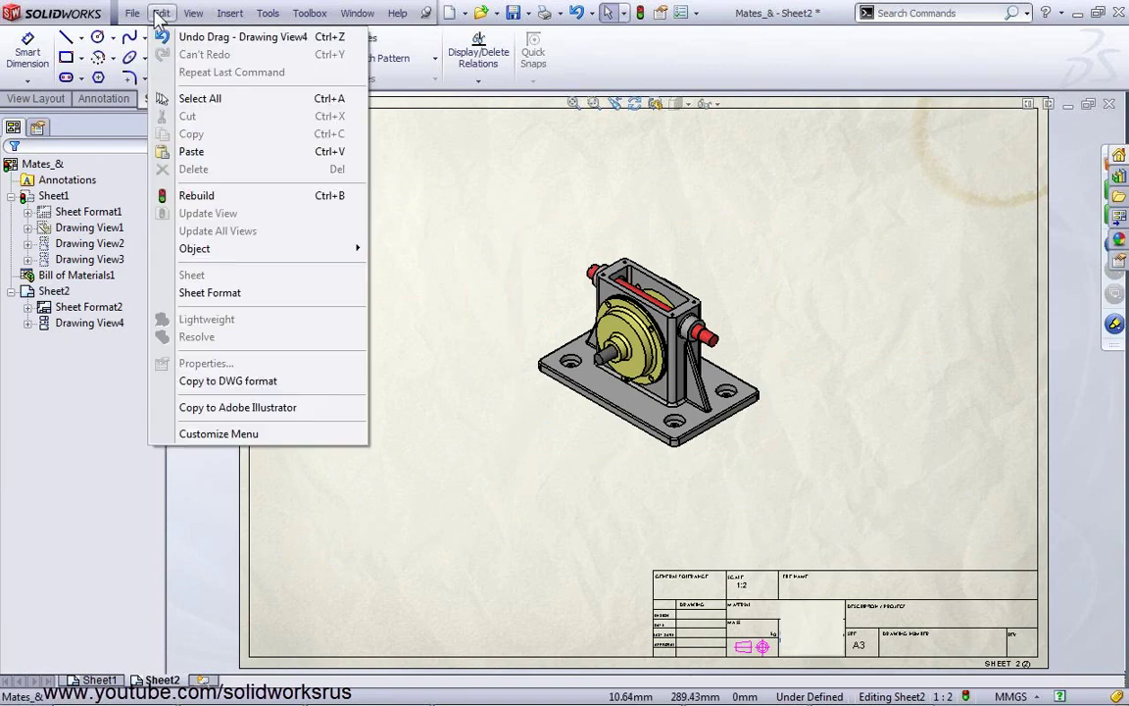
click(192, 151)
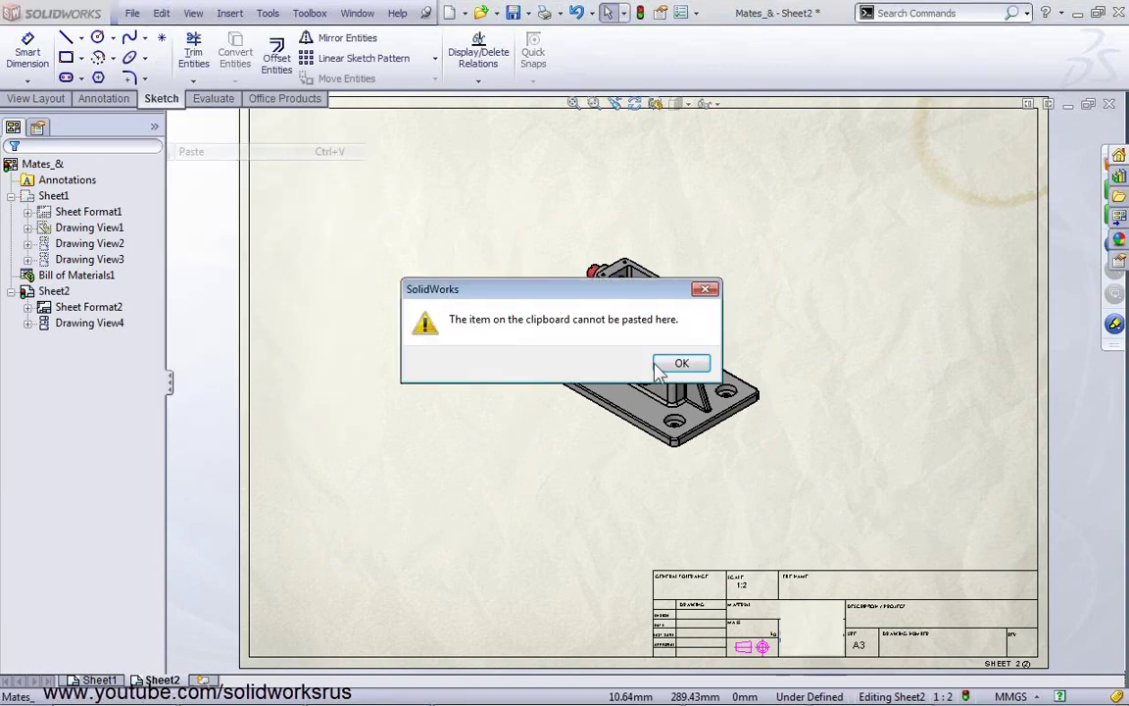
click(656, 364)
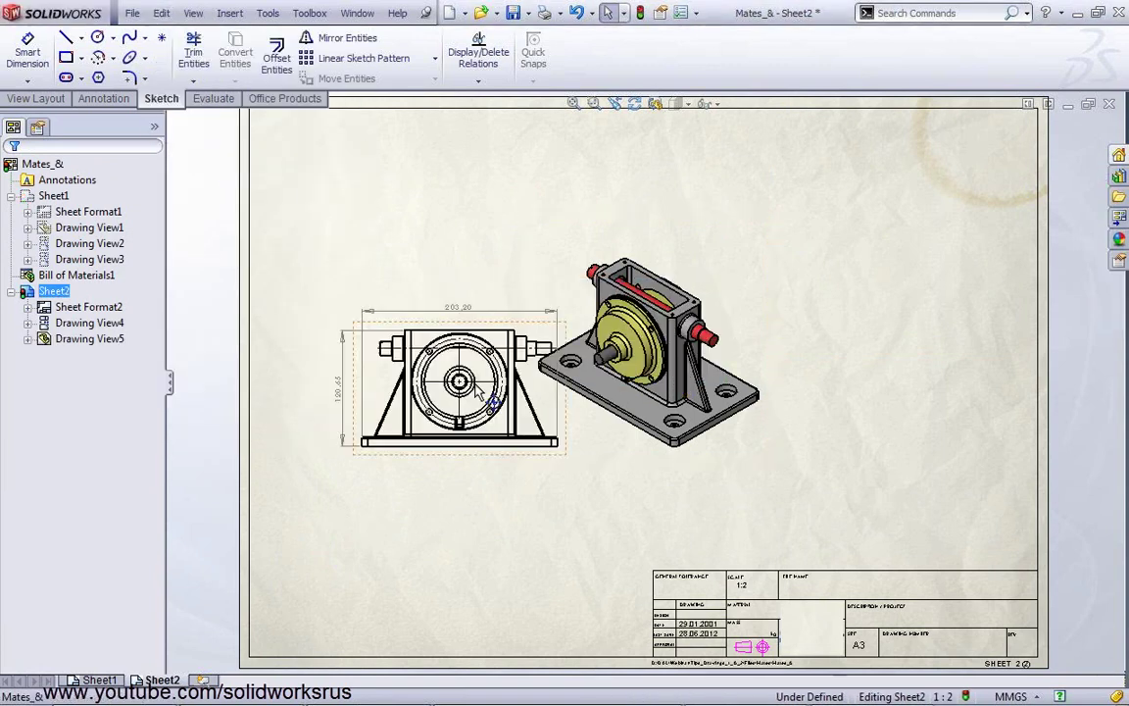
Place the isometric view at Sheet2's right, then copy it to Sheet1's top-right
drag(654, 473, 875, 471)
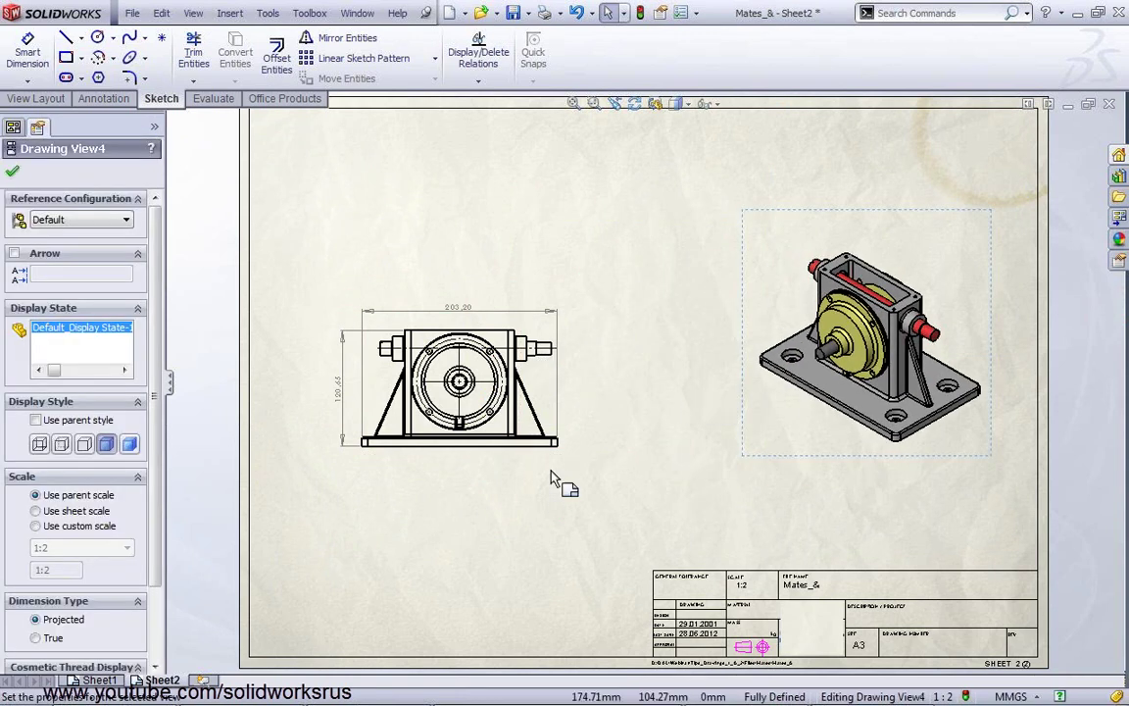
drag(522, 468, 500, 413)
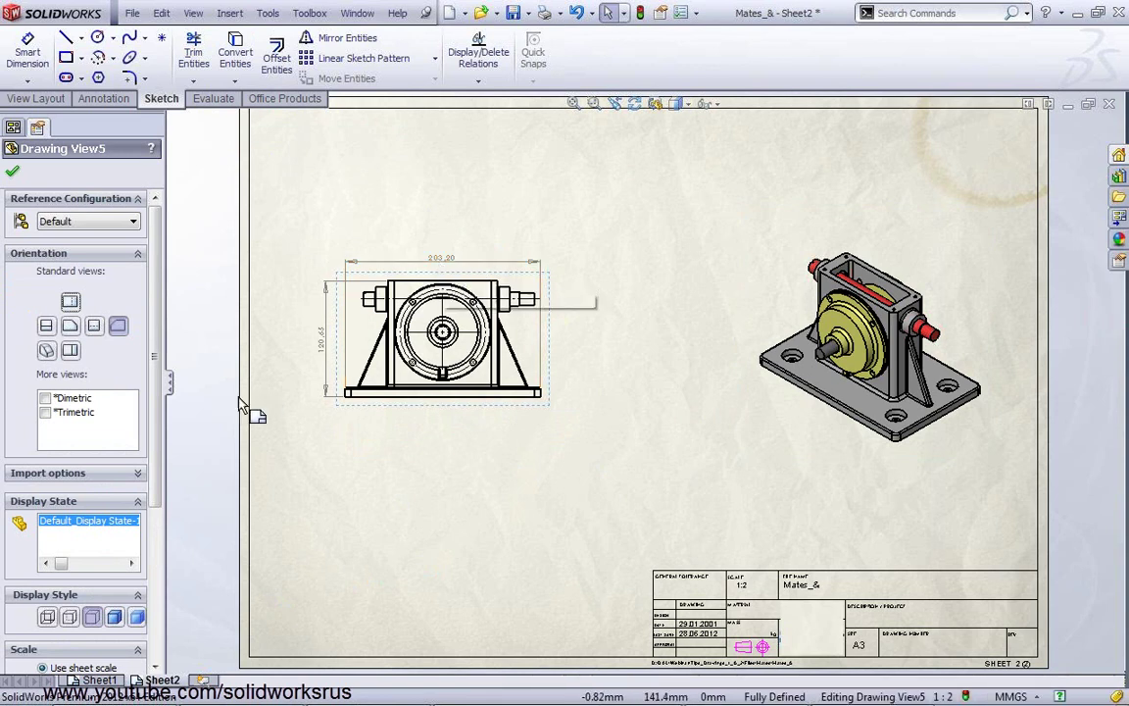
click(98, 679)
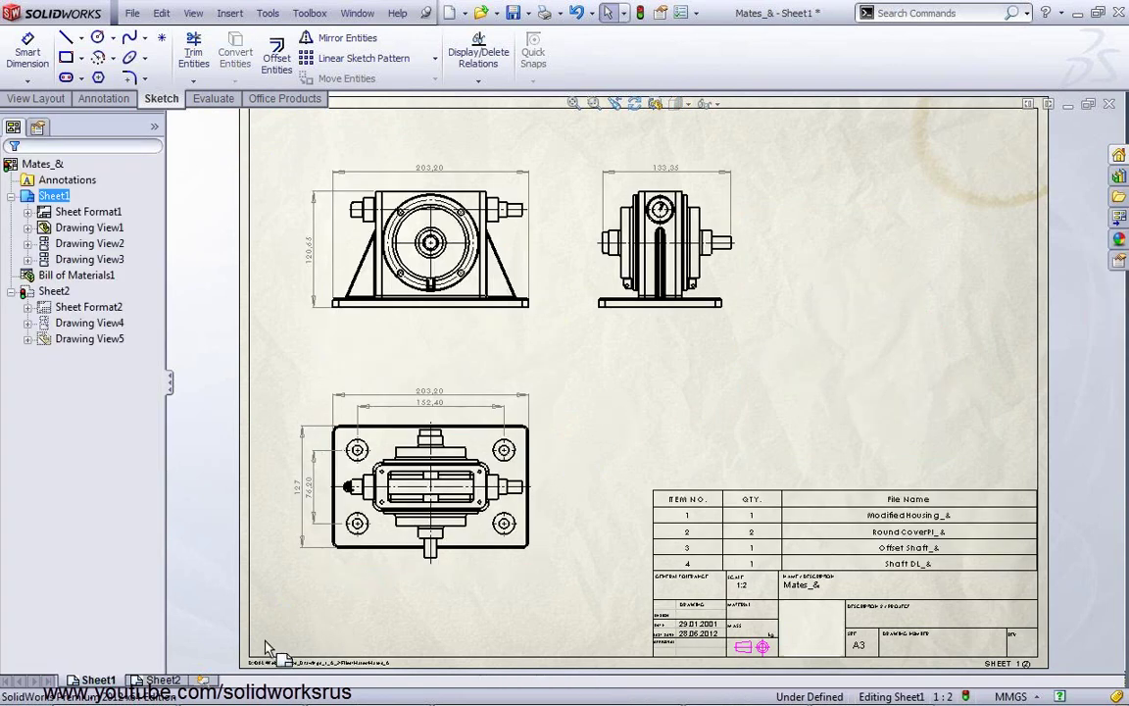
click(163, 679)
click(776, 436)
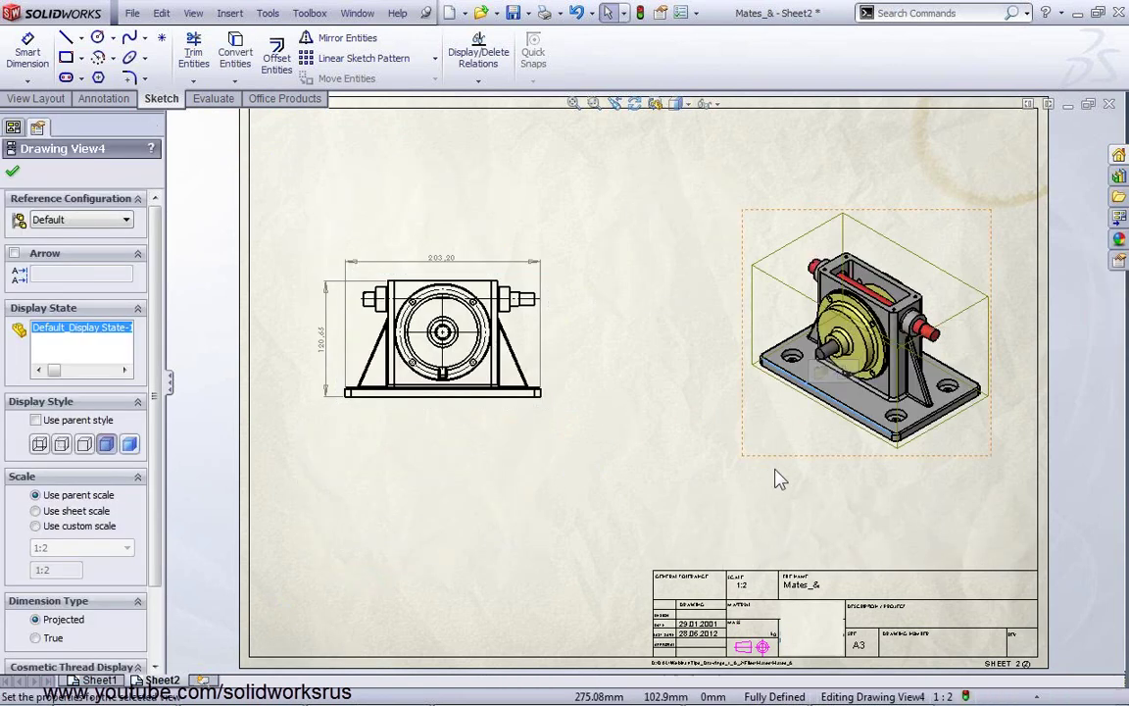
key(ctrl+c)
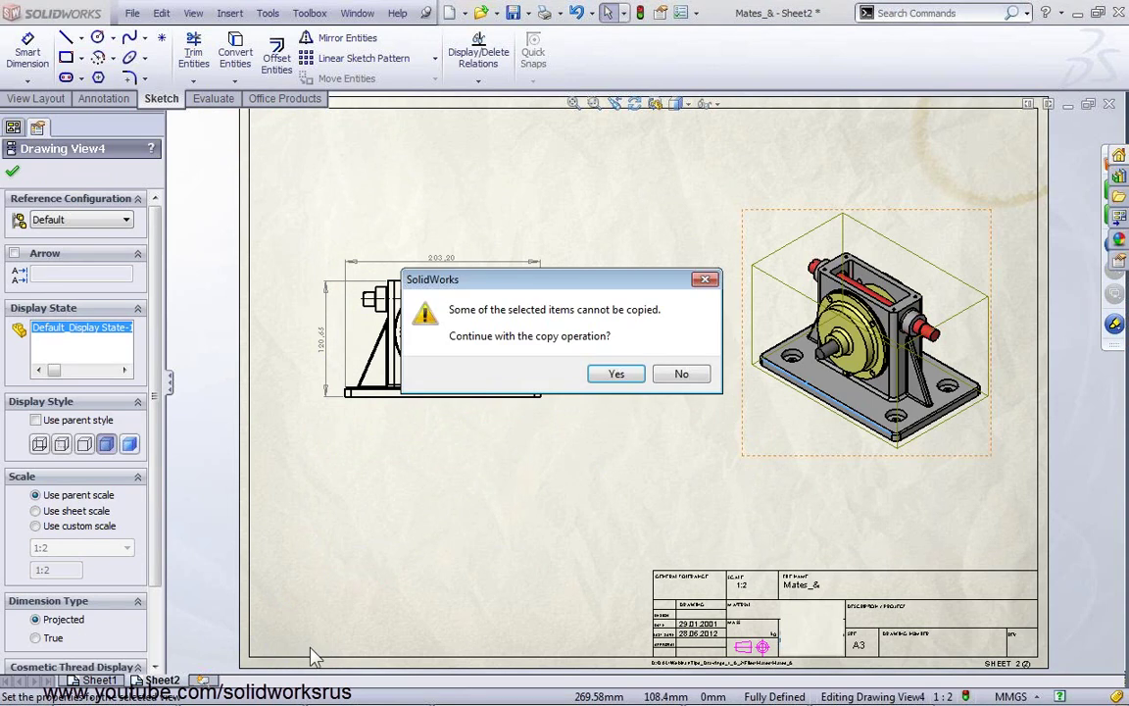
click(614, 374)
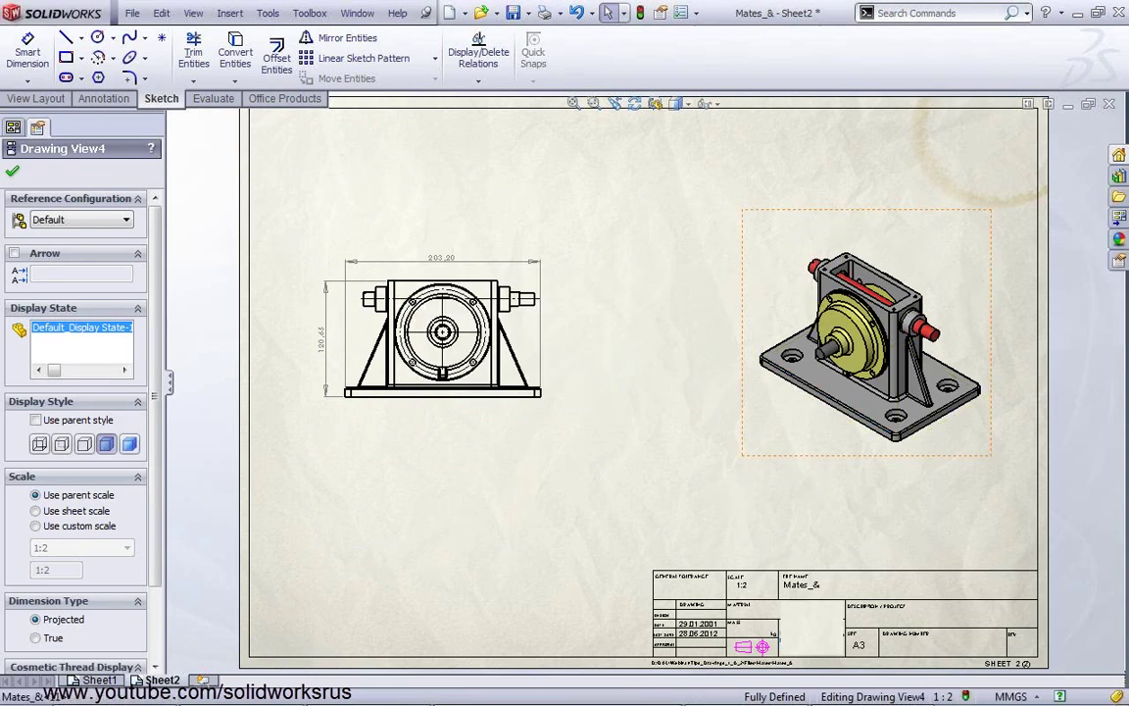
click(98, 680)
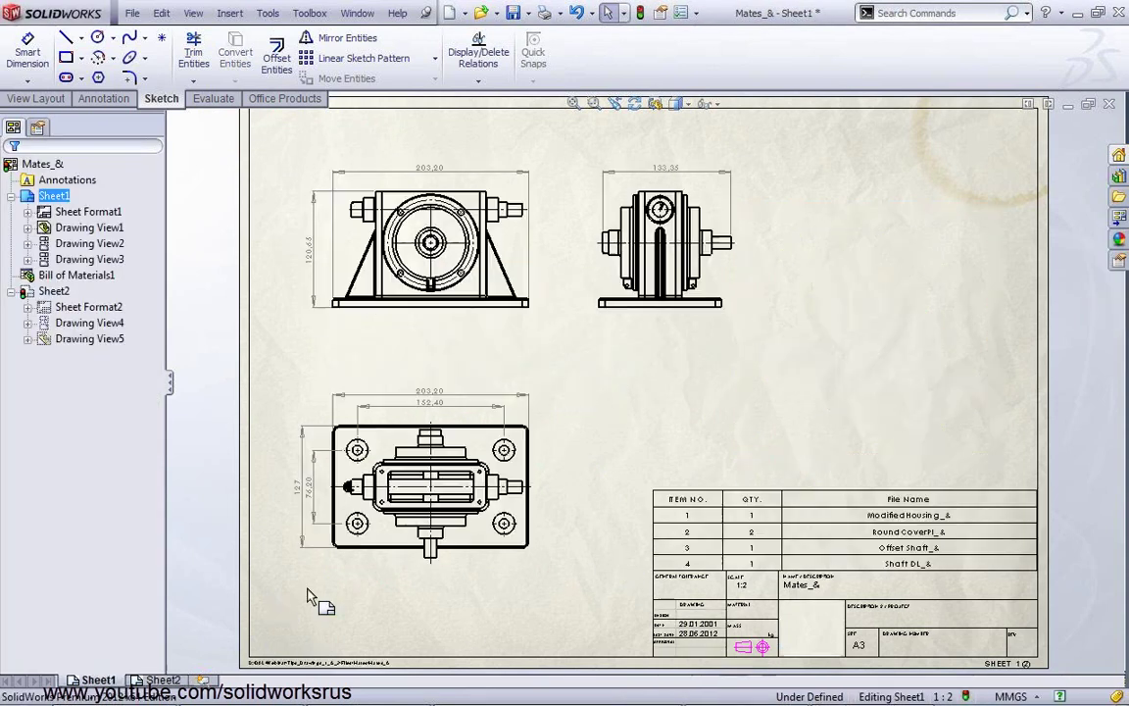
key(ctrl+v)
mouse_move(883, 315)
mouse_down()
mouse_move(985, 175)
mouse_move(1004, 197)
mouse_up()
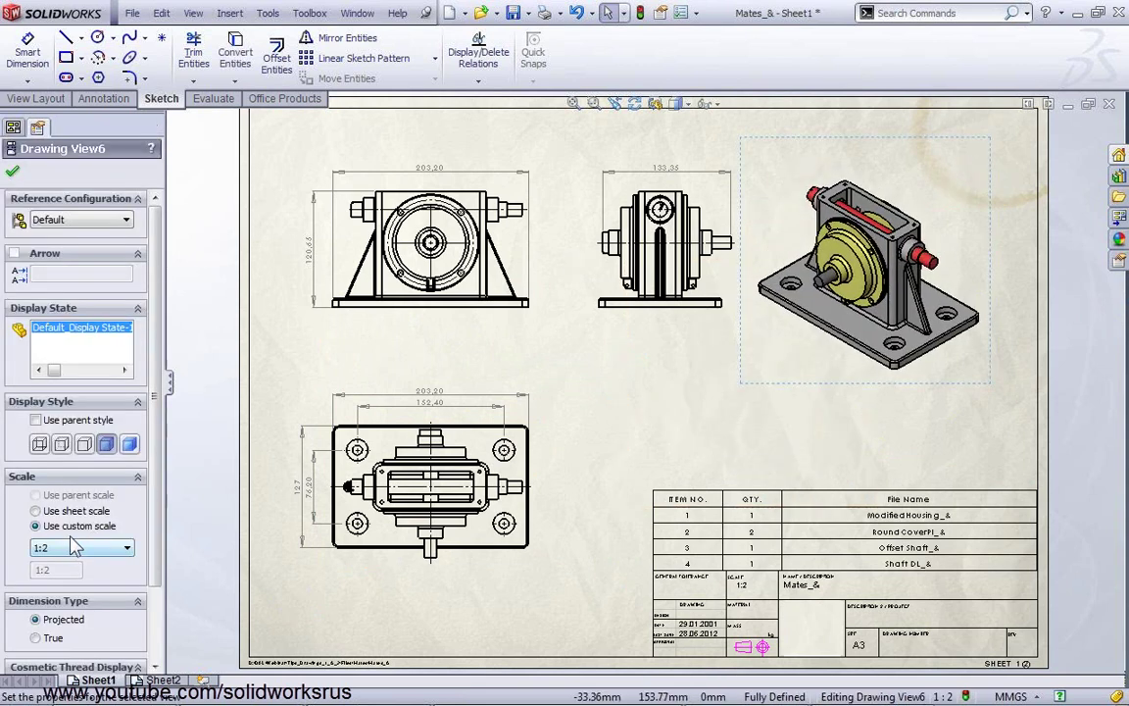
Give Drawing View6 a custom 1:5 scale and reposition it above the parts table
click(824, 384)
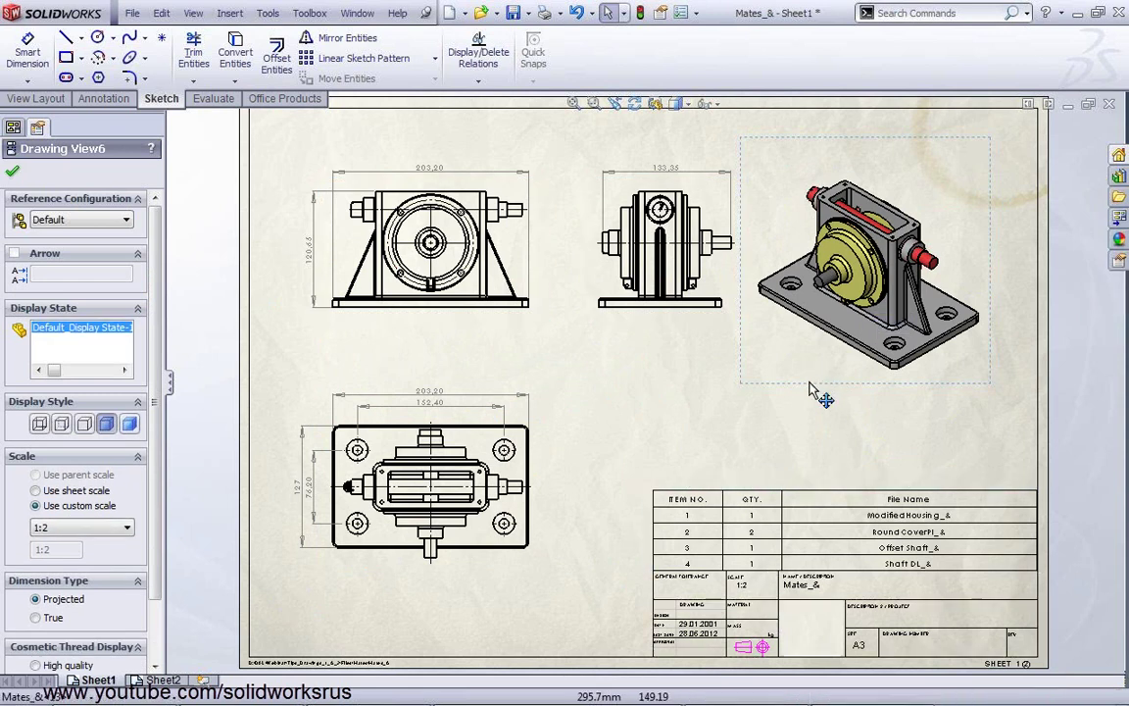
click(79, 529)
click(44, 561)
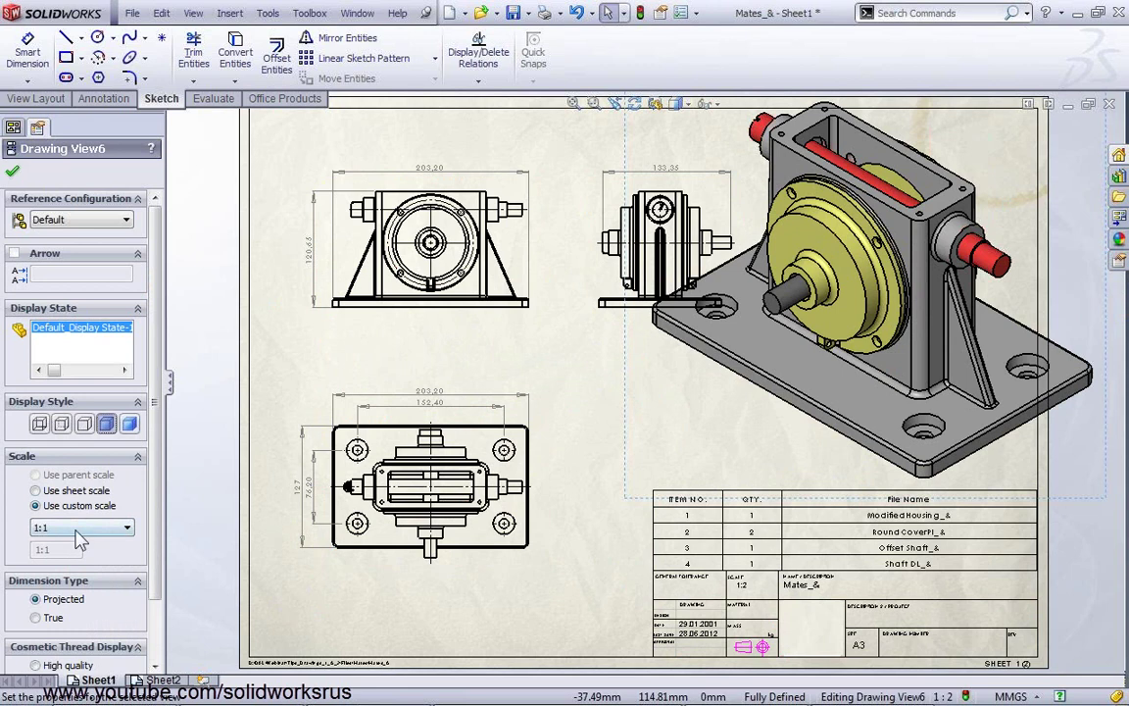
click(78, 530)
click(59, 521)
mouse_move(892, 327)
mouse_down()
mouse_move(970, 438)
mouse_move(900, 408)
mouse_up()
scroll(914, 429, down, 3)
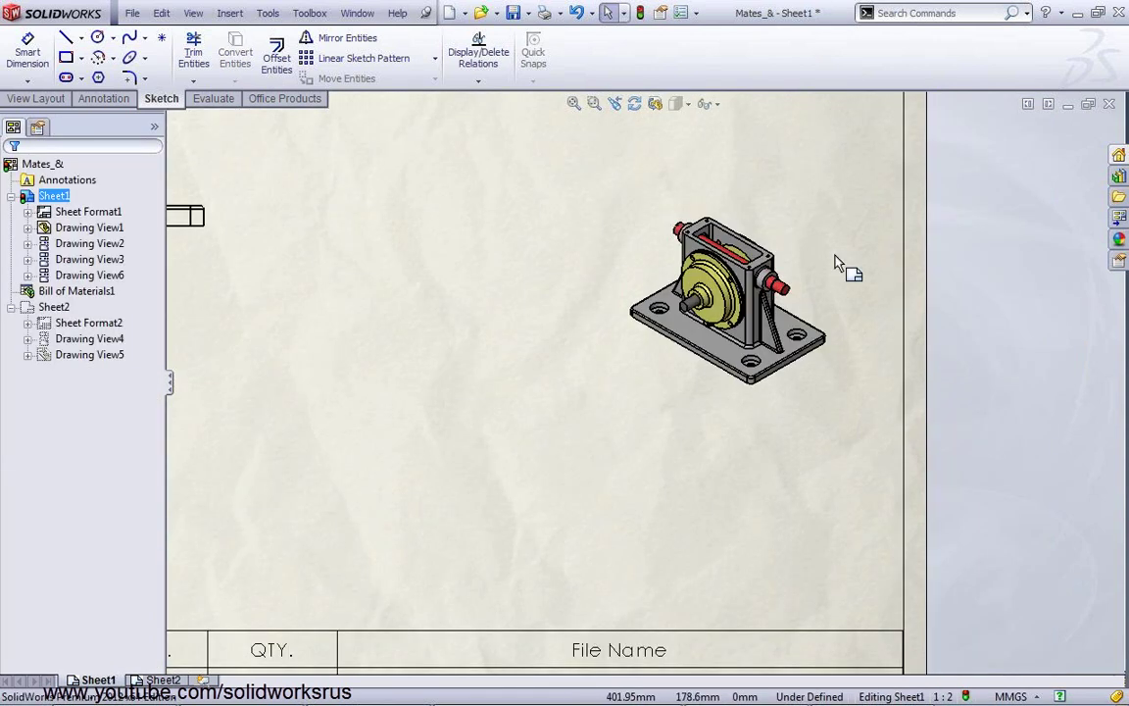
click(709, 386)
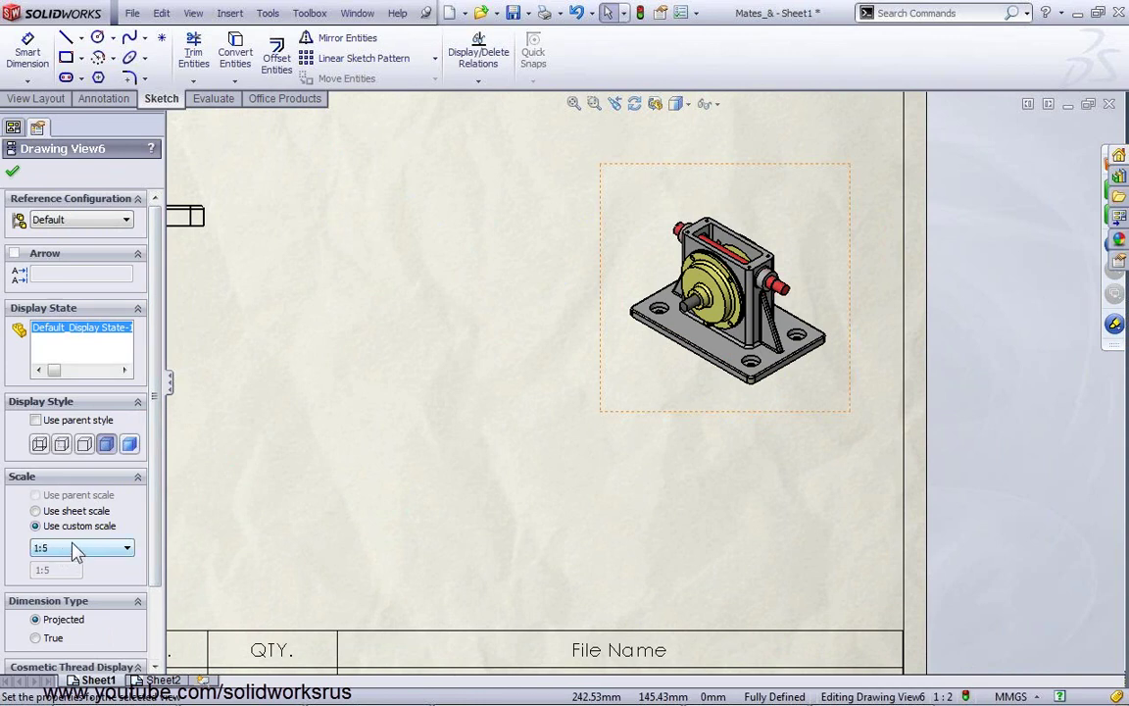
Start a note from the Annotation tab and place it just below the isometric view
click(114, 99)
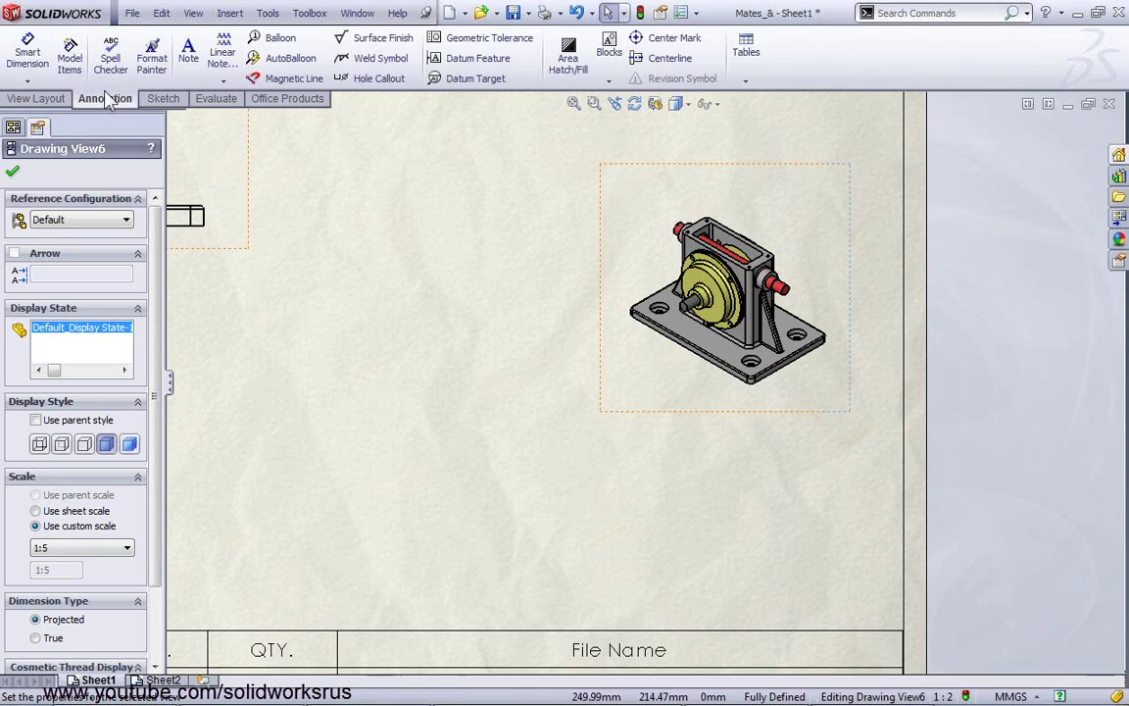
click(189, 51)
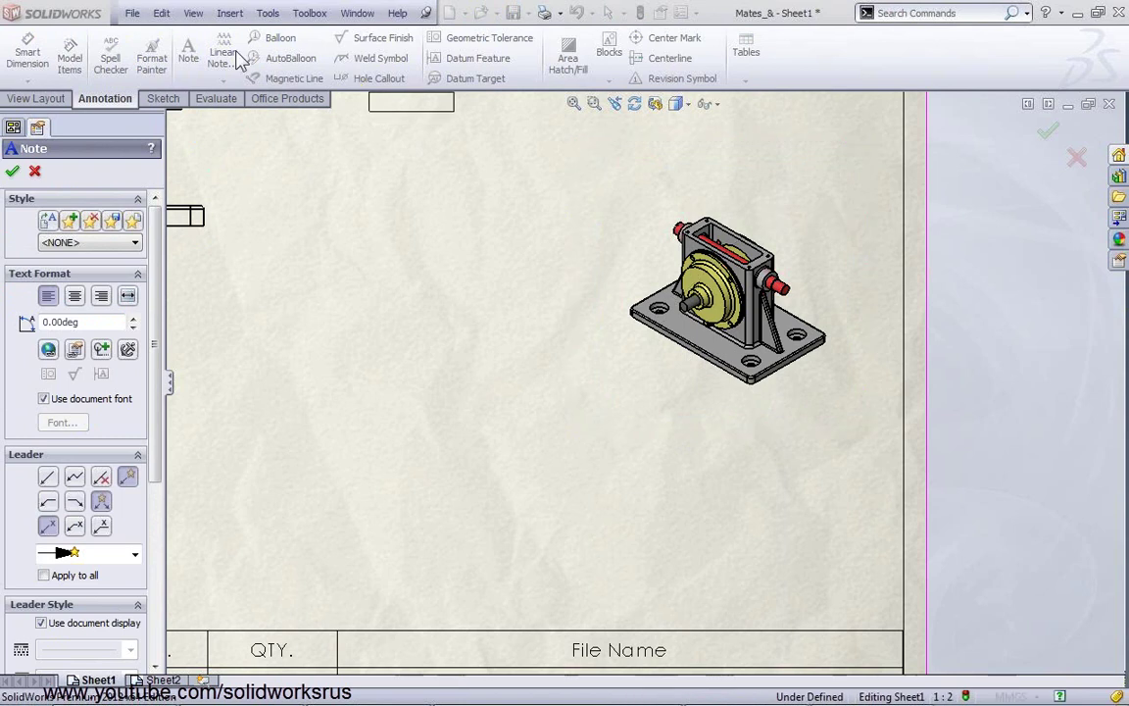
key(Escape)
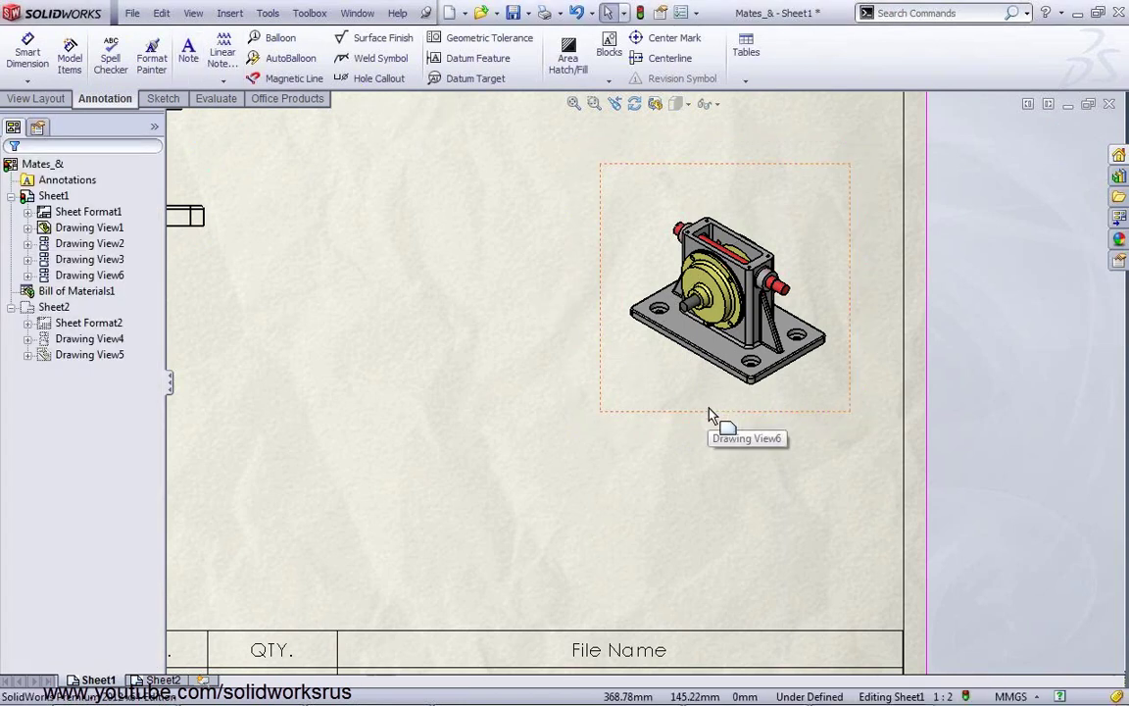
click(712, 415)
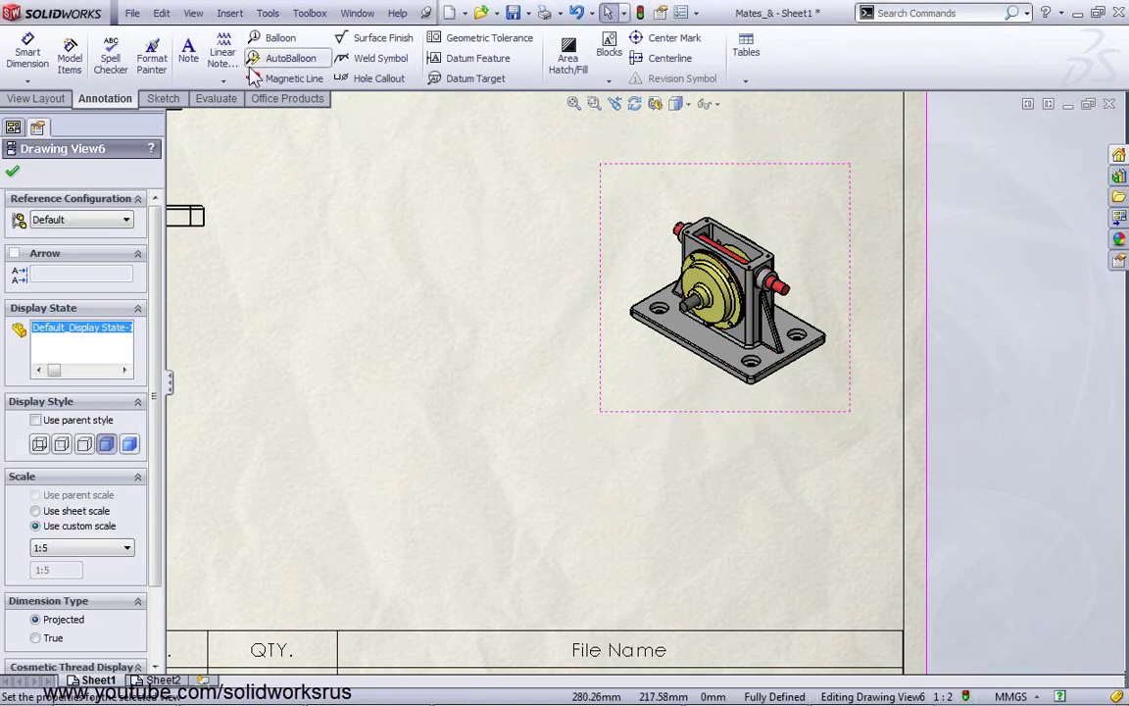
click(188, 49)
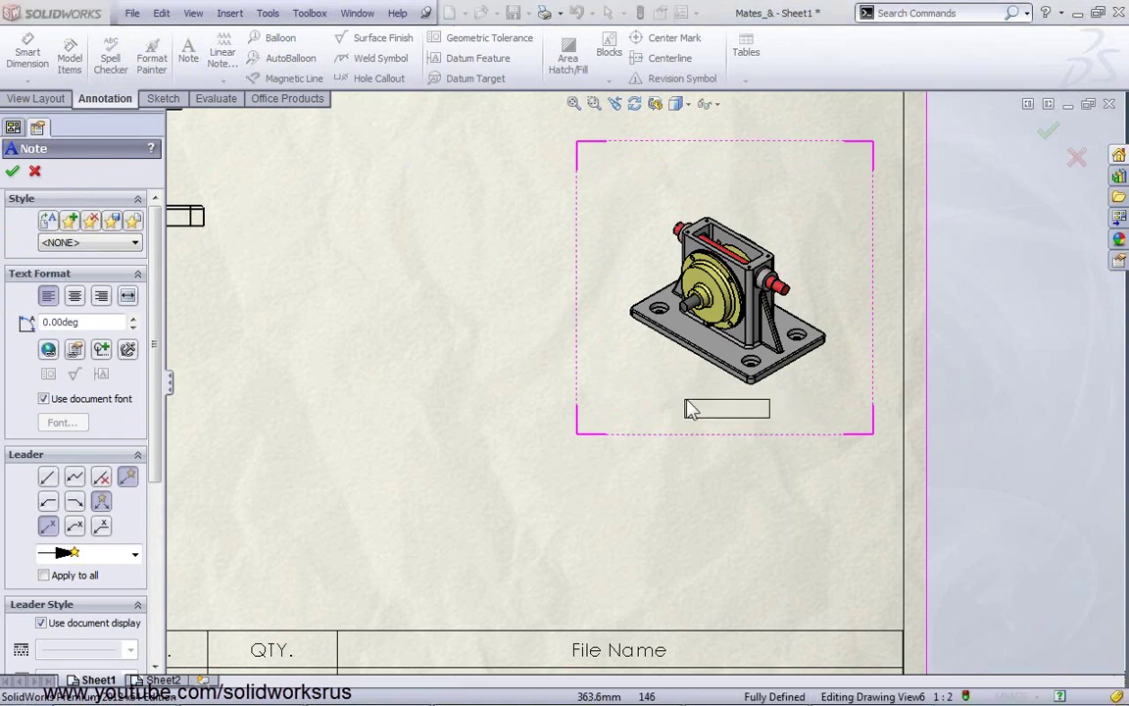
click(680, 406)
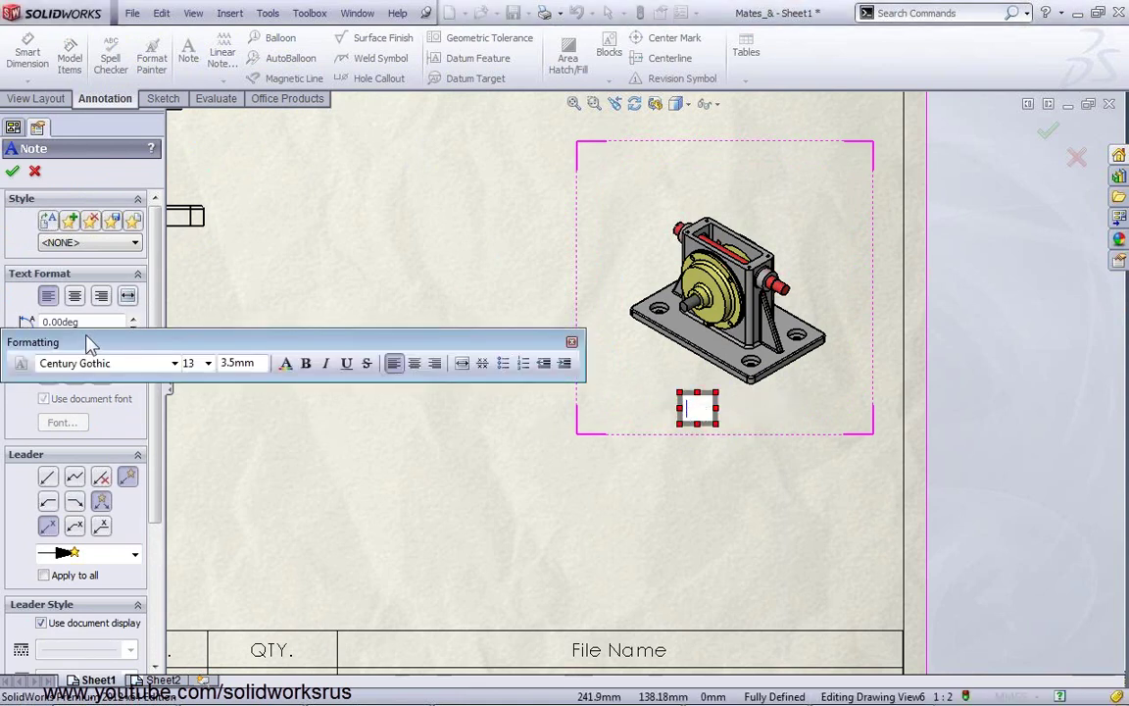
Link the note to the SW-View Scale property so it reads 1:5, centred under the model
drag(88, 343, 83, 499)
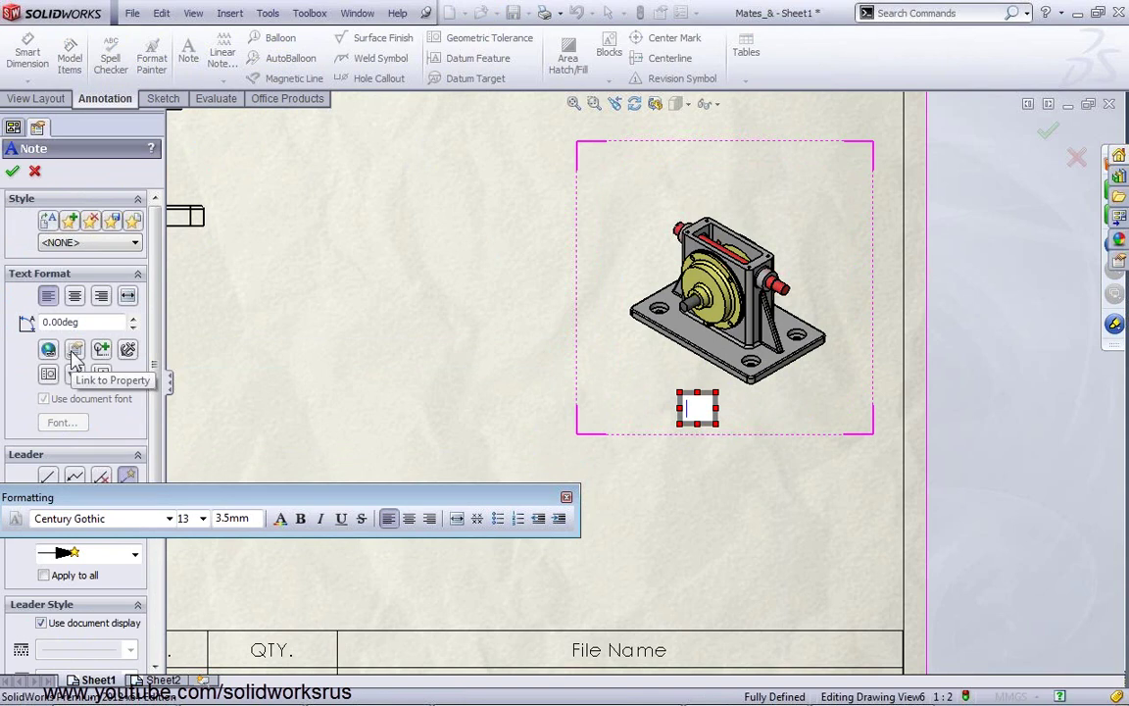
click(75, 352)
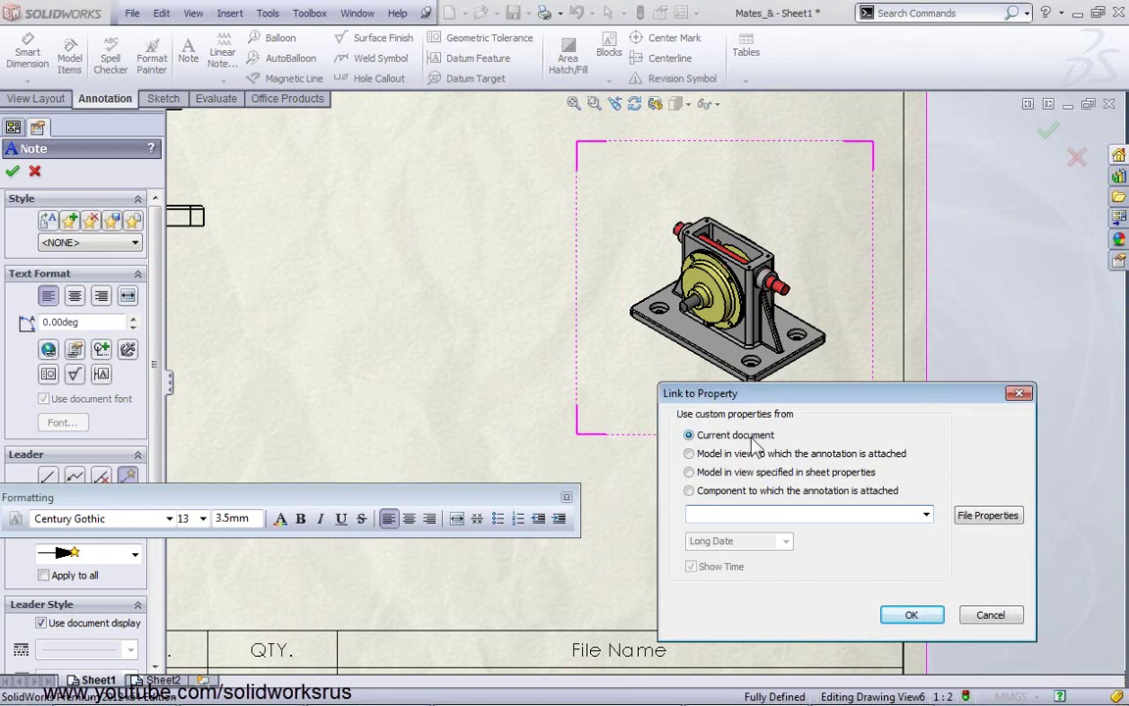
click(925, 515)
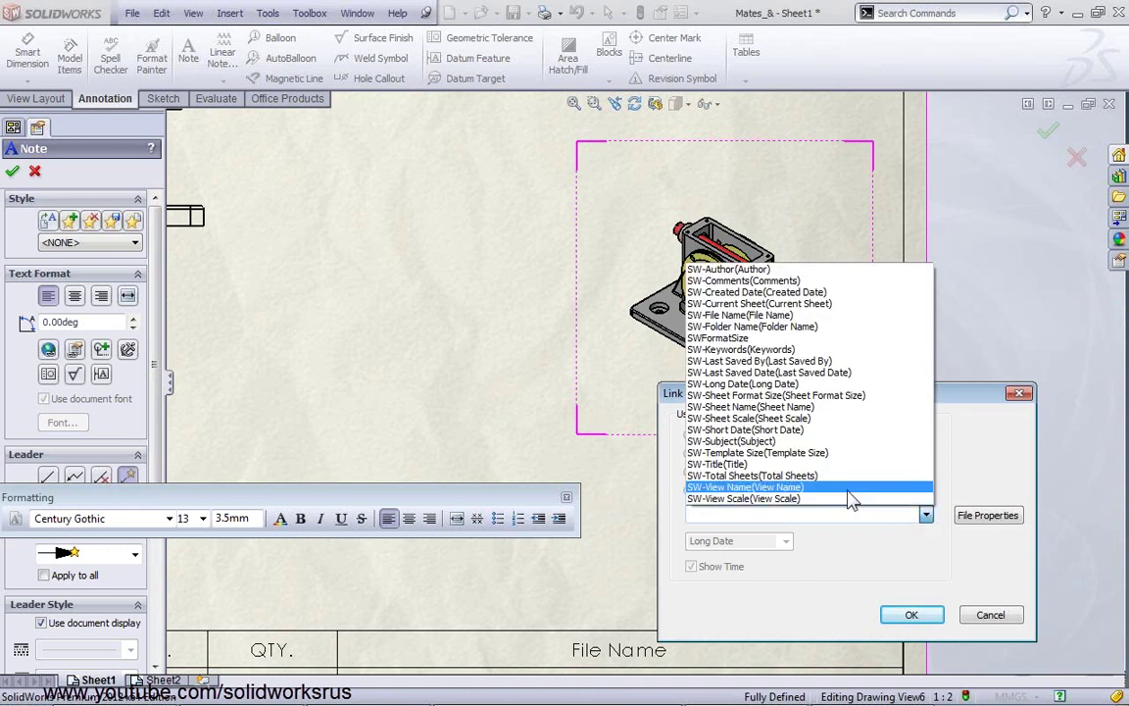
click(751, 500)
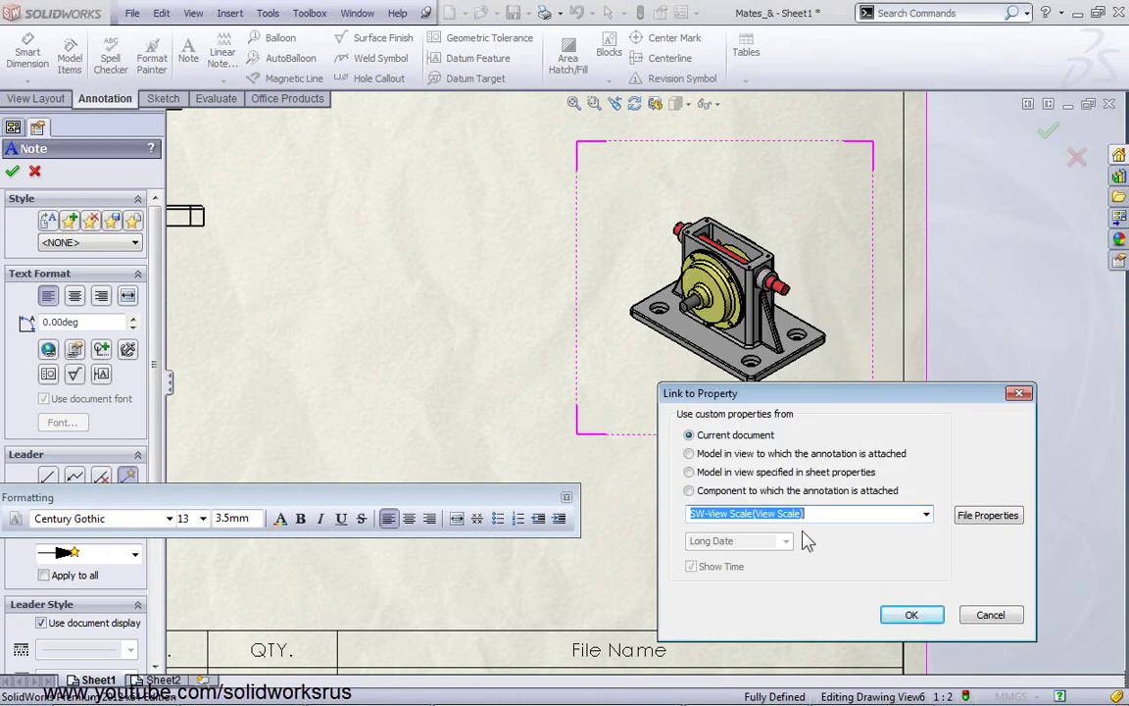
click(911, 614)
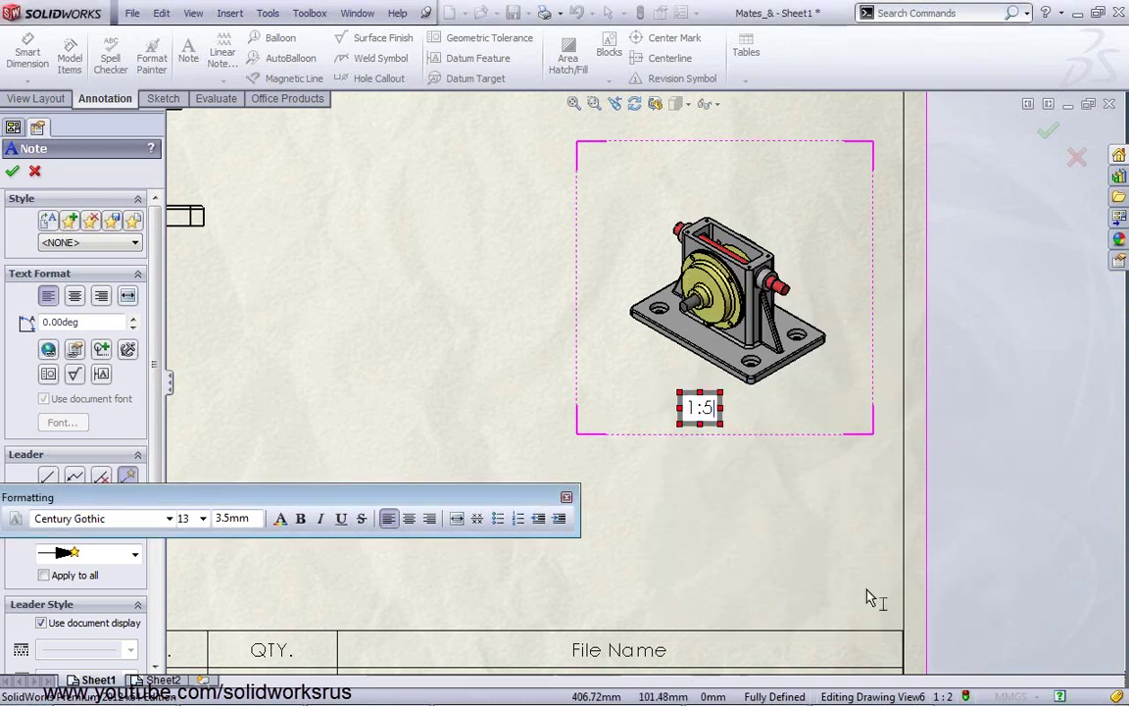
click(782, 477)
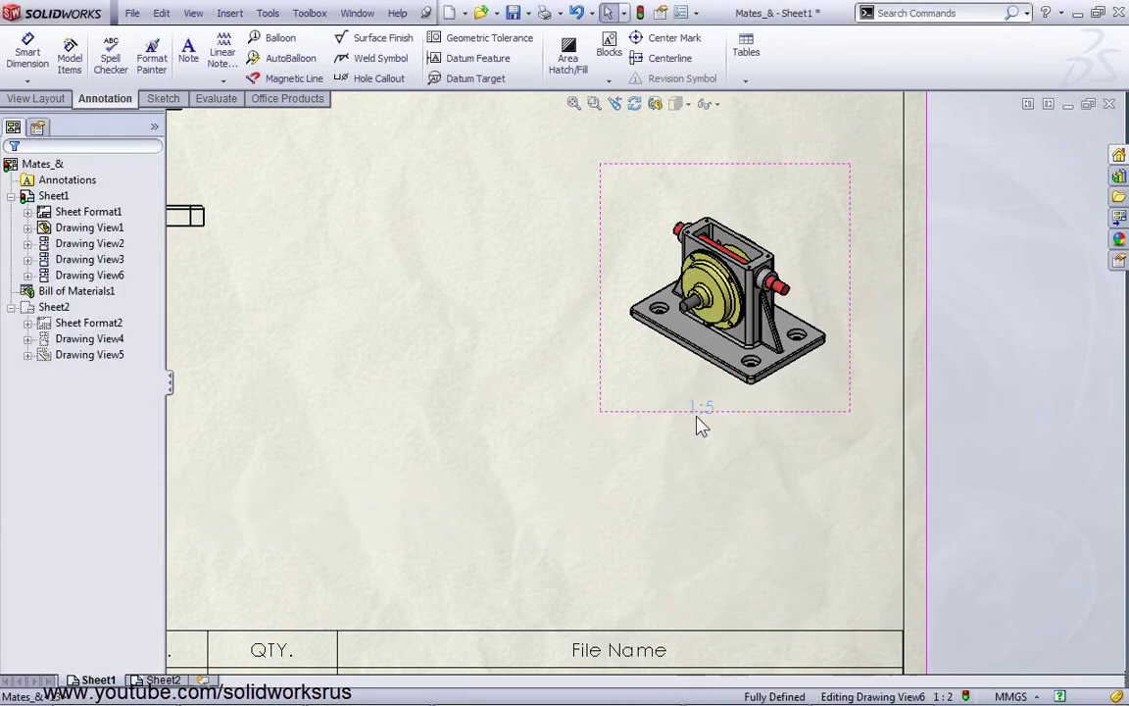
drag(702, 424, 731, 427)
click(743, 429)
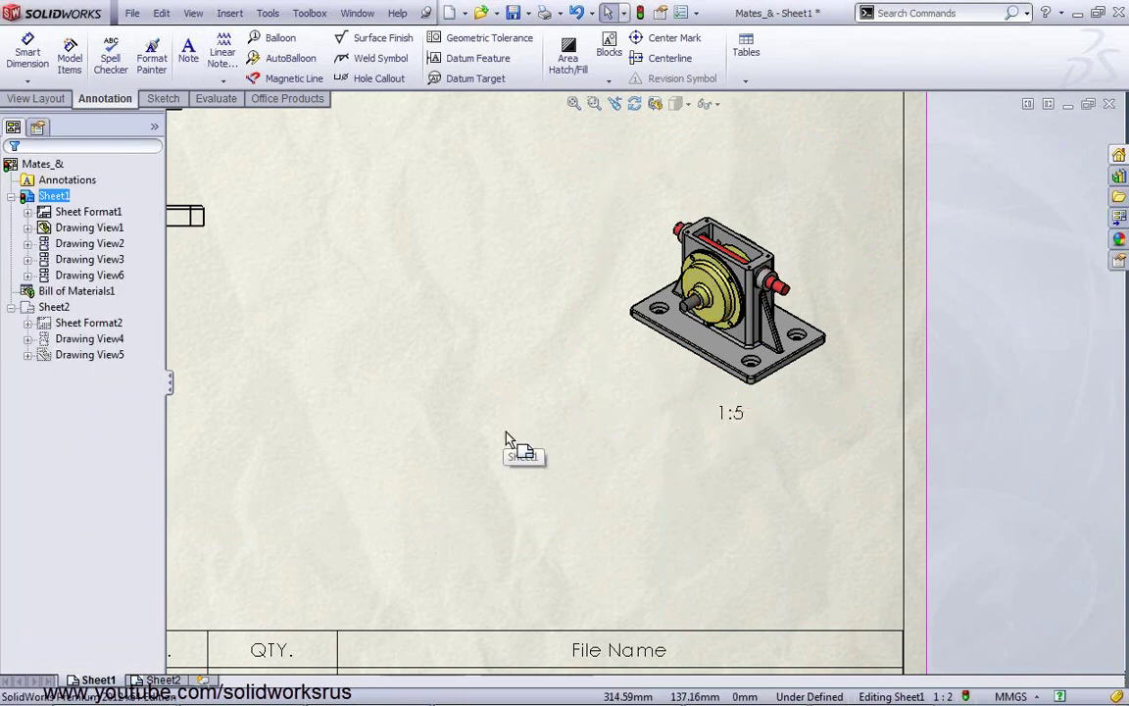
Set the isometric view to a custom 1:2 scale so the note reads 1:2
scroll(642, 384, up, 3)
click(668, 391)
click(67, 548)
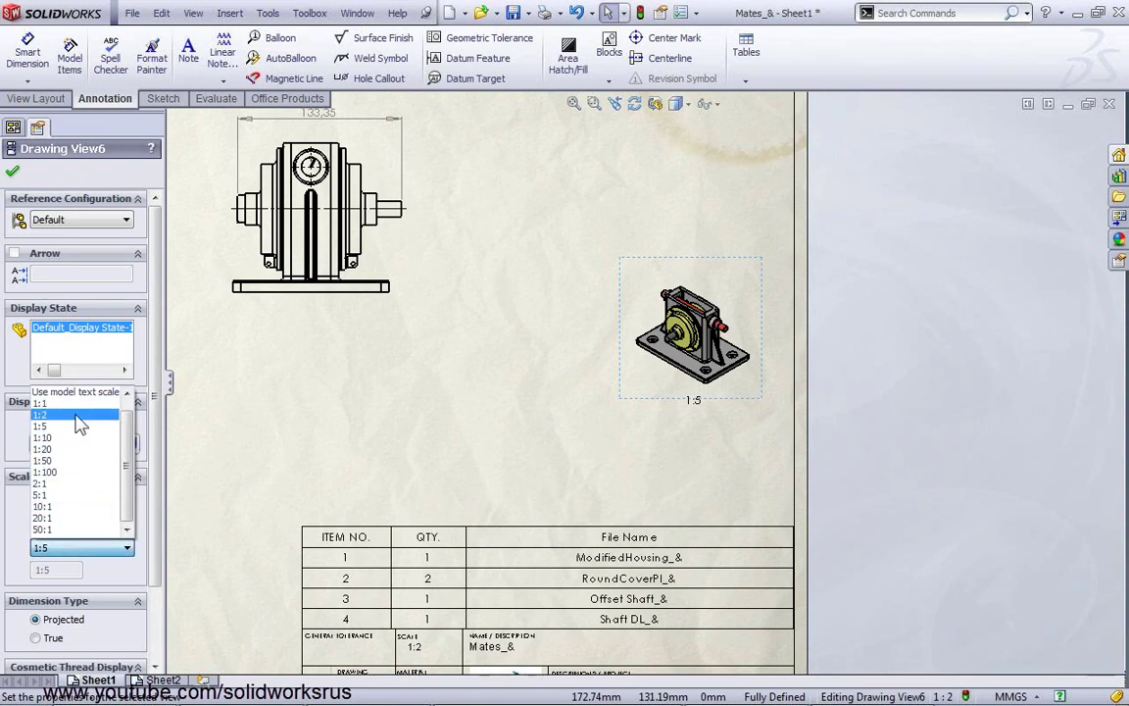
click(80, 416)
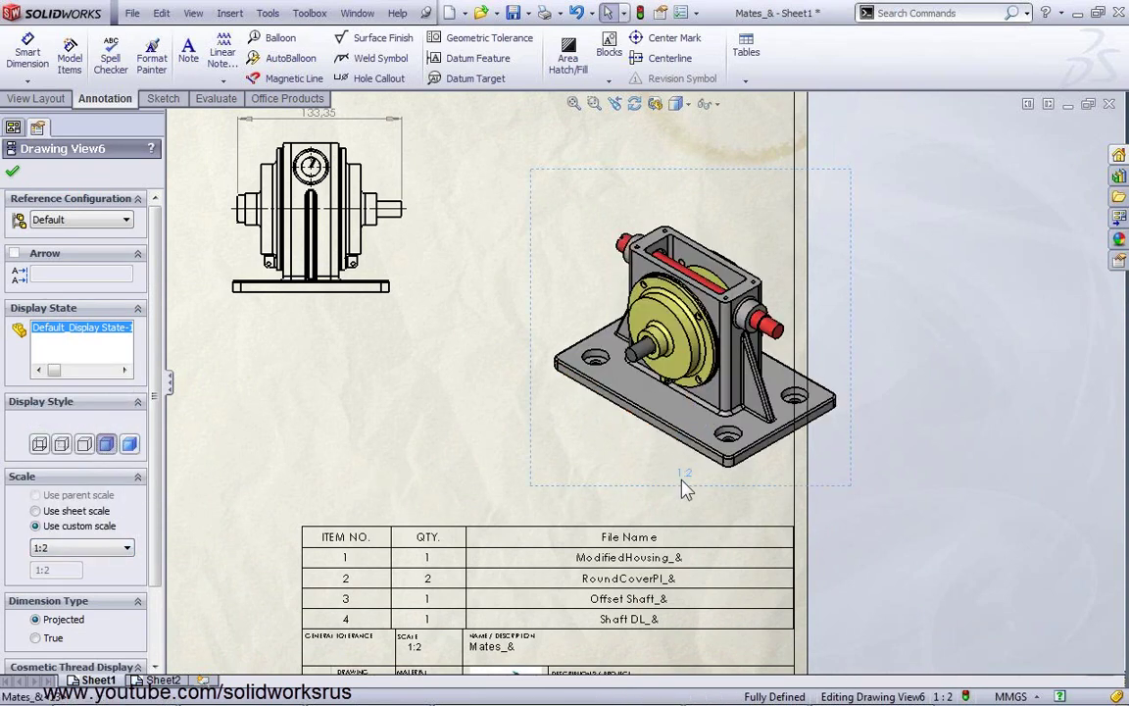
click(189, 51)
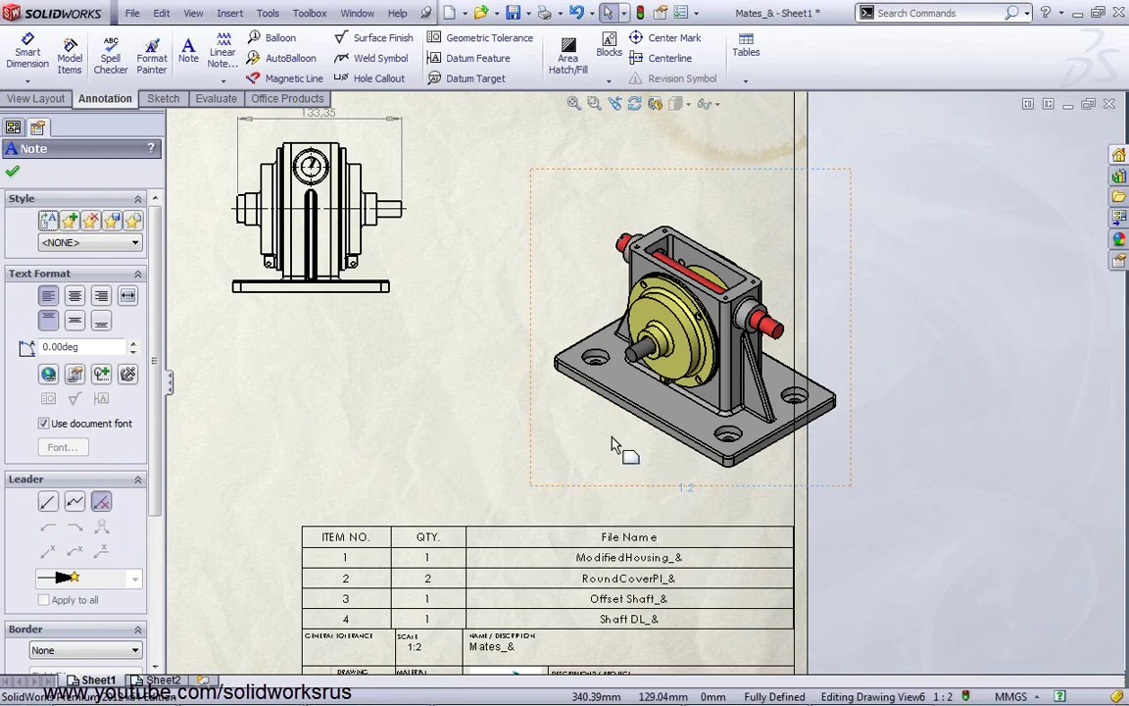